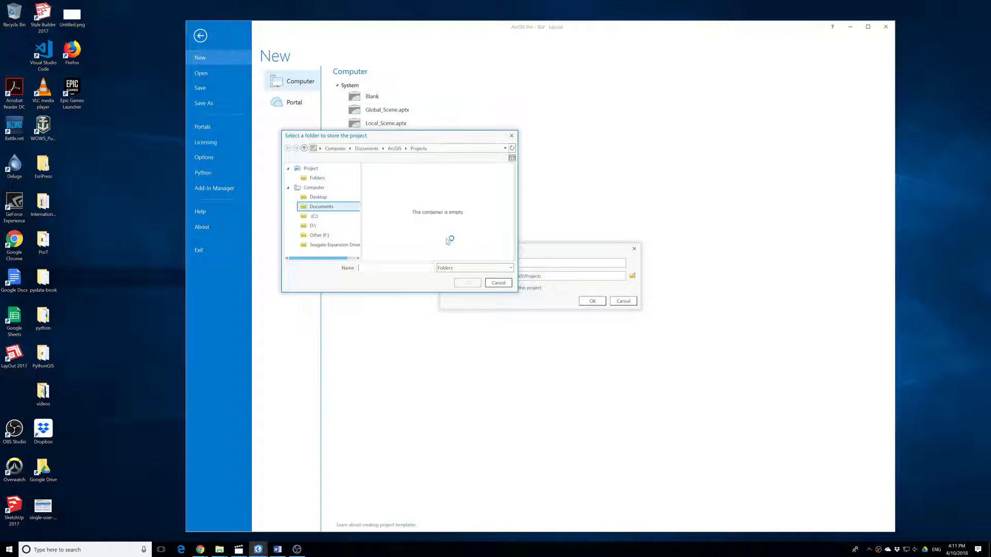
Set the new project's location to the MakingSpatialDecision folder inside Desktop, ProT, EsriPress, bookdata, GIST1Pro
double_click(384, 194)
double_click(387, 174)
double_click(389, 175)
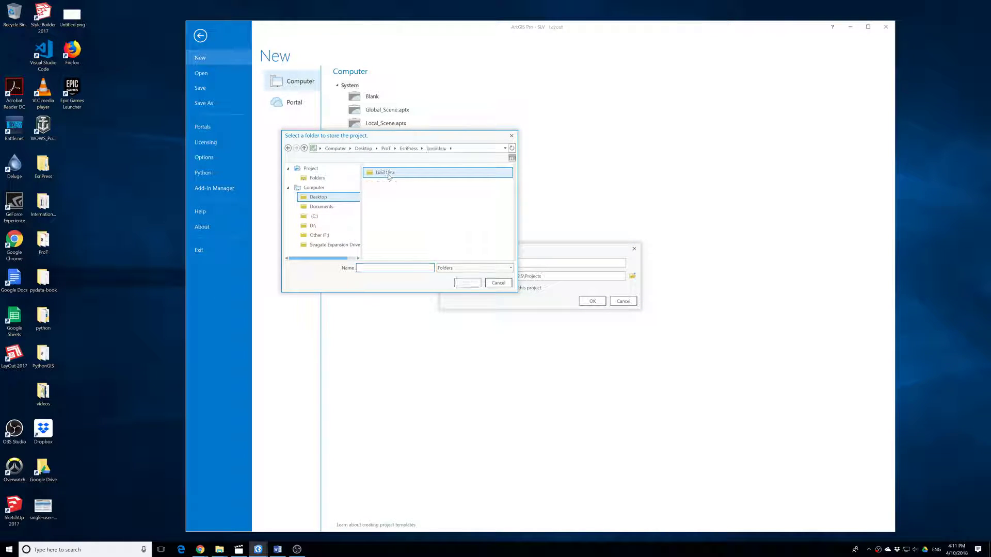
double_click(388, 173)
scroll(394, 232, down, 2)
click(399, 252)
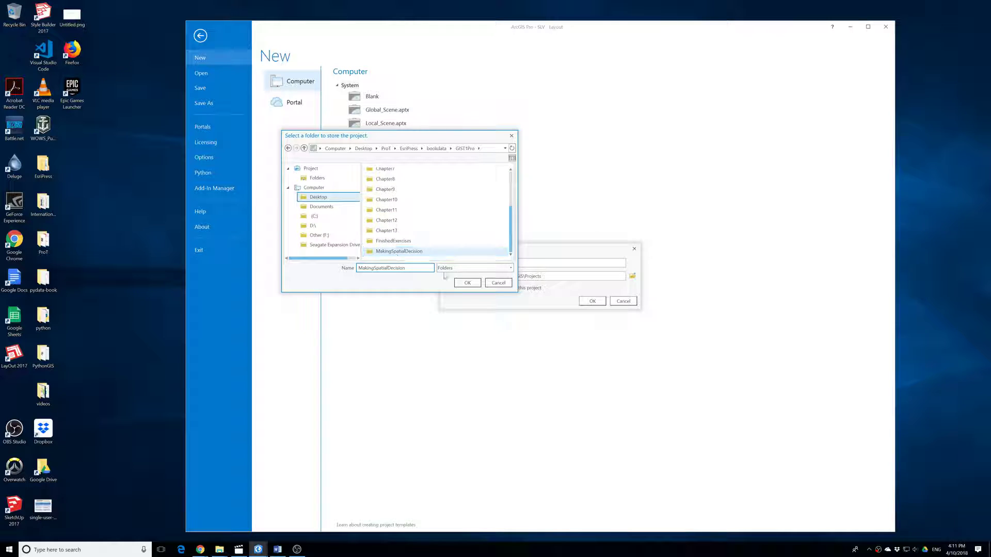
click(467, 283)
Name the new project USLV and create it, saving the changes to the open SLV project
drag(486, 263, 434, 270)
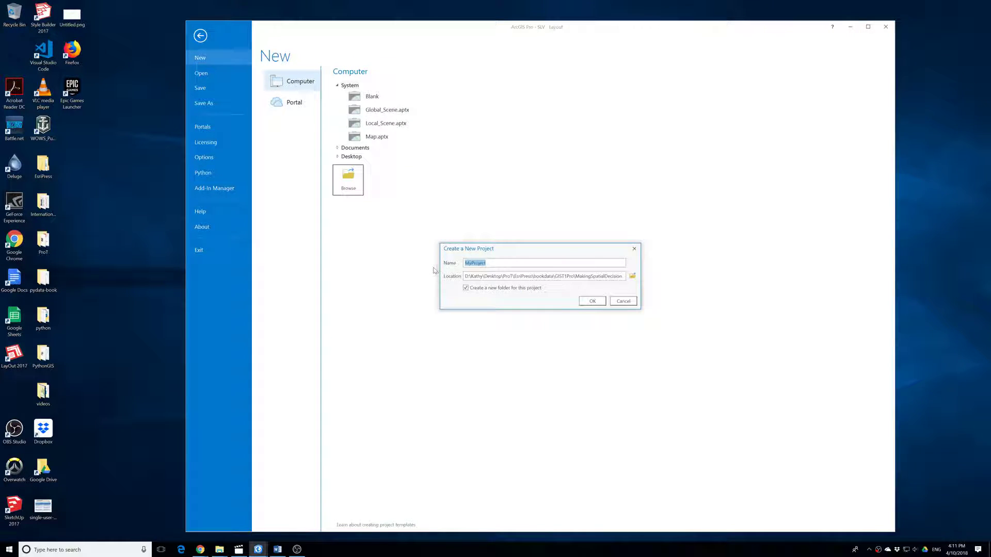
text(USLV)
click(592, 302)
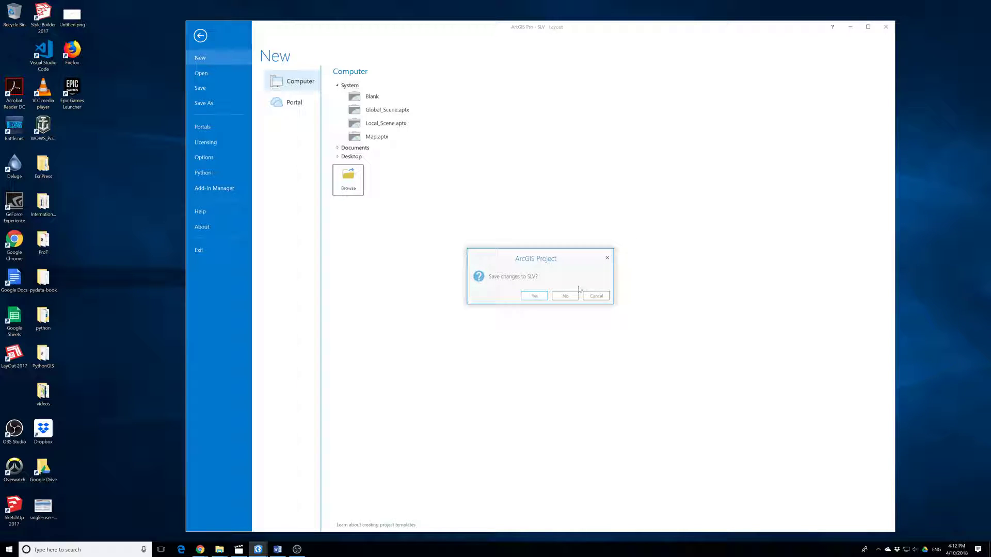
click(531, 297)
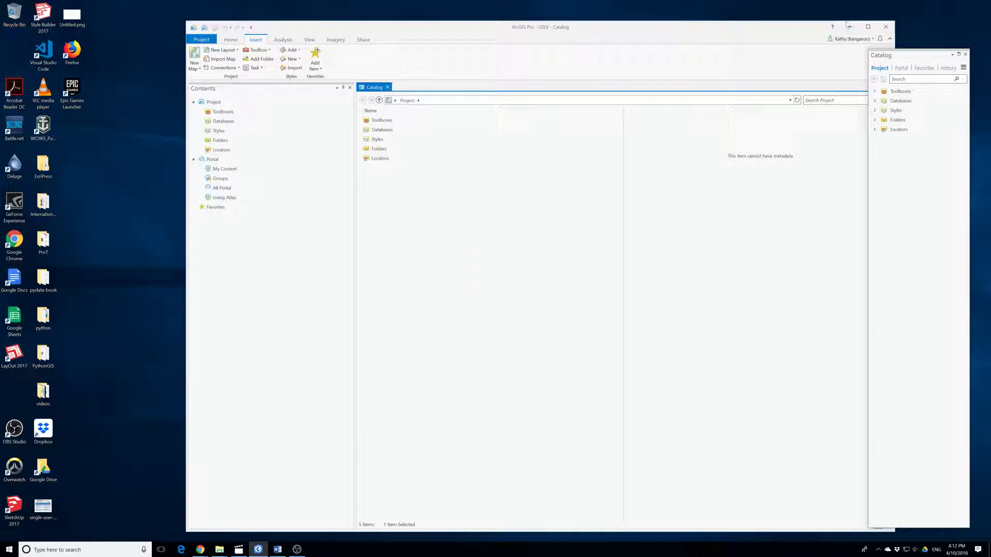
click(257, 551)
click(258, 551)
click(90, 551)
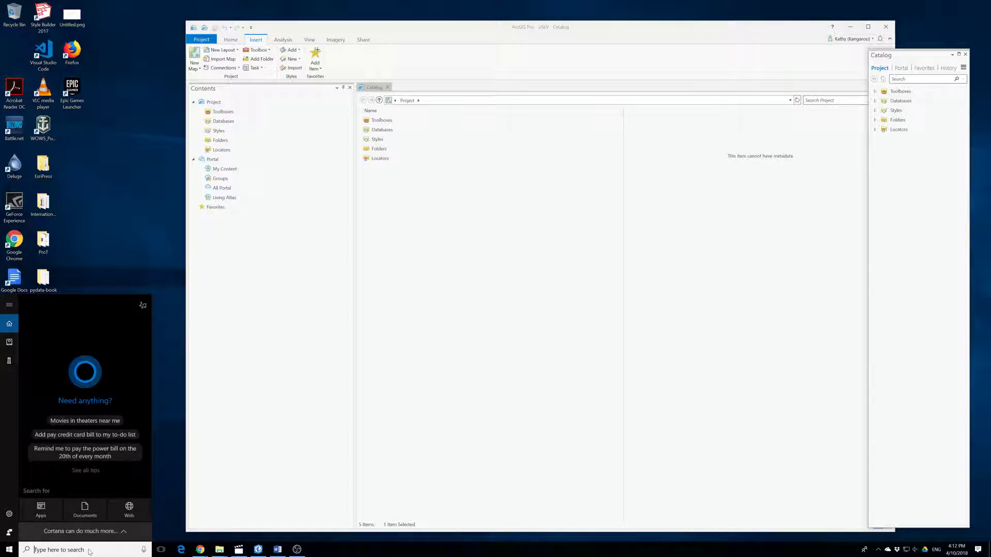
text(arc)
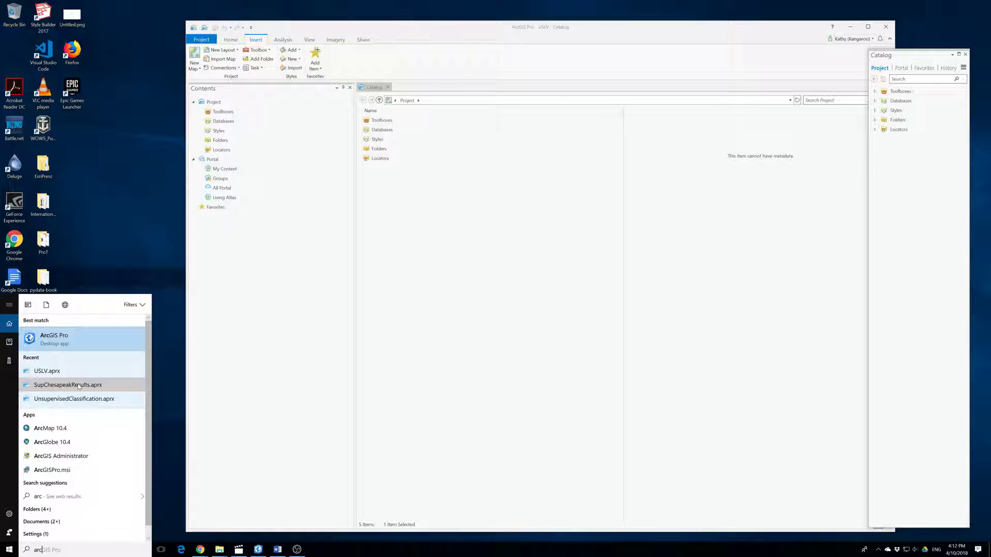
Open the SLV project from the recent projects
click(203, 40)
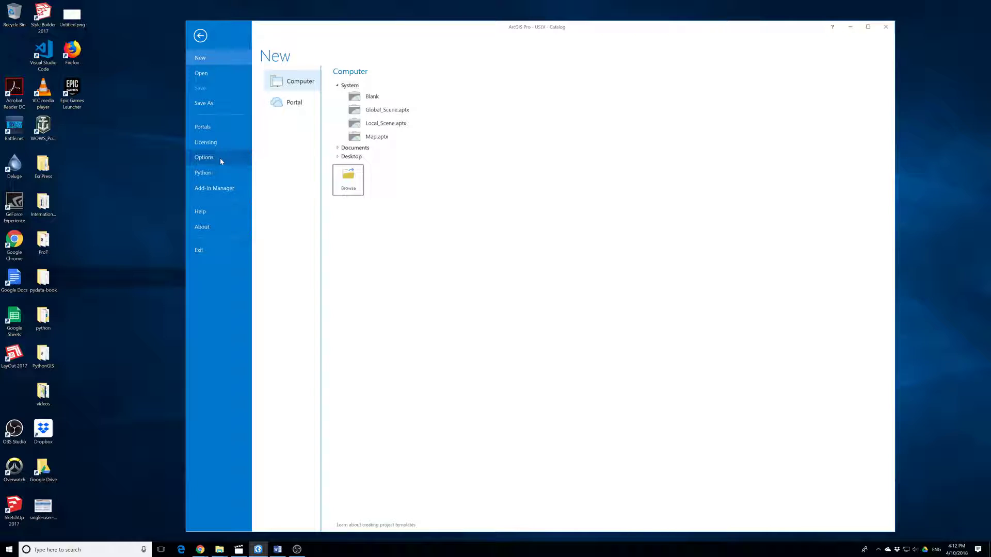
click(210, 79)
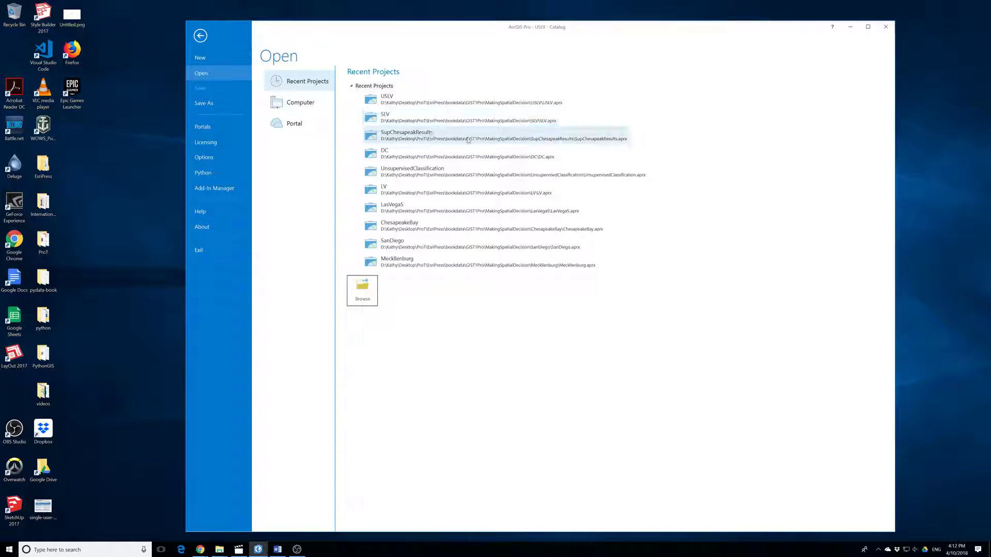
click(399, 120)
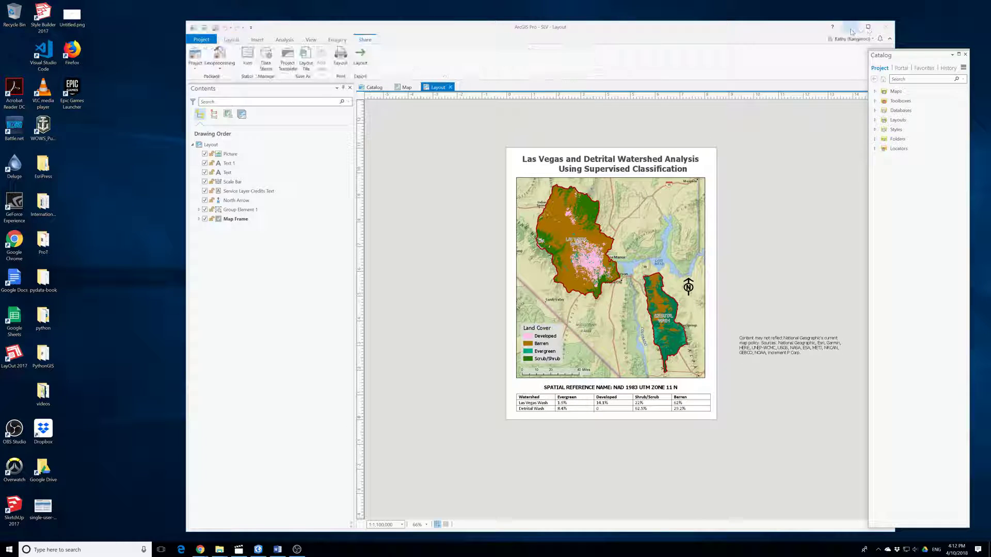
Search Windows for "arc" and open USLV.aprx in a second window while SLV stays open
click(850, 27)
click(258, 548)
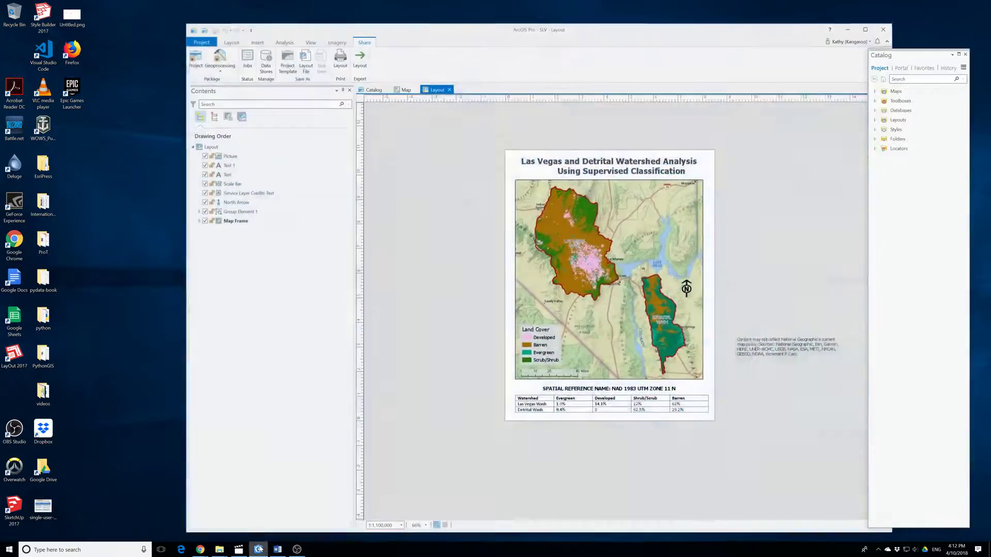
click(255, 553)
click(255, 552)
click(117, 549)
text(arc)
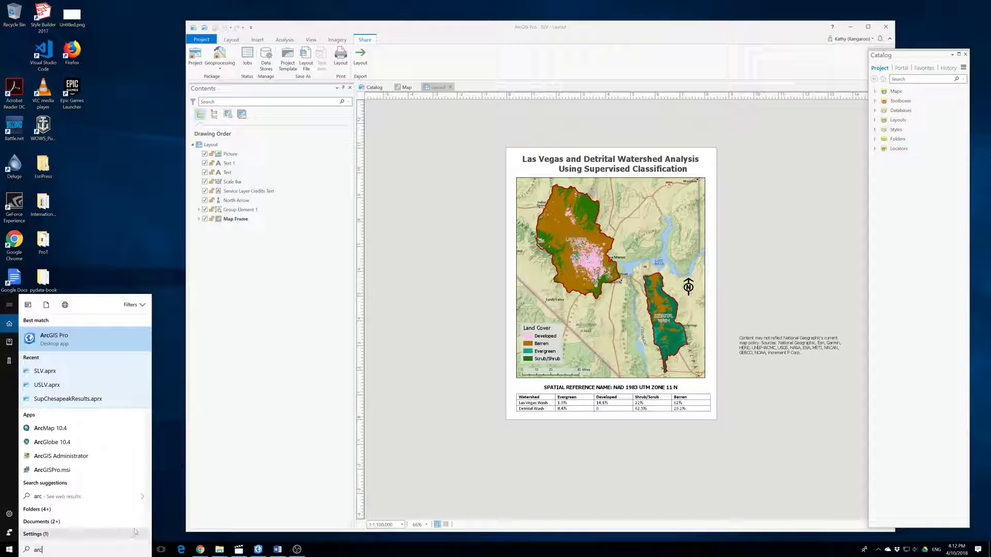
click(70, 387)
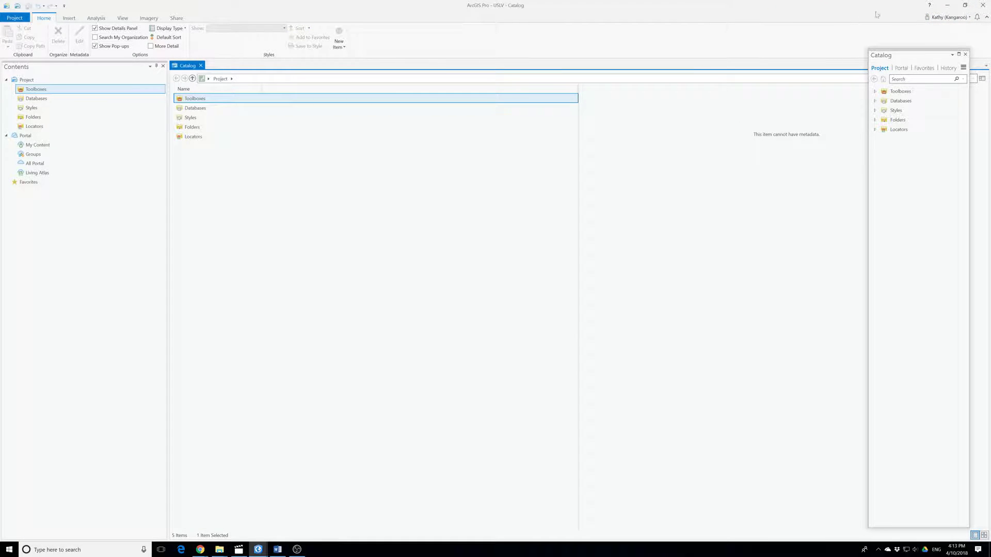
Insert a new map into the USLV project and maximize its window
click(965, 5)
drag(495, 27, 402, 72)
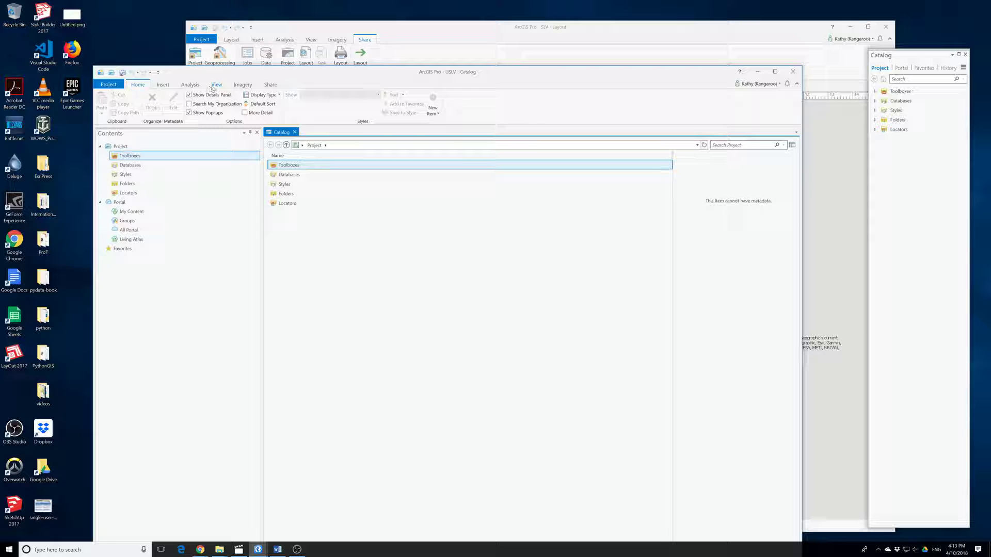
click(162, 84)
click(102, 101)
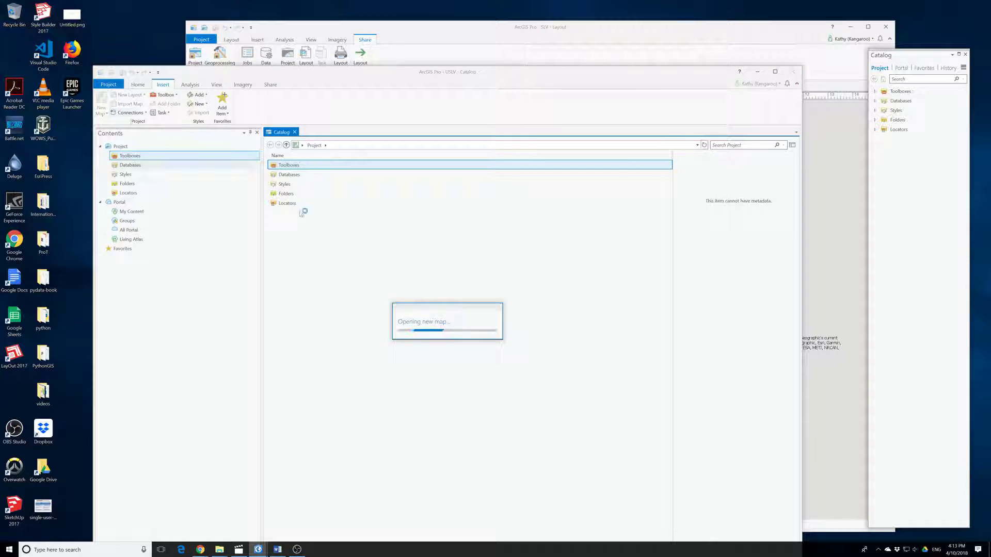
click(778, 72)
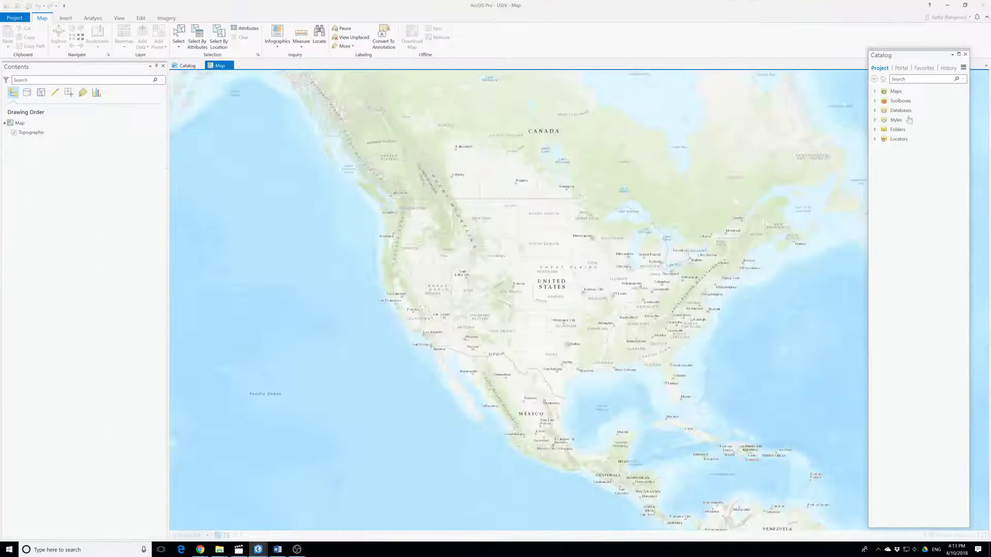
Add a folder connection to the MakingSpatialDecision folder in GIST1Pro and expand the project's folder connections
right_click(900, 132)
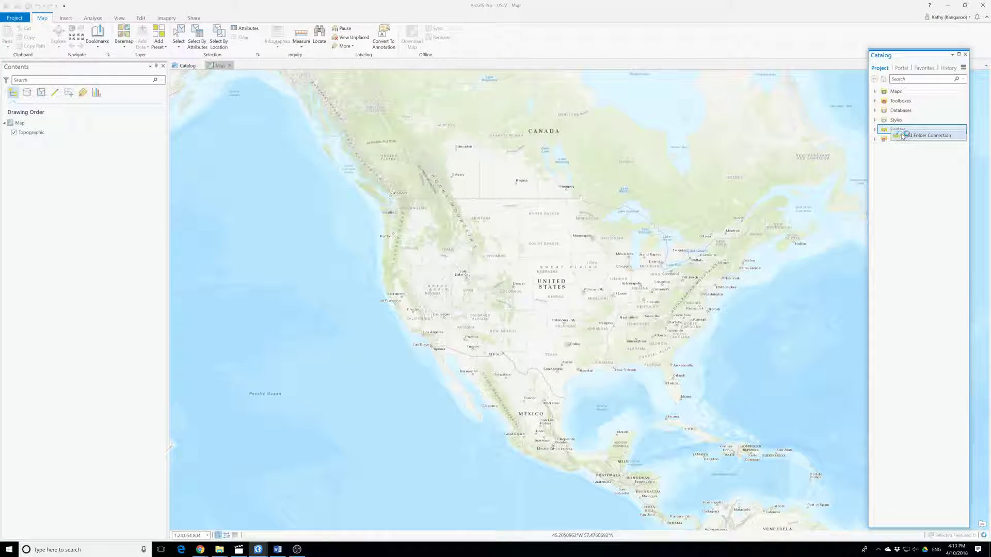
click(902, 136)
click(287, 195)
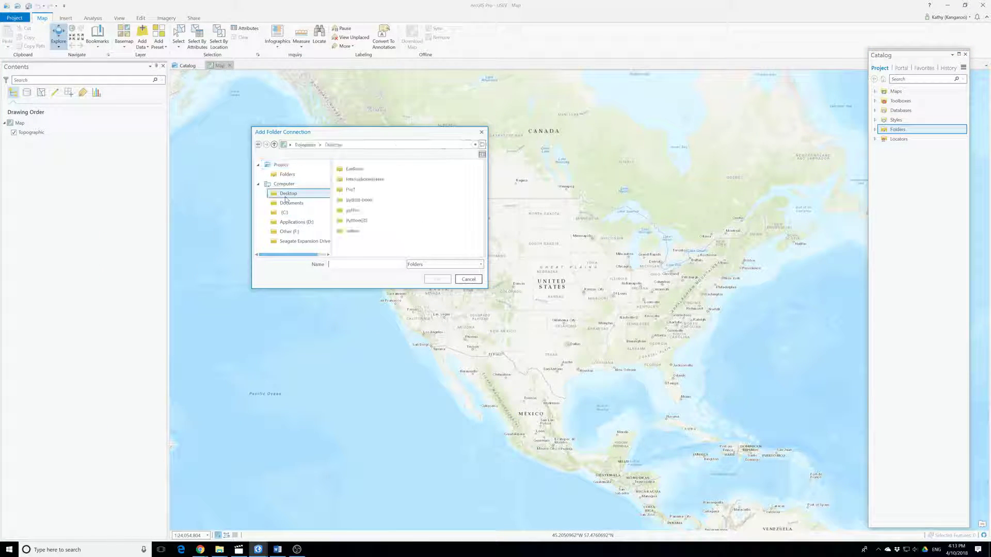
double_click(352, 189)
double_click(353, 170)
double_click(355, 169)
double_click(354, 169)
scroll(372, 227, down, 3)
click(369, 248)
click(436, 279)
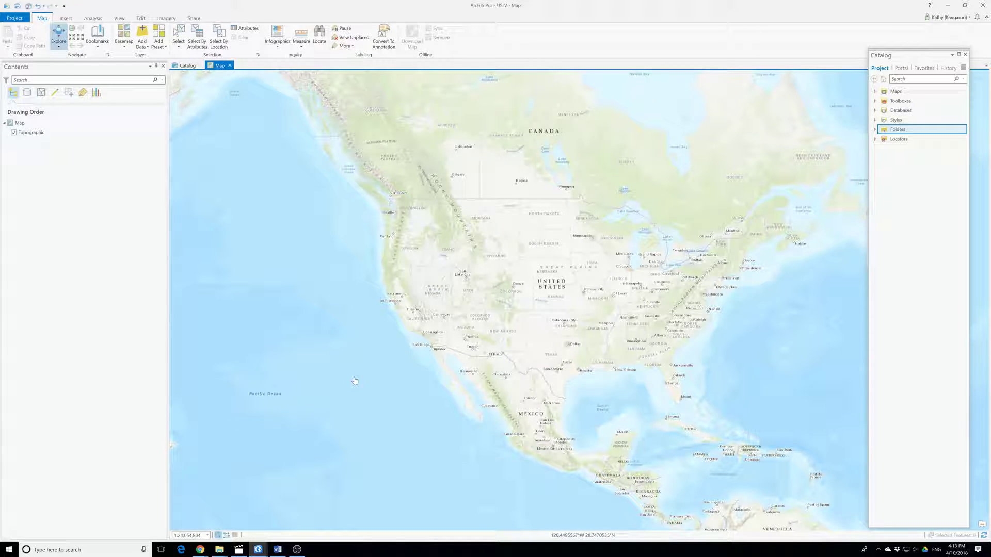
click(874, 130)
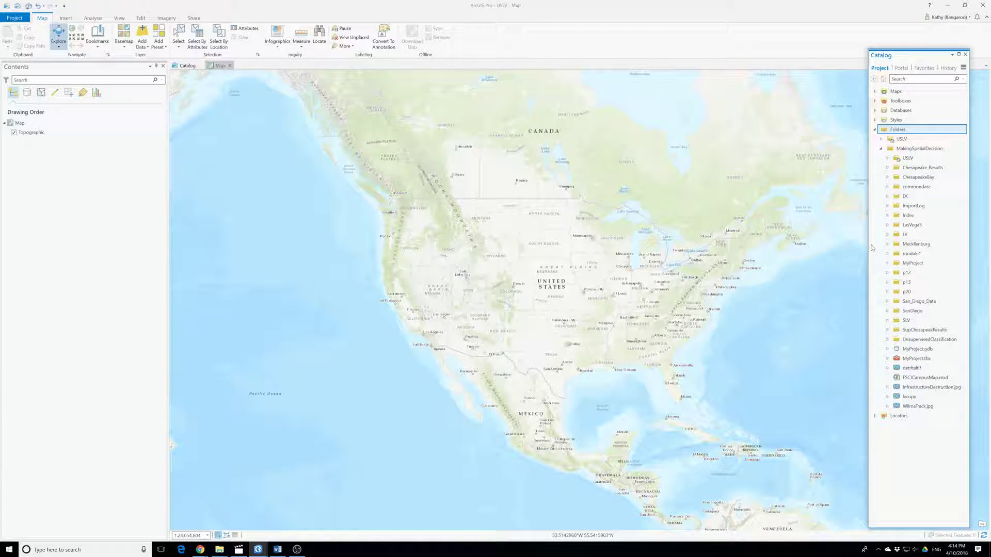
Place the USLV window beside the SLV layout and add the vegasfeatures dataset from p20's vegas.gdb to the map
click(965, 5)
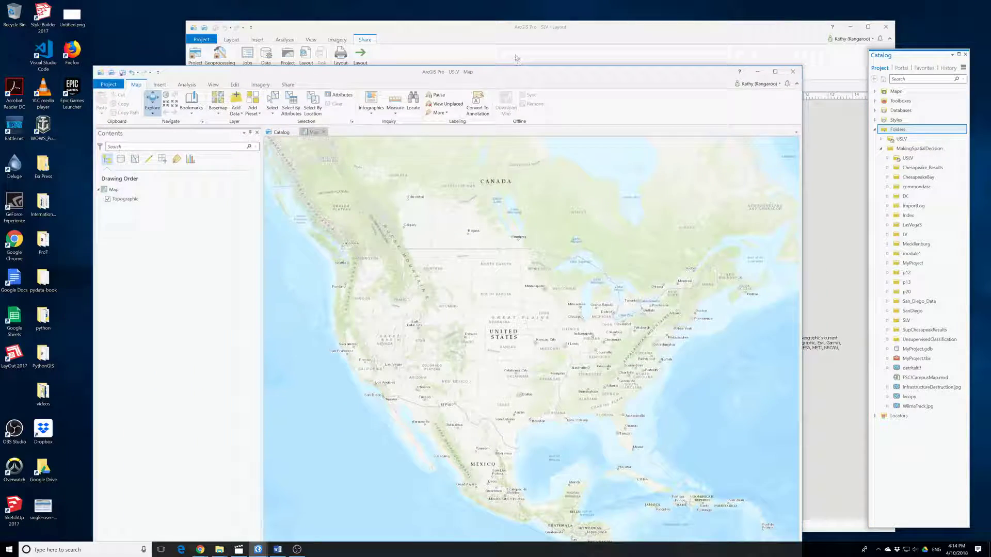
drag(532, 72, 249, 55)
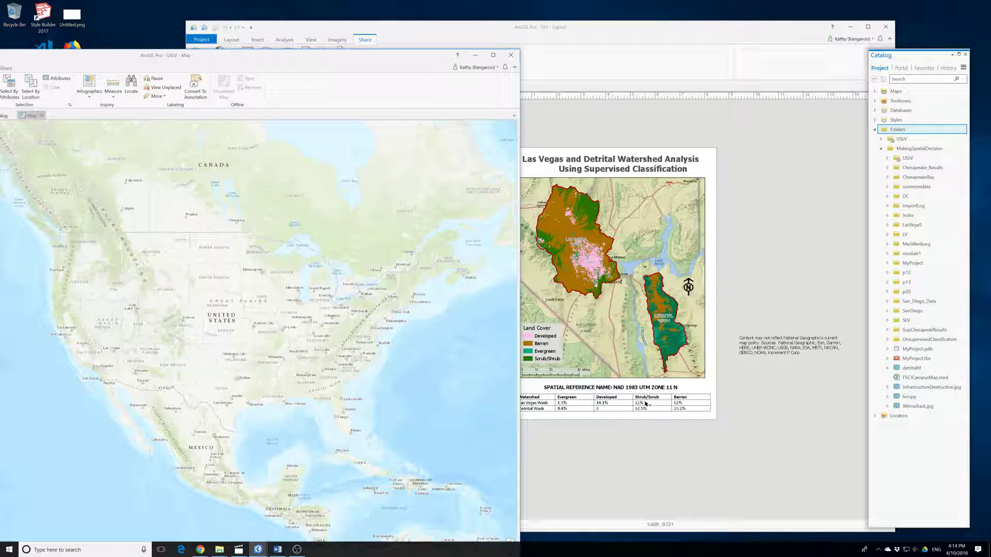
click(887, 226)
click(884, 262)
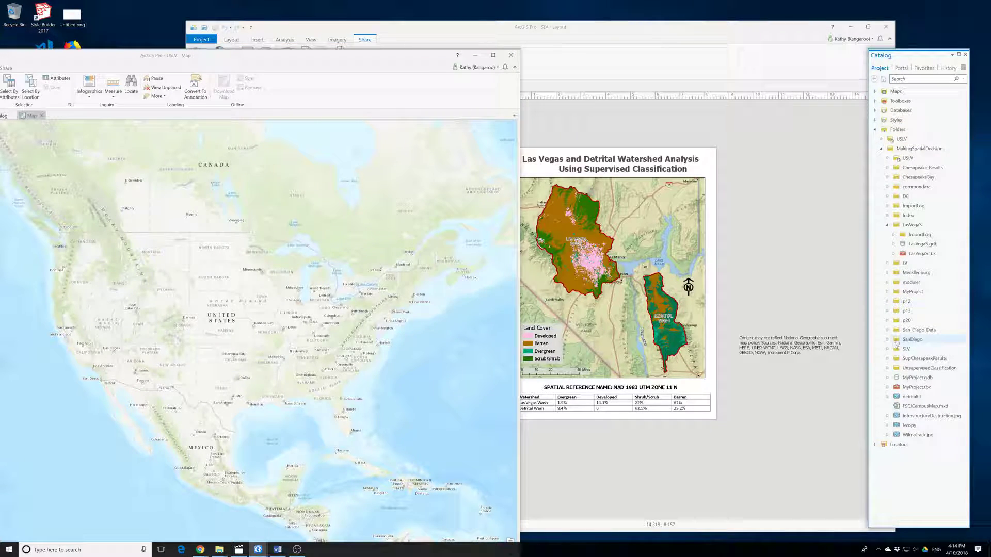
click(887, 320)
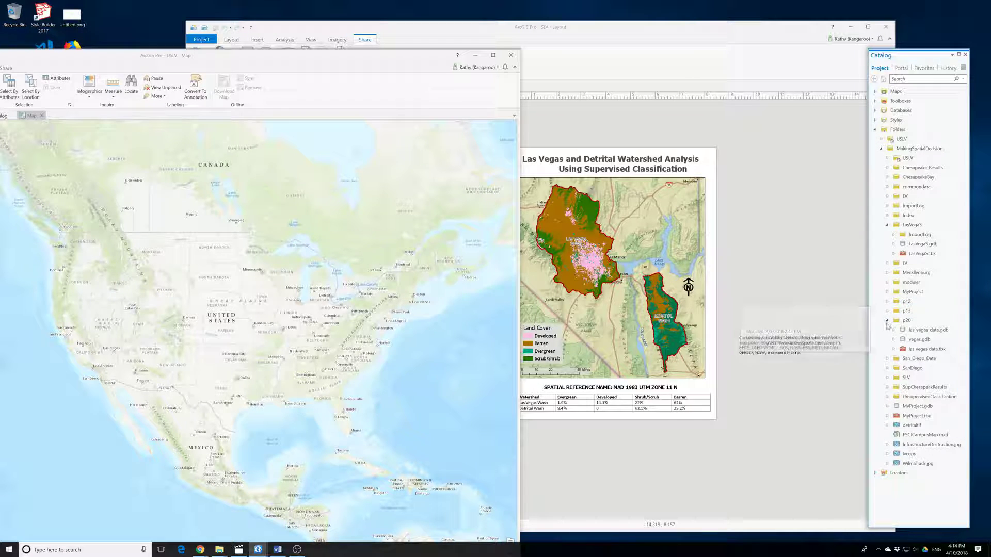
click(893, 340)
double_click(915, 350)
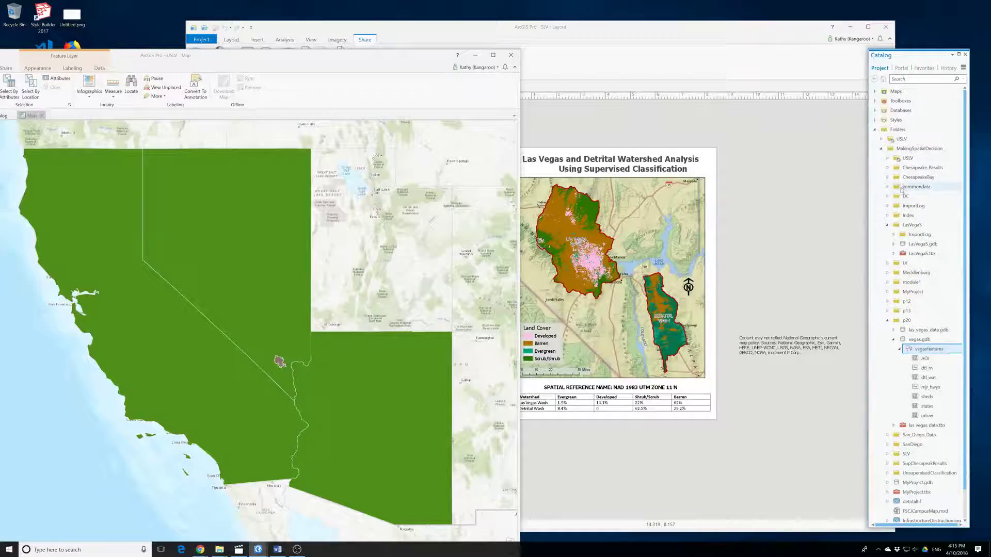
Add landsat_2011.tif from the raster_data folder in commondata to the current map
click(886, 187)
click(898, 206)
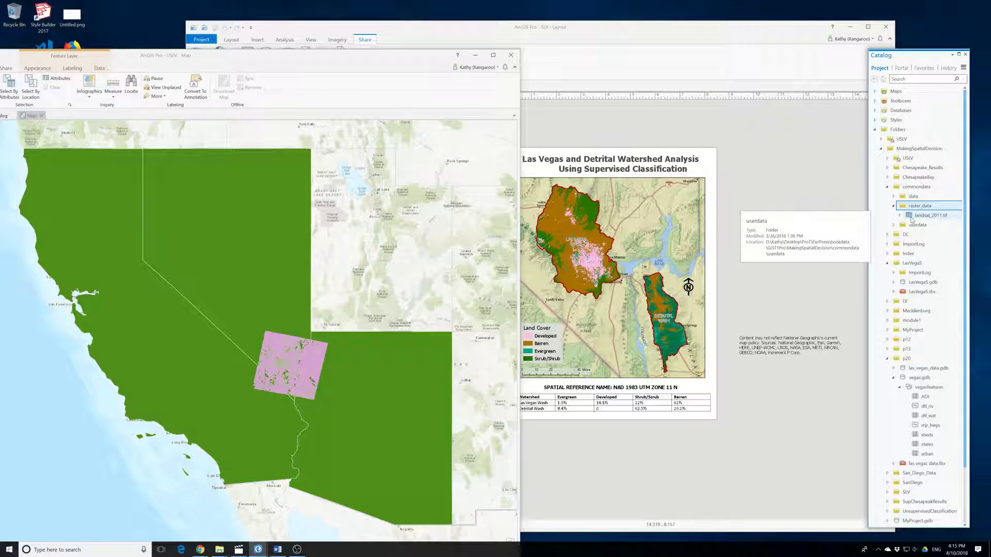
right_click(911, 219)
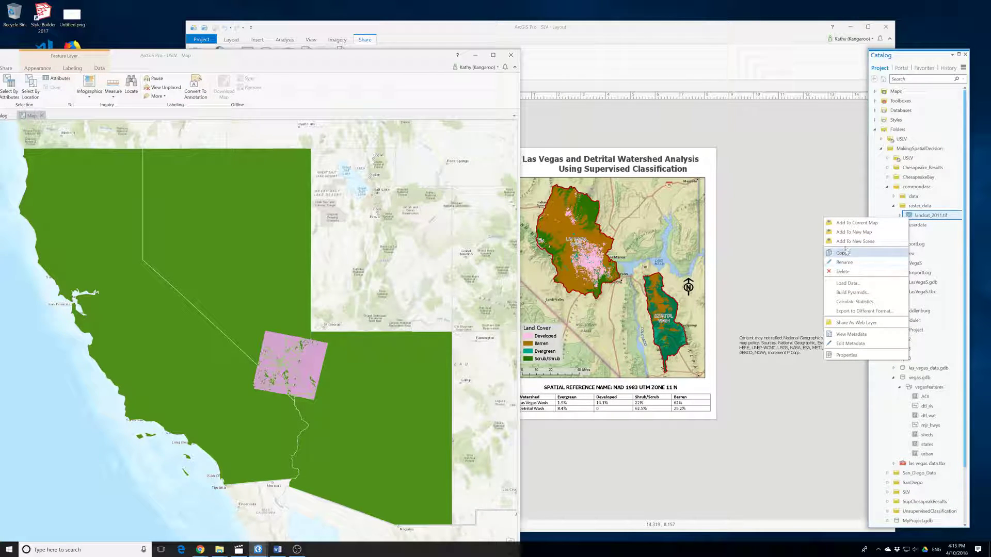
click(848, 223)
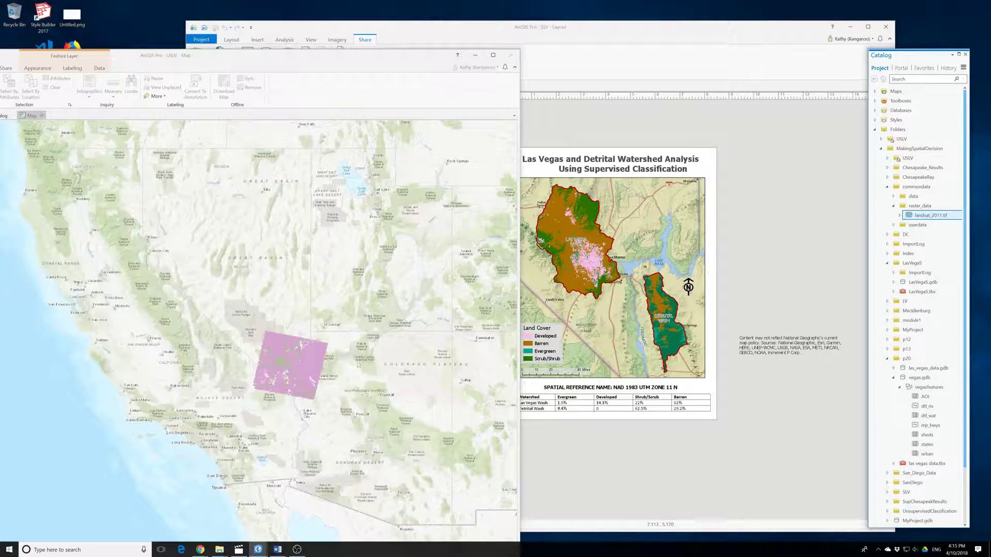
Zoom the map to the landsat_2011.tif layer and move that layer to the top of the drawing order
drag(249, 62, 564, 45)
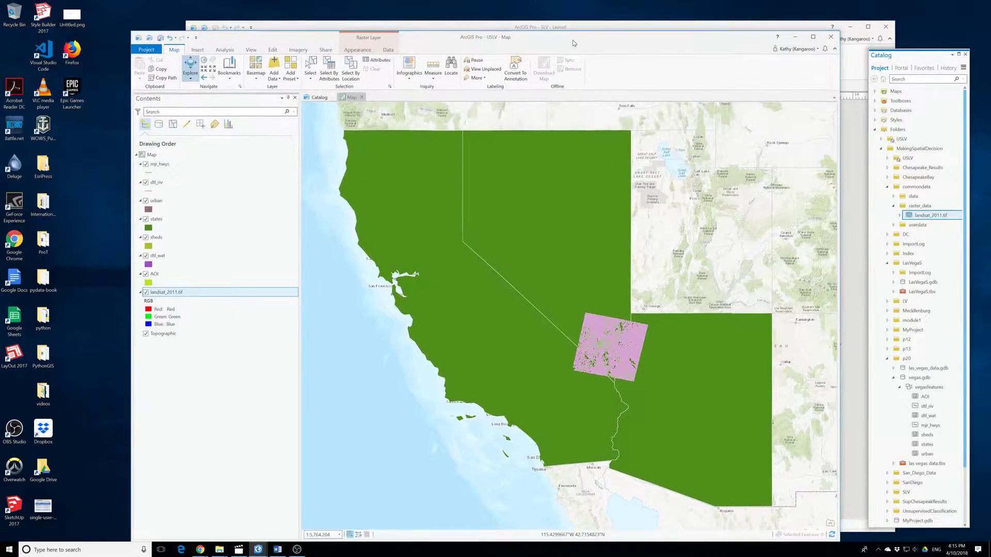
right_click(174, 295)
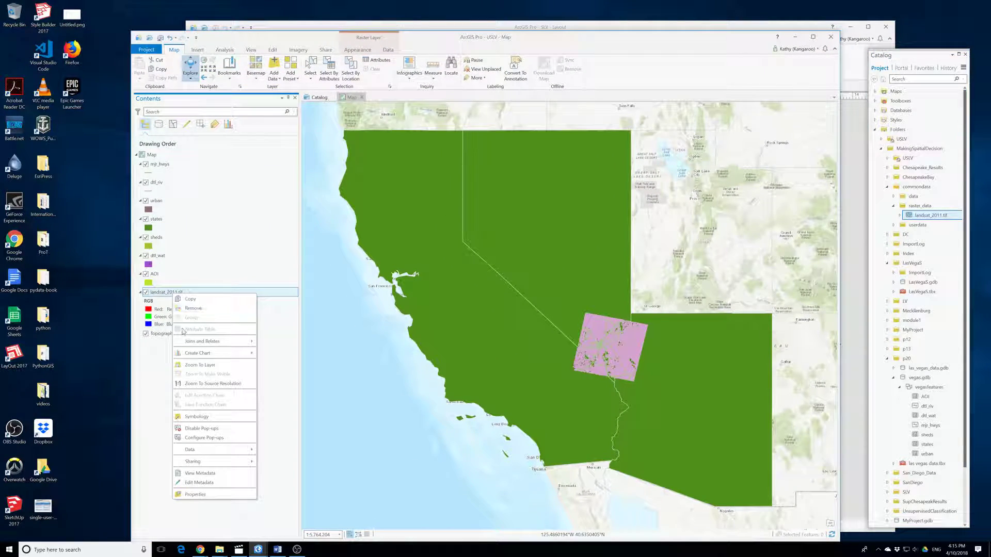
click(213, 364)
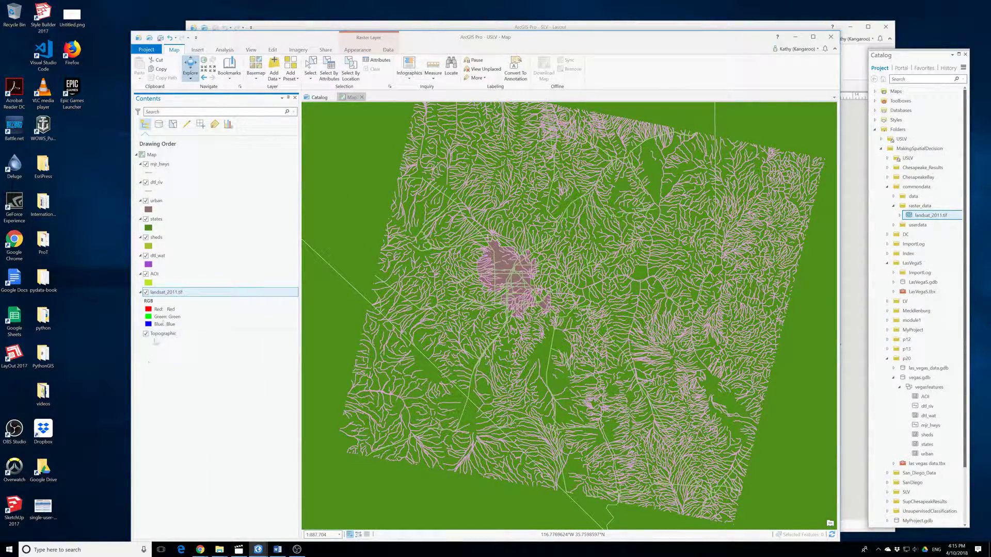
drag(172, 169, 170, 165)
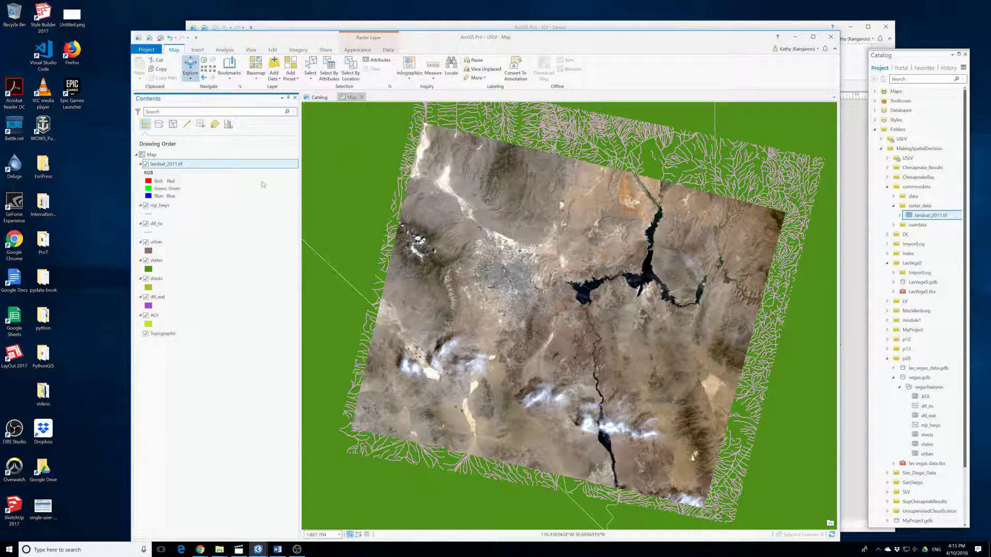
Set the geoprocessing environment's output coordinate system to the projected system NAD 1983 UTM Zone 11N
click(813, 37)
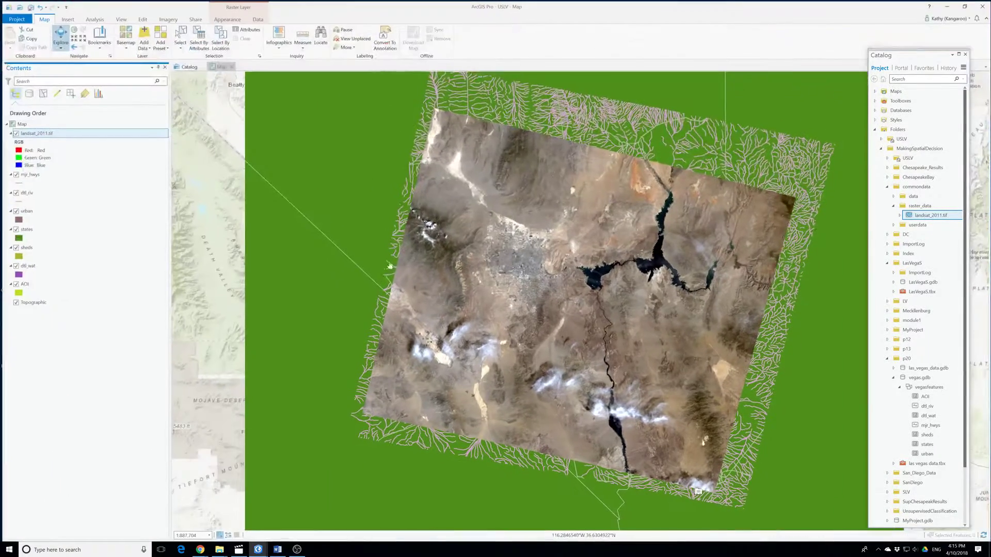
click(93, 18)
click(78, 34)
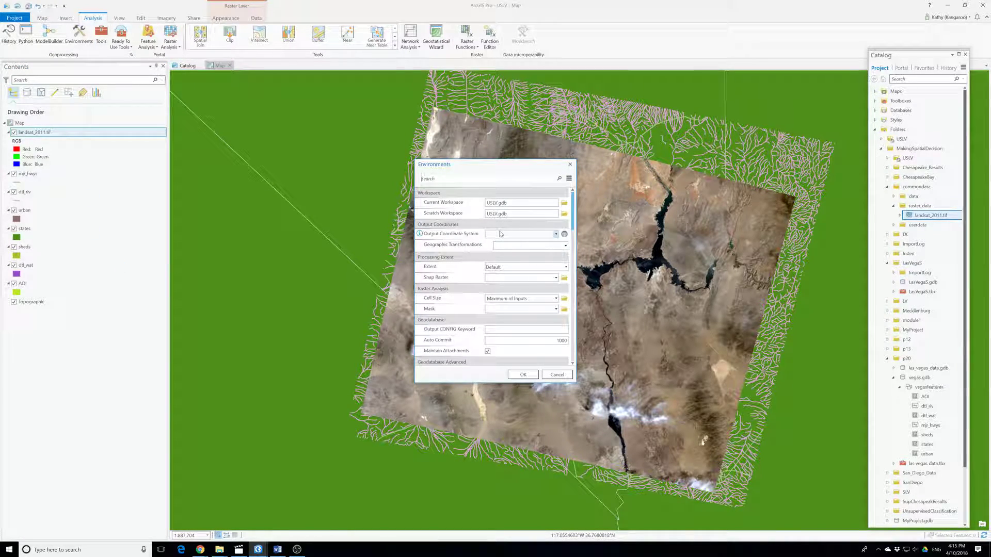
click(556, 233)
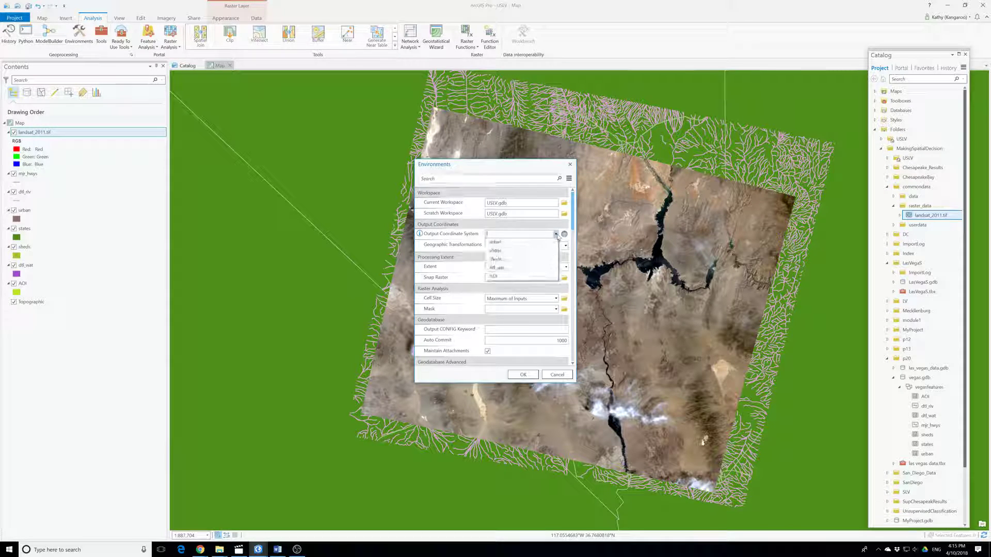
click(446, 308)
click(564, 234)
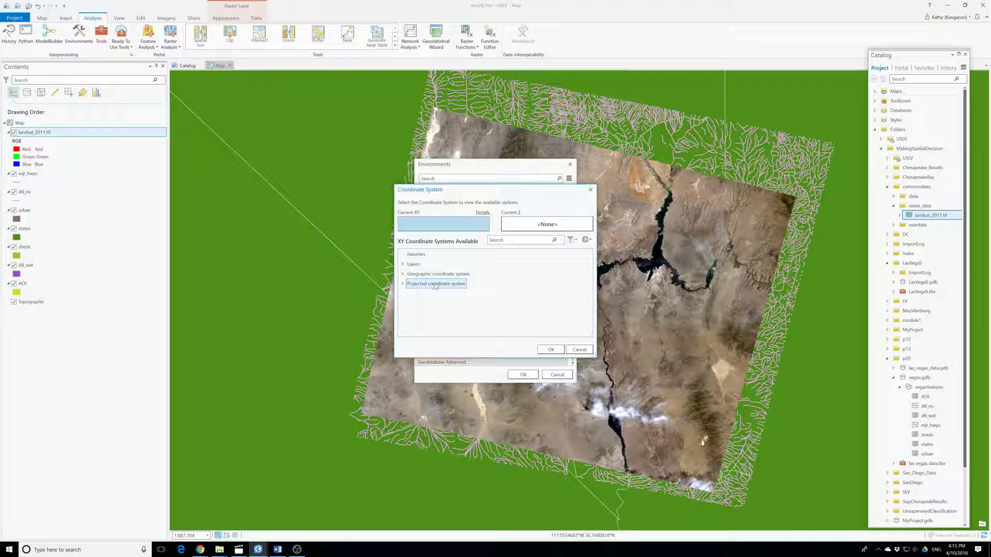
click(403, 285)
scroll(419, 299, down, 2)
click(409, 317)
double_click(431, 319)
scroll(445, 311, down, 1)
click(462, 324)
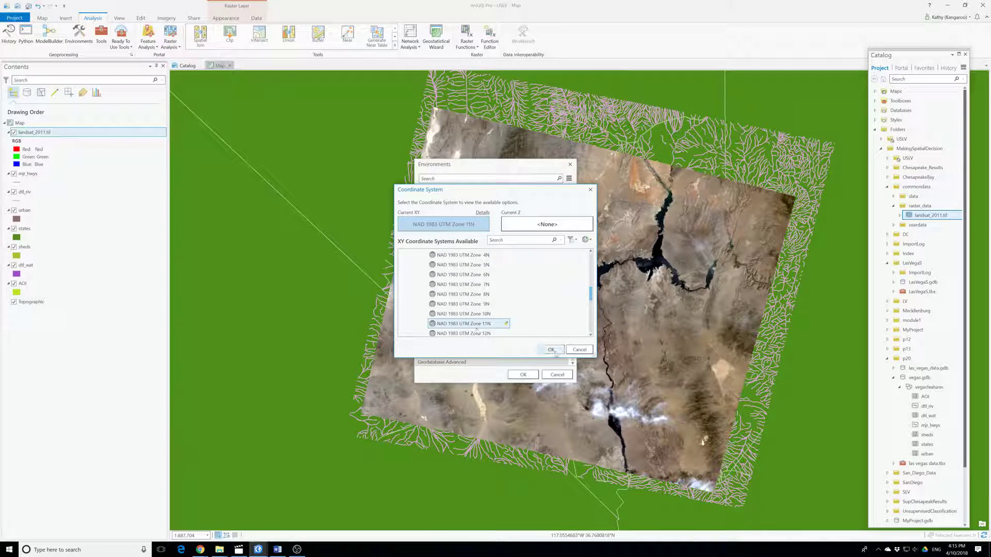
click(550, 350)
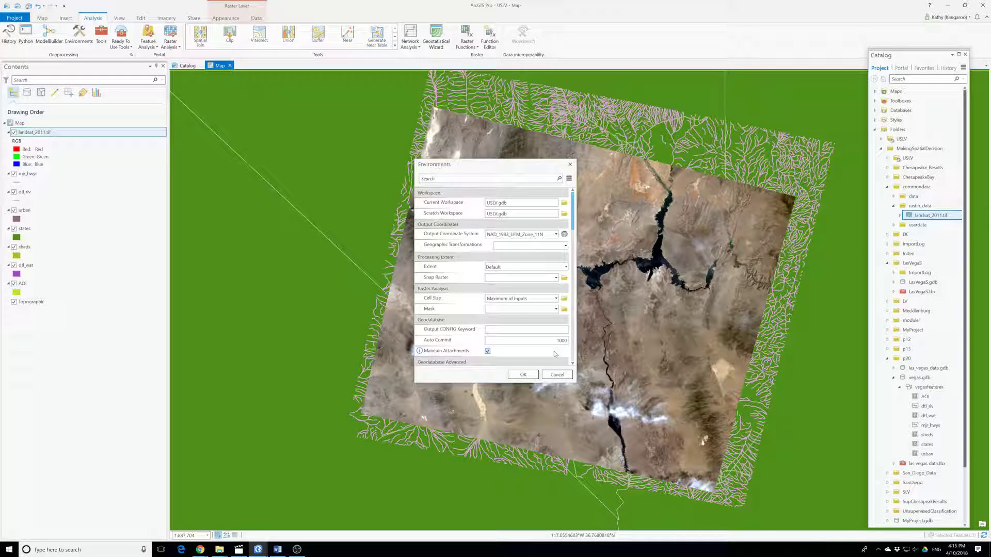
click(530, 375)
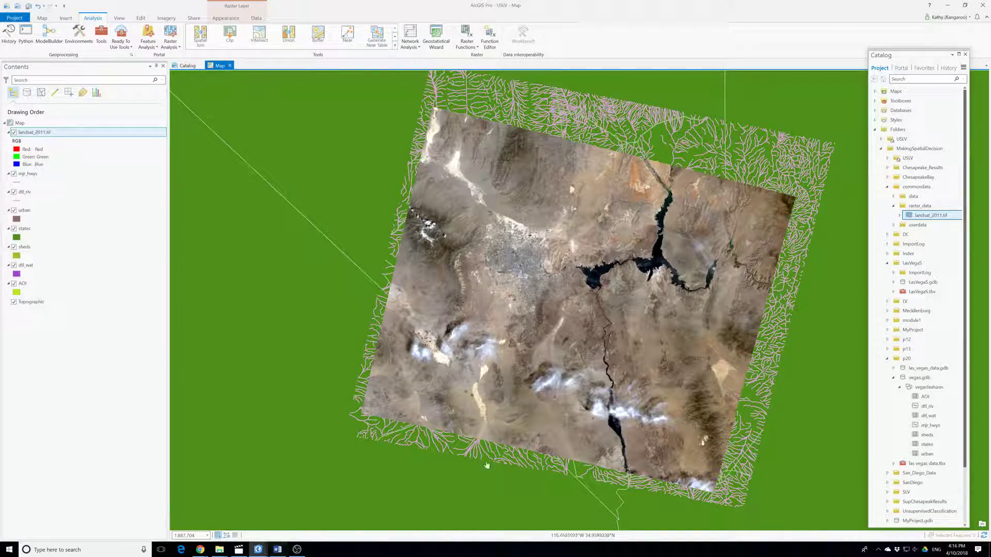
Move the USLV window aside to examine the finished Las Vegas and Detrital watershed layout in the SLV project
click(964, 5)
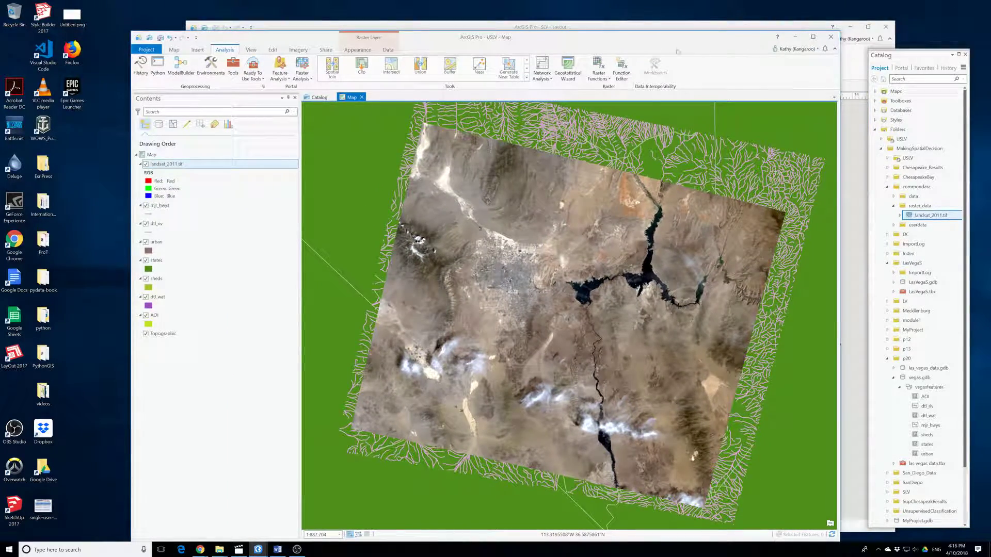
drag(694, 38, 360, 44)
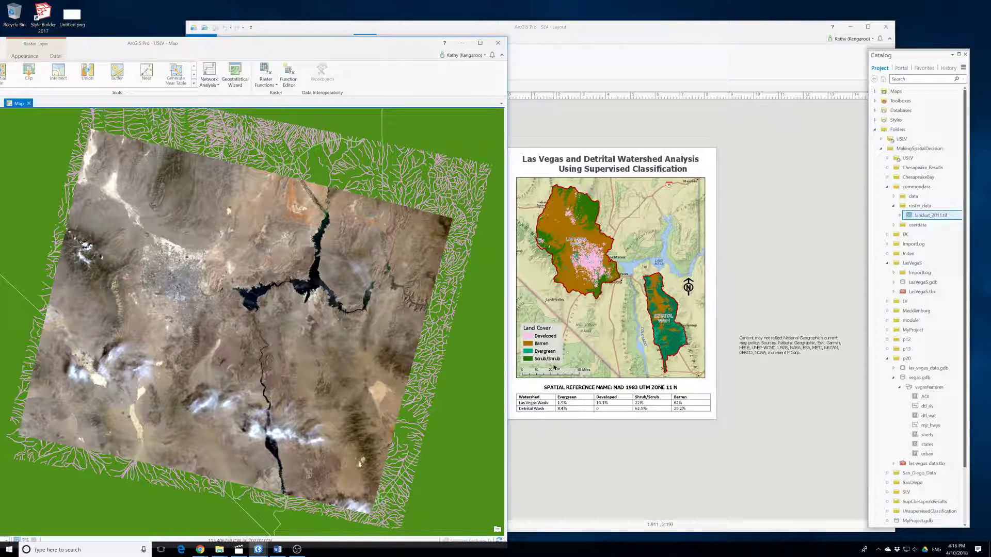
drag(282, 48, 659, 43)
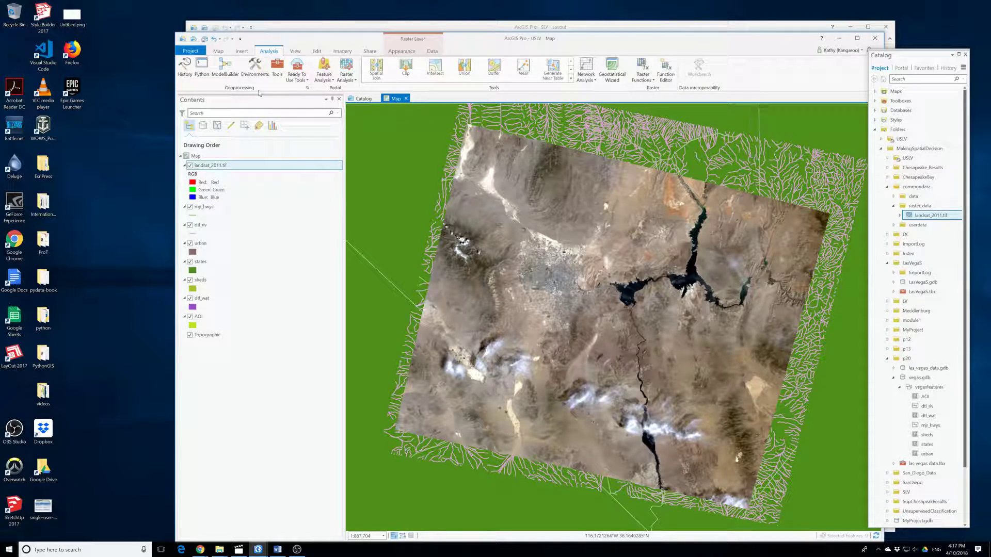
Maximize the USLV project and open the Clip raster function from the Data Management group for the landsat_2011.tif layer
click(211, 168)
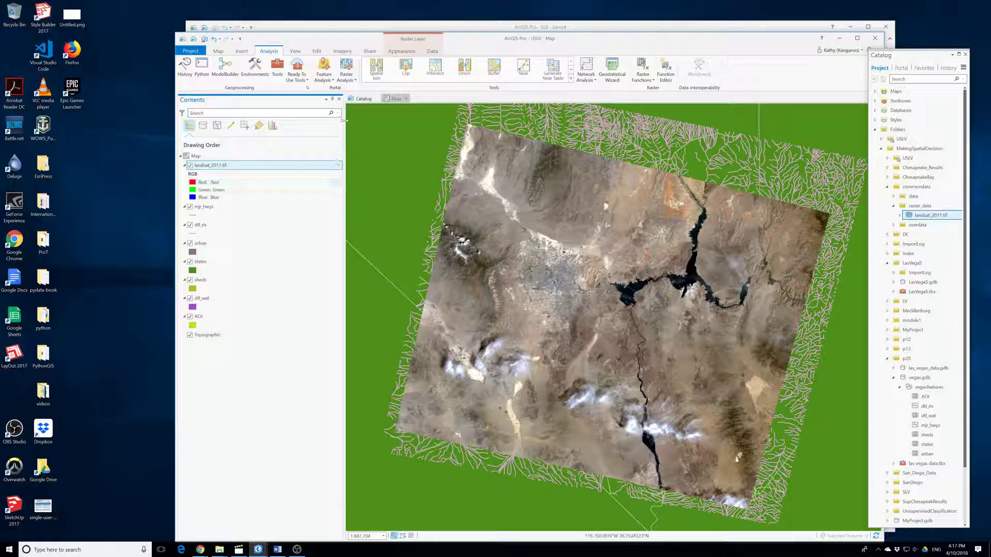
click(857, 40)
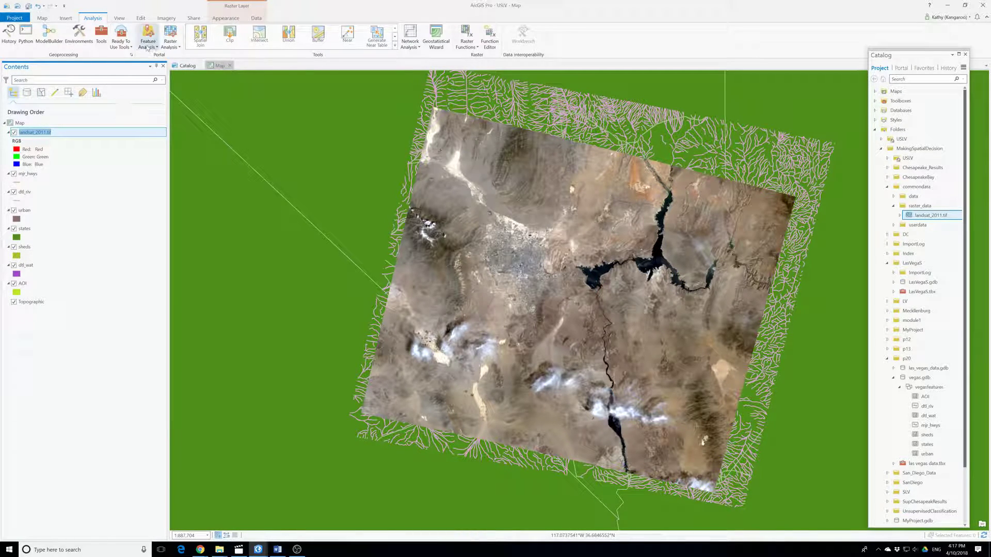
click(166, 18)
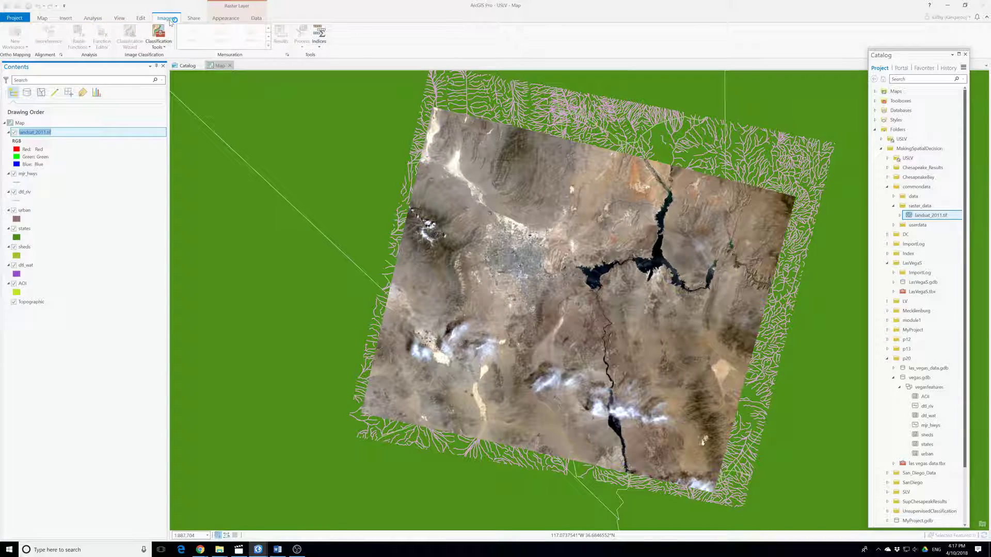
click(79, 36)
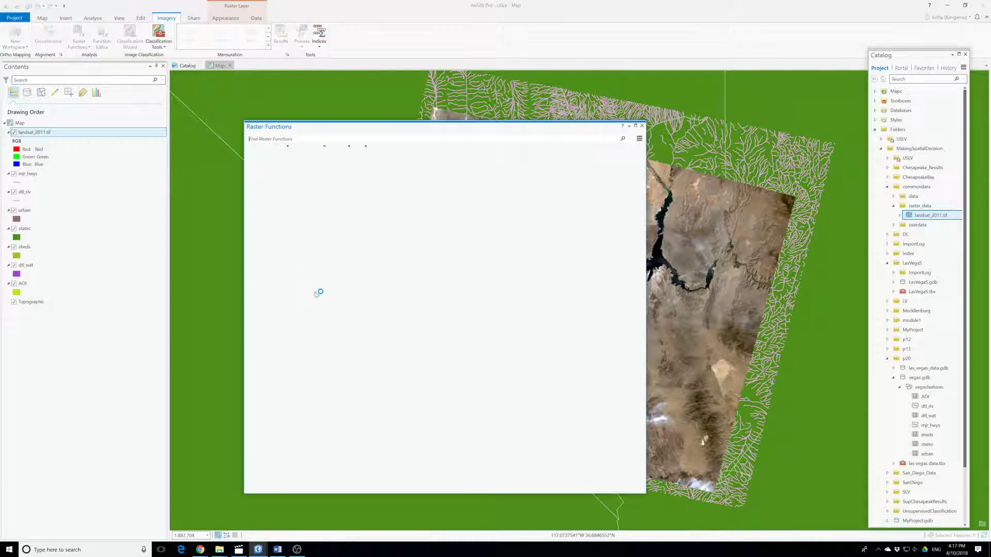
click(266, 247)
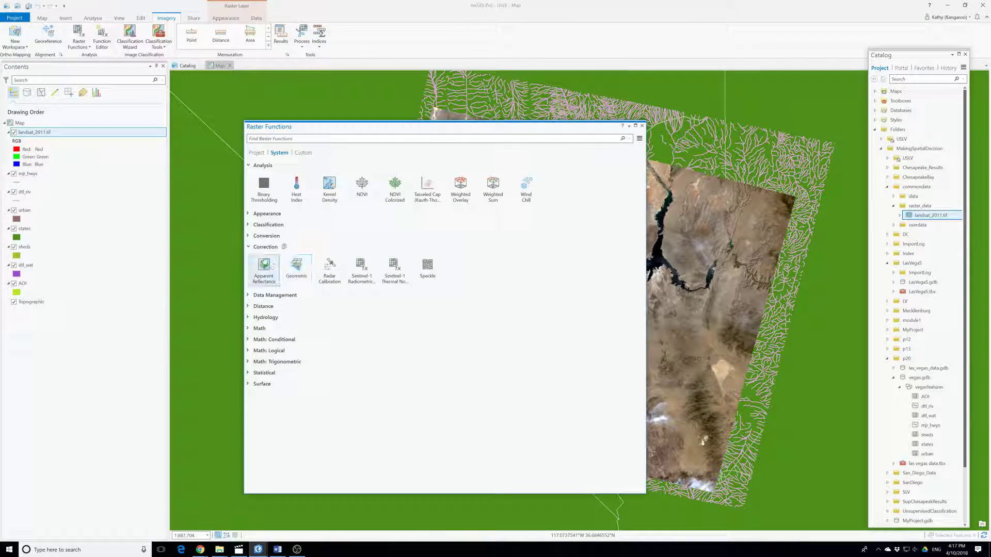
click(268, 295)
click(330, 313)
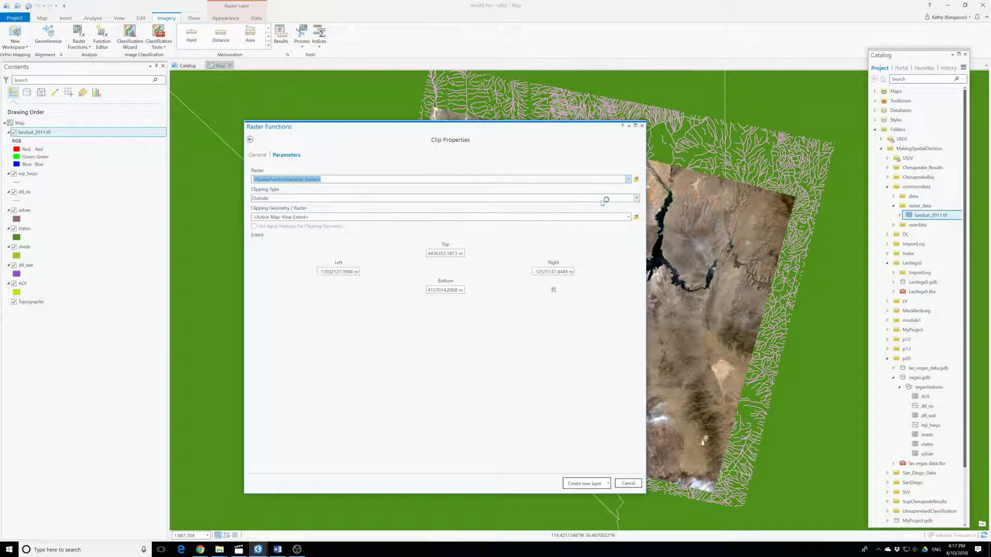
Clip landsat_2011.tif to the sheds features using their geometry, create the new layer, and remove the original landsat_2011.tif layer
click(310, 179)
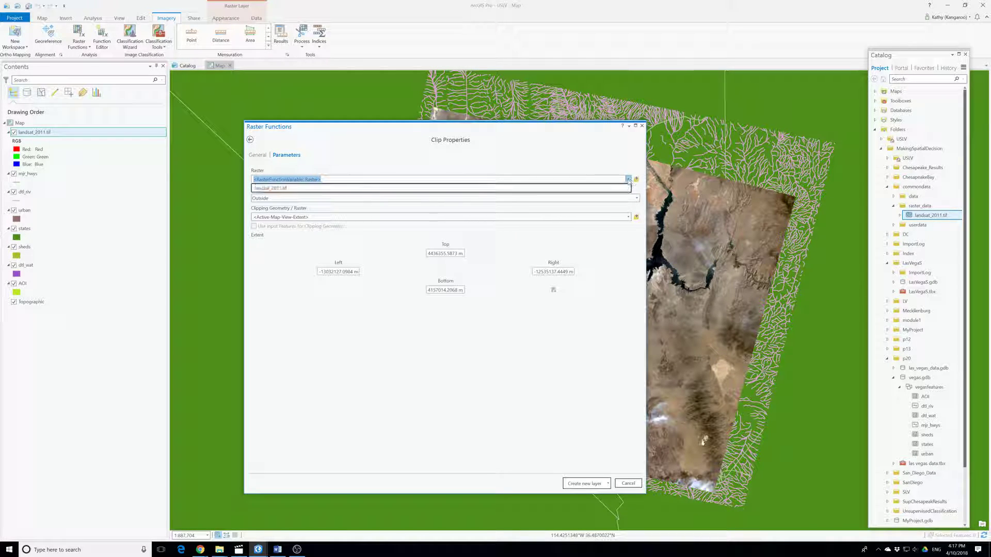
click(305, 190)
click(300, 217)
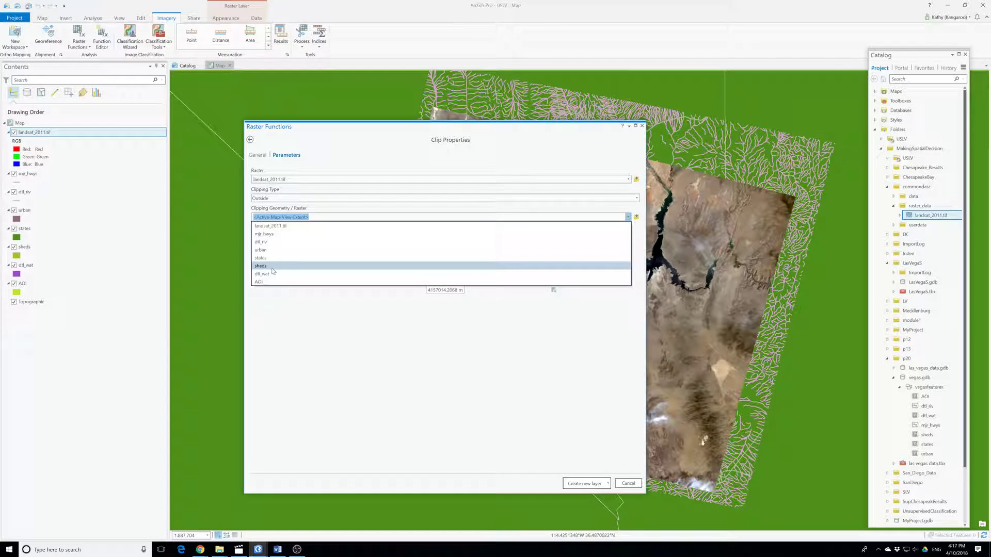
click(272, 267)
click(253, 226)
click(586, 484)
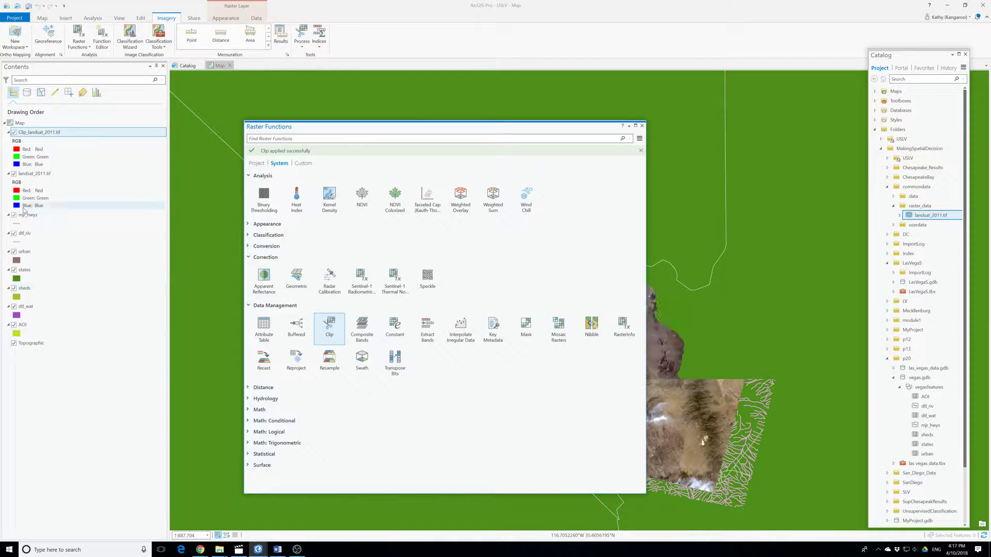
right_click(30, 174)
click(41, 189)
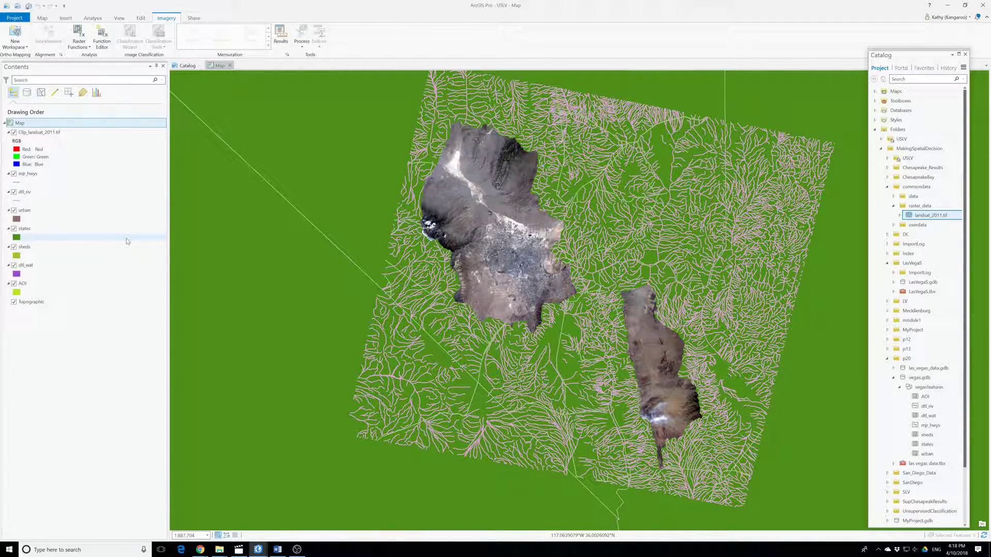
right_click(25, 265)
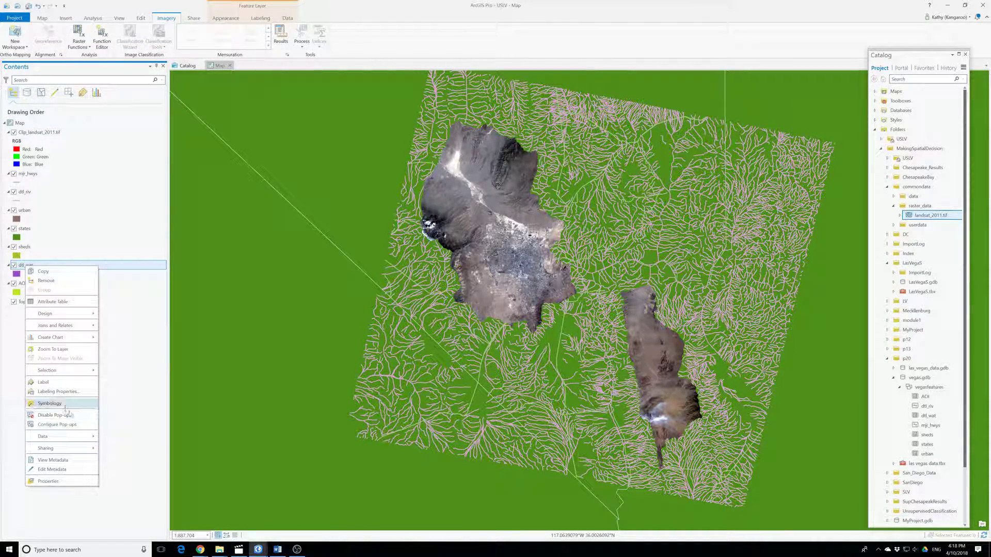
mouse_move(74, 440)
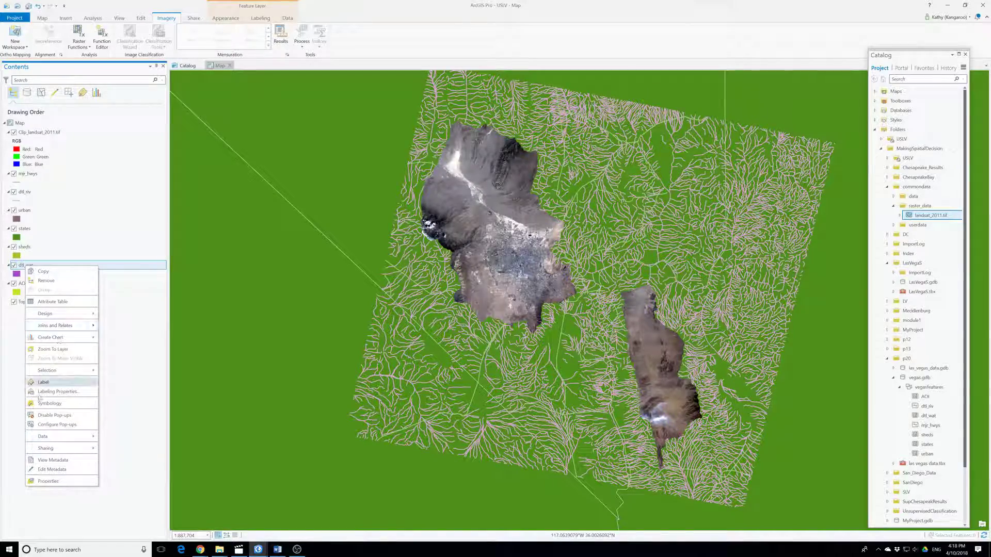
click(63, 303)
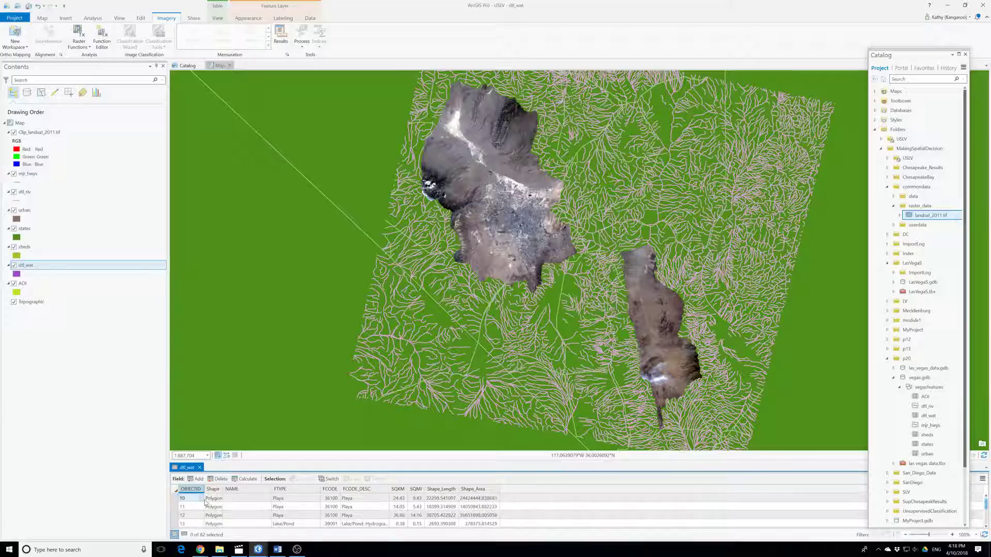
click(200, 467)
Open the sheds attribute table and select the LAS VEGAS WASH record
click(24, 247)
right_click(25, 251)
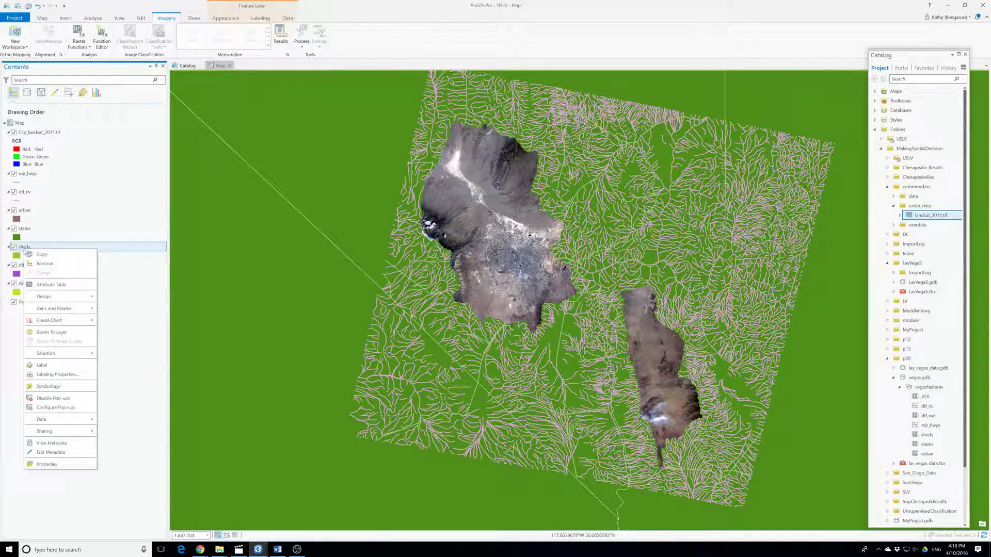
click(51, 284)
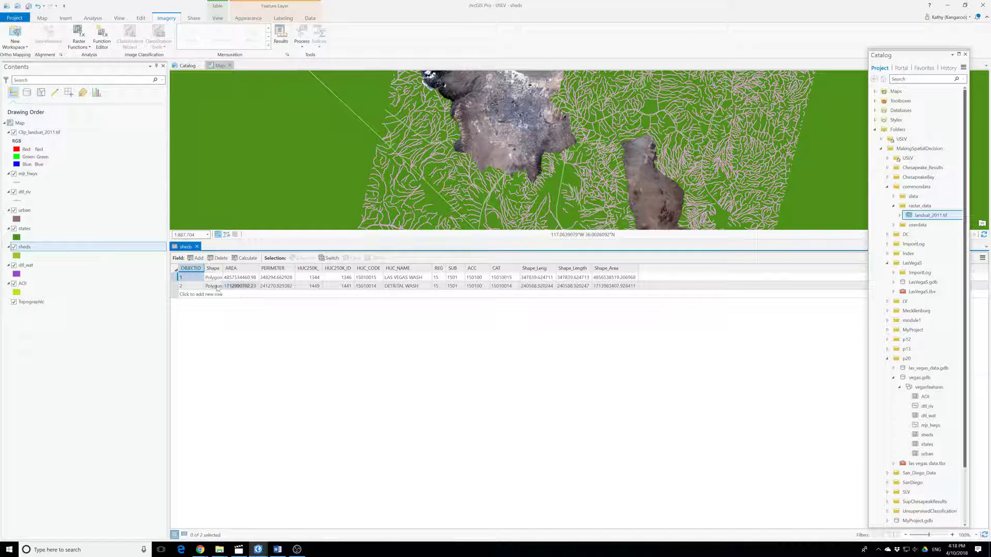
click(176, 277)
right_click(177, 279)
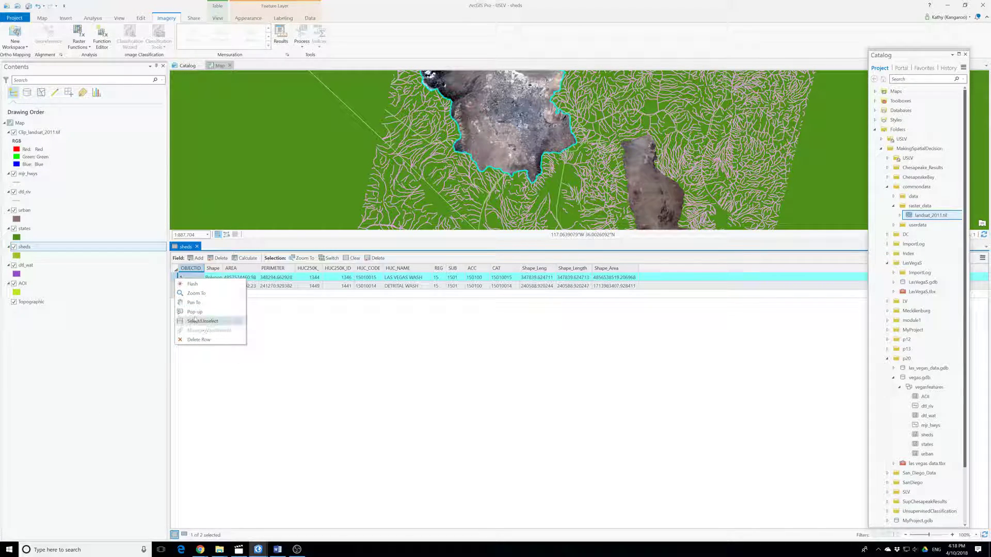
key(Escape)
right_click(25, 247)
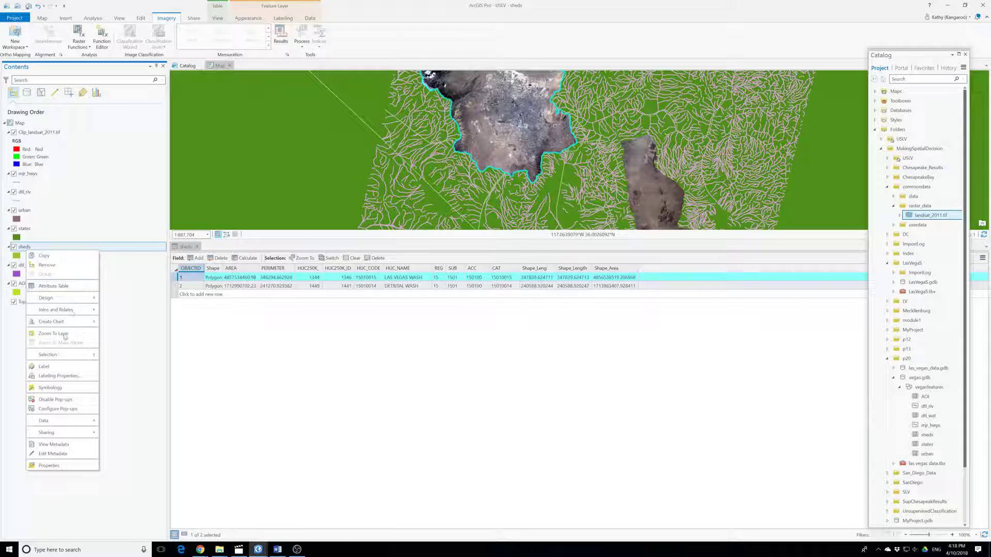
mouse_move(55, 359)
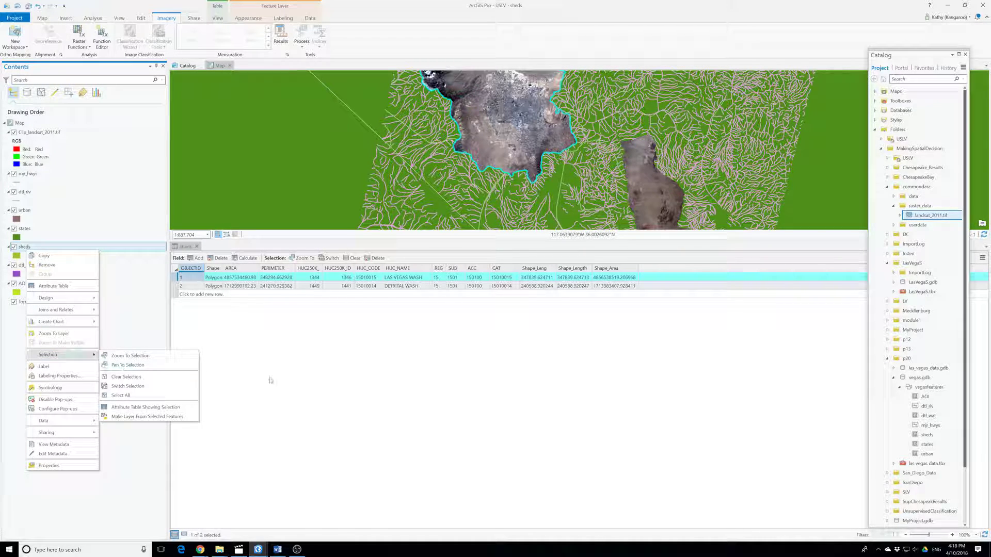
click(274, 377)
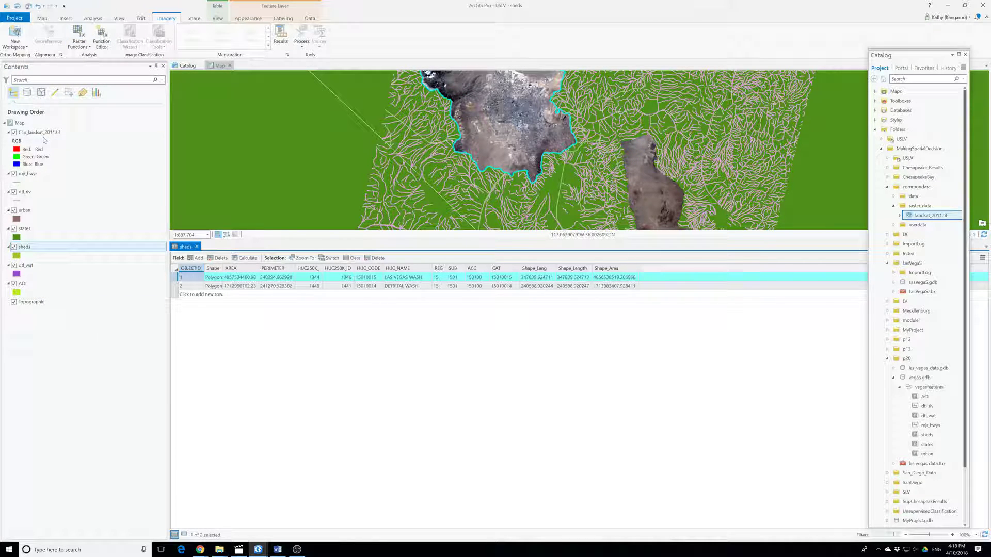
Clip Clip_landsat_2011.tif to the selected sheds feature with the Clip raster function, using input features for clipping geometry, as a new layer
click(79, 34)
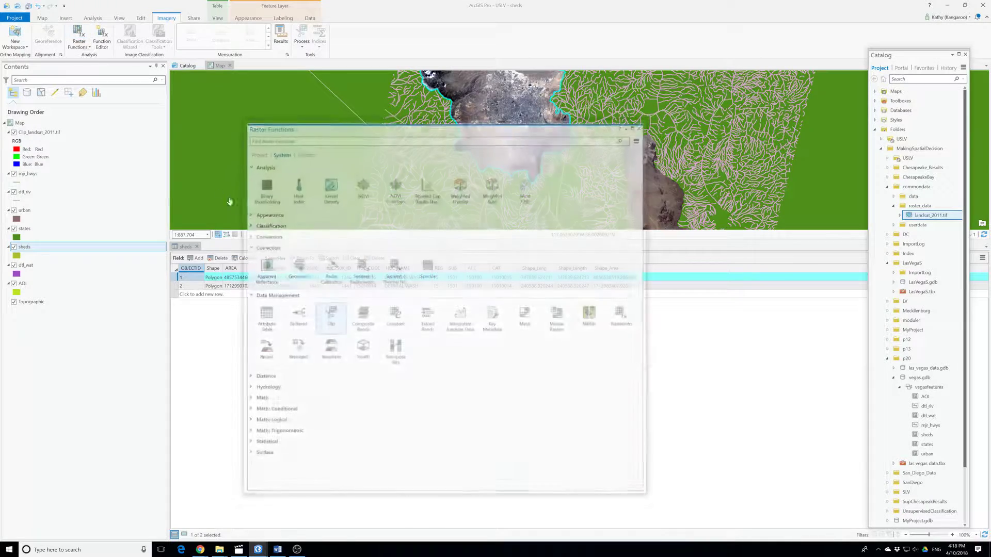
click(329, 317)
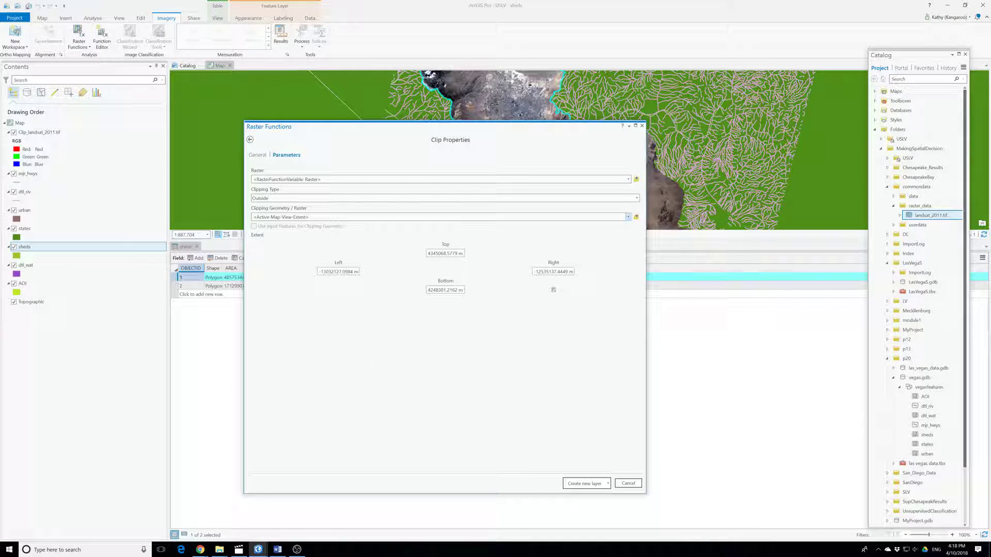
click(628, 217)
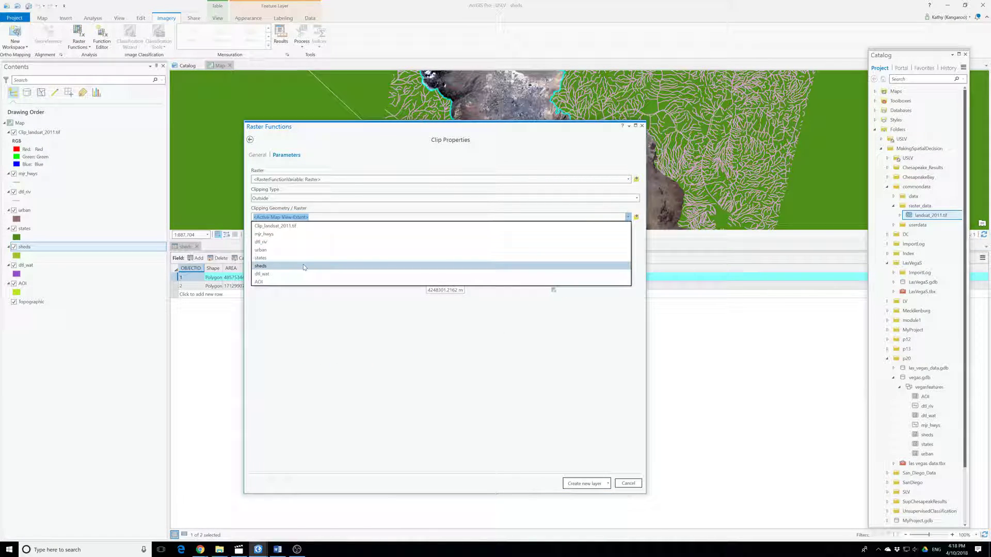
click(303, 267)
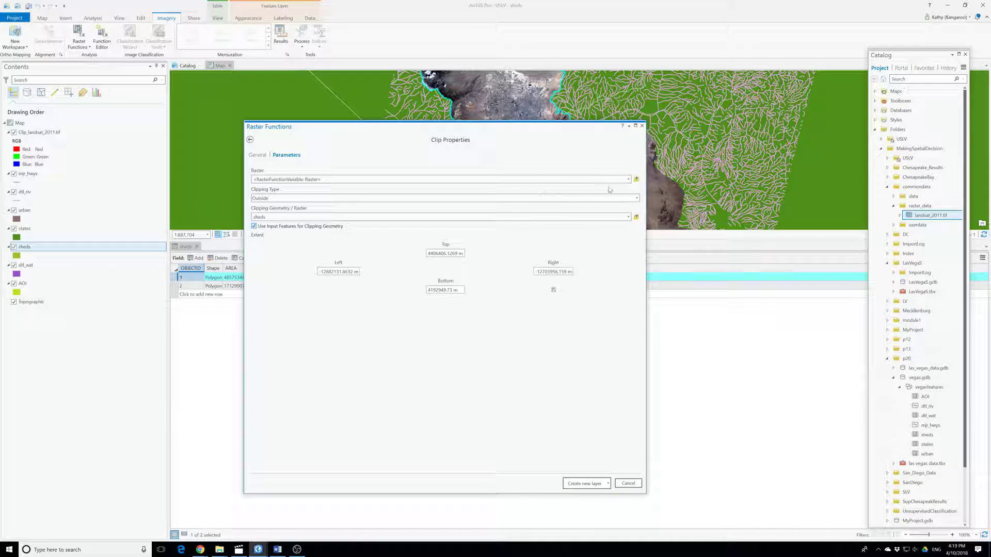
click(281, 179)
click(280, 193)
click(585, 484)
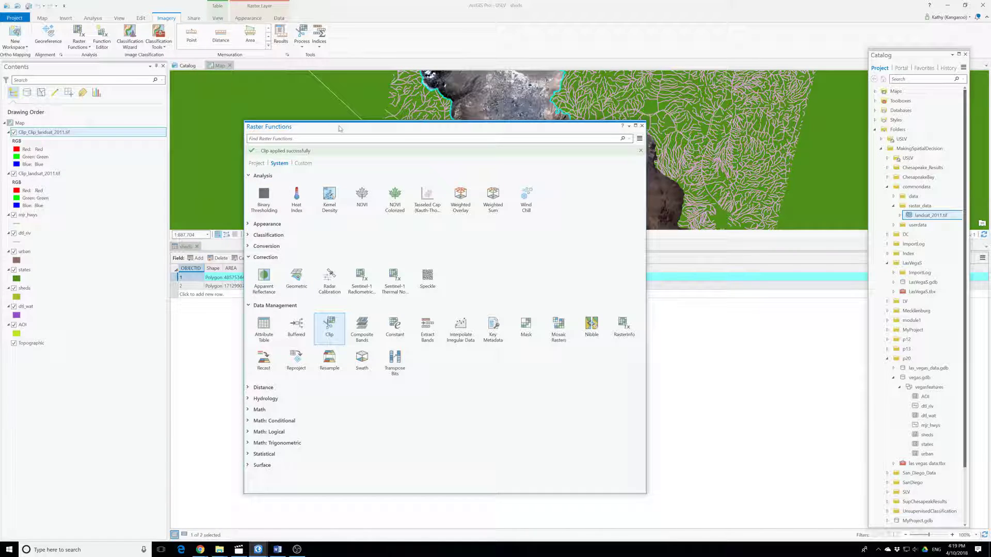
Select the DETRITAL WASH record and clip Clip_landsat_2011.tif to the selected sheds feature as a new layer, using input features for clipping geometry
drag(340, 129, 495, 121)
click(319, 258)
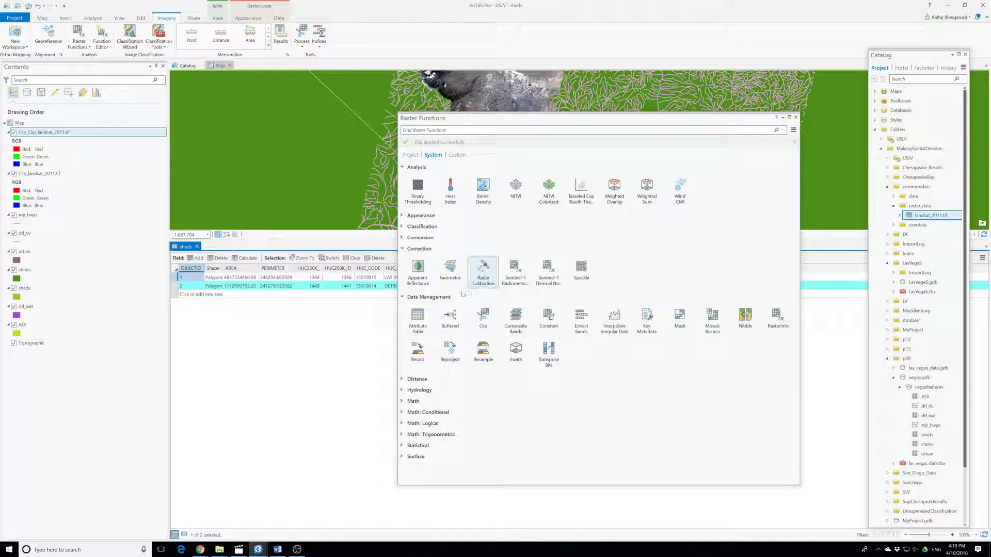
click(482, 318)
click(467, 171)
click(782, 171)
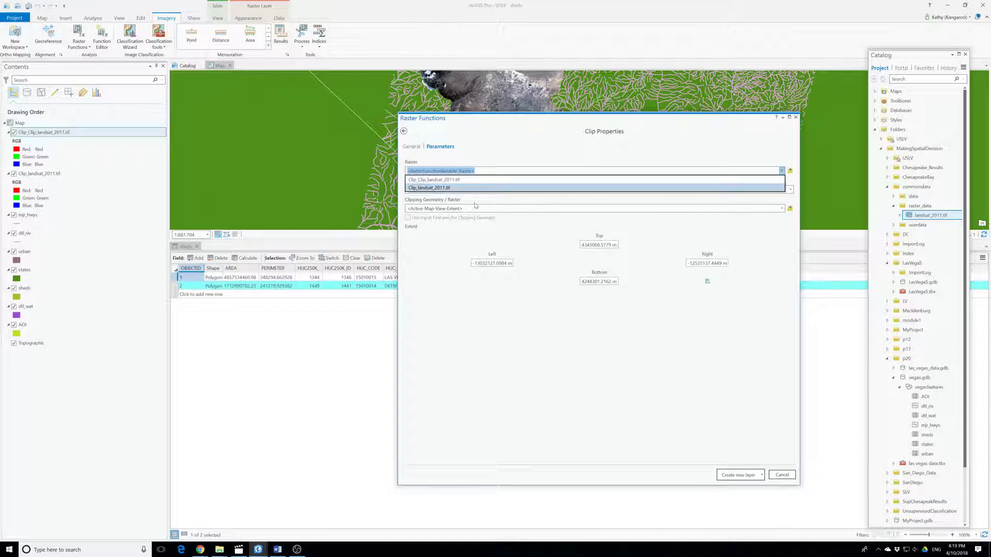
click(455, 189)
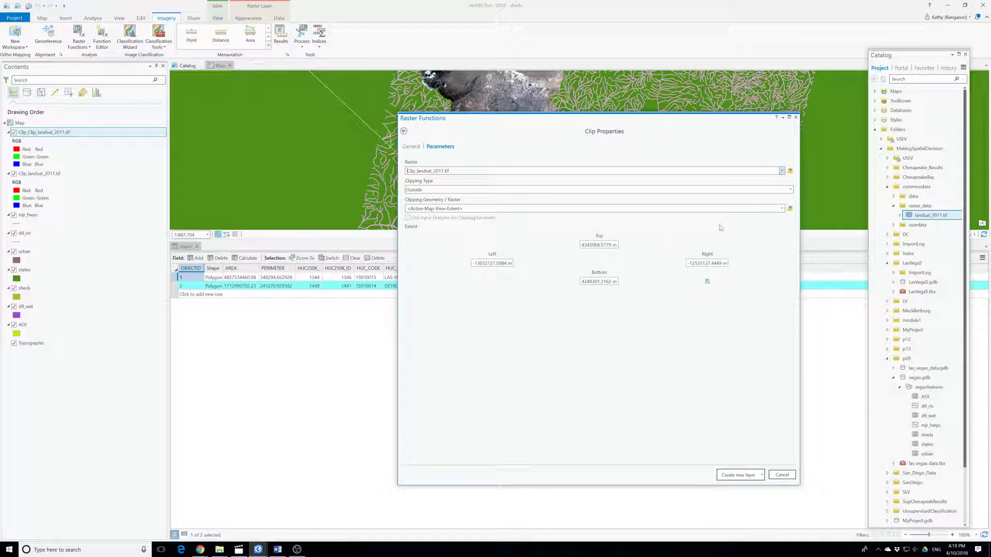
click(780, 209)
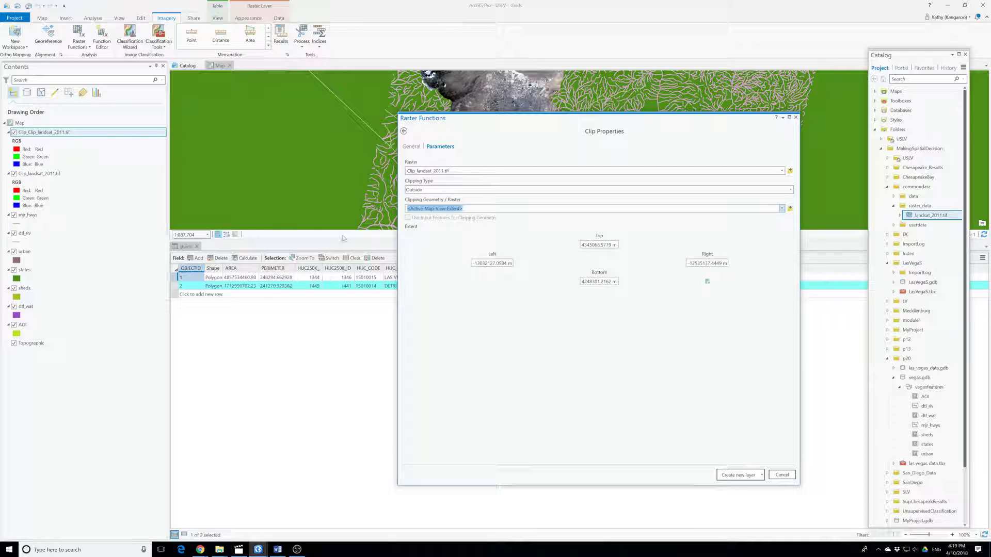
click(781, 208)
click(415, 266)
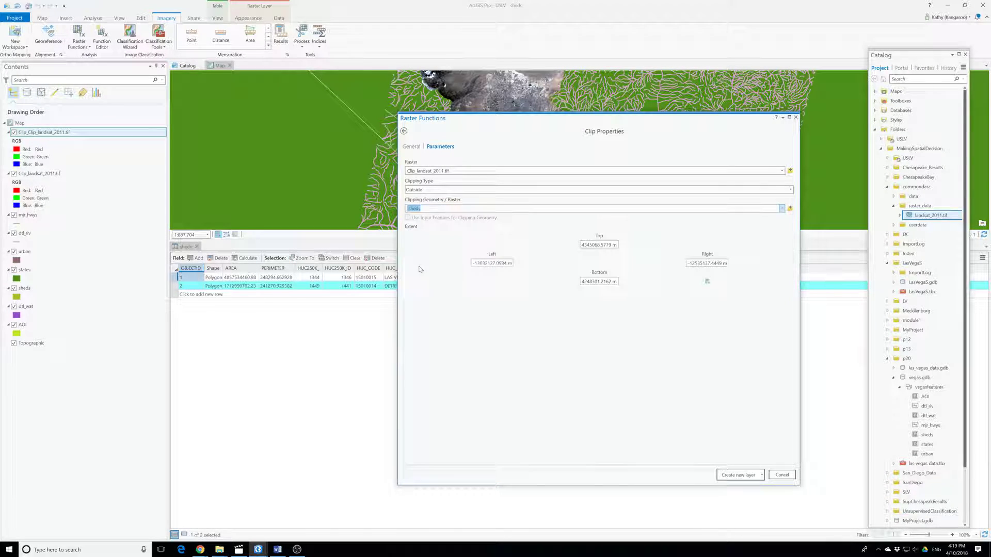
click(761, 475)
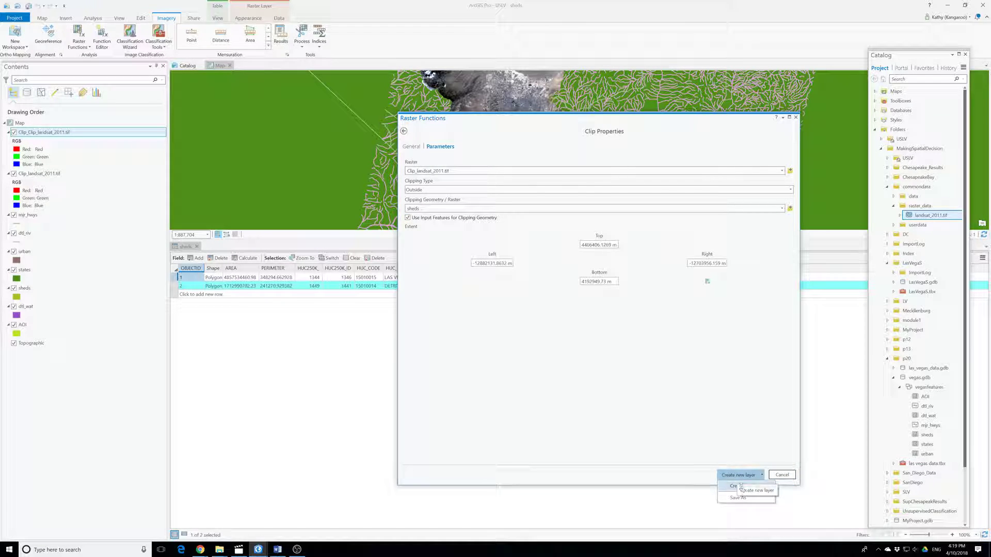
click(737, 486)
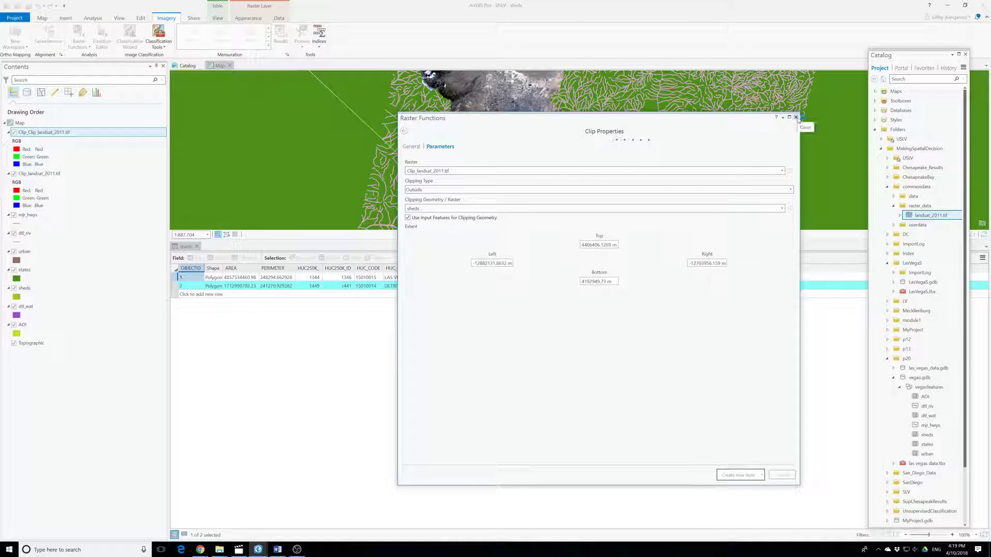
click(795, 117)
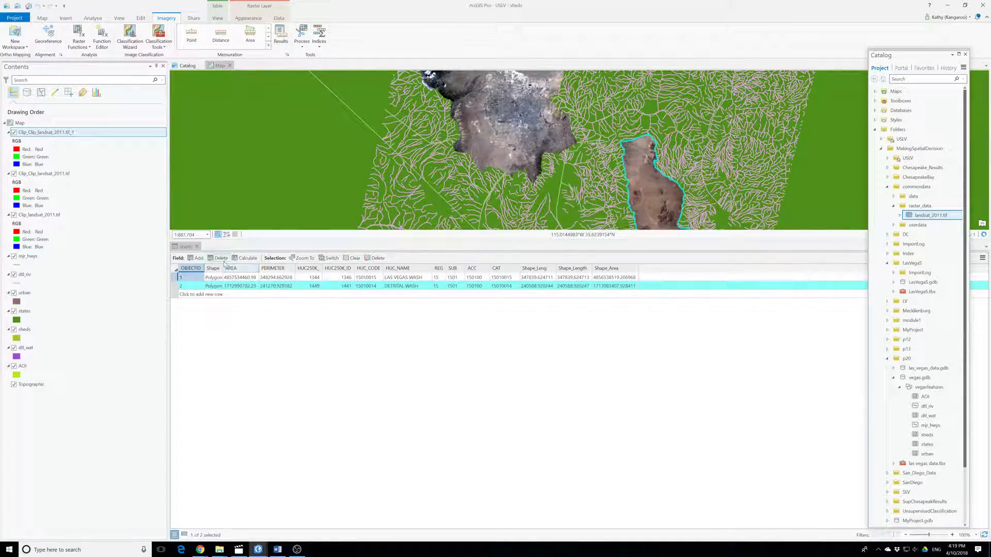
click(197, 246)
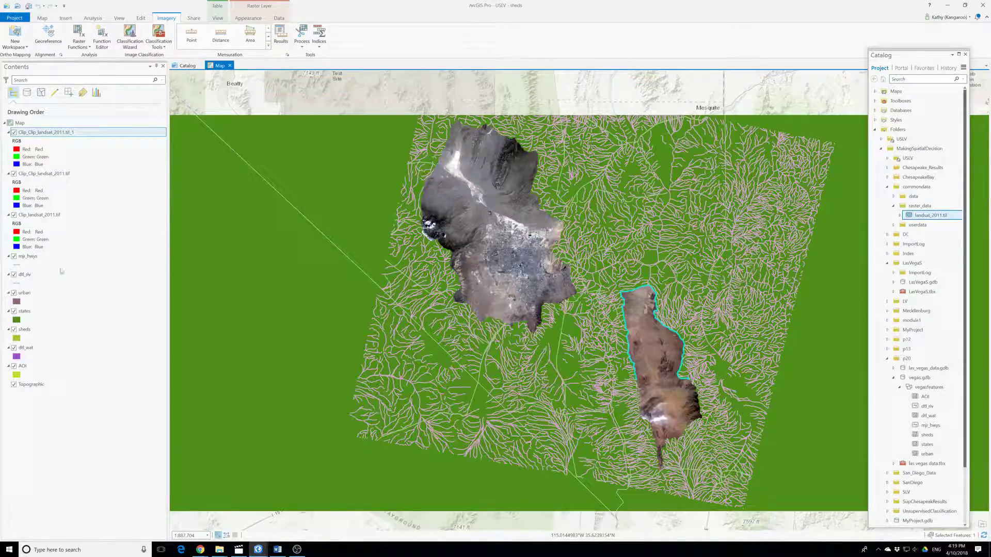
Remove the Clip_landsat_2011.tif layer and clear the feature selection
right_click(36, 219)
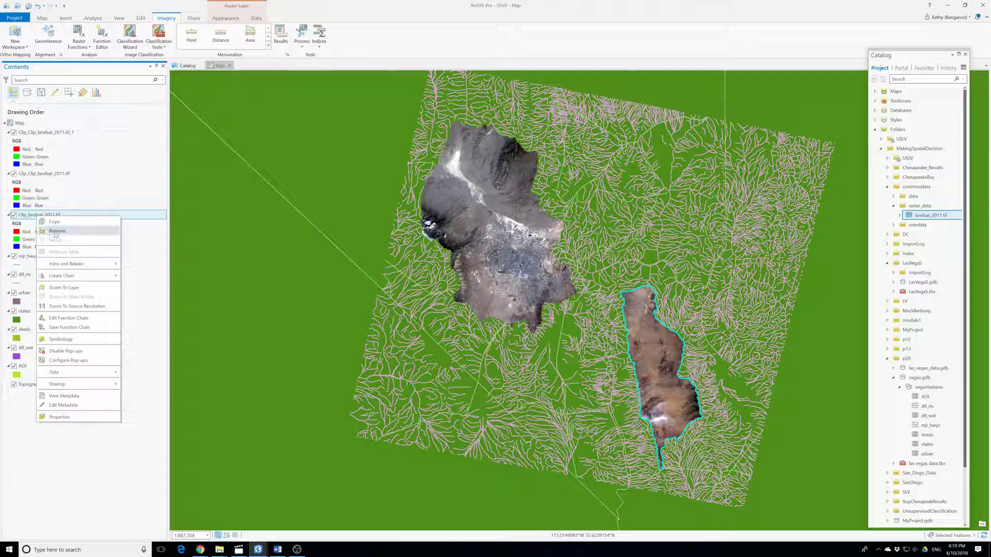
click(56, 233)
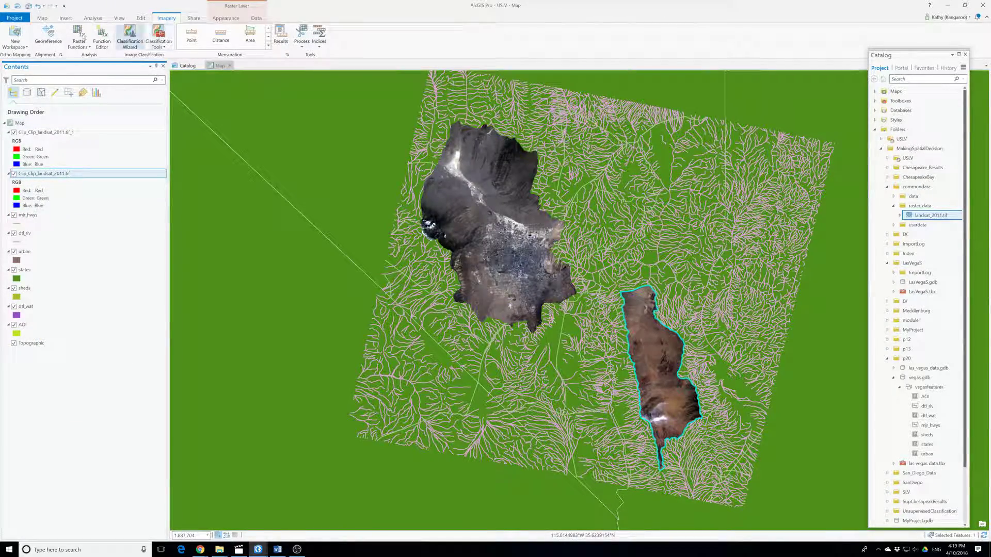
click(42, 19)
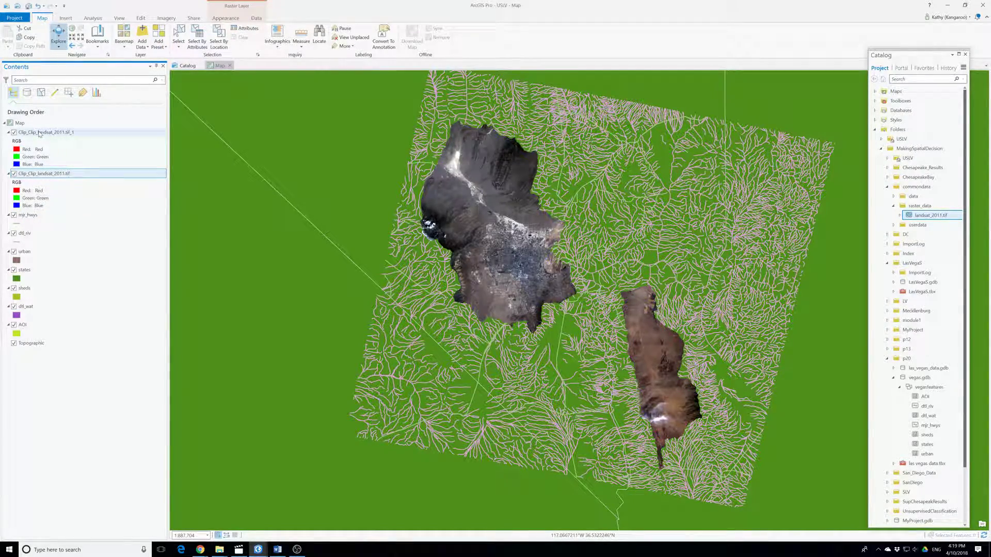
Identify which watershed Clip_Clip_landsat_2011.tif_1 covers by toggling its visibility, and rename the layer Detrital.tif_1
click(13, 132)
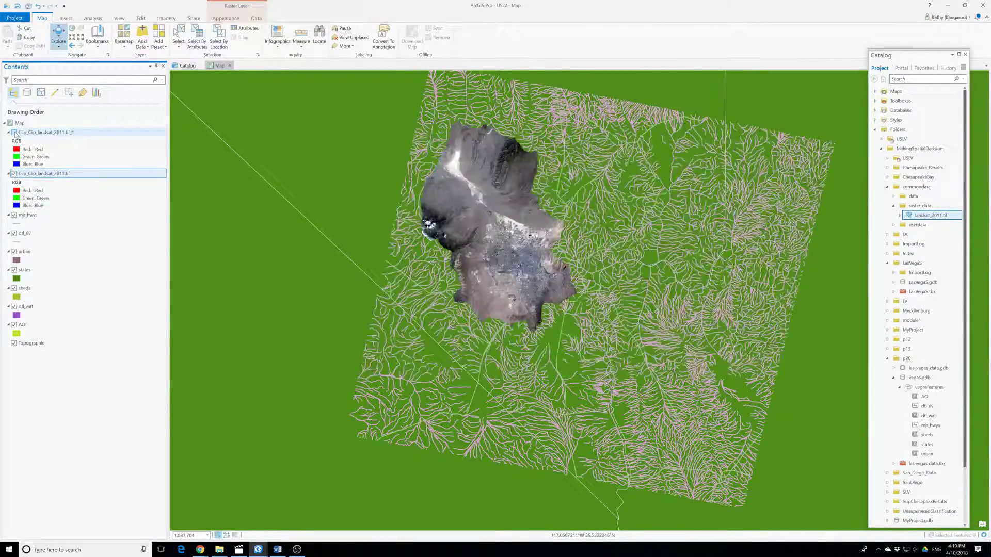
click(14, 132)
click(13, 132)
click(14, 132)
click(36, 134)
click(37, 135)
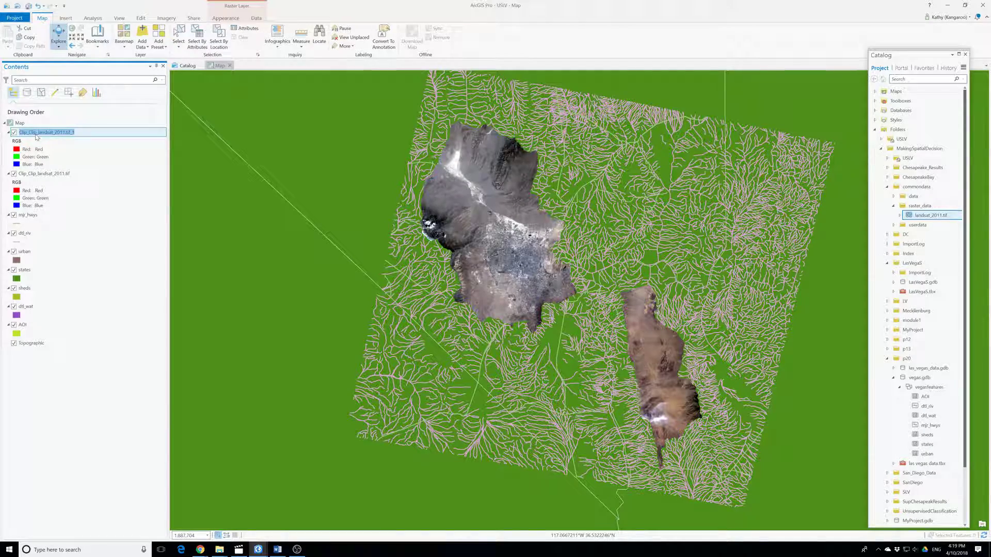
text(D)
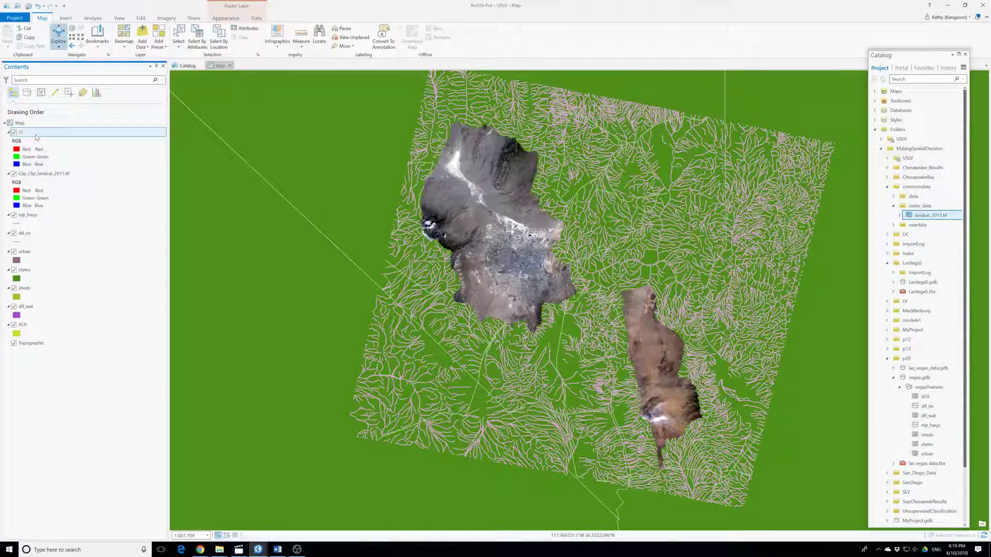
key(ctrl+z)
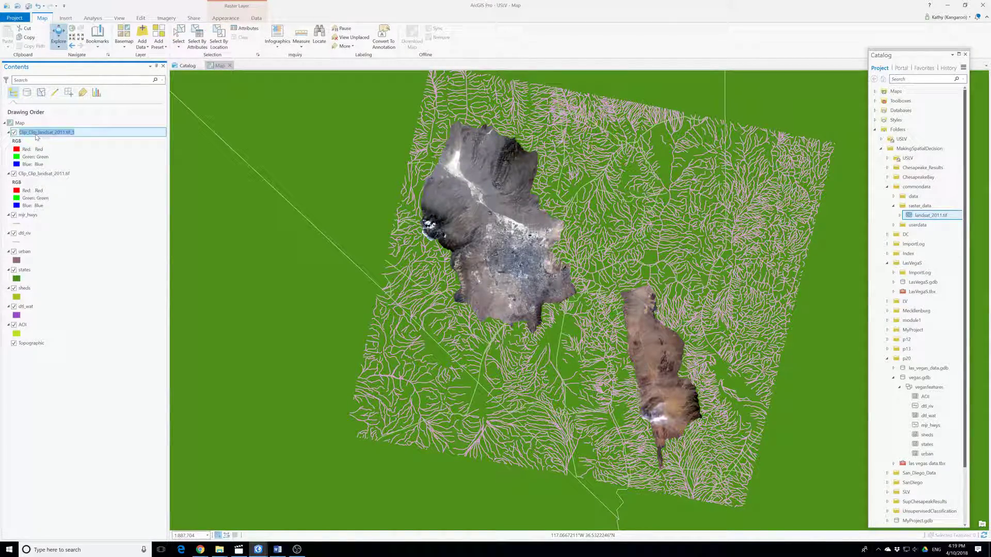
click(68, 132)
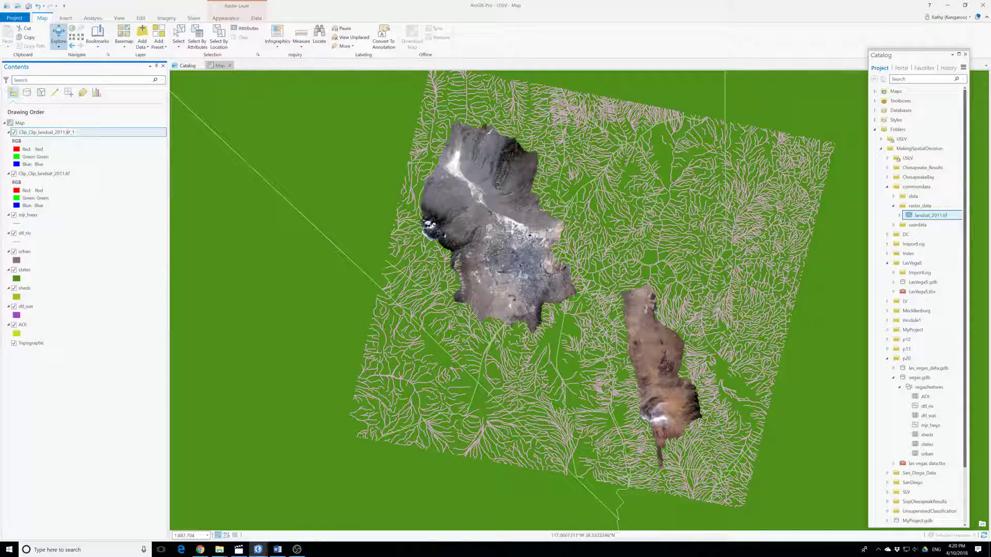
drag(19, 132, 62, 132)
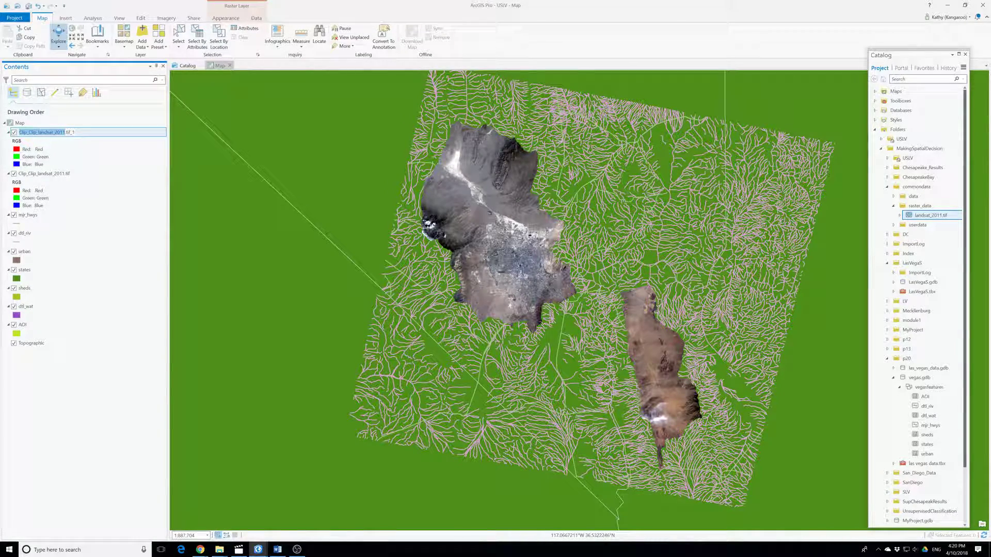
key(BackSpace)
text(L)
text(Det)
text(rital)
Rename the Clip_Clip_landsat_2011.tif layer as LasVegas.tif
click(60, 174)
click(60, 176)
key(Escape)
drag(52, 173, 15, 177)
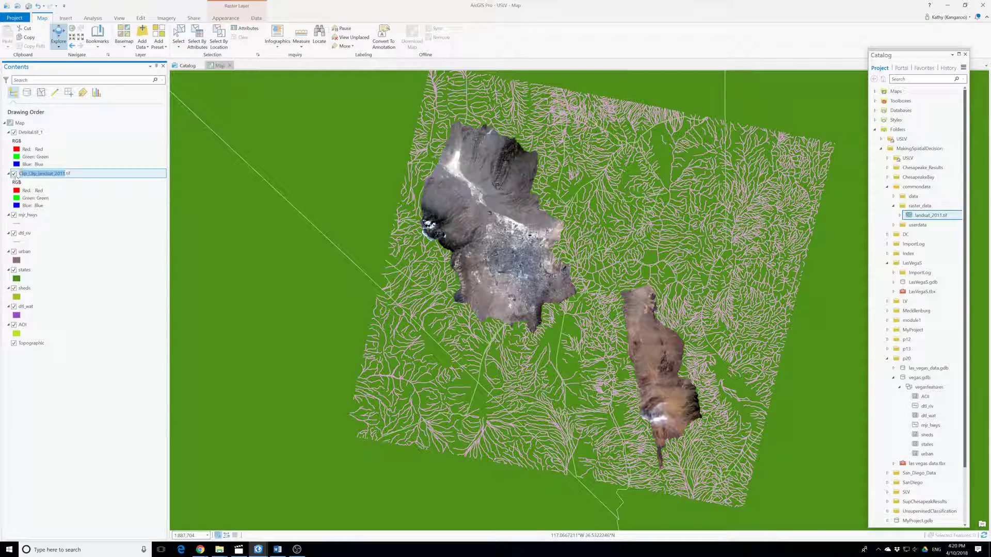
text(LasVegas)
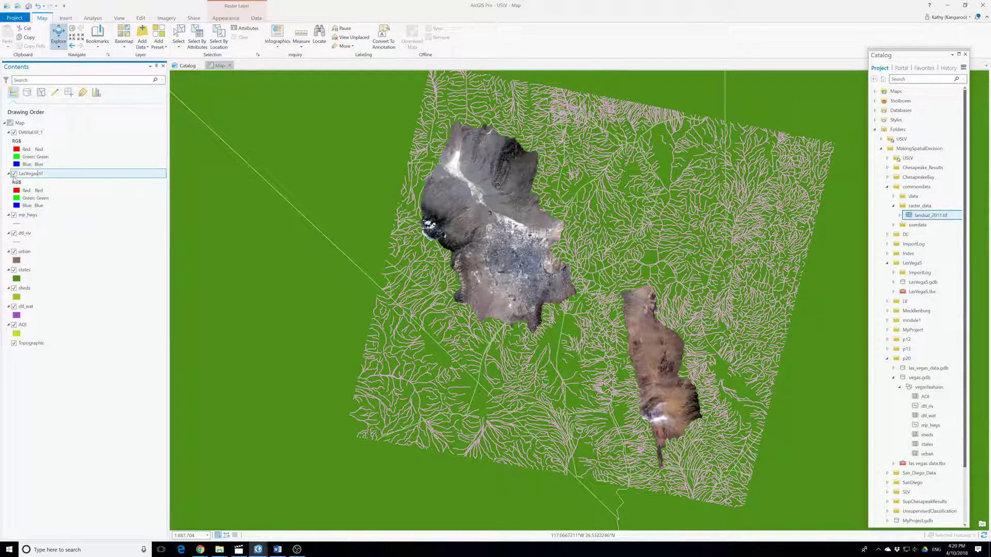
key(Return)
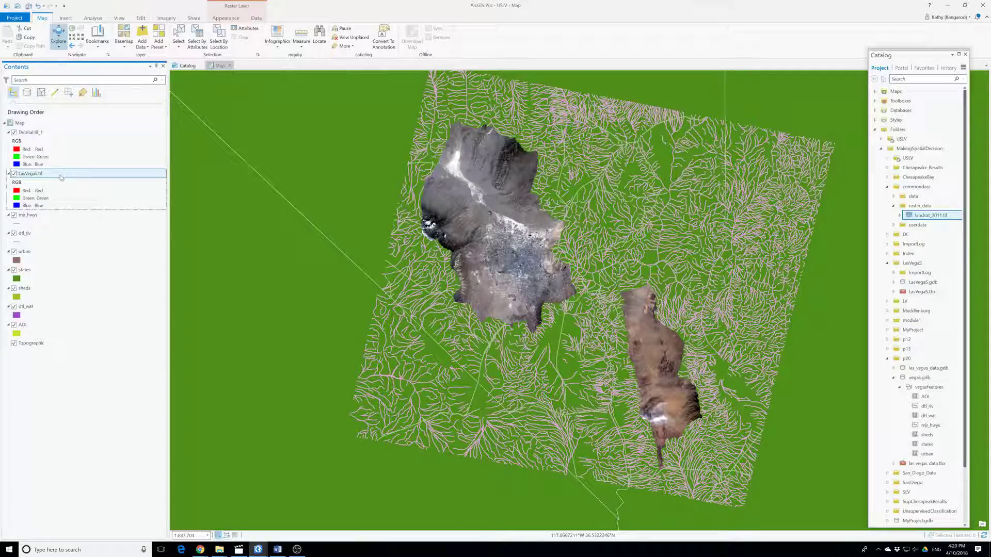
Configure an unsupervised, pixel-based classification of LasVegas.tif in the Image Classification Wizard with the default NLCD2011 schema
click(26, 174)
click(14, 174)
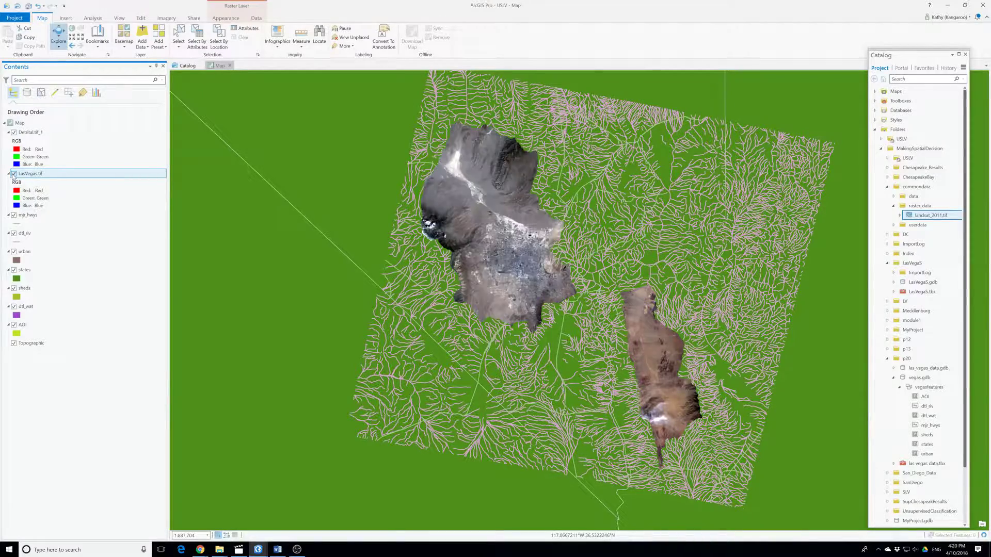
click(23, 174)
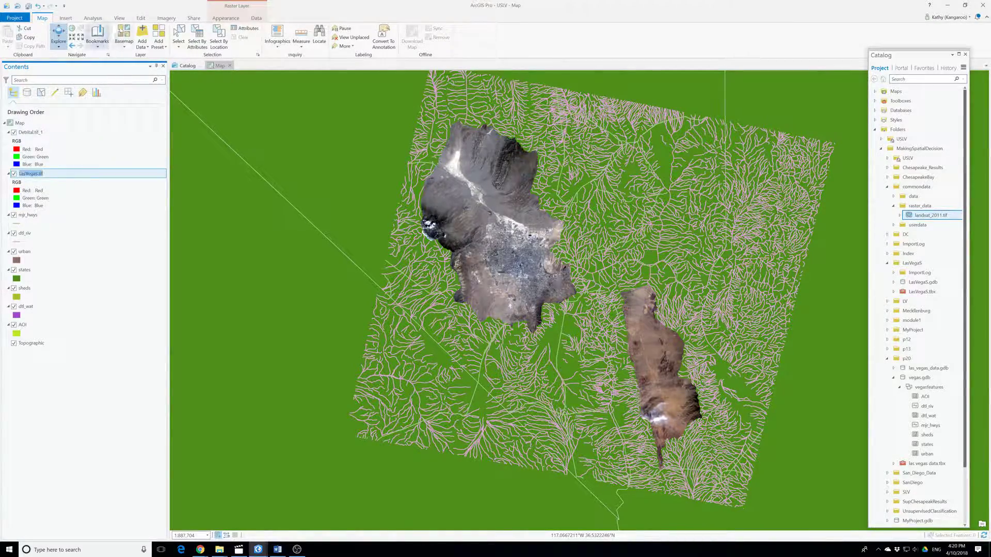
click(166, 18)
click(133, 44)
click(413, 134)
click(406, 164)
click(407, 156)
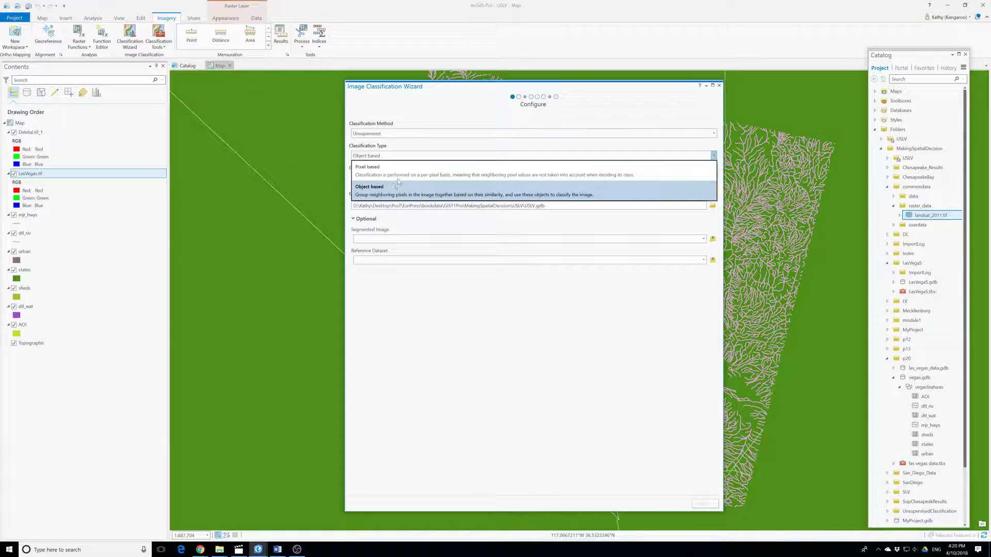
click(402, 177)
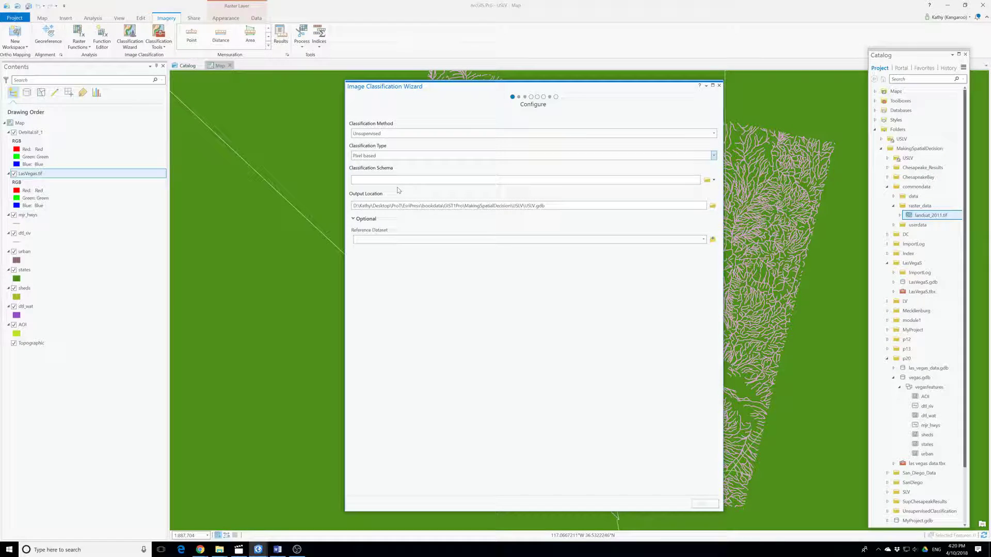
click(715, 180)
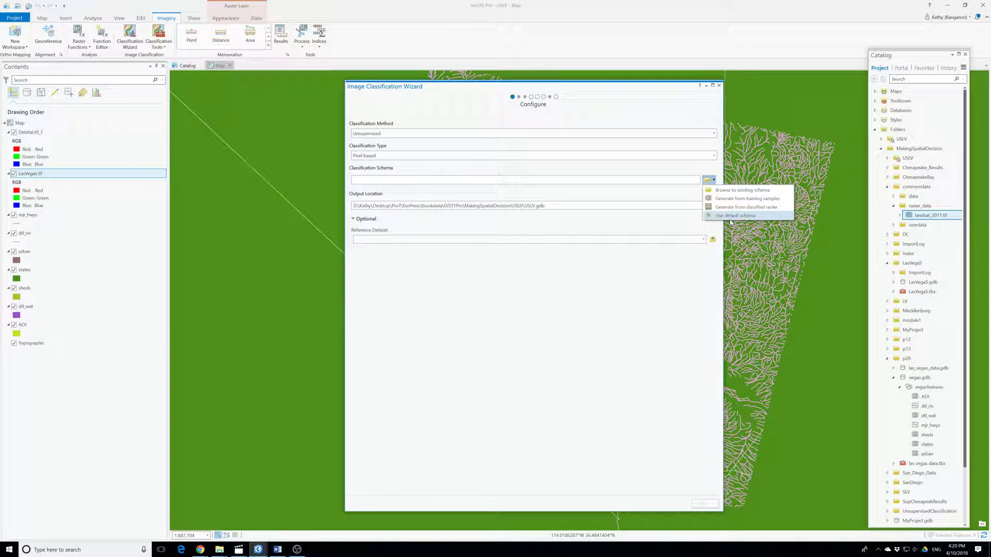
click(731, 218)
click(704, 504)
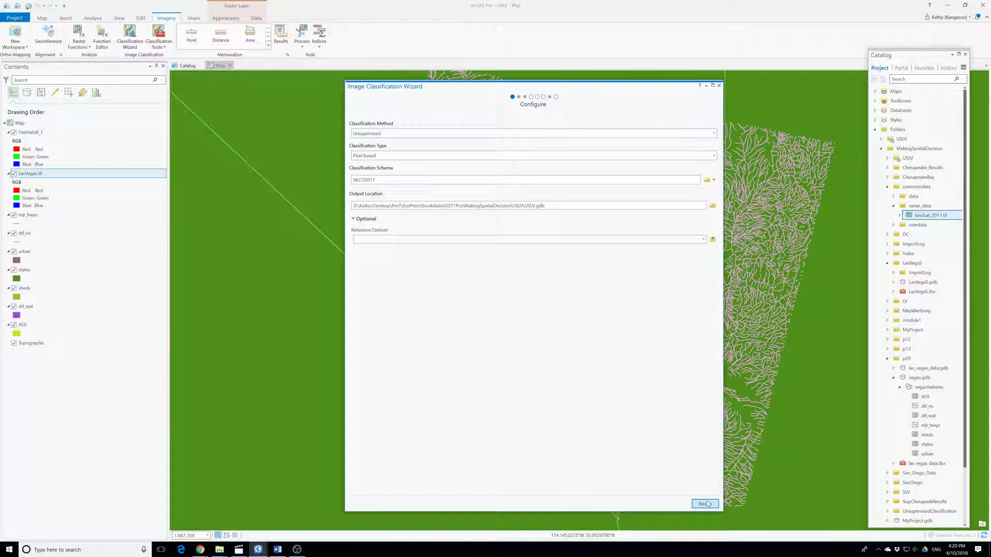
Train the ISO Cluster classifier with a maximum of 10 classes and run the classification with the default output dataset name
drag(357, 149, 346, 151)
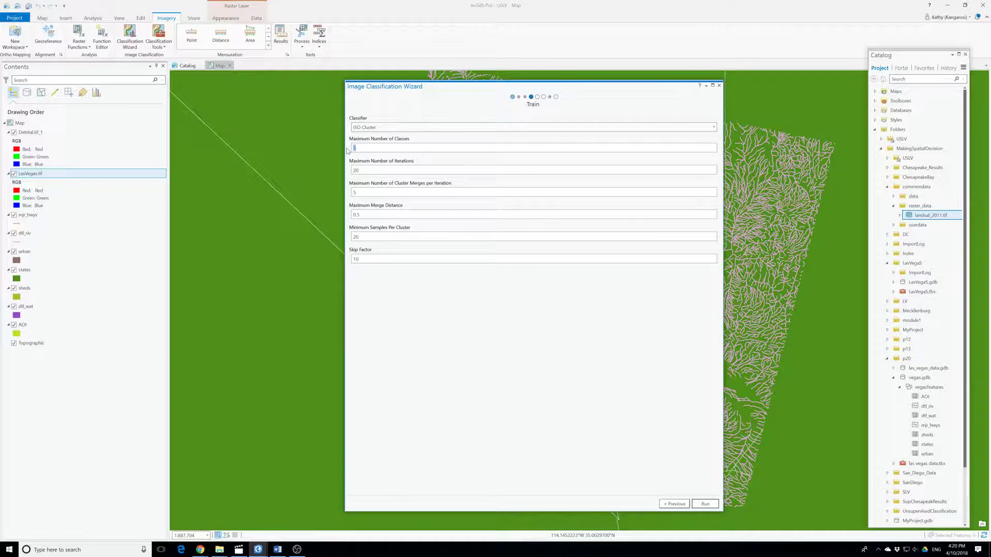
text(10)
click(705, 505)
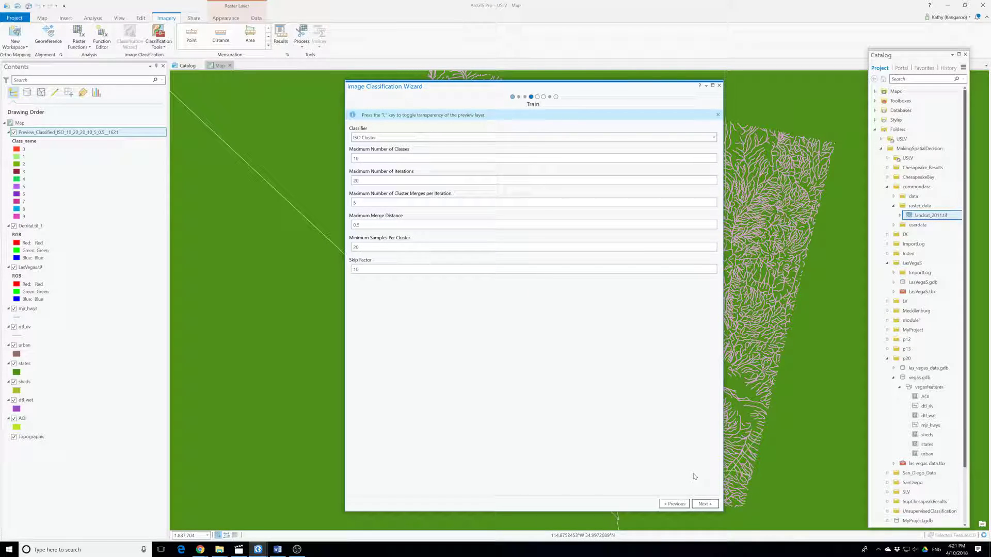
click(707, 505)
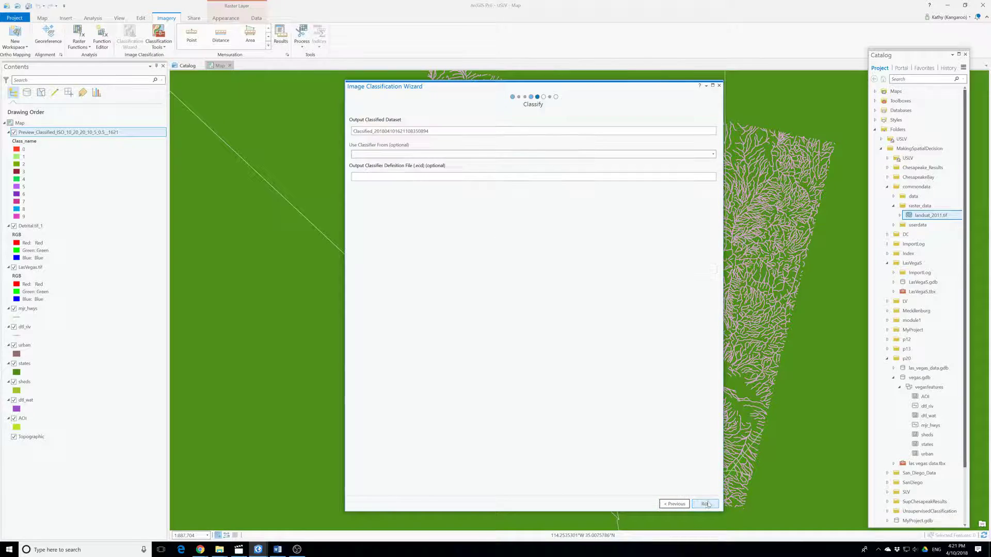
click(705, 505)
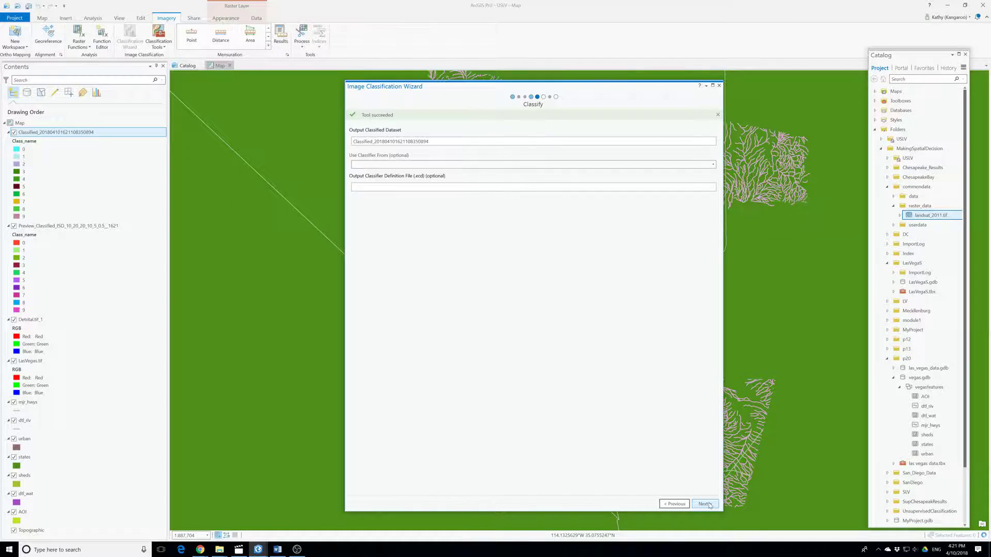
click(705, 505)
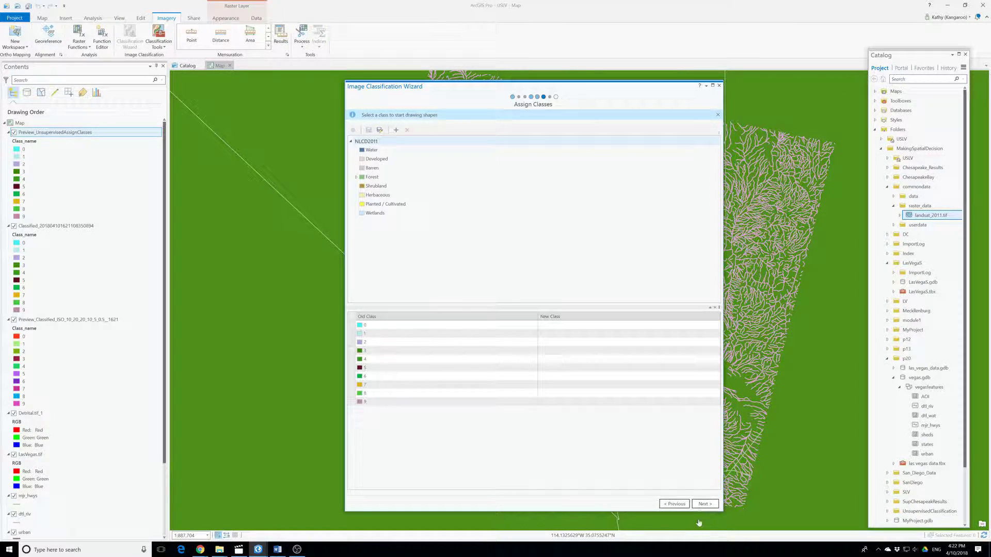
Skip assigning new classes, run the Reclassifier without edits under the default dataset name, and finish the classification wizard
click(710, 506)
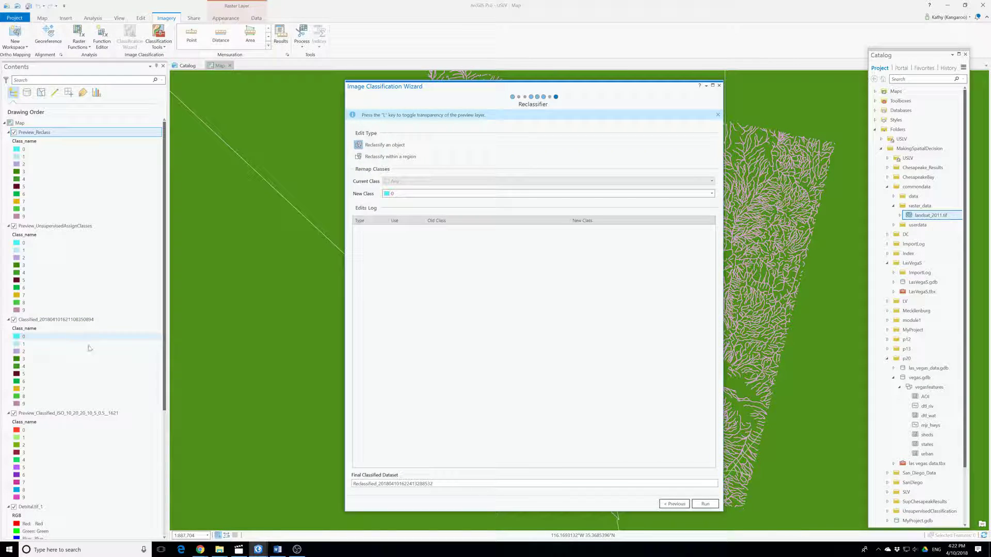
click(706, 504)
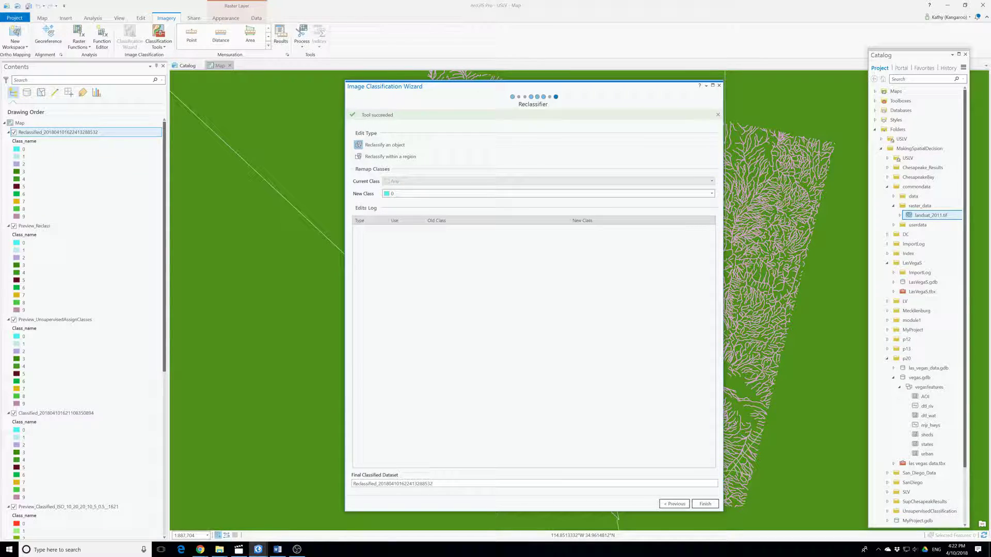
click(705, 504)
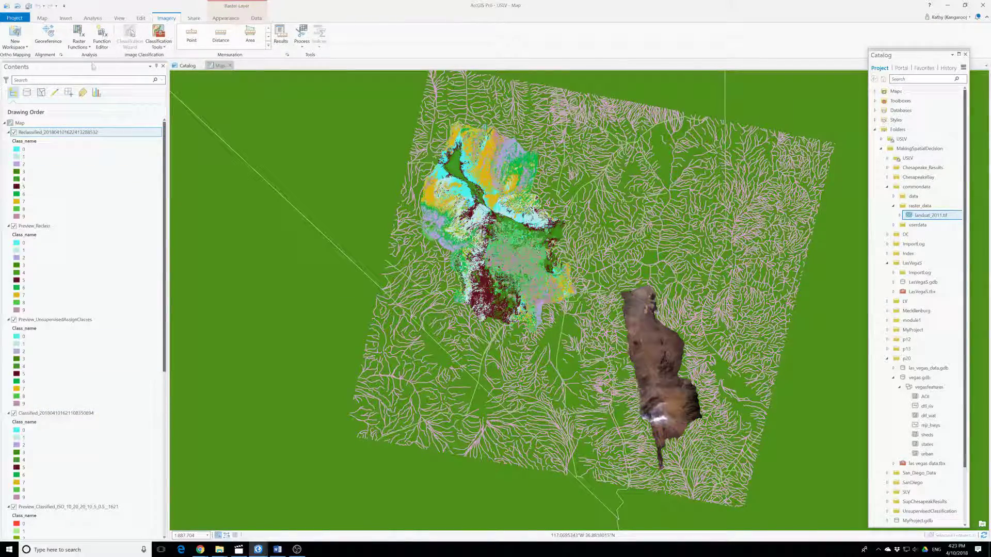
Search the geoprocessing tools for Reclassify and open the Spatial Analyst version
click(93, 19)
click(101, 36)
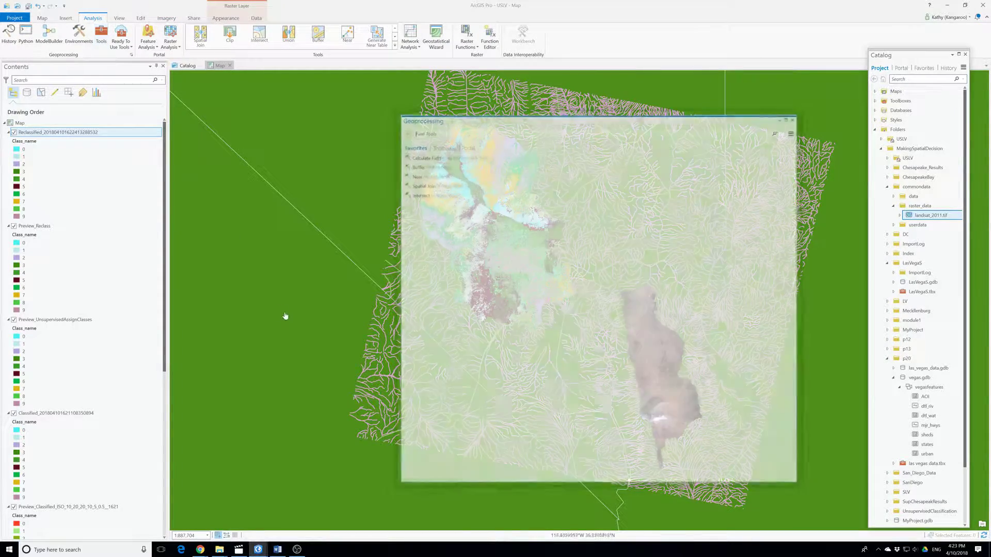
click(432, 132)
text(recla)
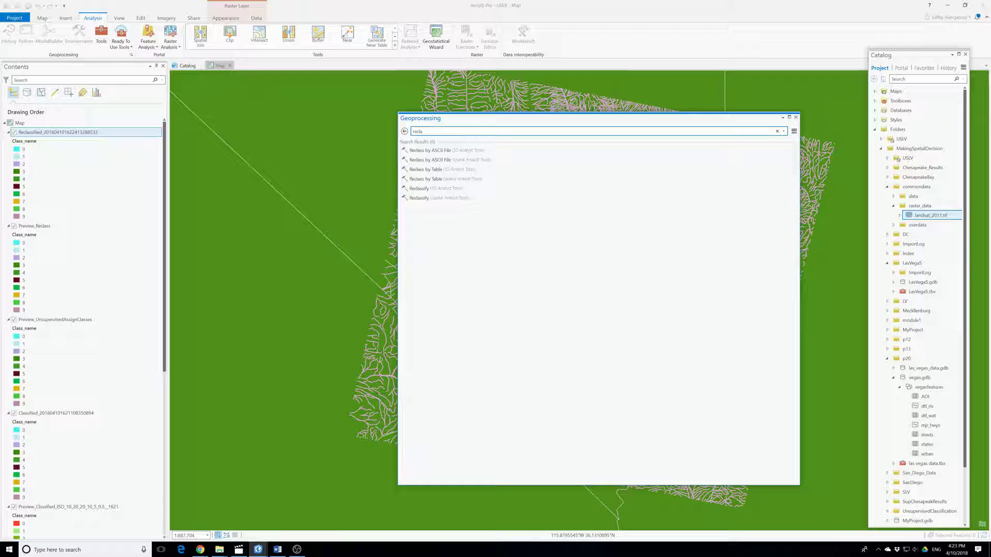
click(447, 198)
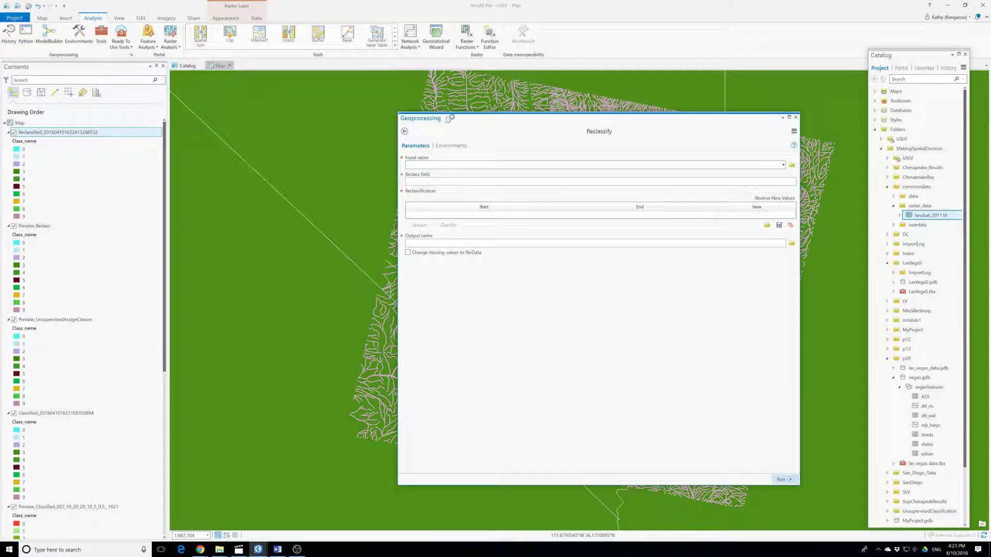
drag(513, 117, 690, 172)
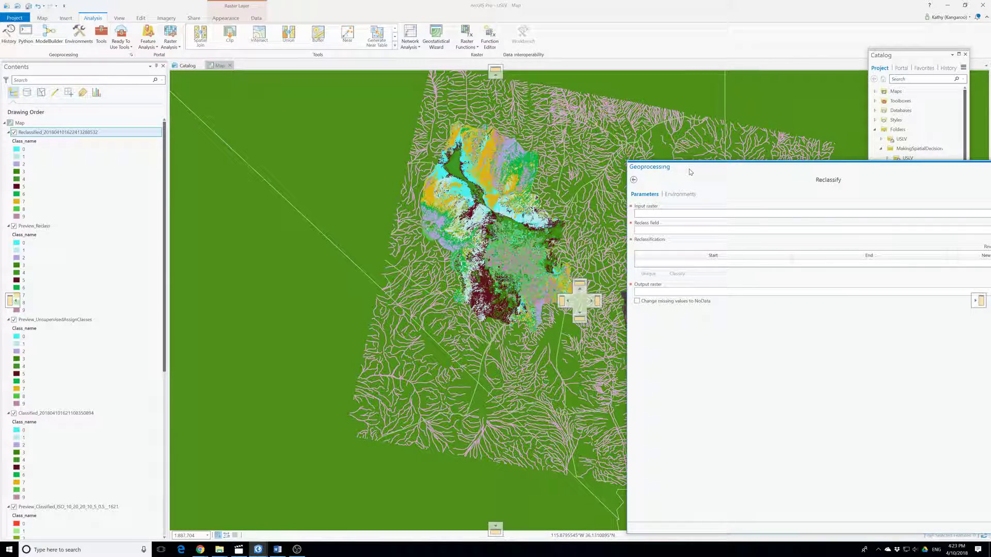
drag(691, 172, 330, 199)
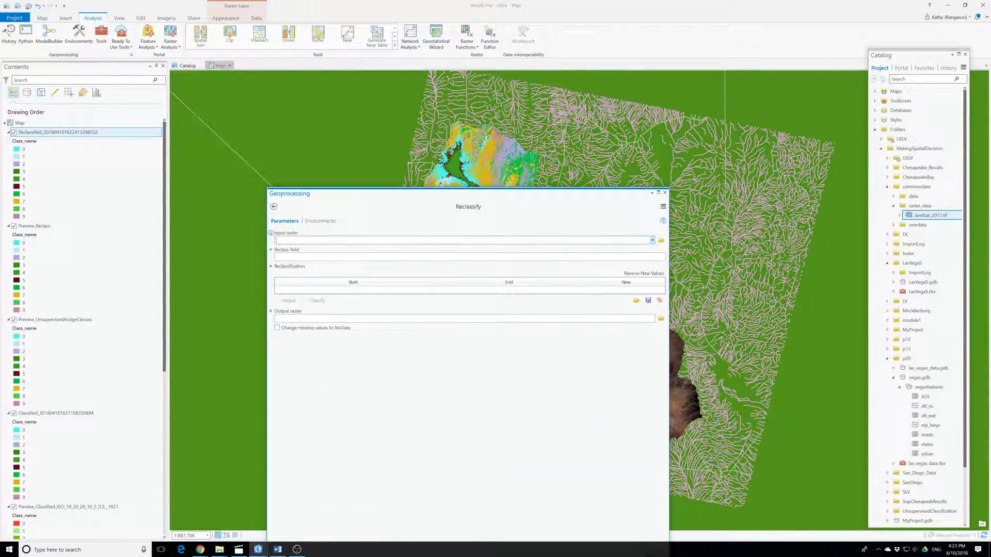
Set Preview_Classified_ISO_10_20_20_10_5_0.5__1621 as the Reclassify input raster, use Value as the reclass field, and list its unique values
click(652, 241)
click(354, 289)
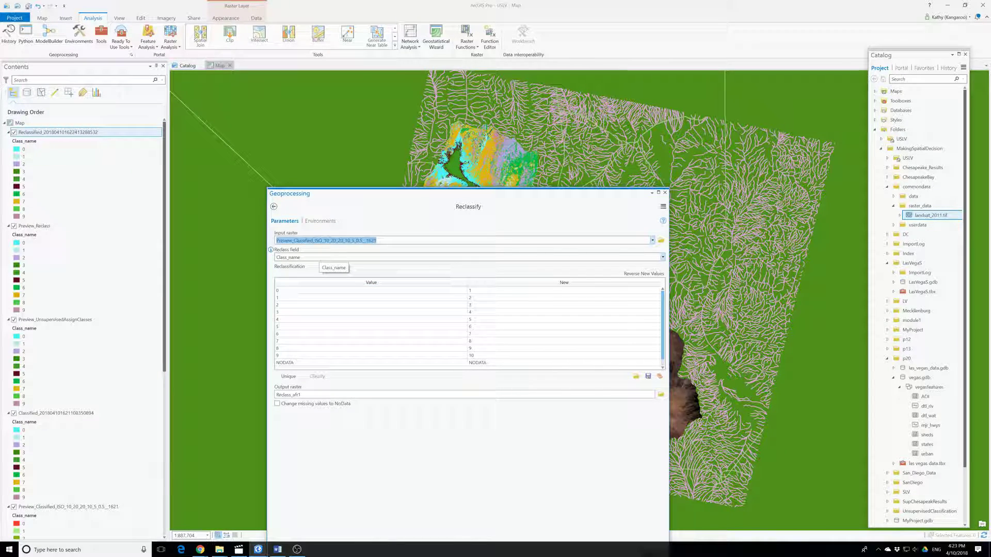
click(663, 257)
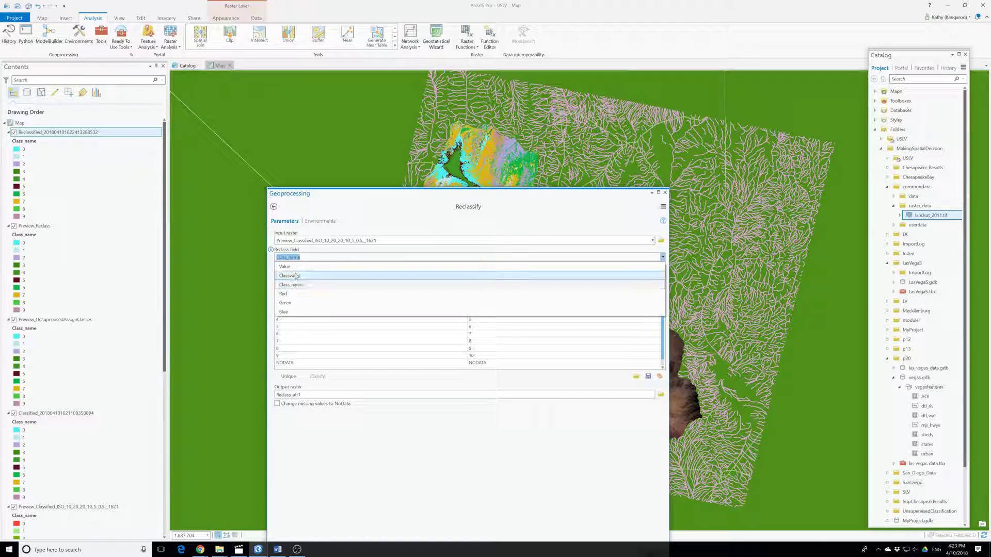
click(301, 266)
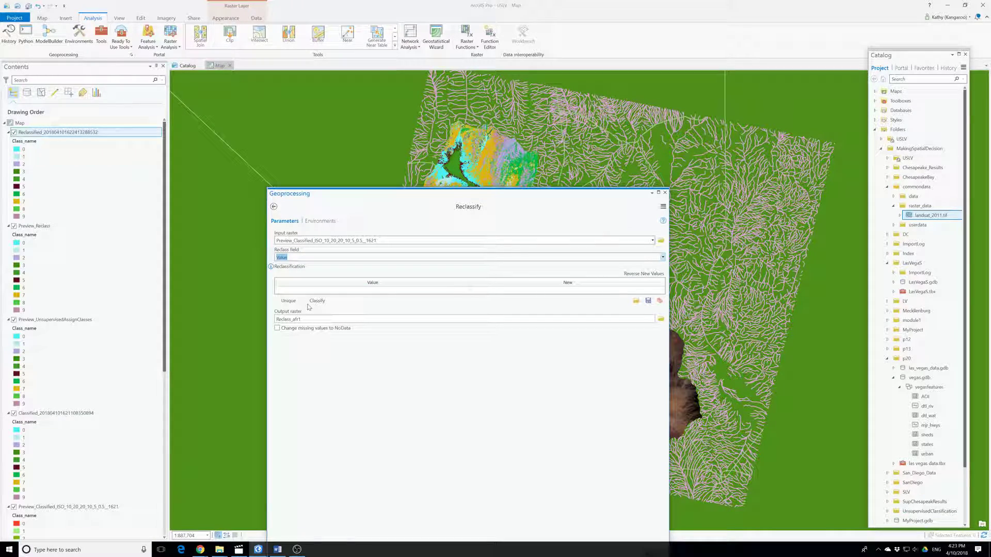
click(287, 303)
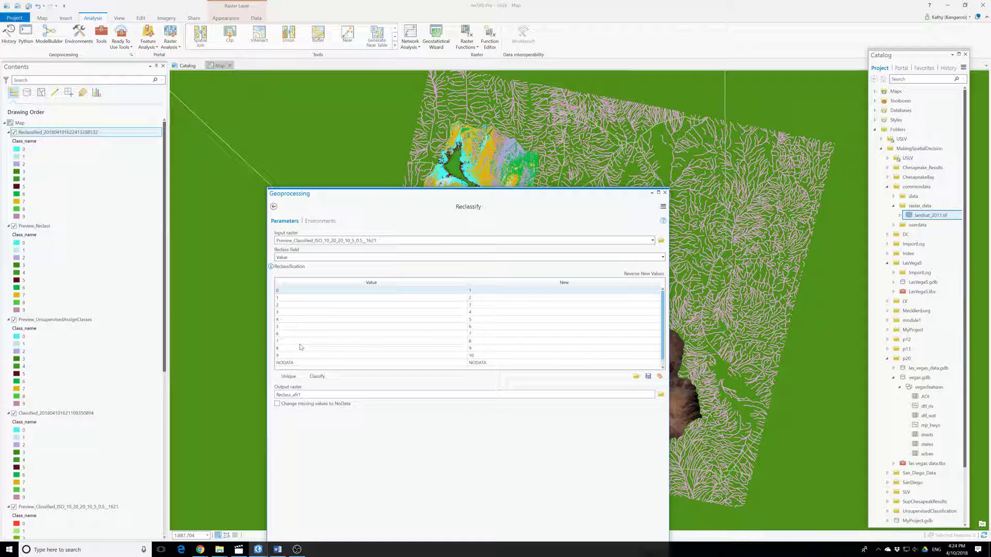
Move the Reclassify pane clear of the classified raster and shrink the main project window to expose the desktop
drag(372, 193, 597, 300)
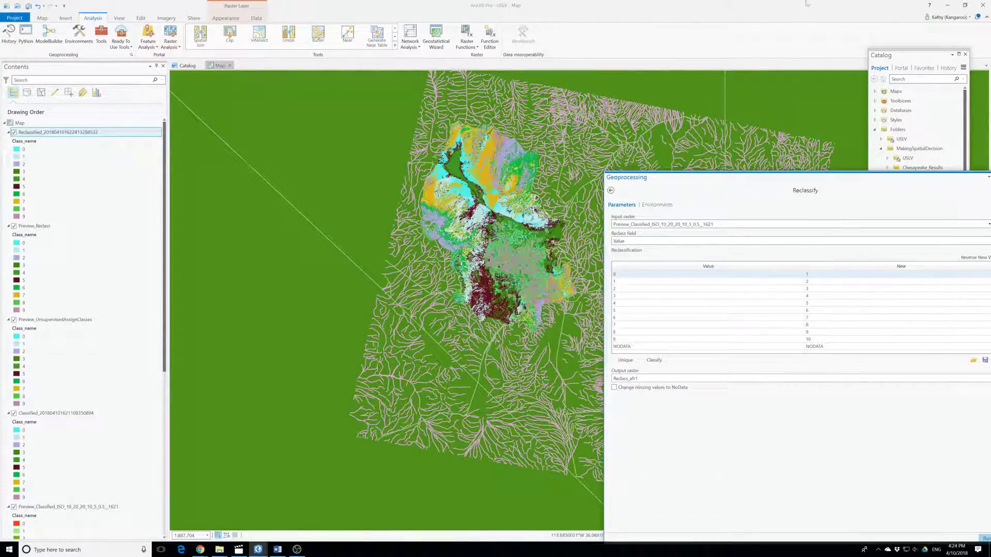
click(959, 10)
drag(600, 43, 438, 20)
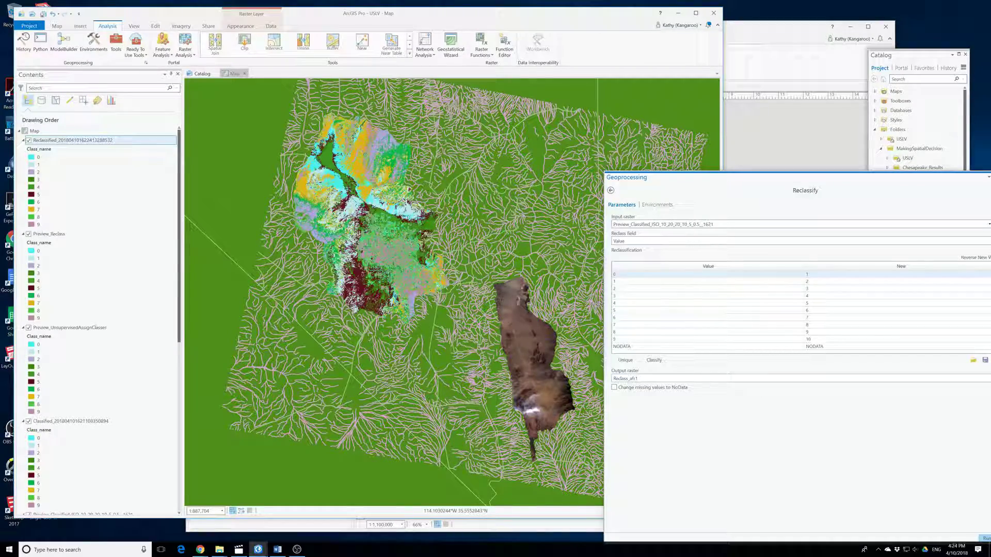
Switch to Chrome, shrink its window, and open Google Maps in satellite view
key(alt+Tab)
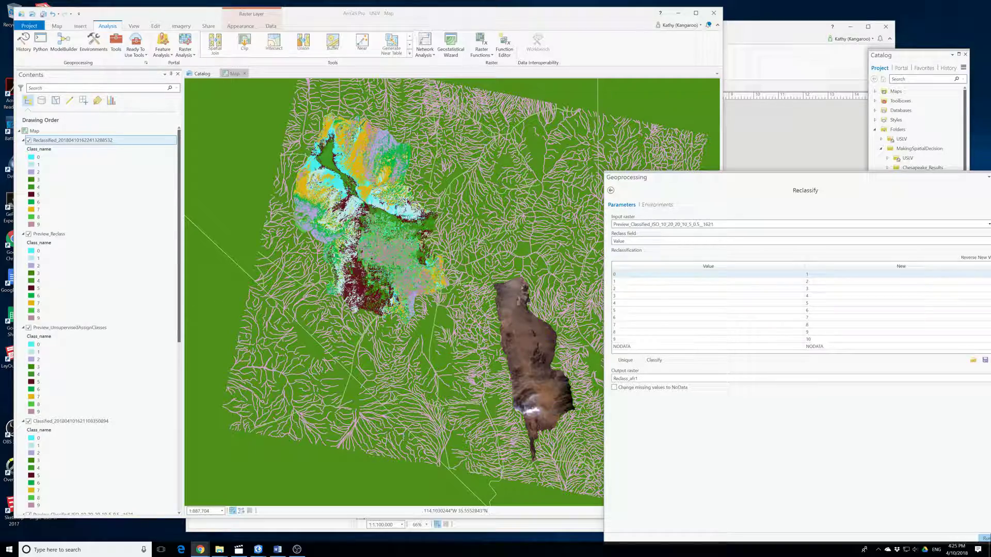
key(super+shift+Left)
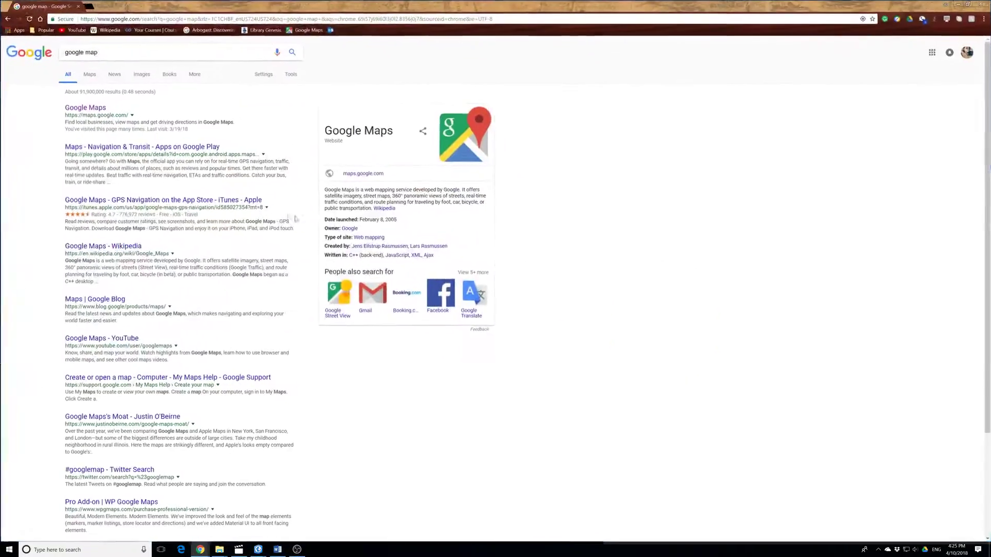
click(965, 6)
drag(374, 222, 451, 186)
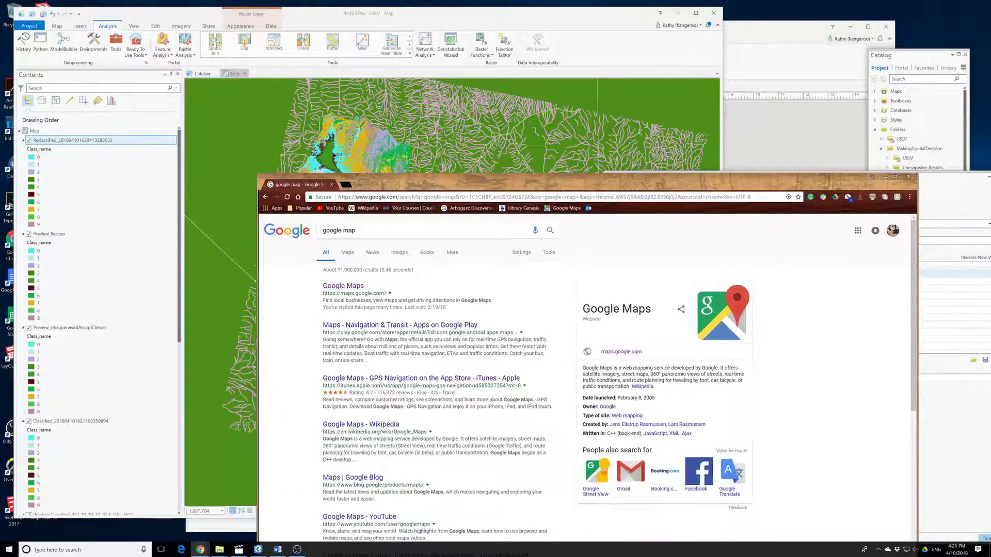
click(359, 287)
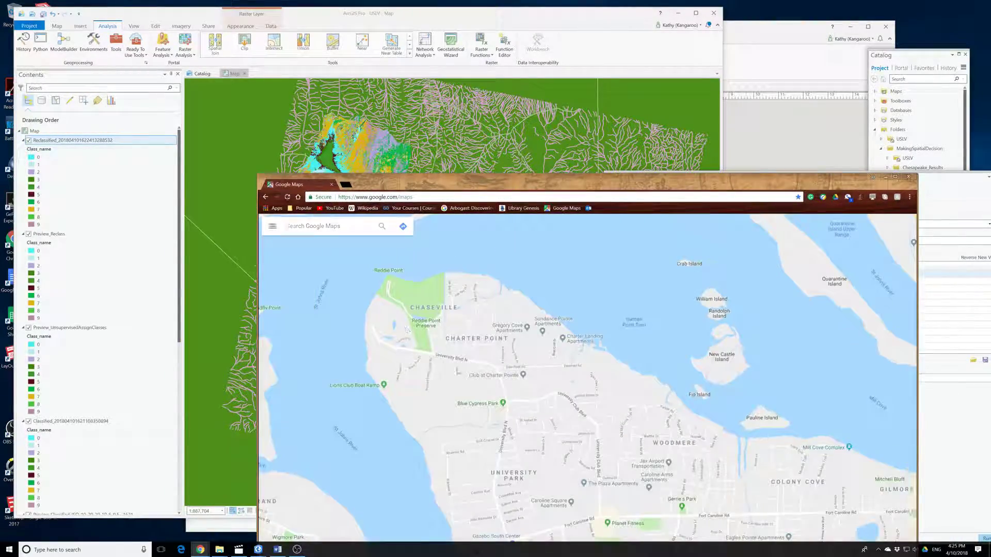
drag(464, 178, 486, 51)
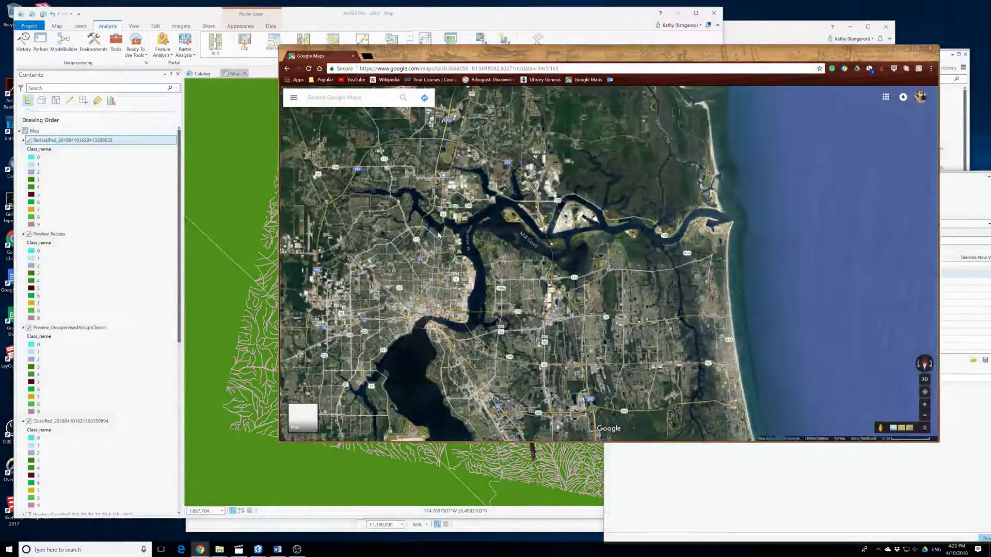
Navigate the satellite map to the Las Vegas and Lake Mead area and place its window beside the classified raster
scroll(439, 236, down, 5)
drag(439, 237, 846, 301)
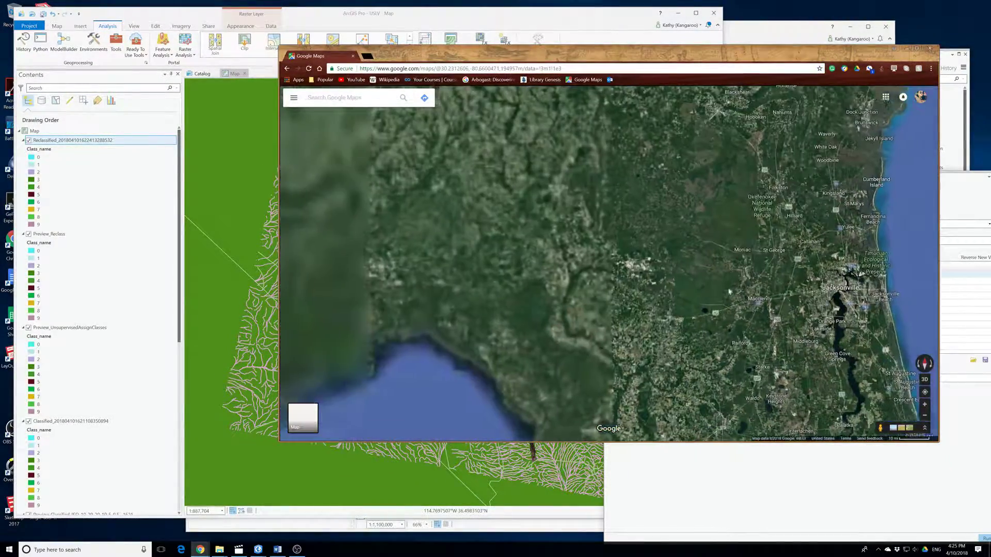
drag(438, 248, 774, 299)
drag(453, 267, 732, 320)
drag(572, 269, 714, 304)
scroll(593, 272, down, 3)
drag(465, 276, 684, 294)
drag(407, 159, 500, 329)
scroll(500, 329, up, 4)
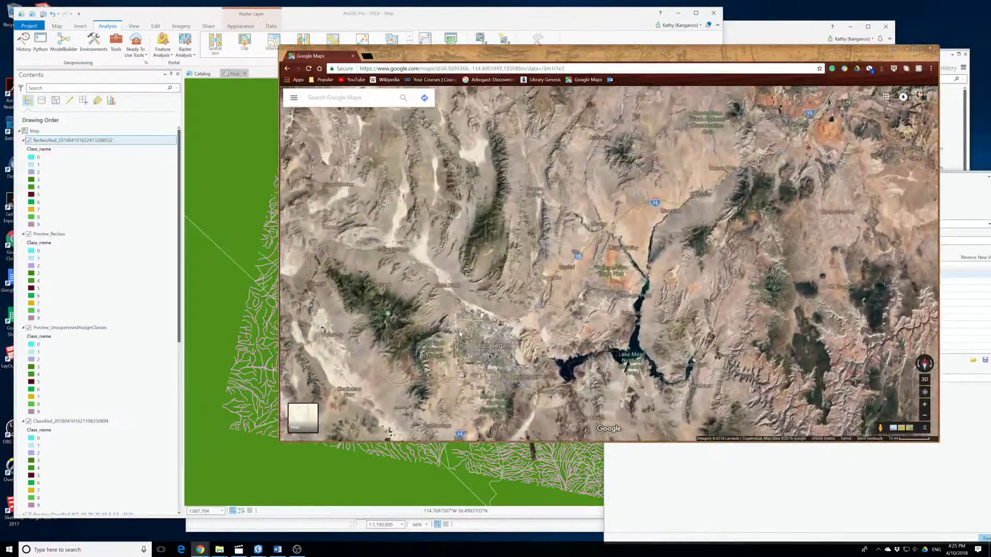
scroll(460, 334, up, 2)
mouse_move(507, 58)
mouse_down()
mouse_move(718, 102)
mouse_move(698, 77)
mouse_up()
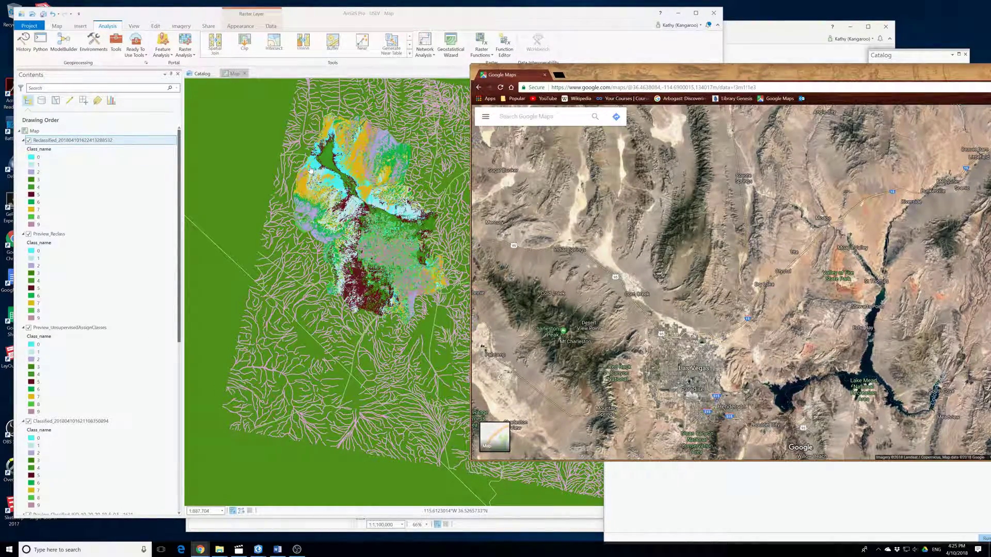
Hide the dtl_riv layer in the ArcGIS Pro map and minimize the other project's layout window
scroll(127, 385, down, 10)
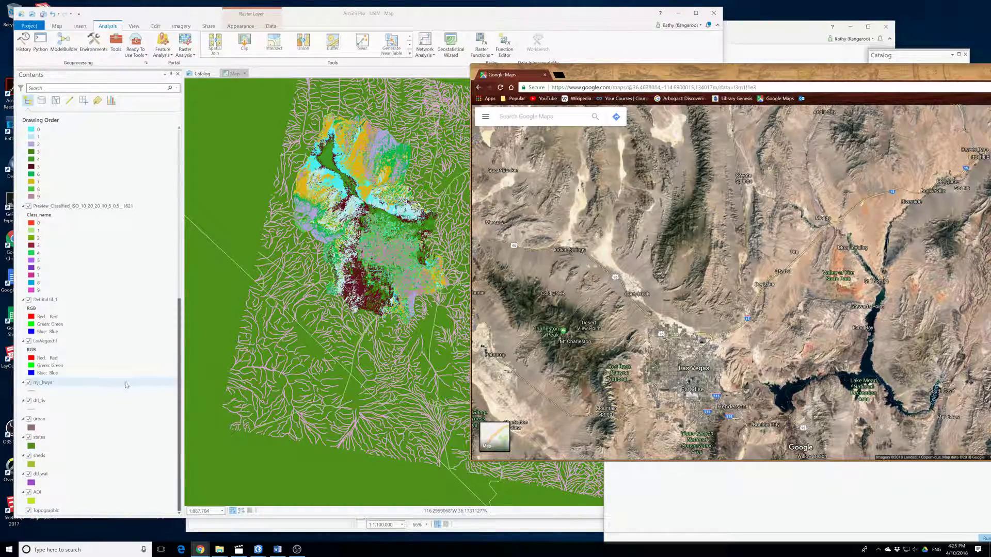
click(29, 401)
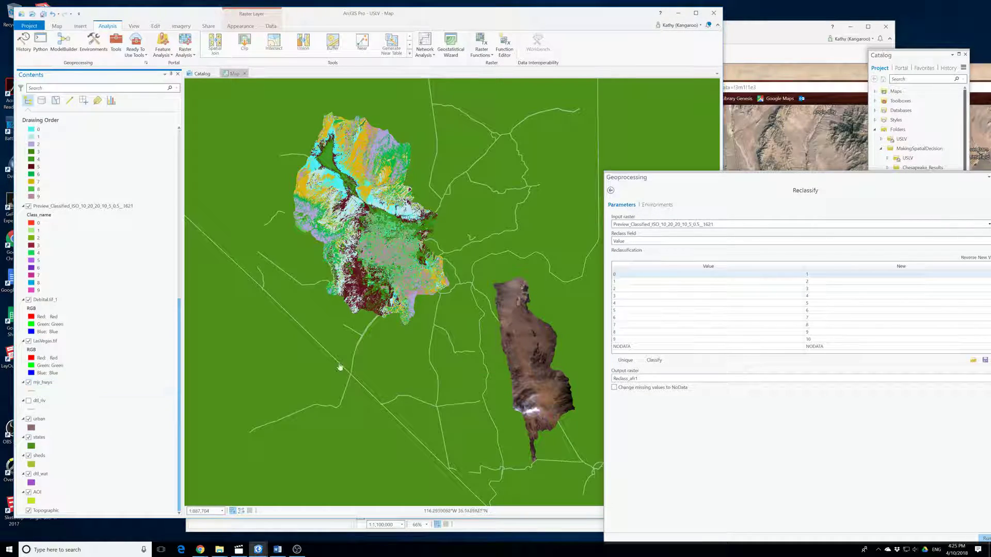
click(765, 36)
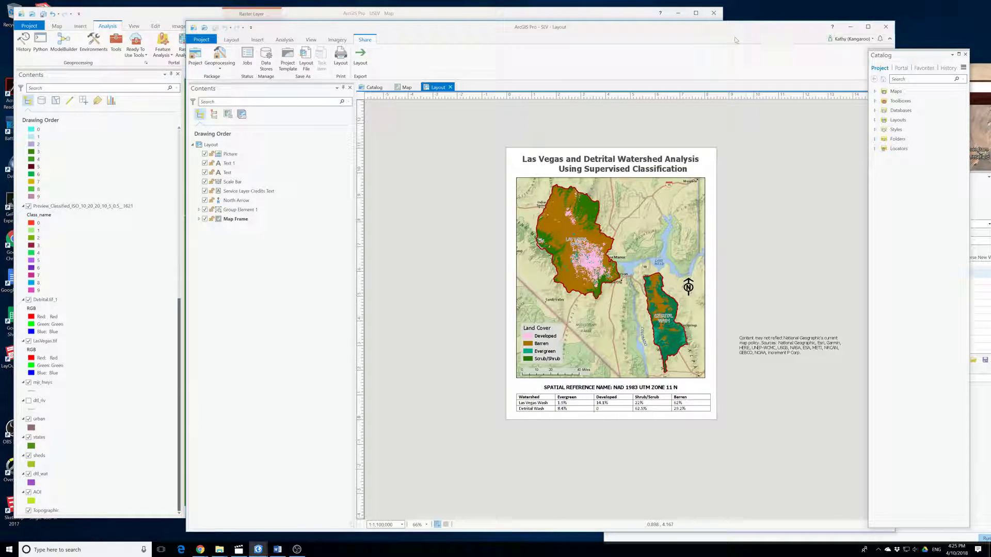
click(850, 27)
Compare the satellite imagery with the classified raster and set the new value for class 0 to 4 in Reclassify
click(781, 75)
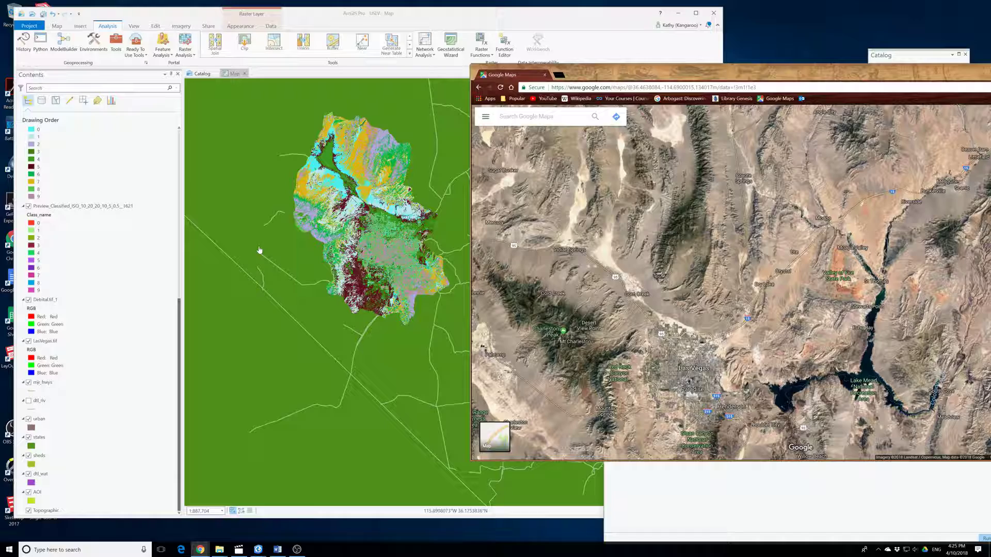
click(457, 472)
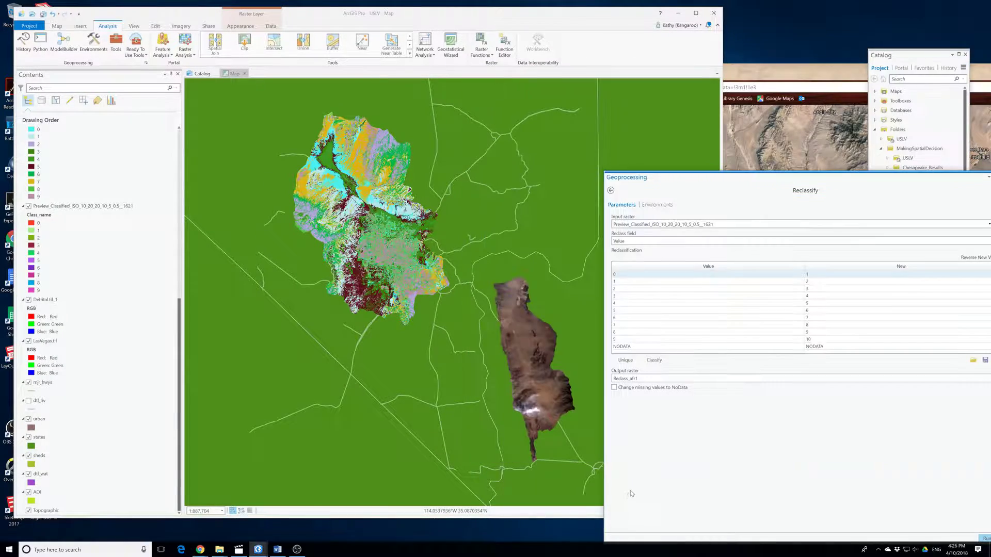
click(806, 274)
text(4)
key(Return)
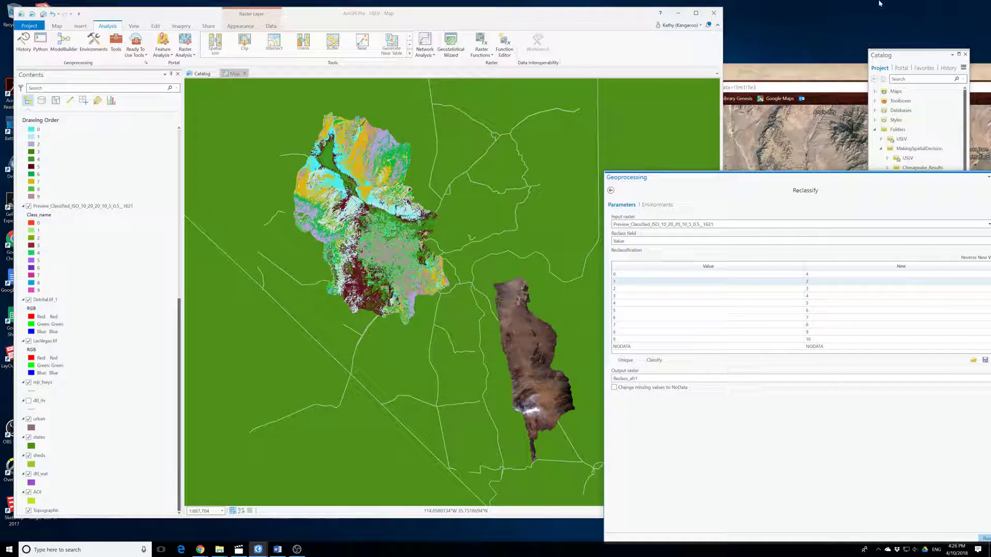
Check the land cover around Las Vegas in Google Maps and set the new value for class 1 to 4 in Reclassify
click(809, 74)
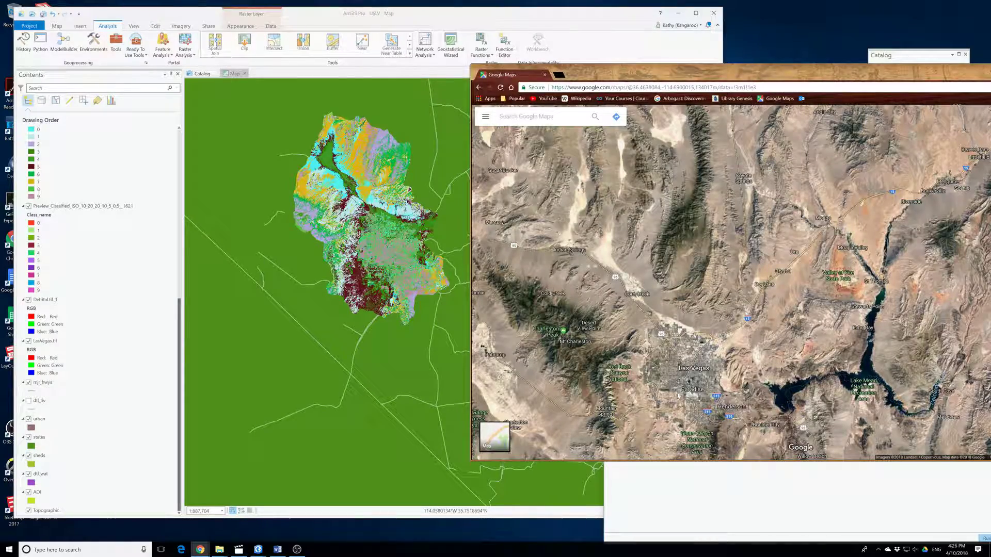
drag(678, 397, 717, 335)
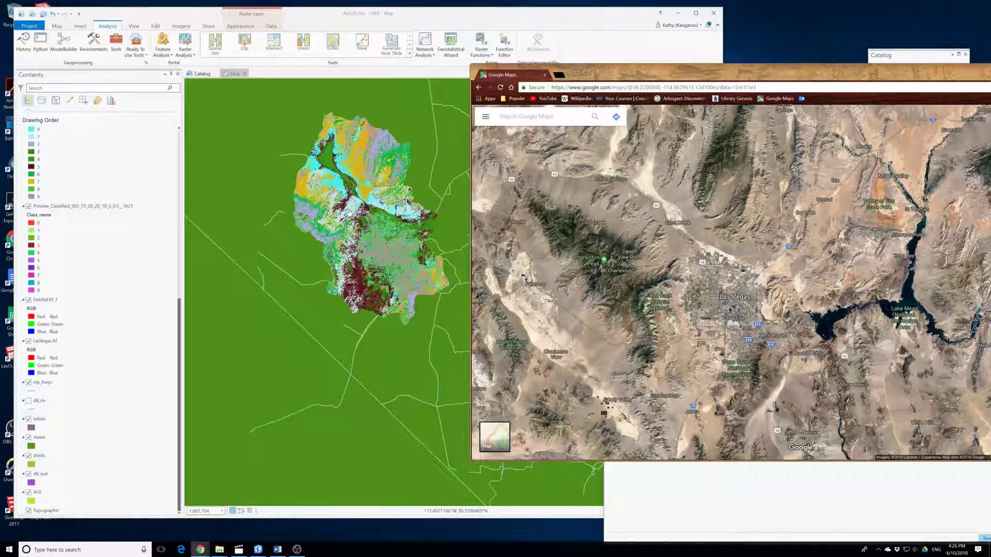
click(512, 472)
click(807, 282)
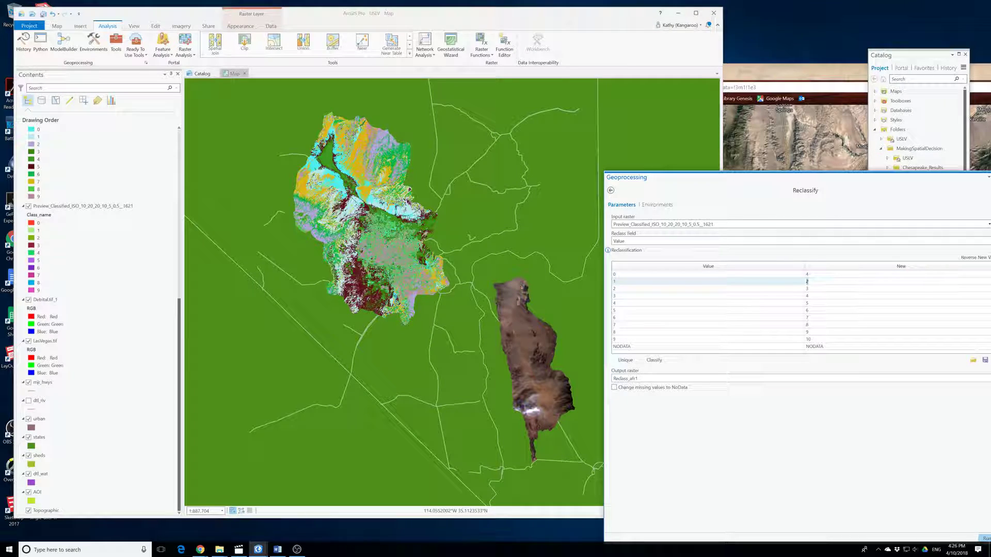
text(4)
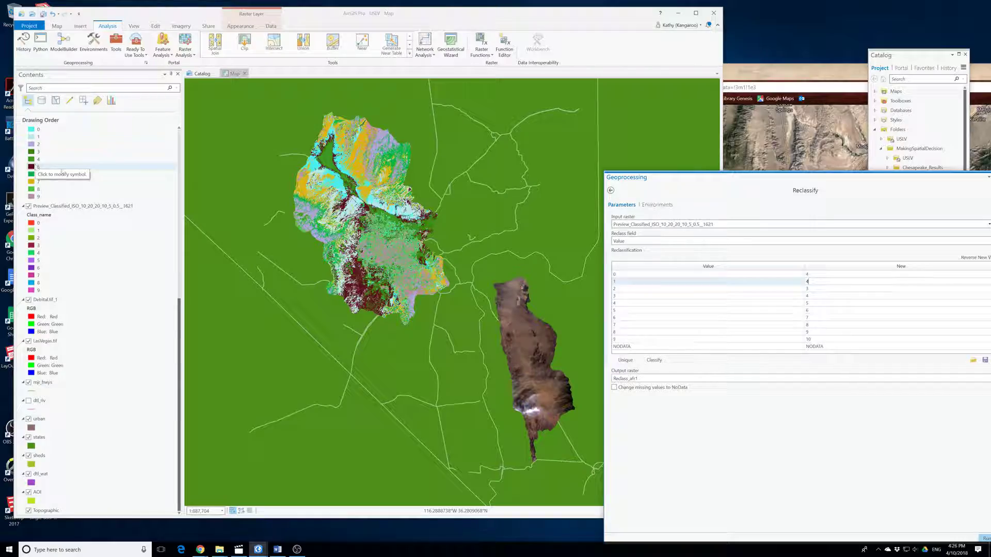
Compare the raster with a wider satellite view of Las Vegas and set the new value for class 2 to 1
click(780, 74)
drag(780, 74, 746, 71)
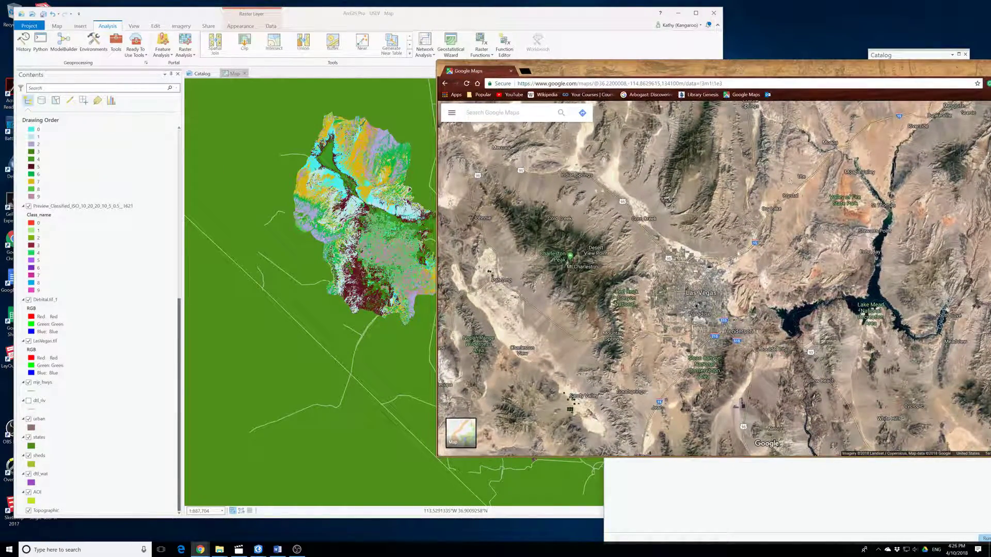
scroll(653, 317, down, 1)
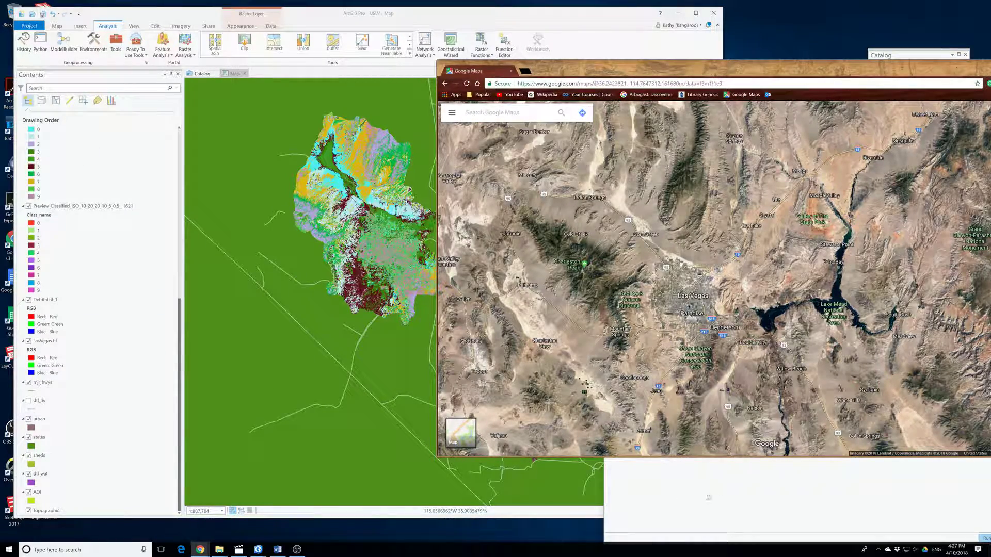
click(693, 495)
click(807, 289)
click(807, 288)
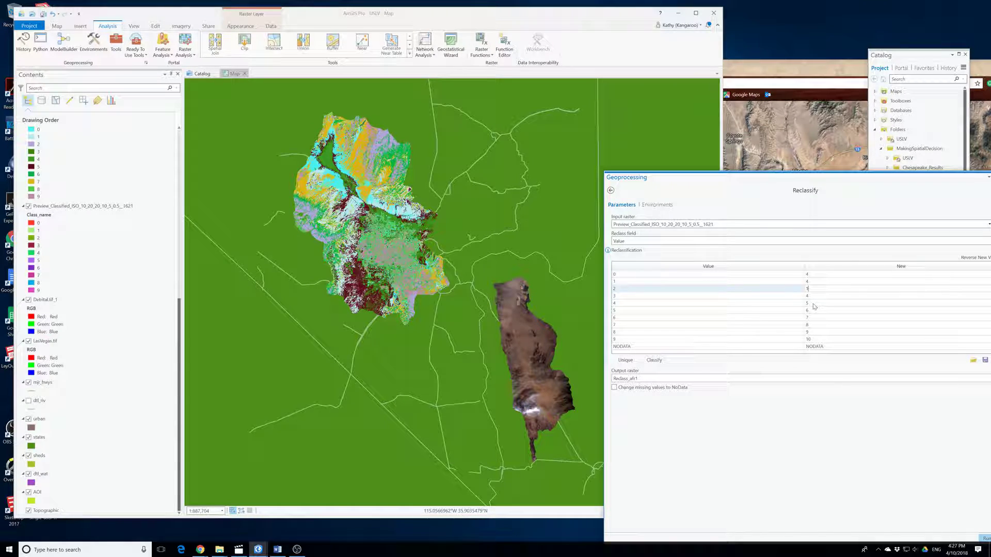
Recheck the satellite imagery in Google Maps and set the new value for class 4 to 4 in Reclassify
click(862, 60)
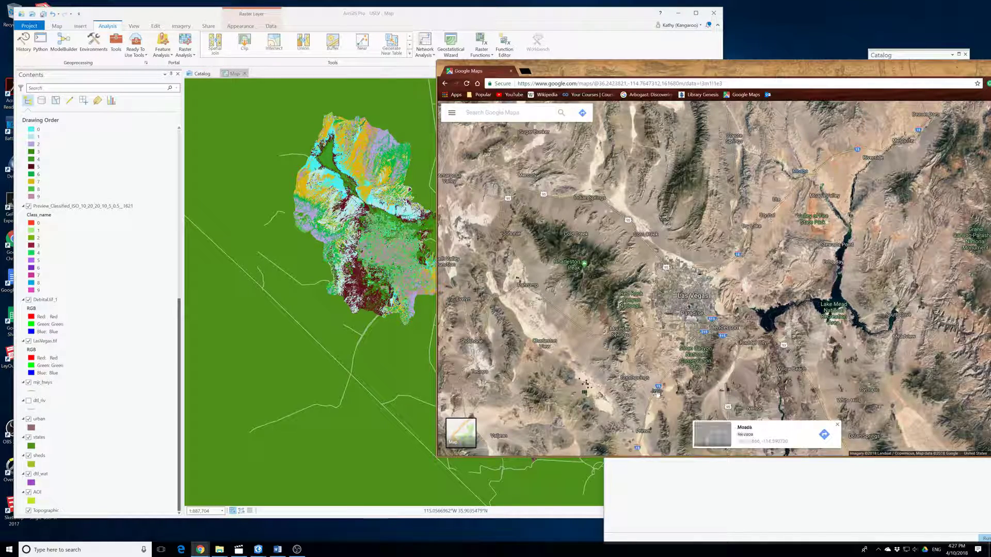
click(691, 489)
click(809, 305)
click(809, 304)
text(4)
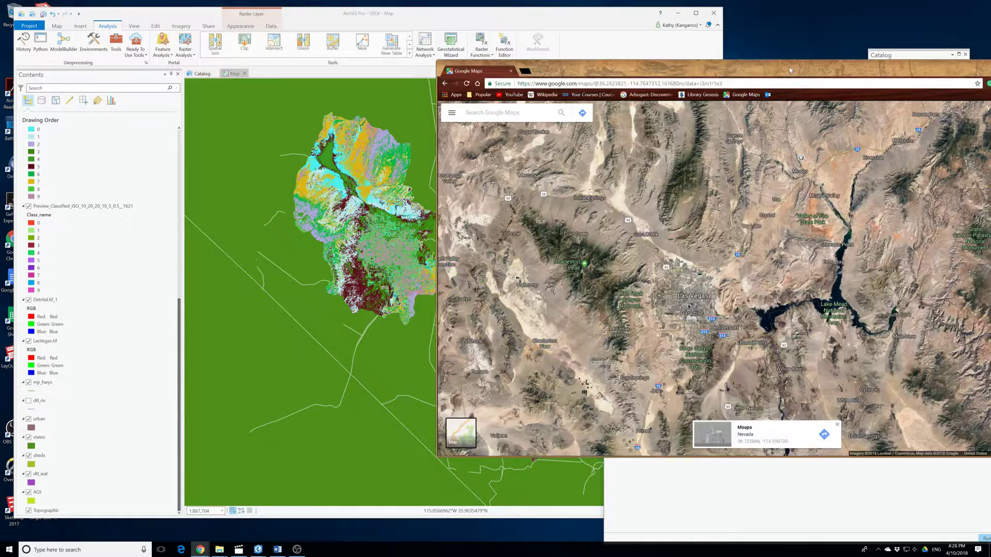
Set the new values for classes 5, 6 and 7 to 4 and for class 8 to 3 in Reclassify
click(793, 148)
click(987, 485)
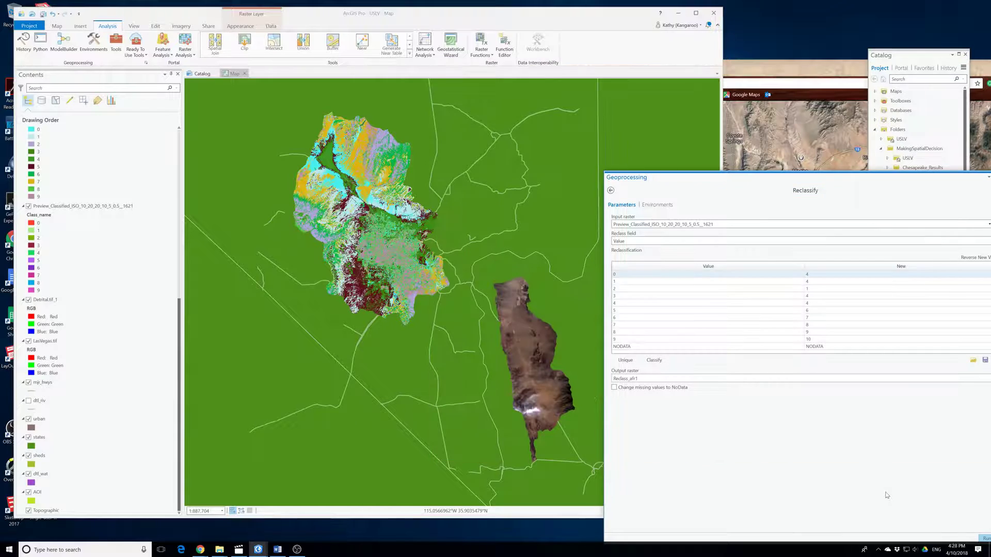
double_click(808, 310)
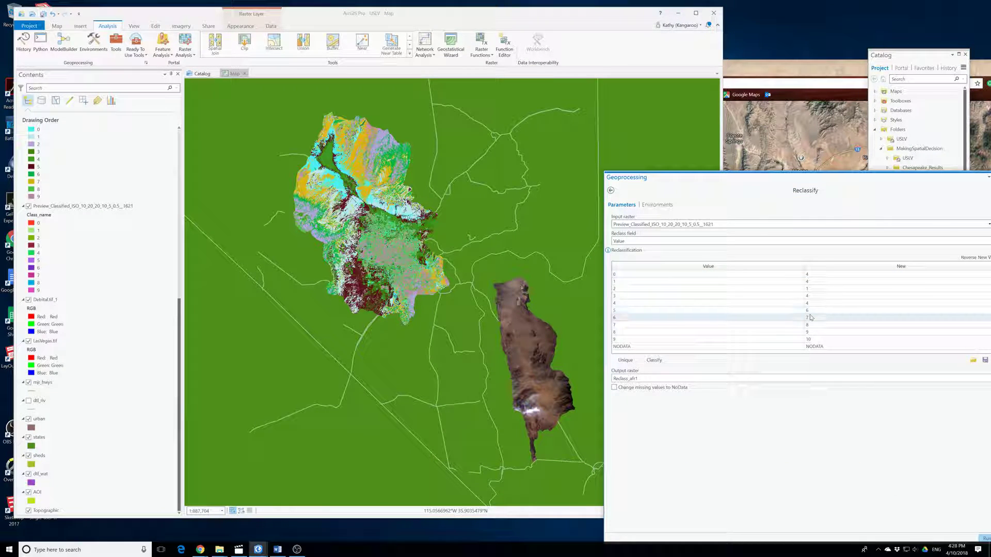
text(4)
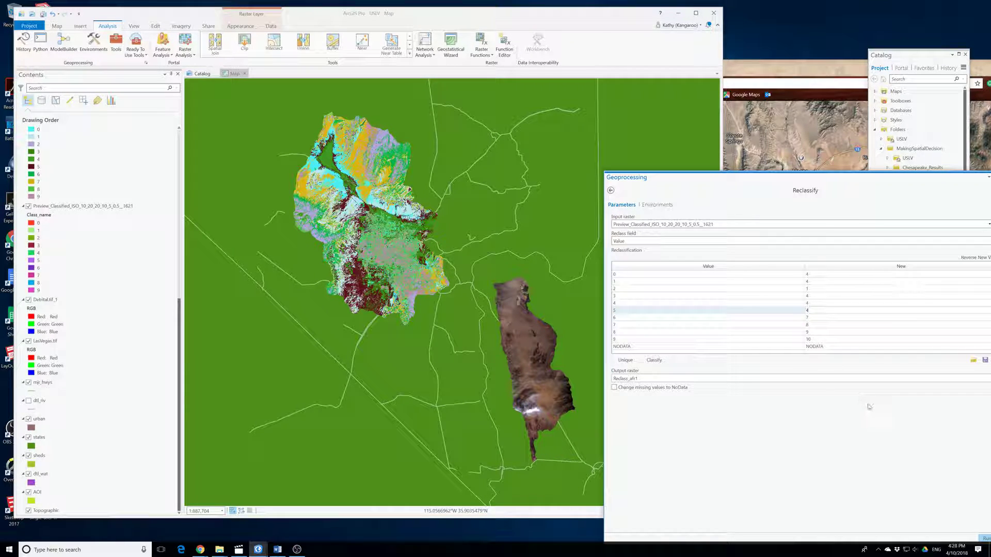
click(809, 318)
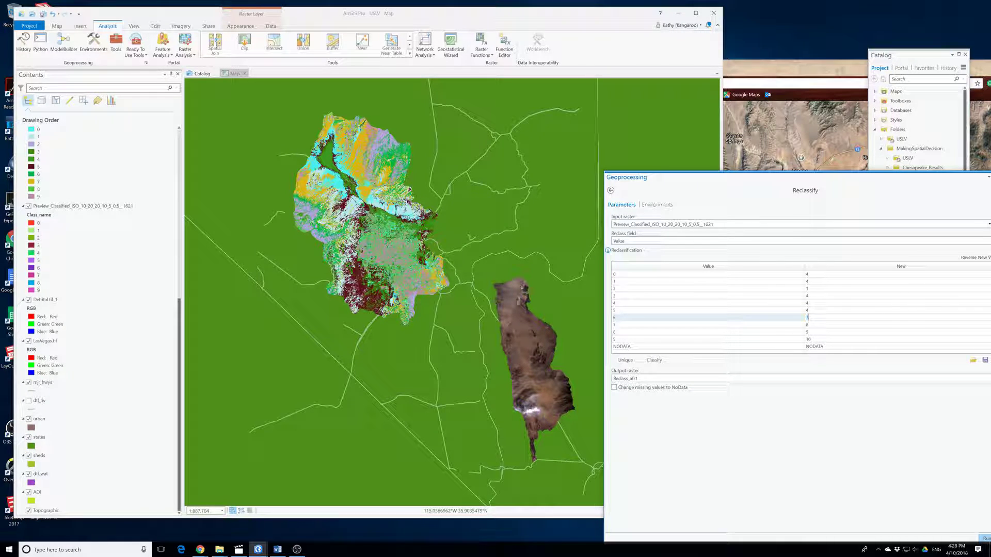
text(4)
click(810, 326)
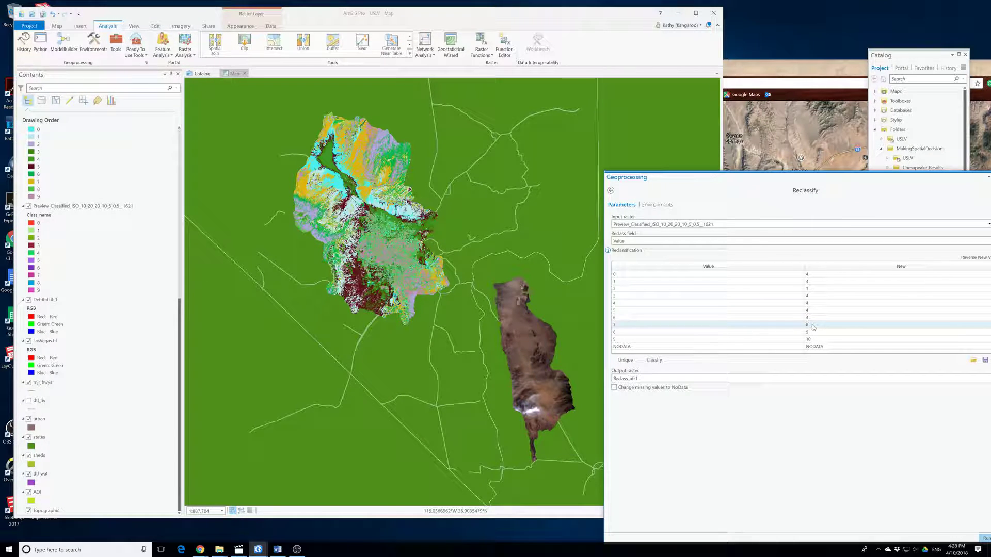
click(810, 326)
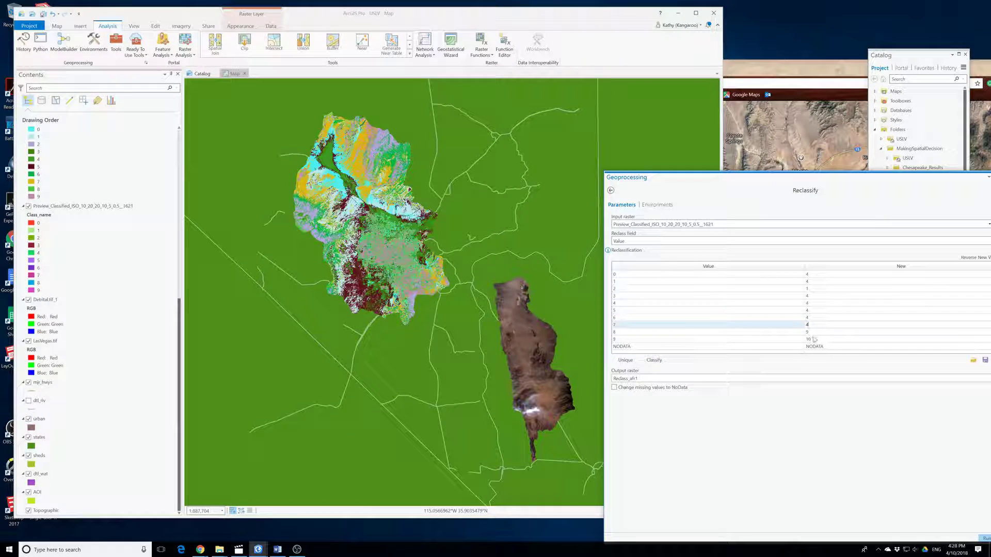
text(4)
click(817, 334)
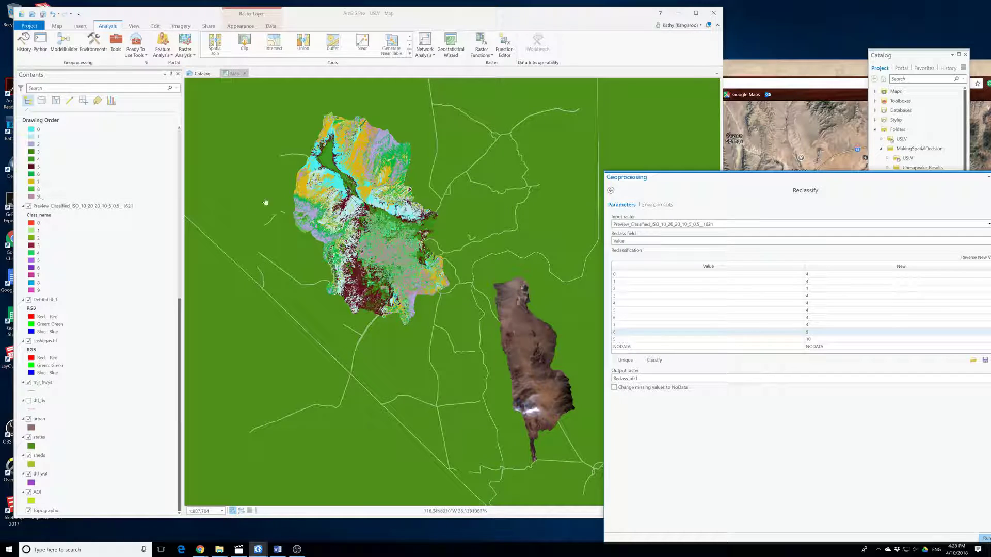
click(807, 332)
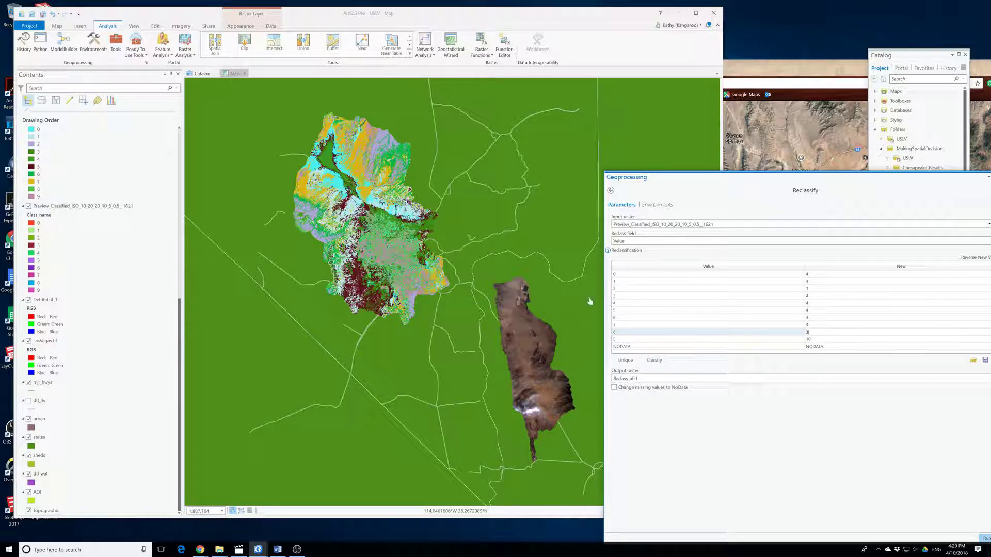
Compare the classified raster with closer satellite imagery of Las Vegas and set the new value for class 9 to 2
scroll(363, 258, up, 3)
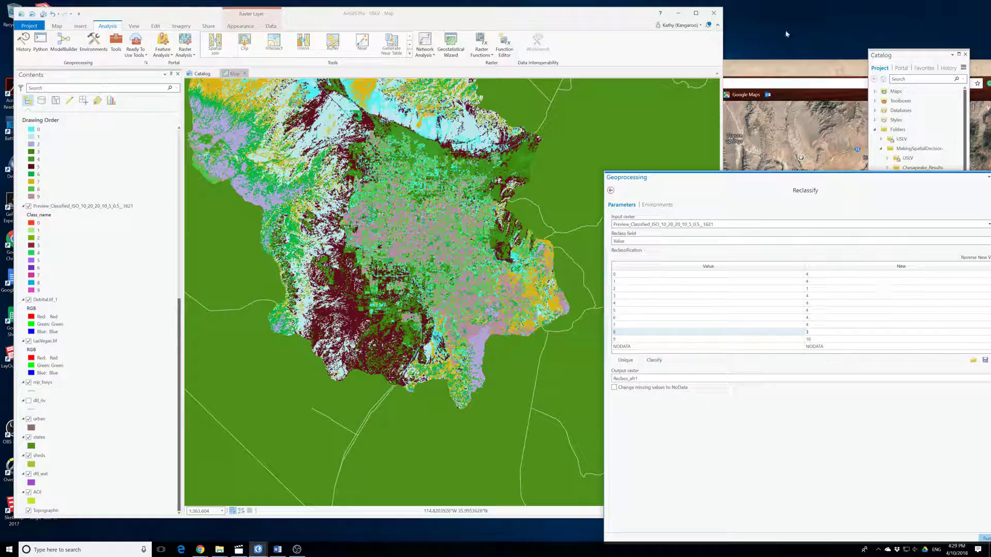
click(766, 61)
scroll(701, 364, up, 3)
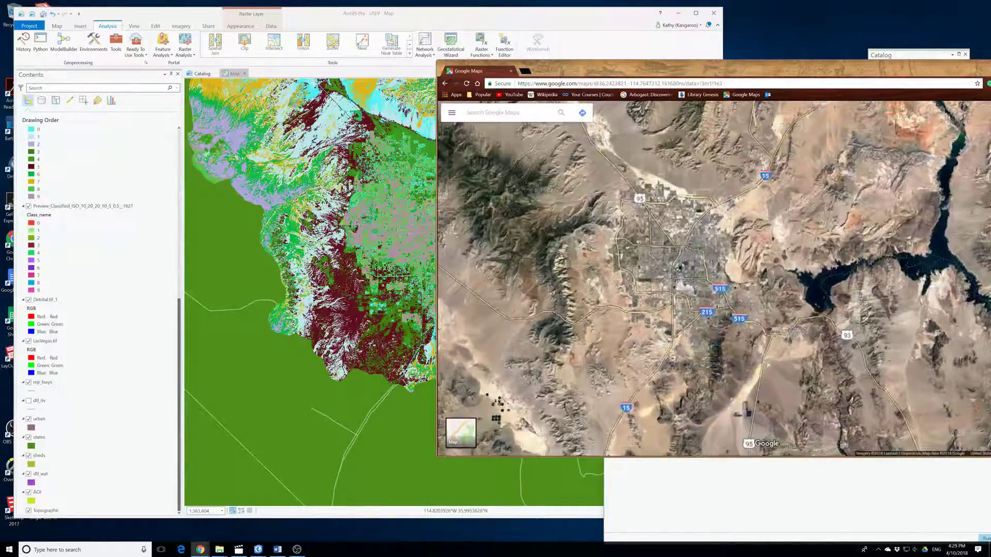
scroll(715, 364, up, 1)
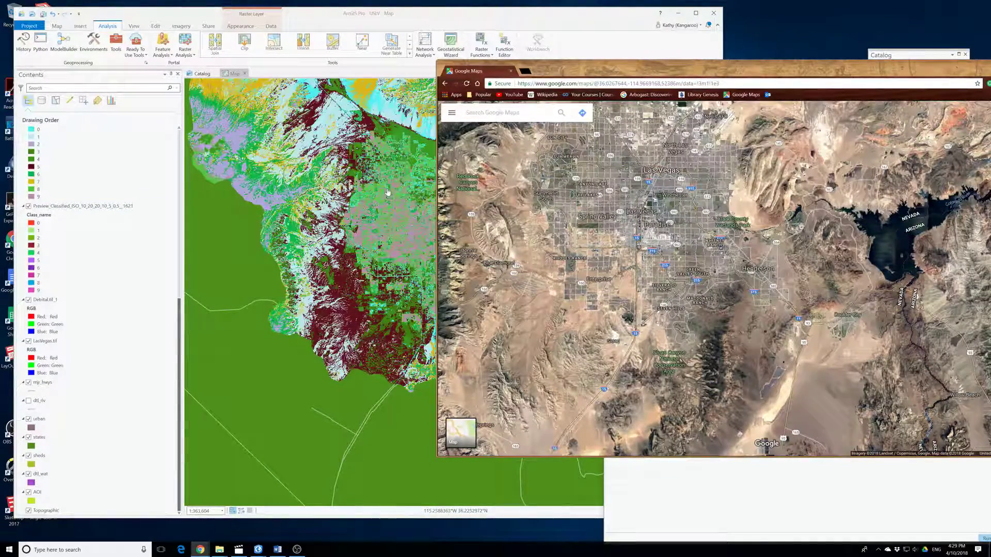
scroll(387, 176, down, 3)
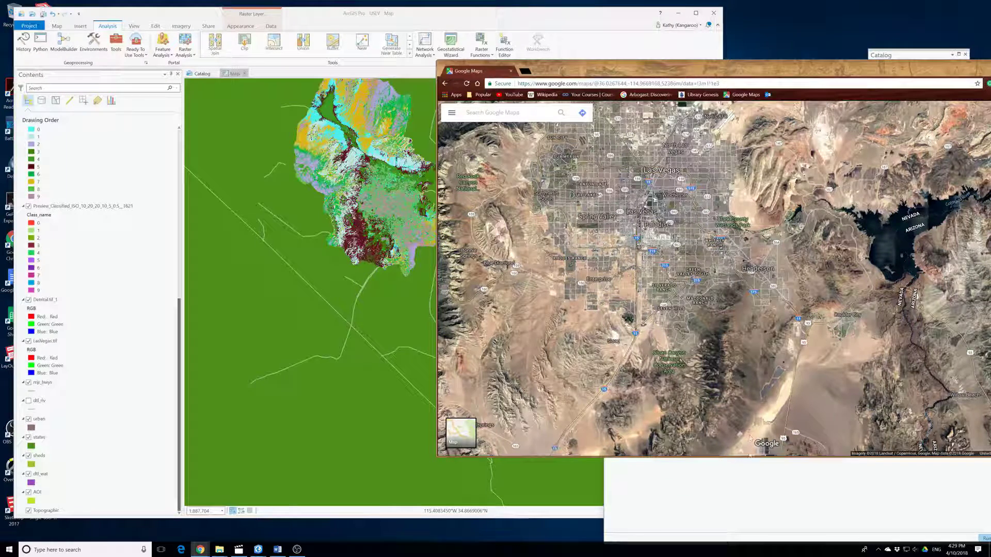
click(740, 492)
double_click(808, 339)
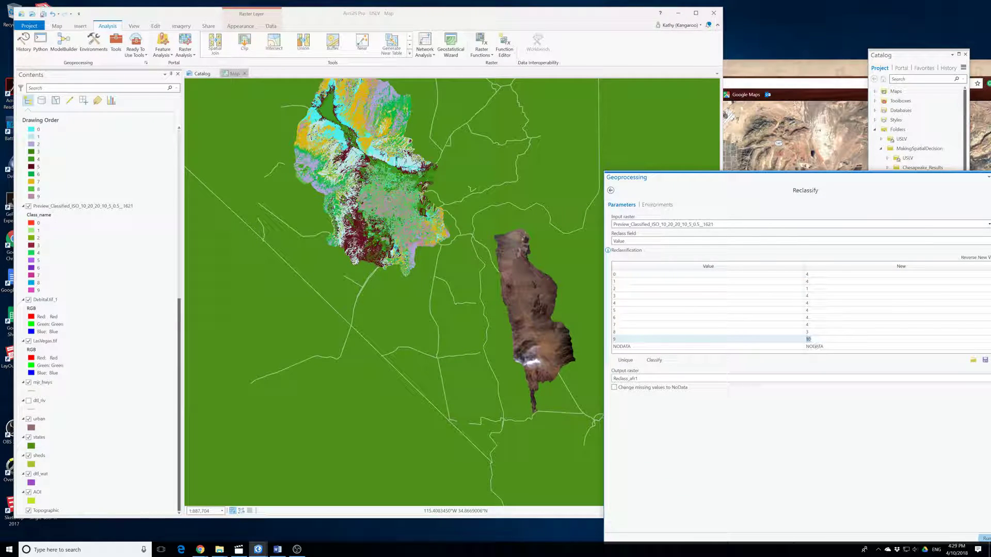
text(2)
Run Reclassify on the classified raster, examine the reclassified Las Vegas watershed on the map, and close the tool
drag(670, 177, 439, 139)
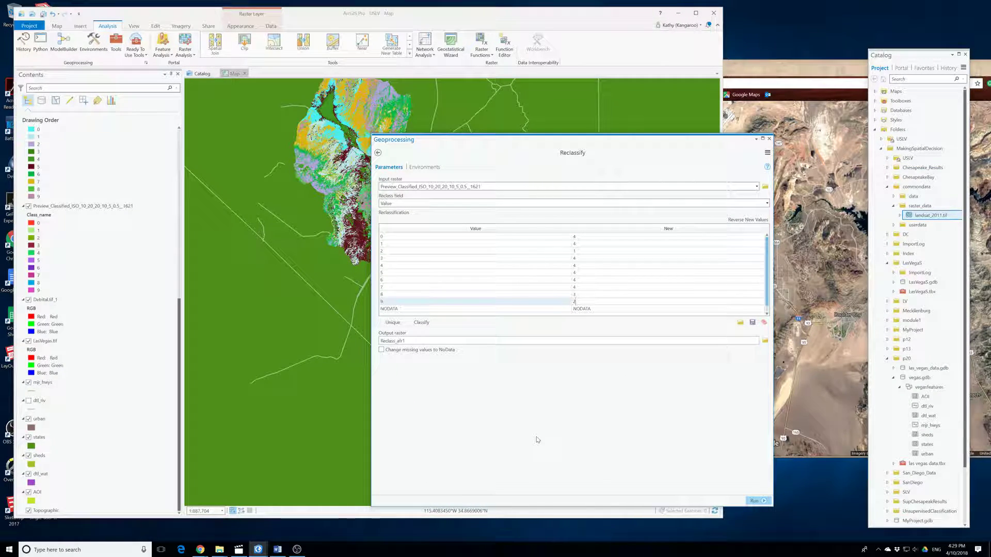
click(755, 500)
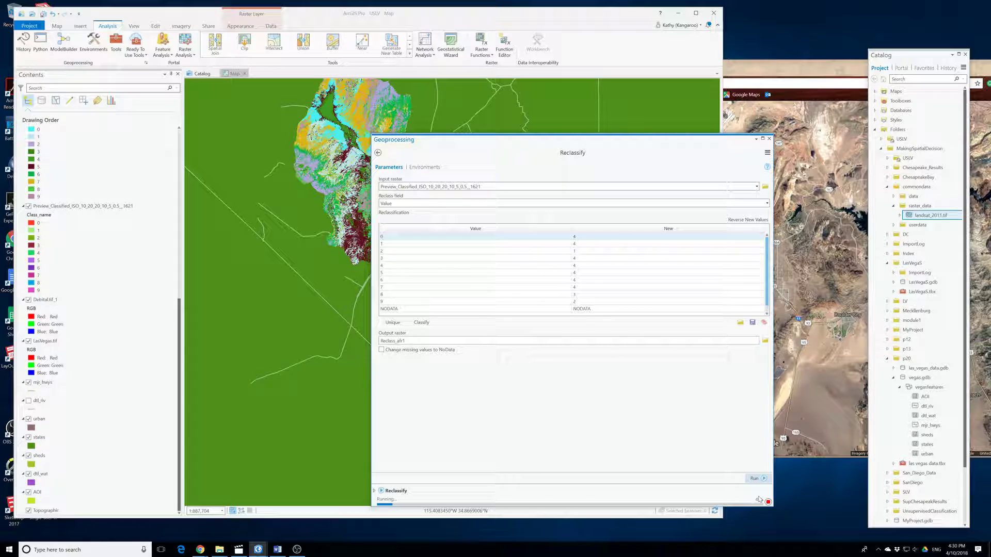
mouse_move(759, 498)
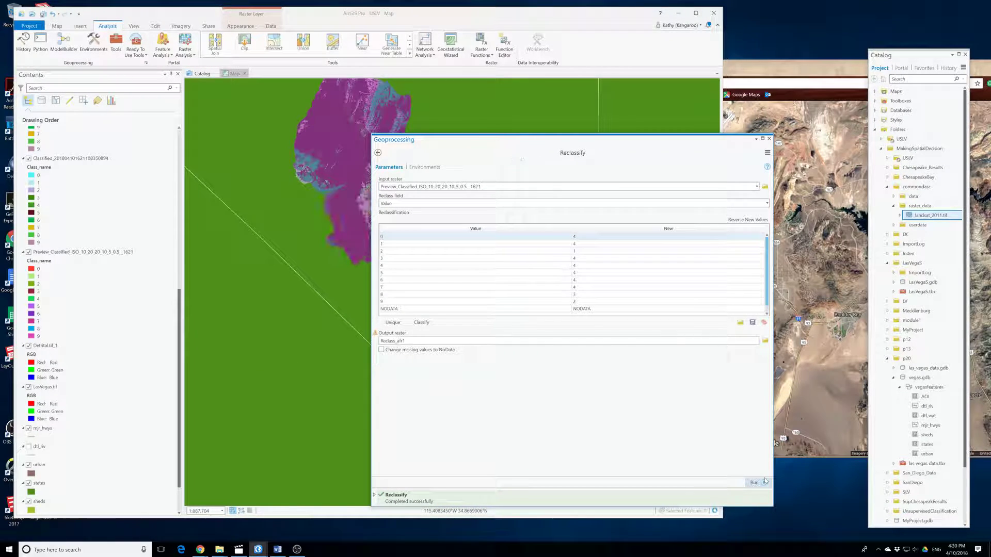
drag(457, 140, 586, 140)
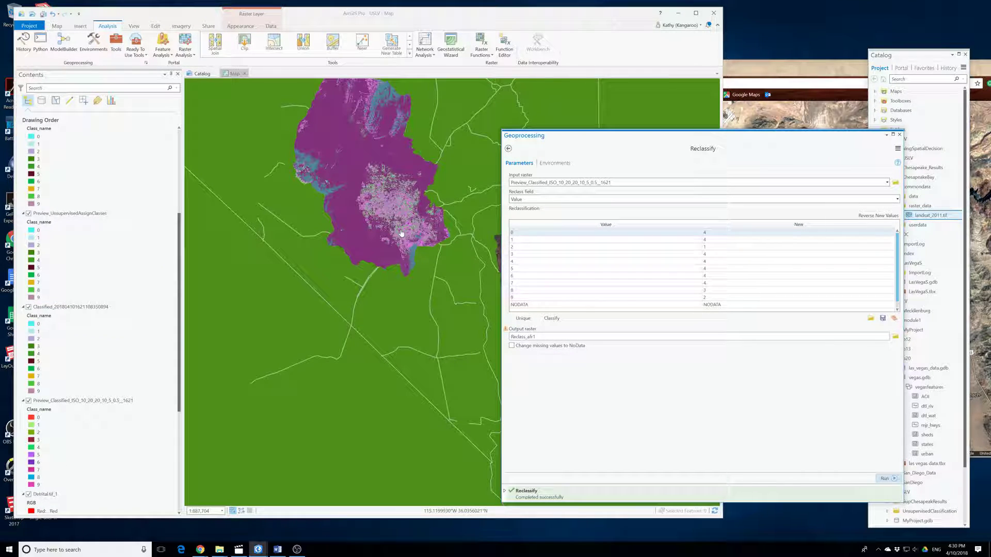
scroll(363, 147, down, 2)
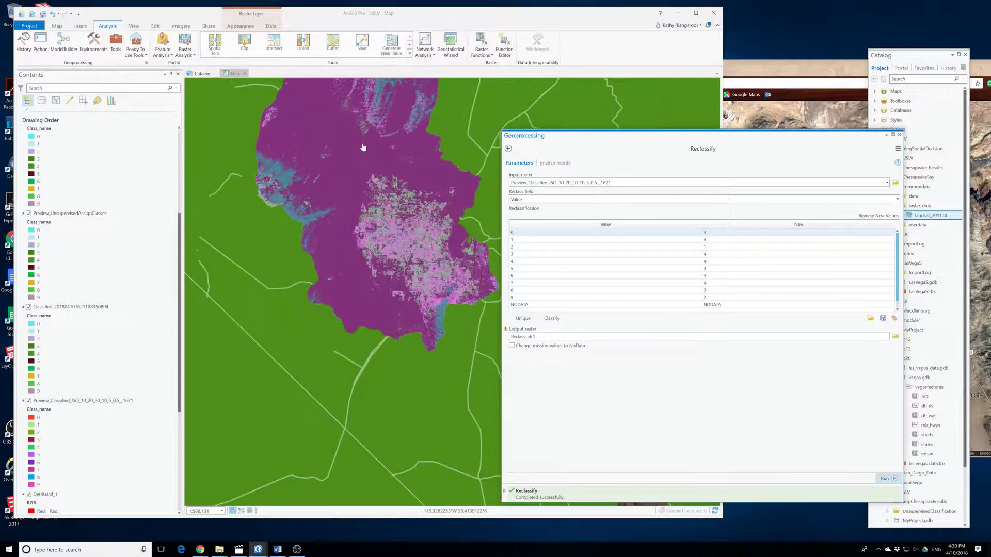
drag(363, 147, 316, 225)
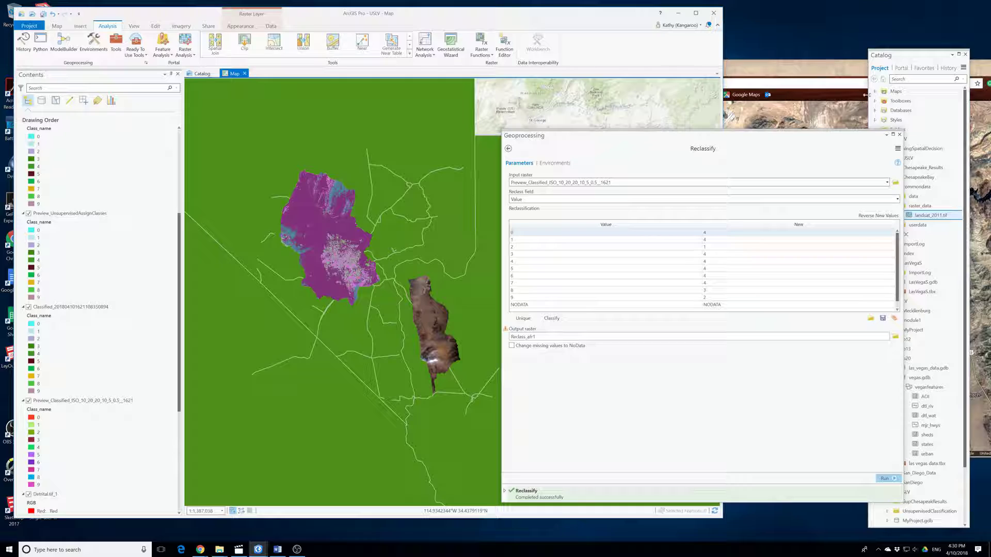
click(899, 134)
scroll(62, 277, down, 10)
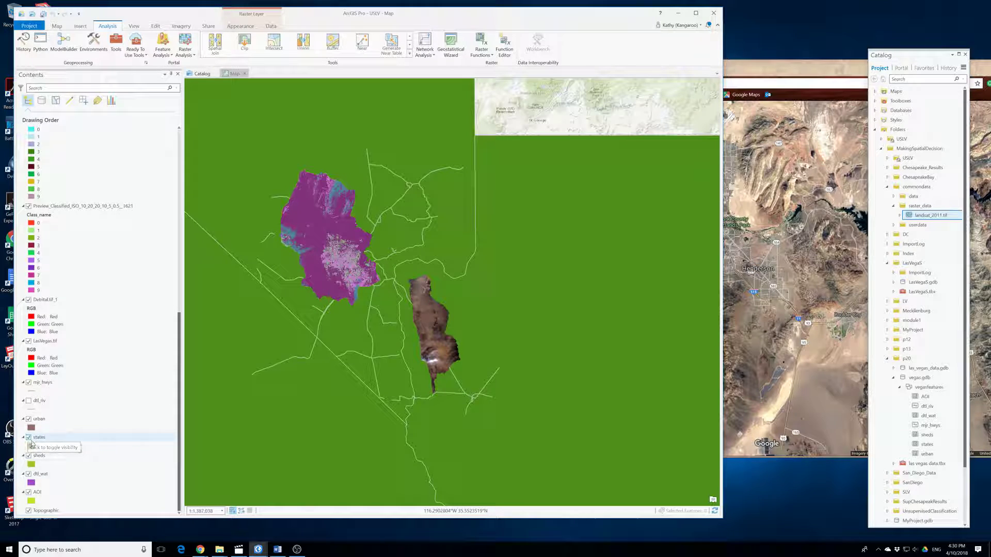
right_click(32, 446)
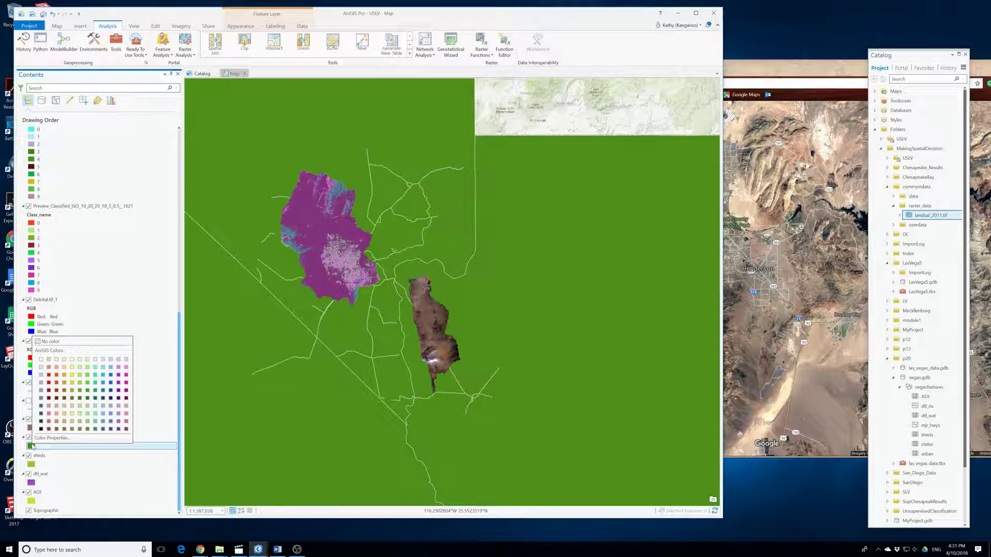
click(69, 438)
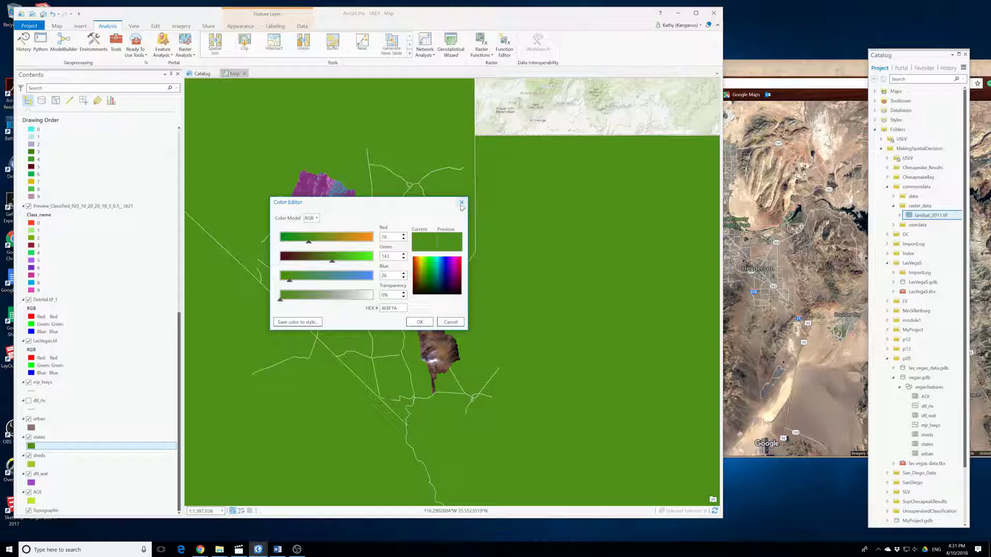
click(462, 206)
Set the fill of the states layer's polygon symbol to no color and apply it
click(32, 447)
click(179, 249)
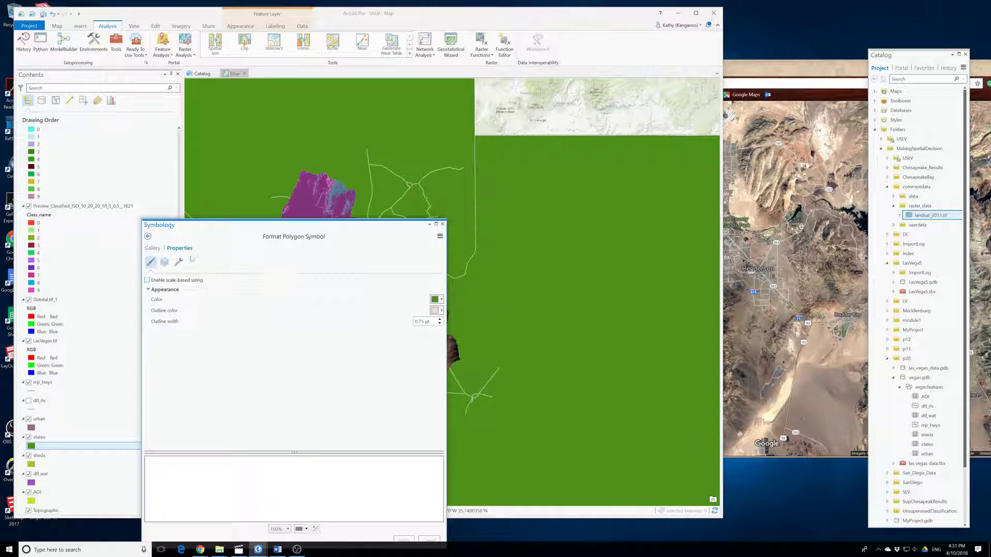
click(437, 300)
click(438, 328)
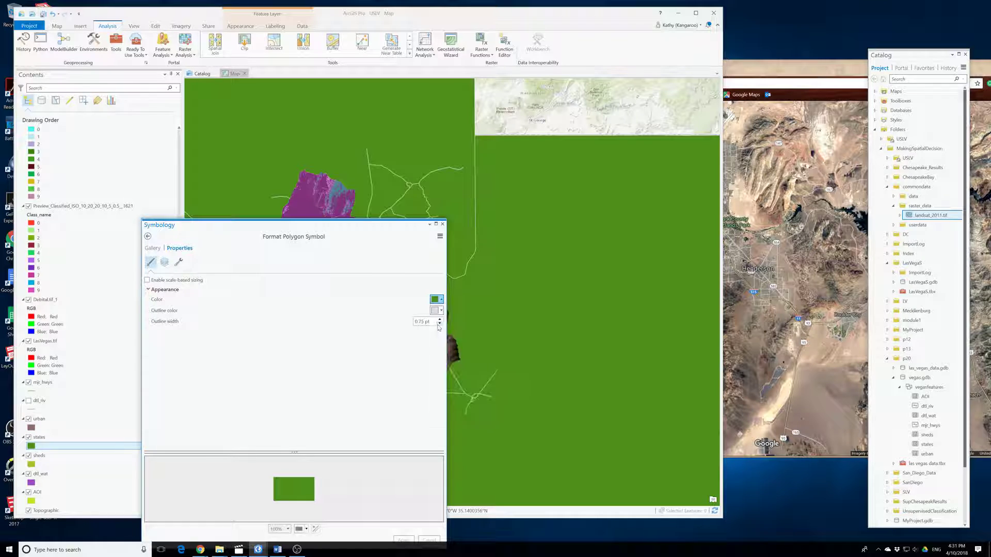
click(437, 300)
click(439, 309)
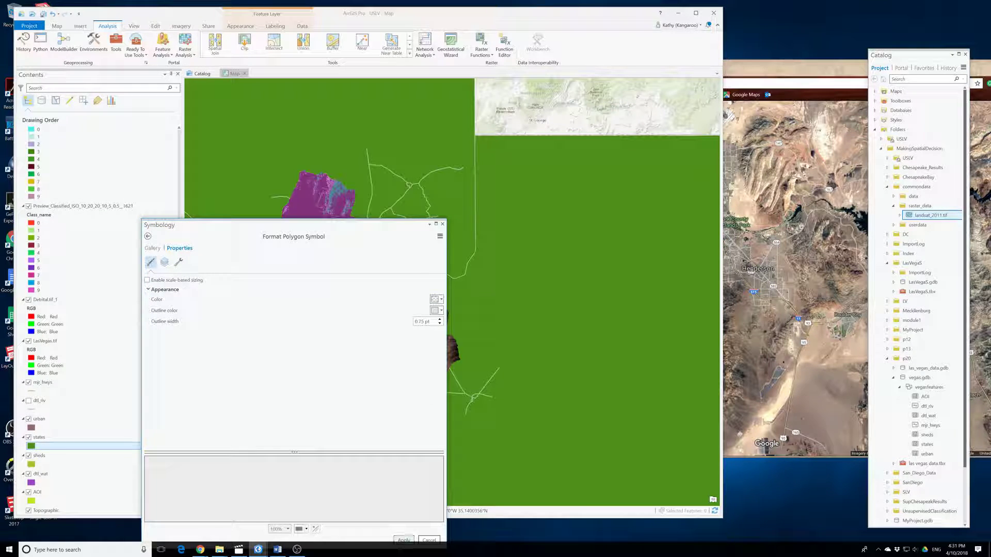
click(404, 539)
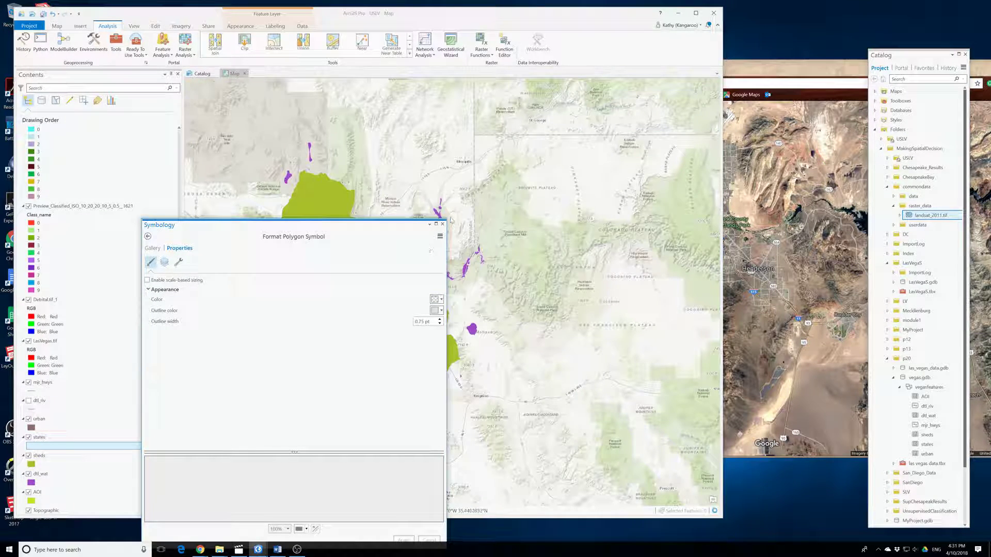
click(442, 223)
Remove the AOI, dtl_wat, dtl_riv and mjr_hwys layers from the map
right_click(37, 492)
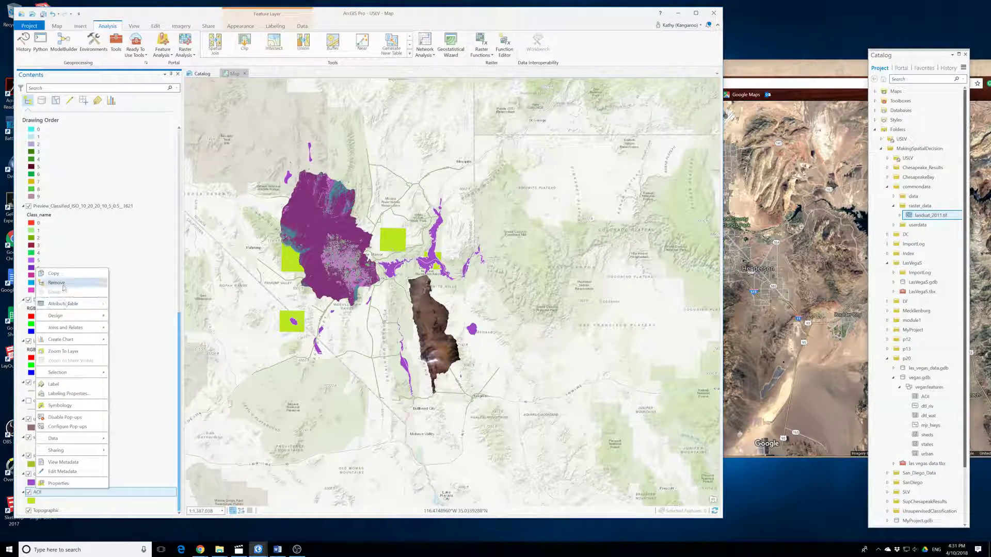
click(56, 283)
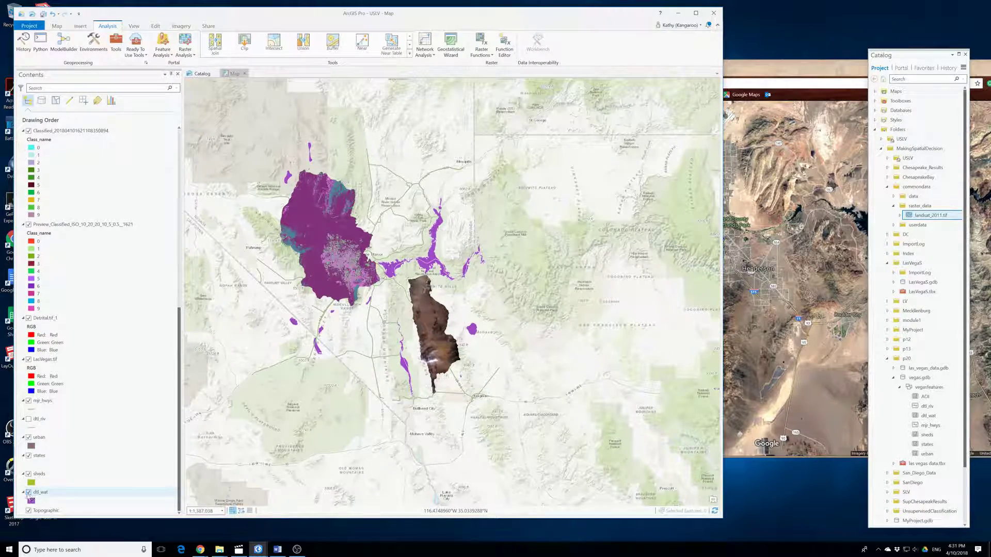
scroll(31, 490, up, 6)
scroll(80, 444, down, 5)
right_click(38, 493)
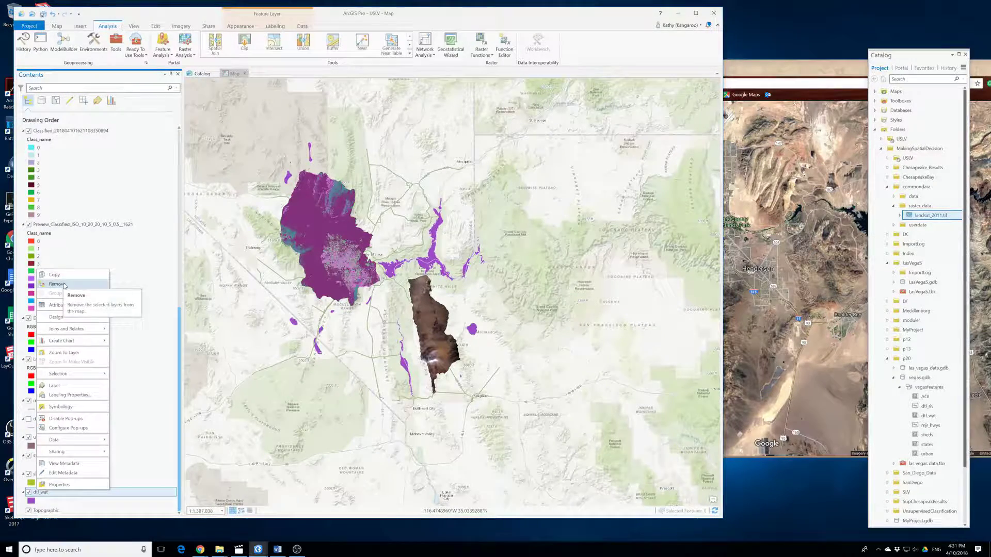
click(64, 285)
right_click(40, 438)
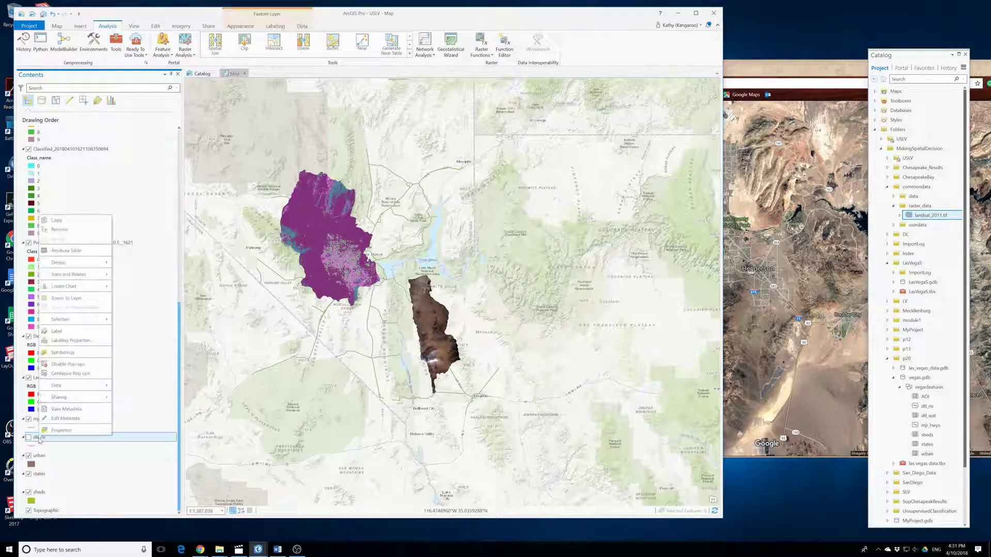
click(60, 229)
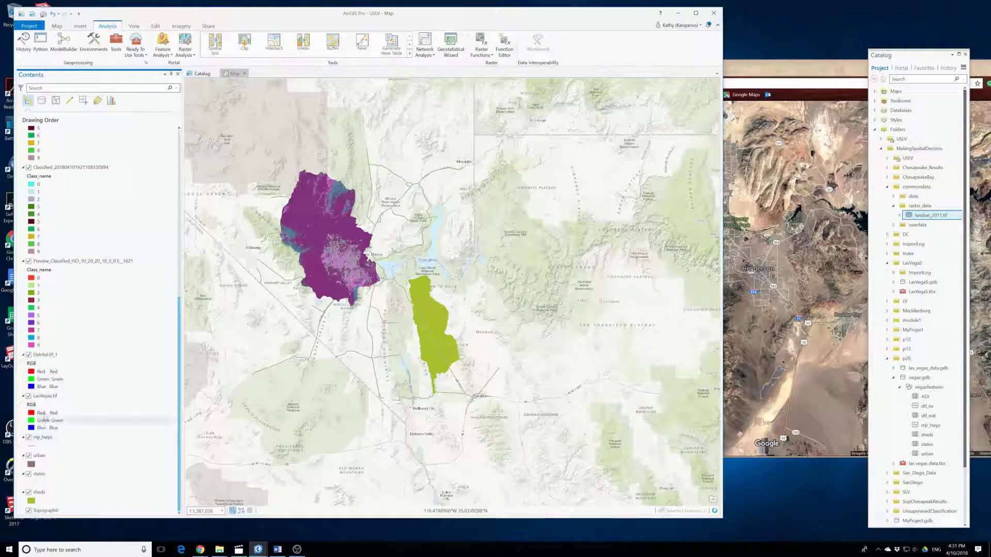
click(45, 437)
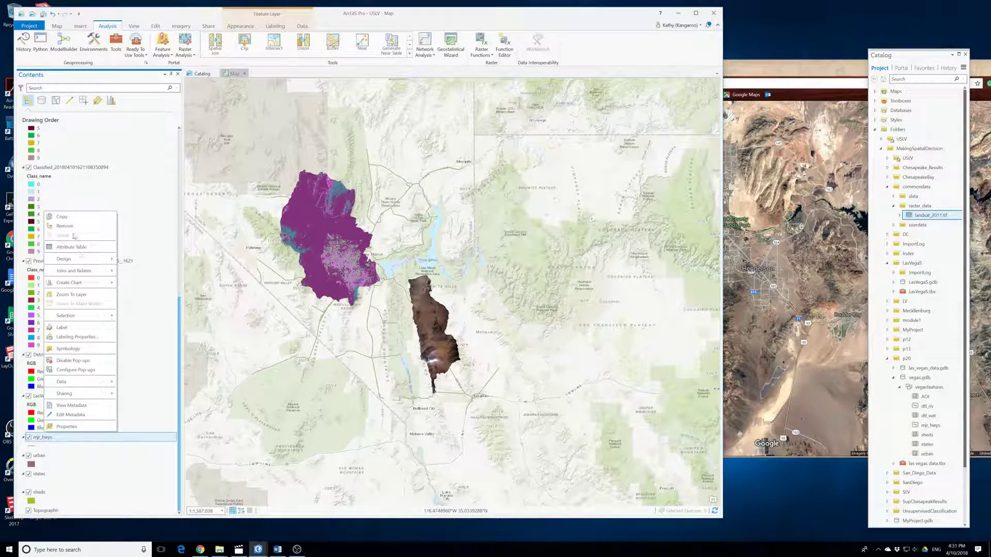
click(64, 226)
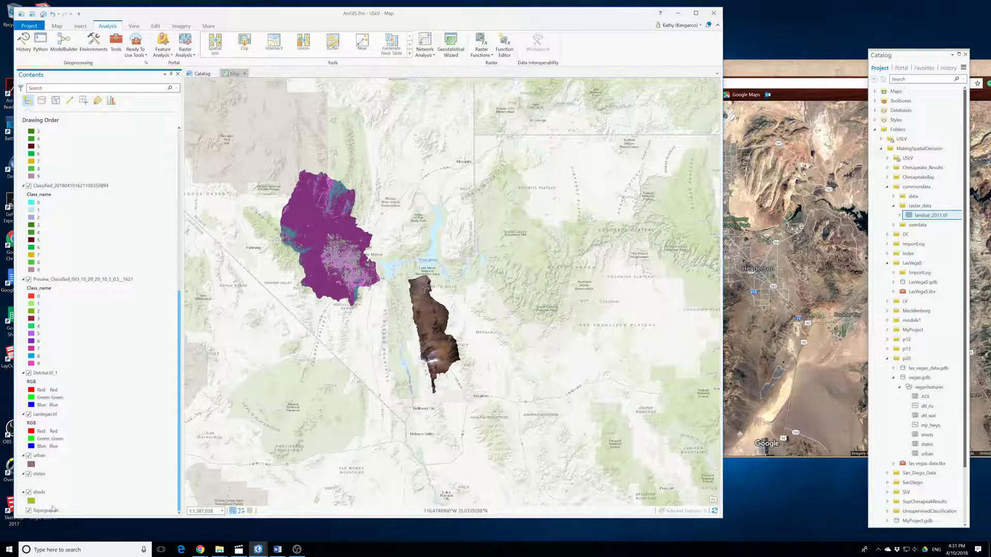
Remove the urban layer from the map
right_click(39, 456)
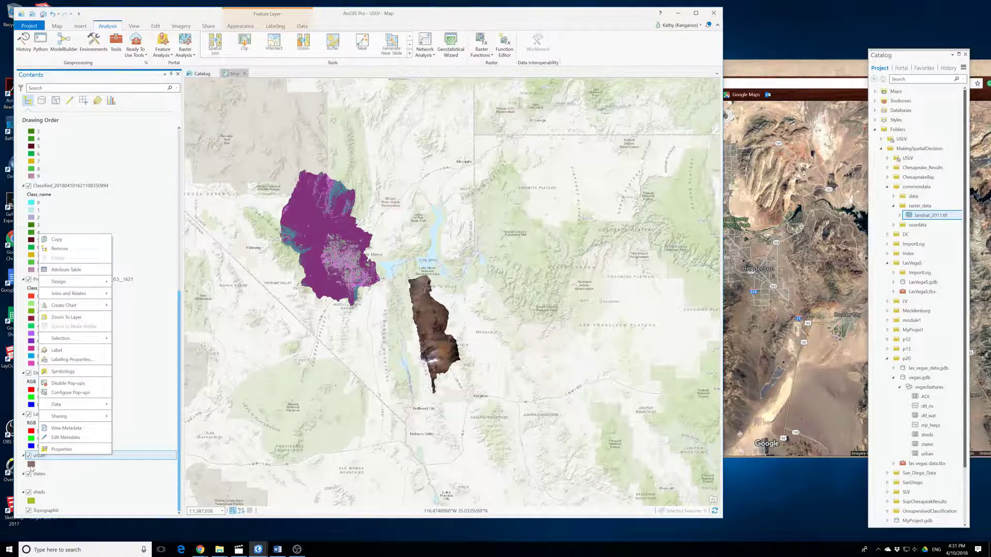
click(31, 465)
right_click(32, 466)
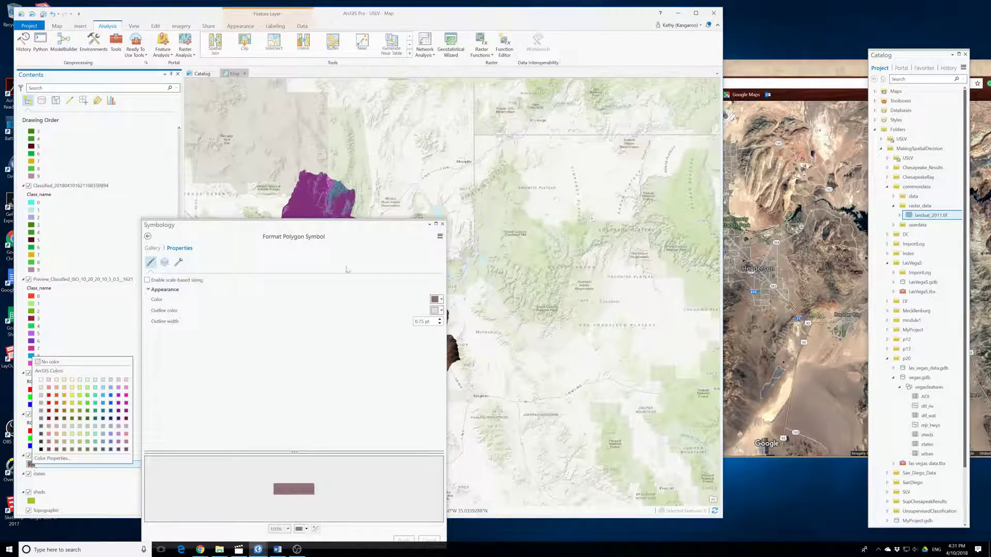
click(442, 225)
right_click(40, 455)
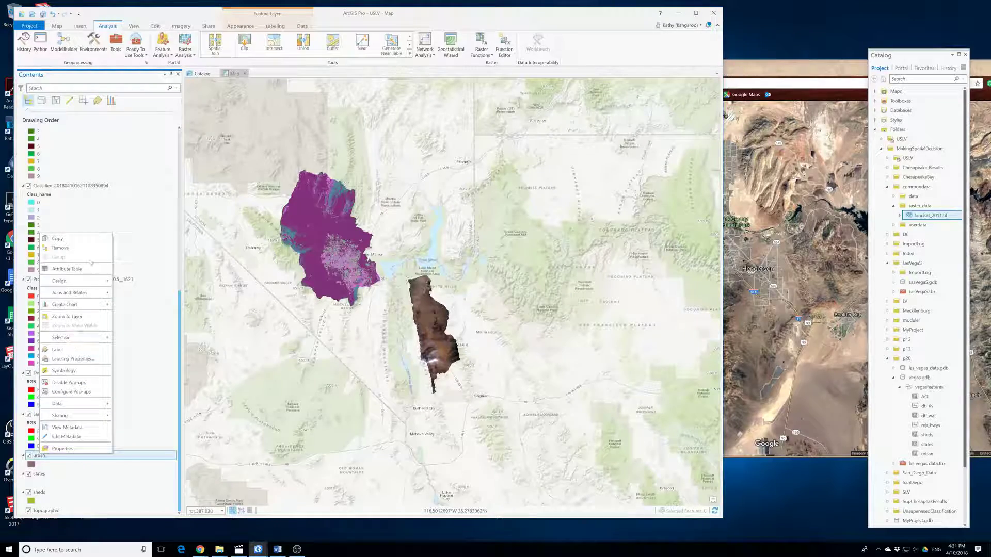
click(62, 248)
Run Majority Filter on the Reclassify output raster using eight neighbors and the Majority replacement threshold
scroll(121, 341, up, 8)
scroll(122, 340, up, 3)
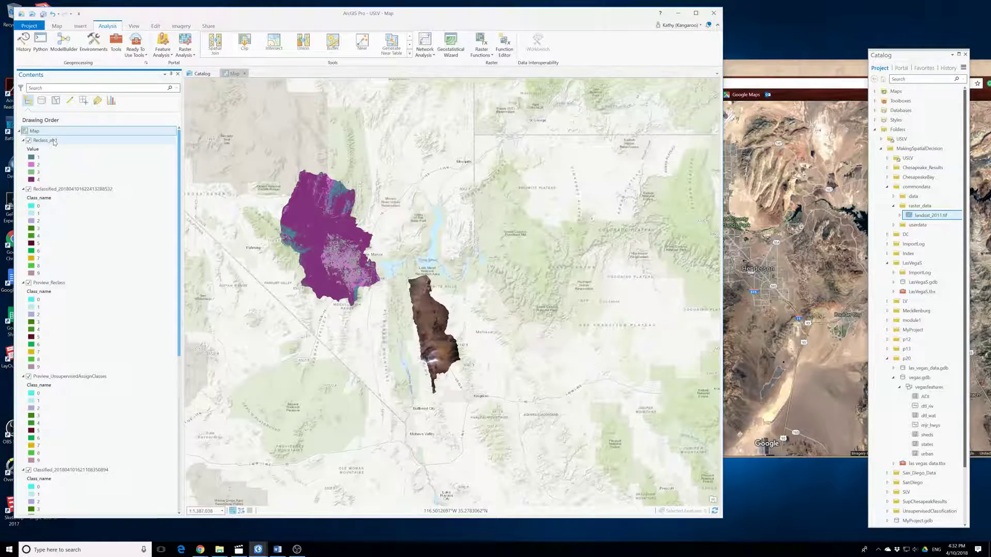
click(114, 46)
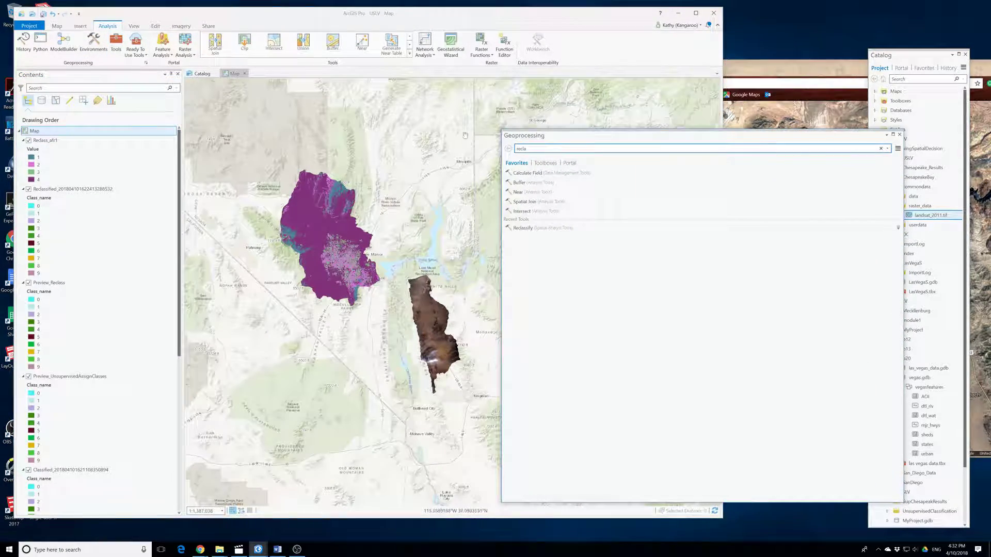
text(majority)
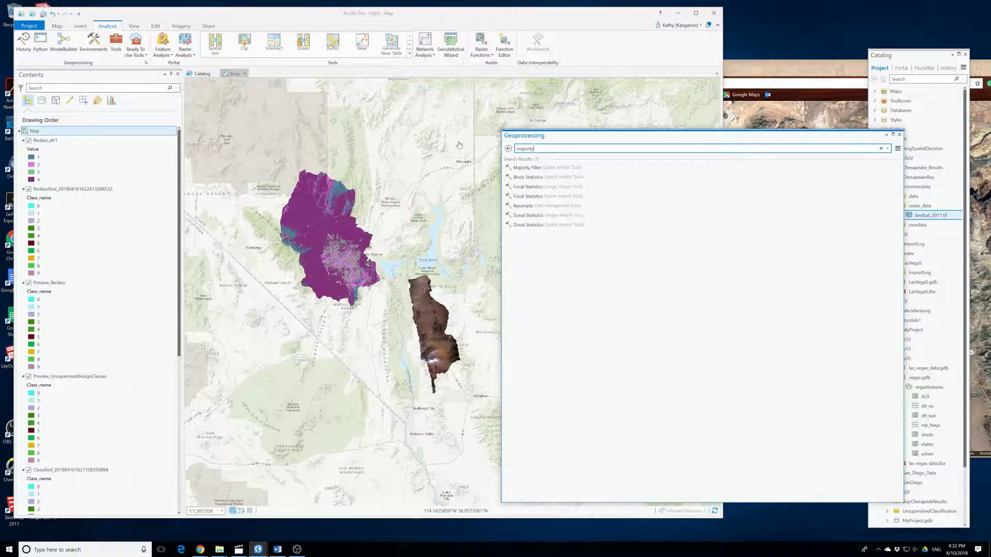
click(548, 168)
click(887, 183)
click(541, 191)
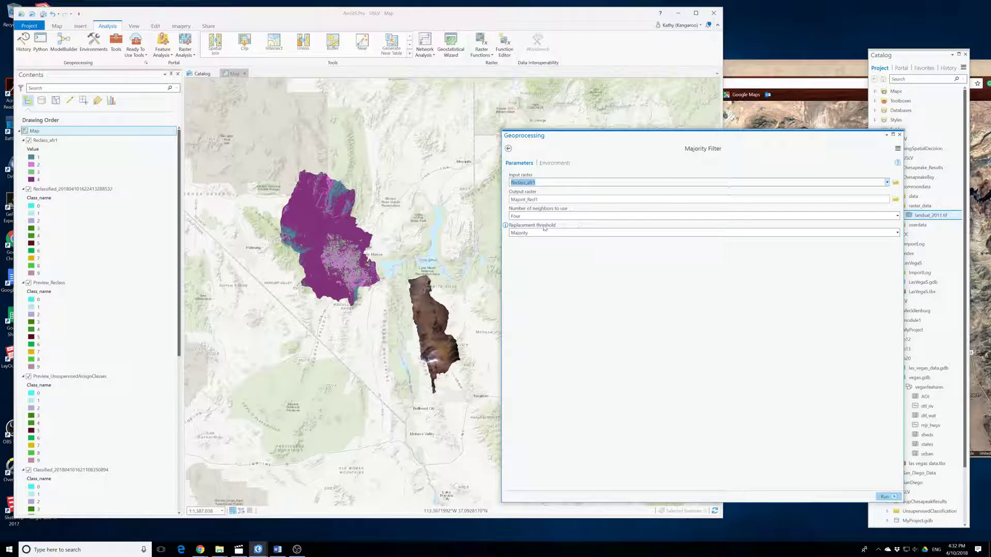
click(897, 216)
click(568, 233)
click(884, 497)
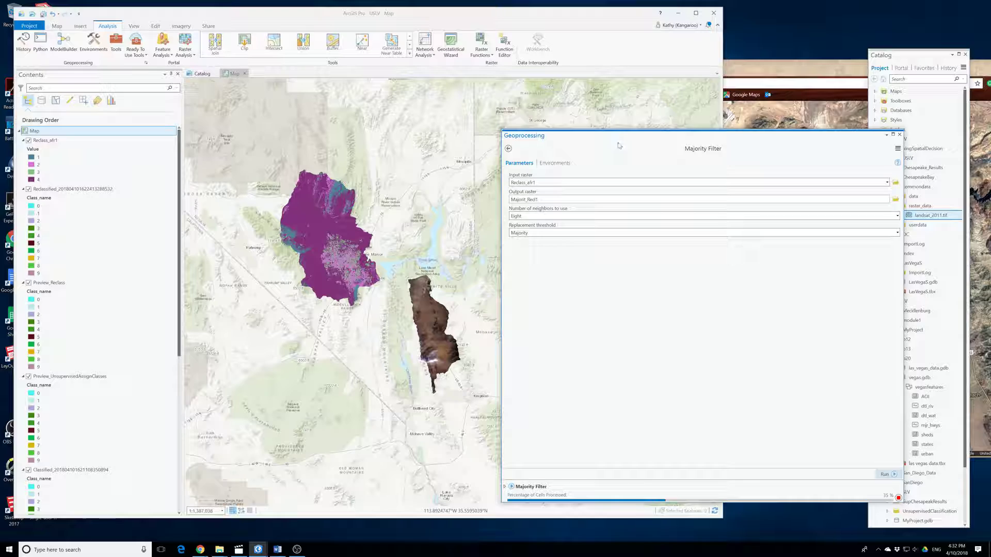
Run Majority Filter again on the first filtered raster, naming the output LVmf2, and close the tool
drag(599, 138, 416, 108)
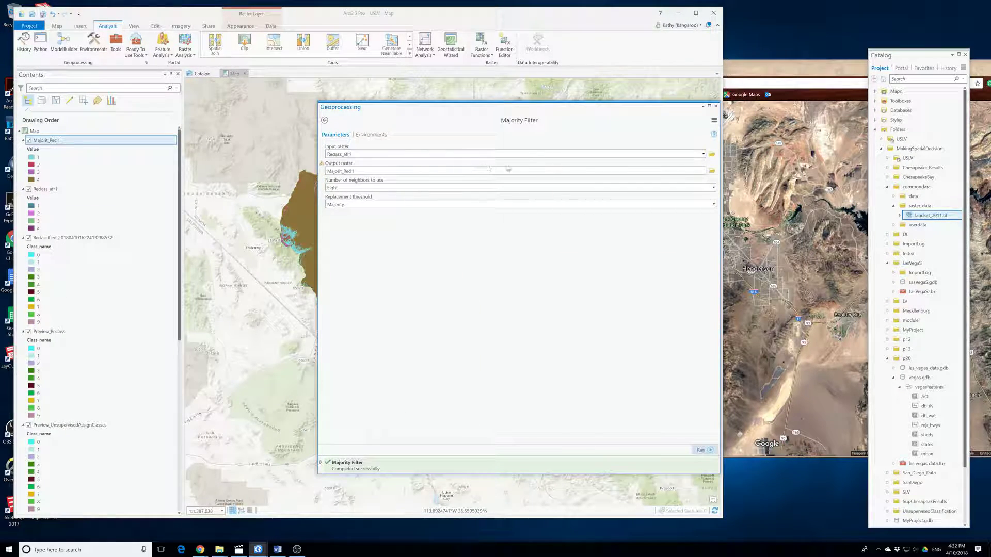
click(703, 154)
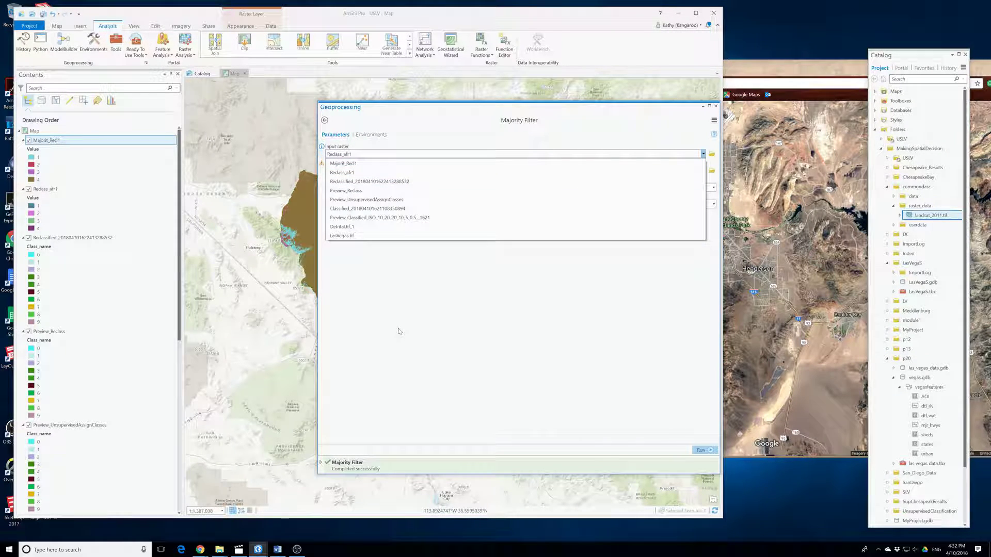
click(359, 164)
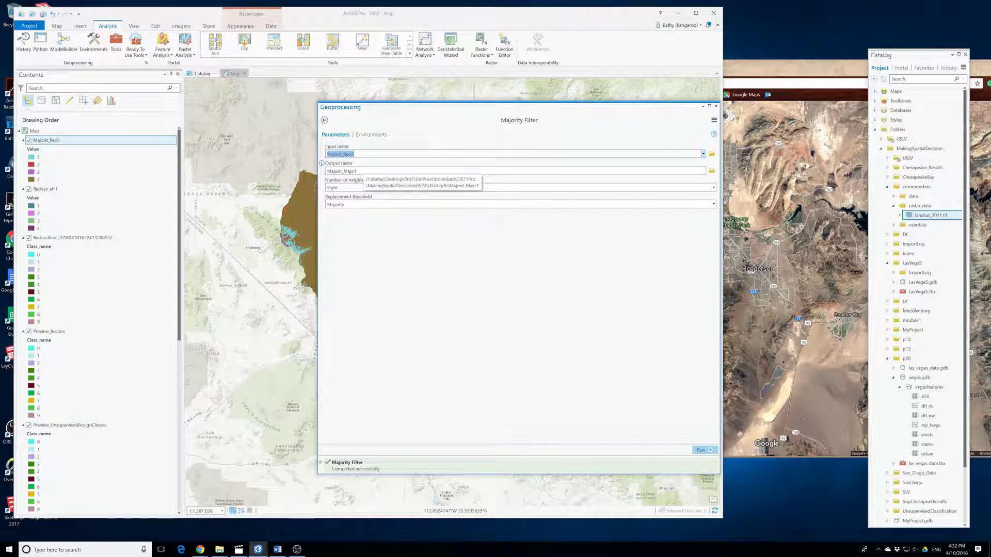
click(360, 172)
double_click(534, 171)
text(LV\USLV.gdb\LVm)
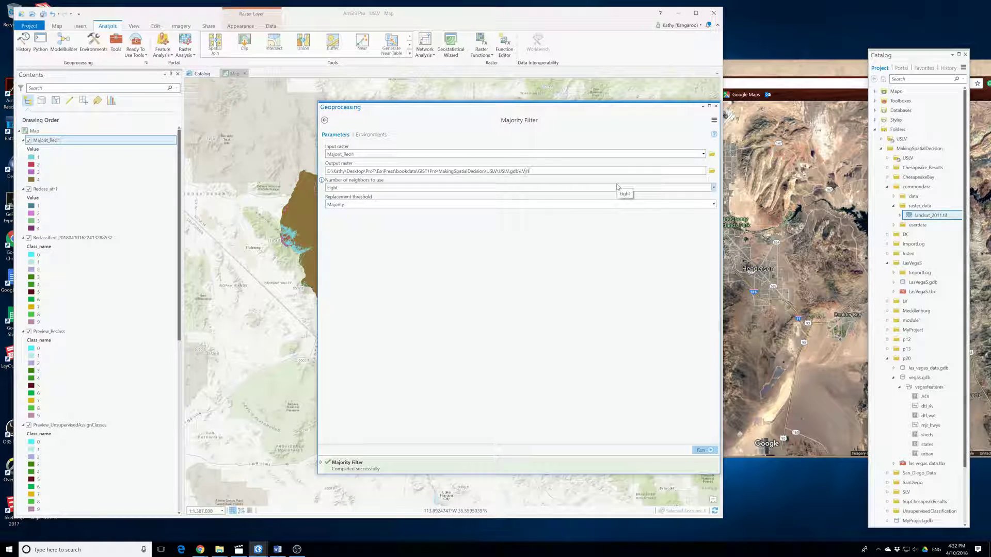
text(f2)
click(700, 450)
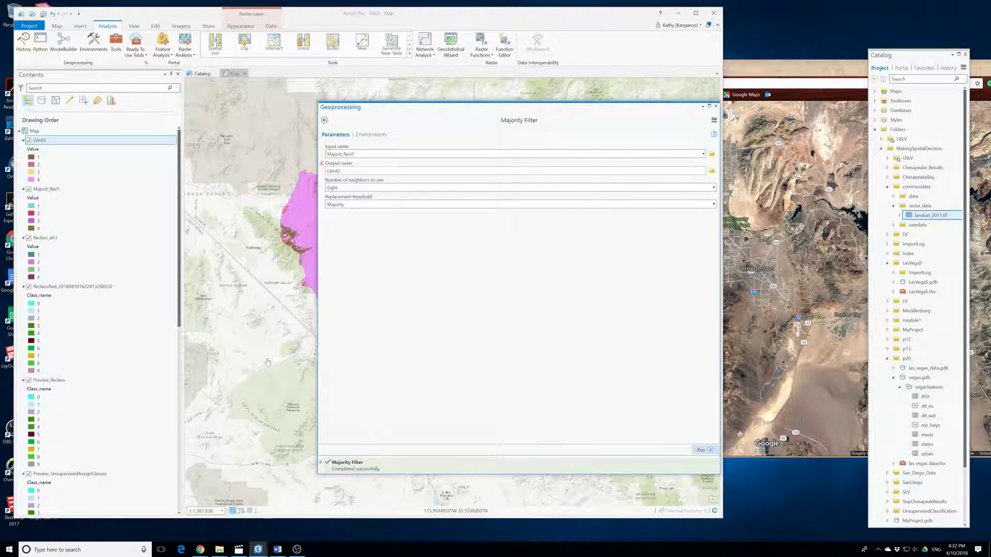
click(715, 106)
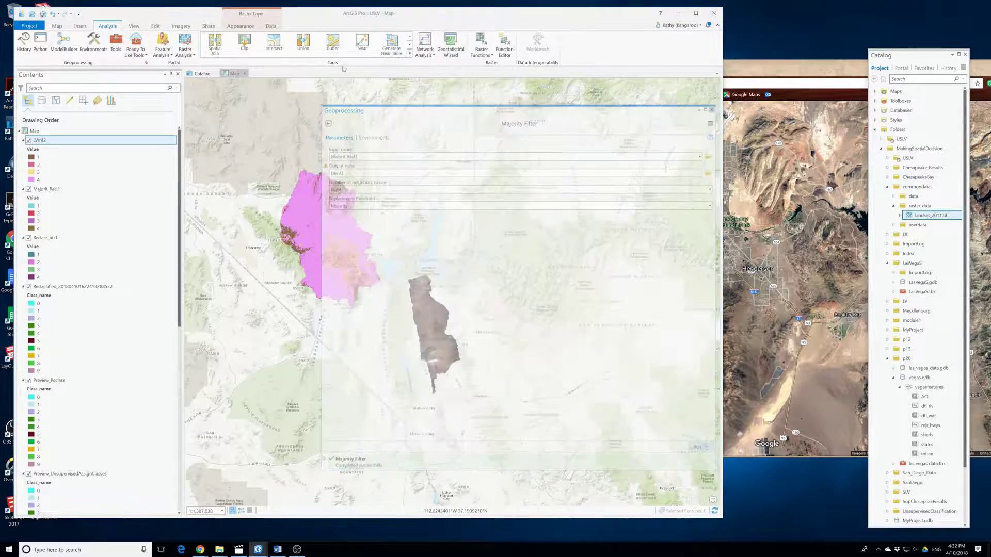
Run Boundary Clean on LVmf2 with Ascending sorting and running expansion and shrinking twice turned off, and close the tool
click(115, 46)
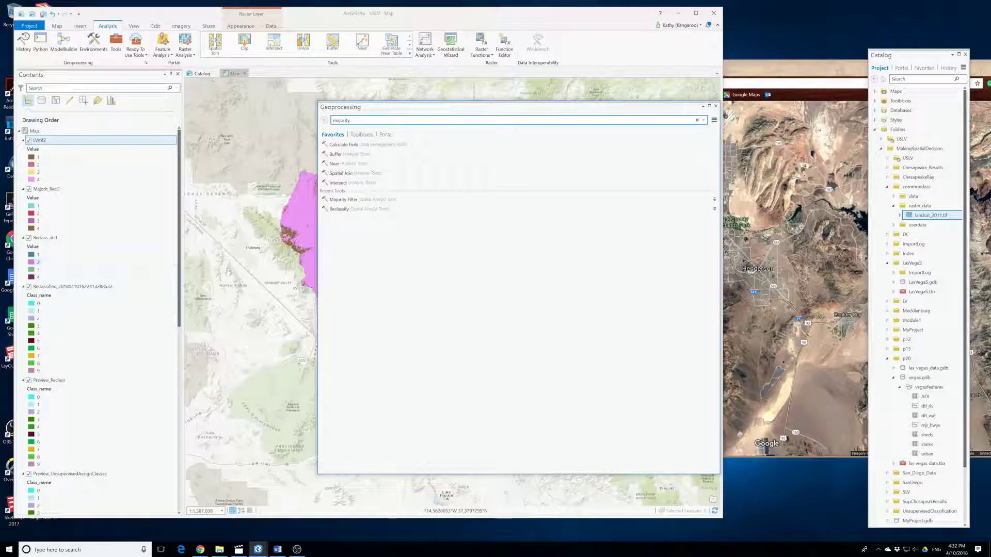
double_click(340, 120)
text(bon)
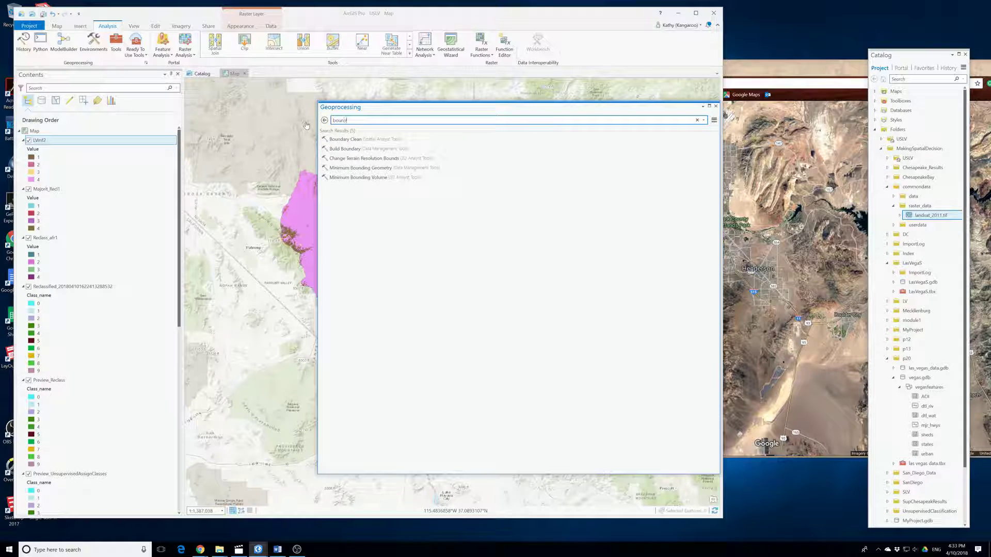
click(357, 139)
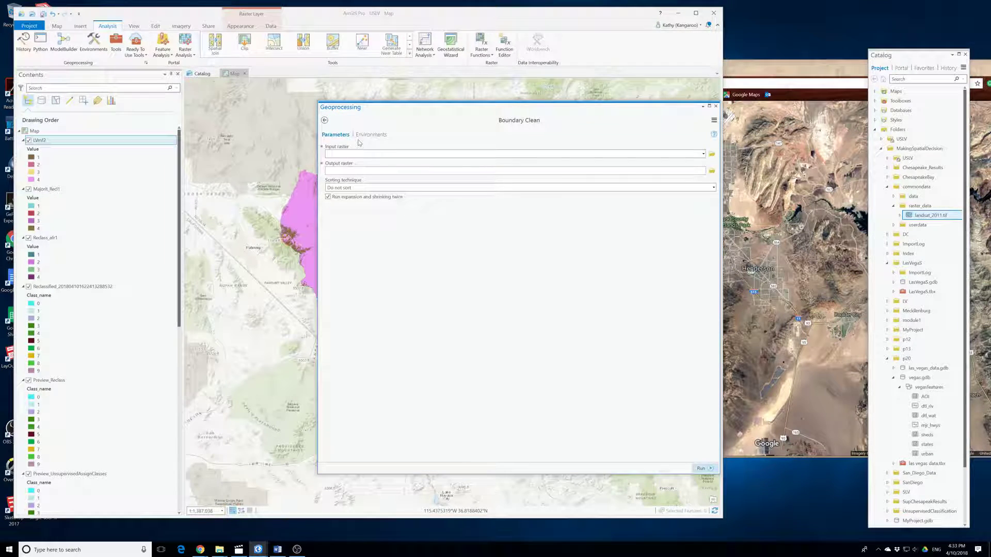
click(702, 154)
click(350, 161)
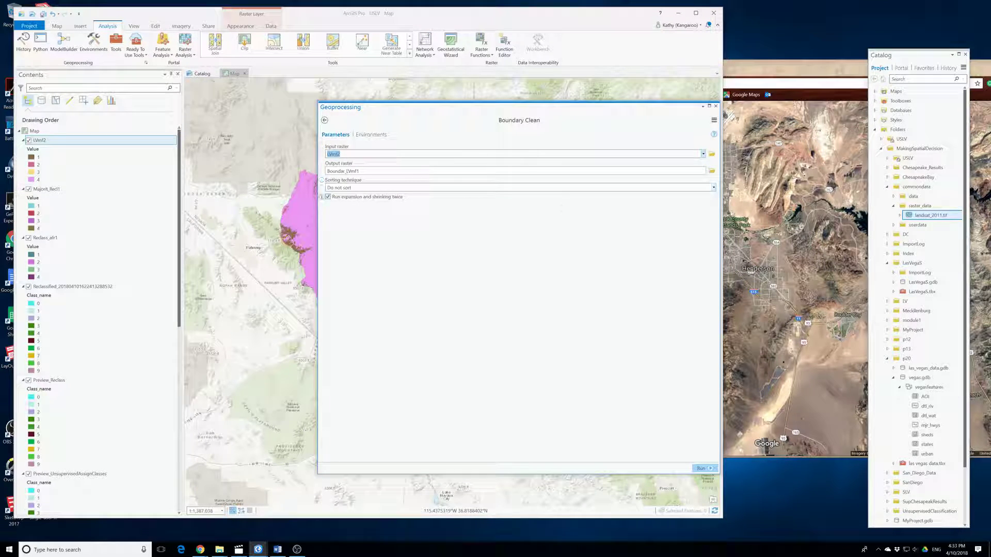
click(714, 188)
click(351, 209)
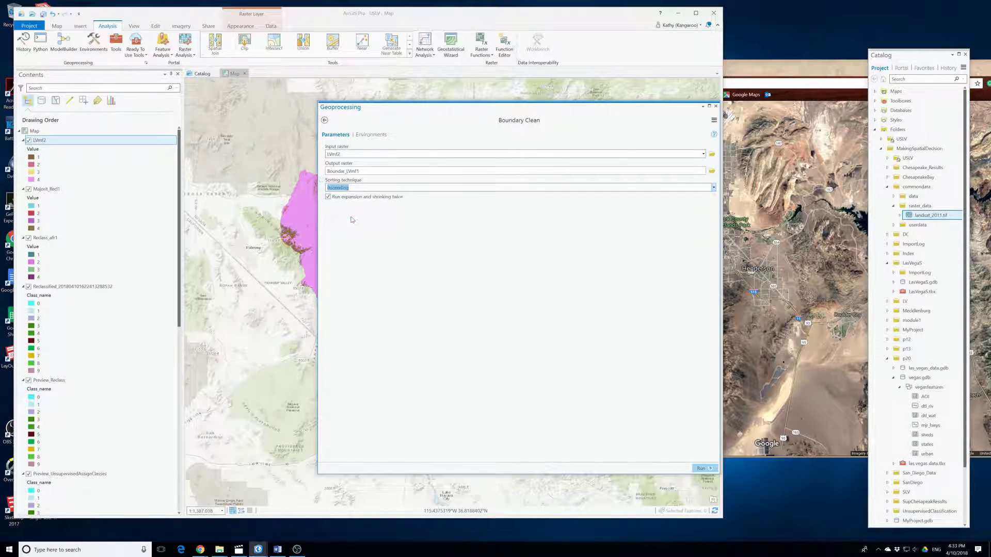
click(329, 198)
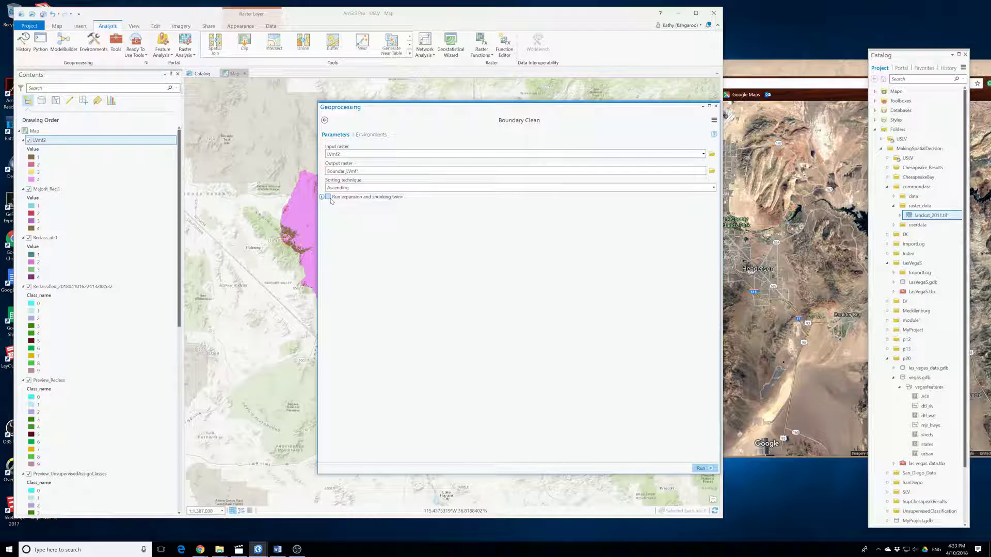
click(702, 468)
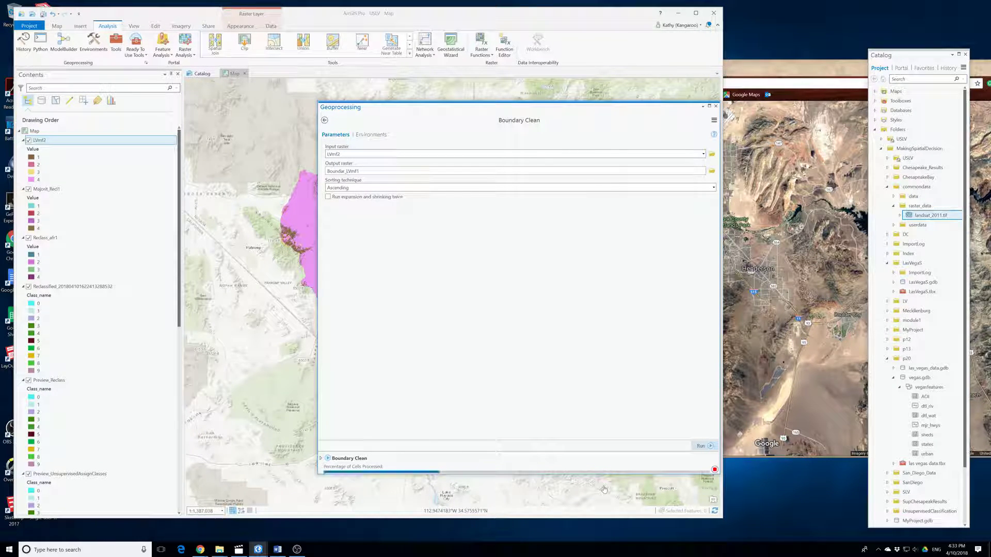
click(716, 106)
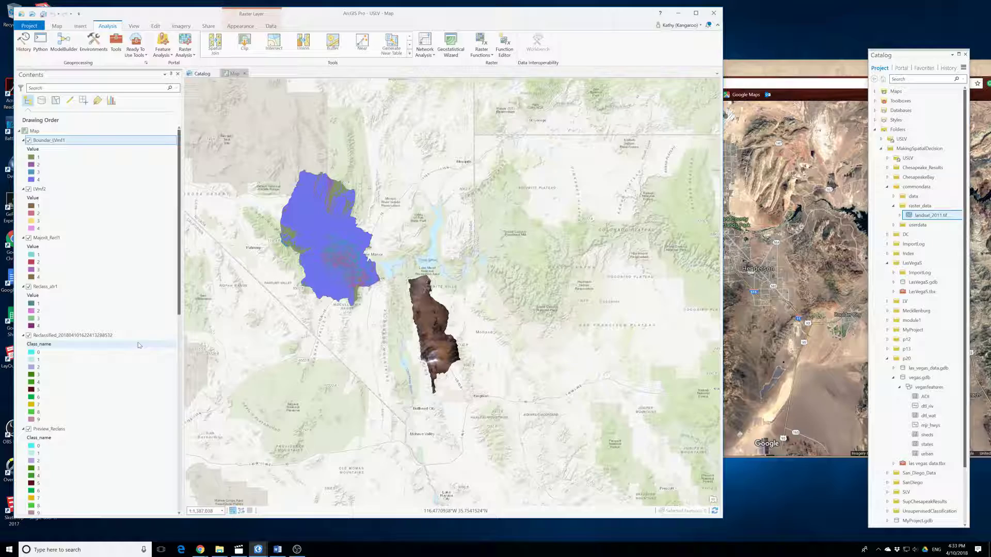
Remove the LVmf2 layer, the first majority filter output and the Reclassify output from the map
right_click(38, 190)
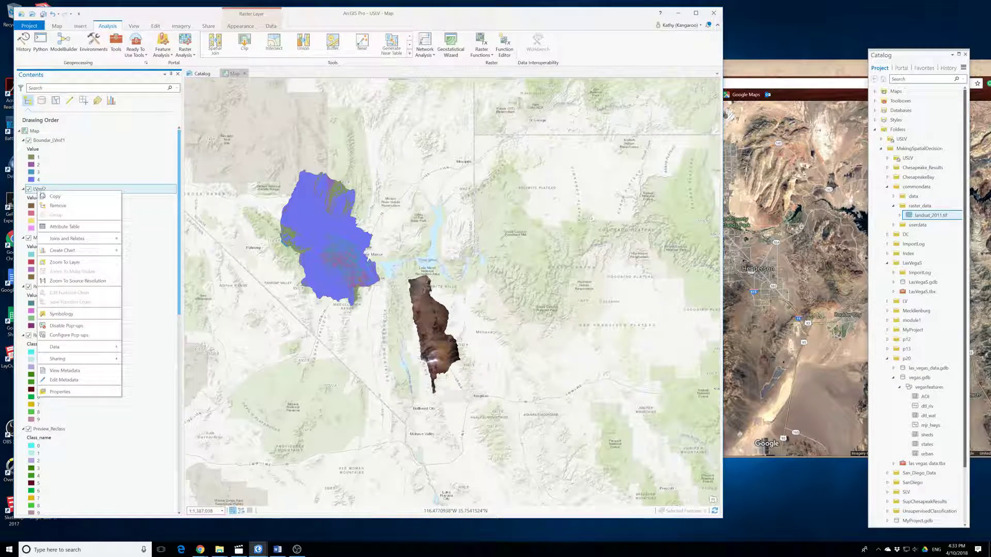
click(58, 206)
right_click(40, 190)
key(Escape)
click(45, 192)
right_click(45, 193)
click(68, 205)
right_click(47, 191)
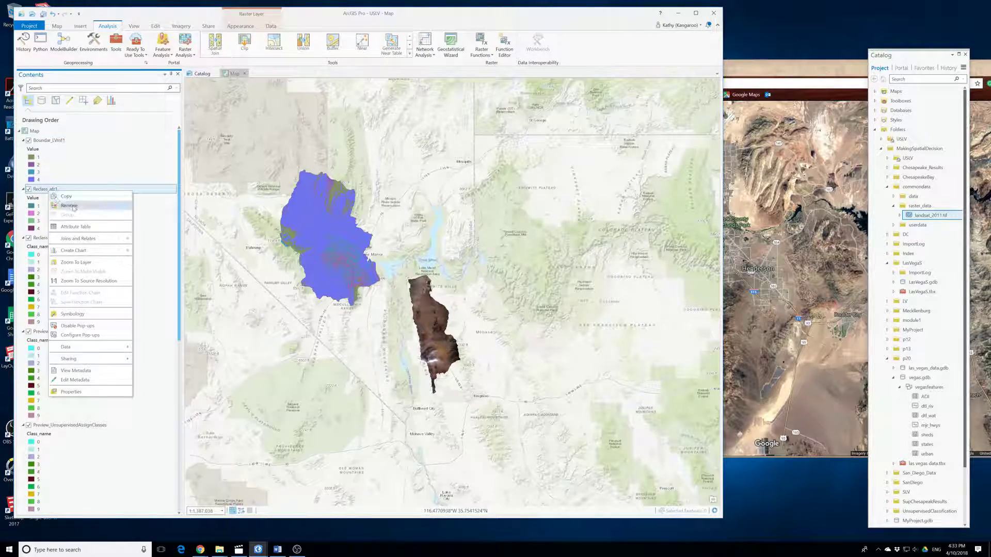
click(72, 206)
Remove the Reclassified, Preview_Reclass and Preview_UnsupervisedAssignClasses layers from the map
right_click(44, 190)
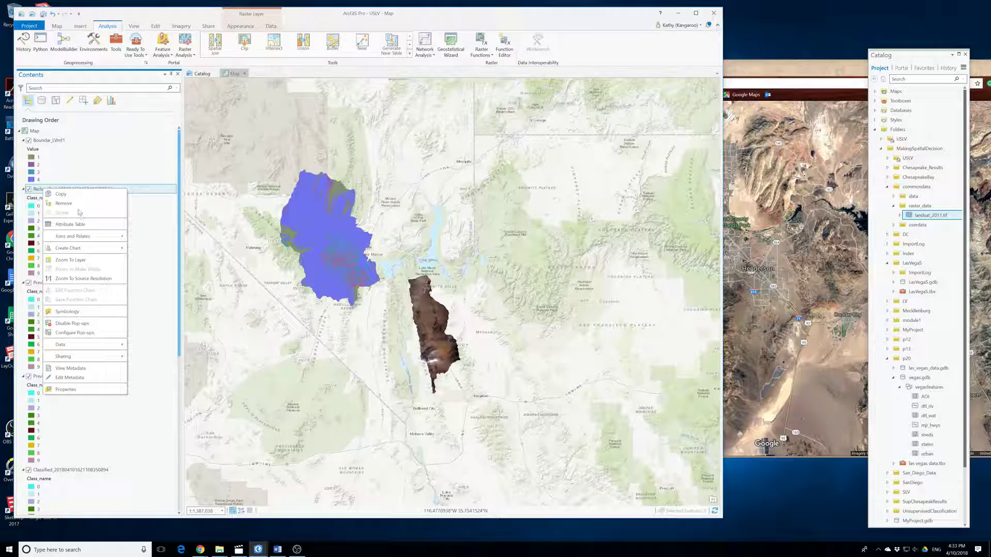
click(63, 203)
right_click(44, 190)
click(63, 204)
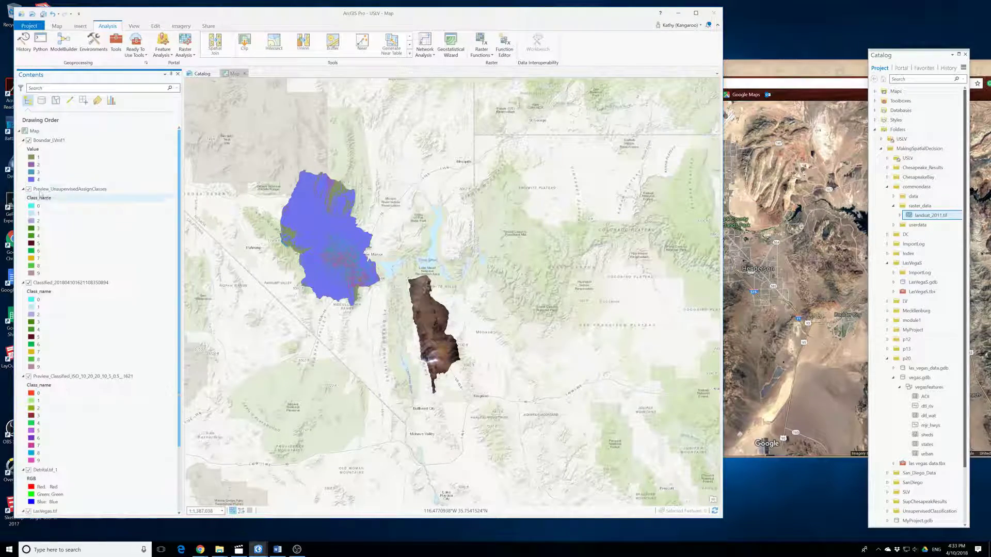
right_click(39, 190)
click(59, 204)
right_click(45, 196)
click(62, 209)
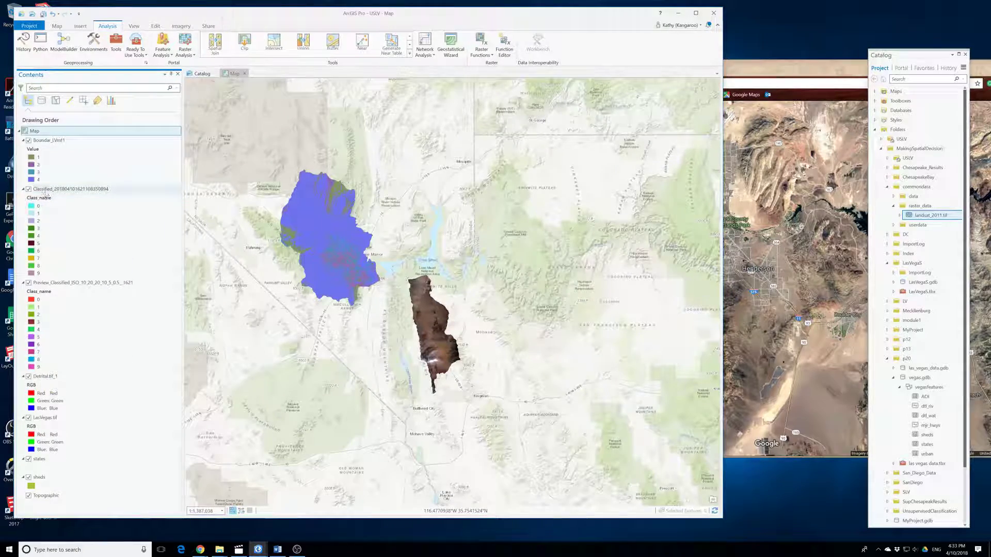
Remove the Classified, Preview_Classified and LasVegas.tif layers from the map
right_click(45, 192)
click(75, 207)
right_click(49, 191)
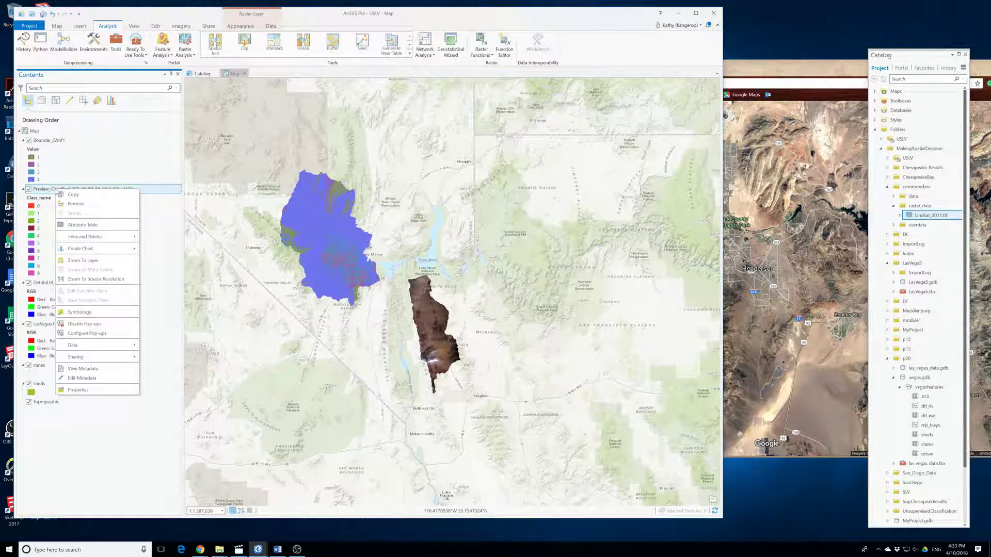
click(70, 203)
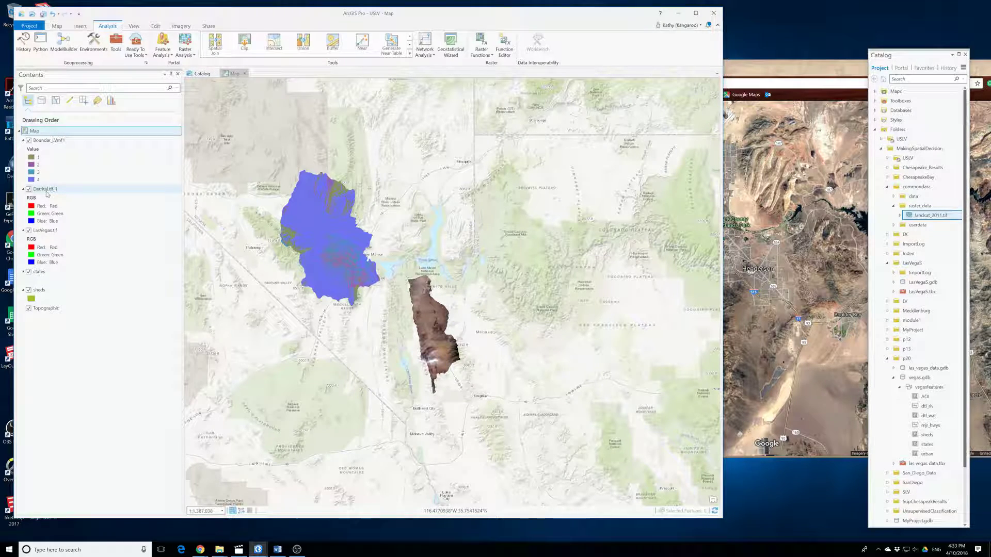
right_click(35, 235)
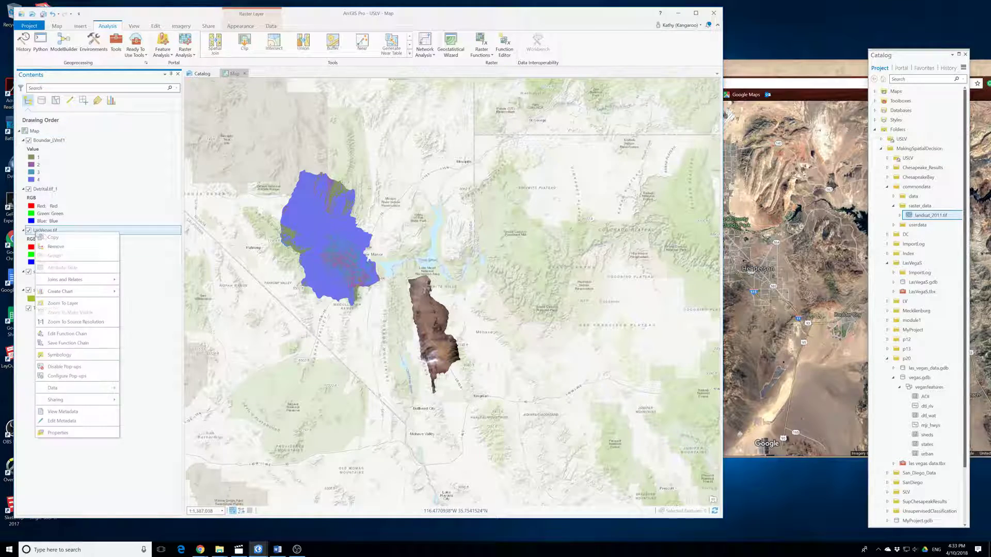
click(59, 247)
Open the boundary-cleaned raster's attribute table and run Summary Statistics on it with the Sum of the Count field
right_click(45, 140)
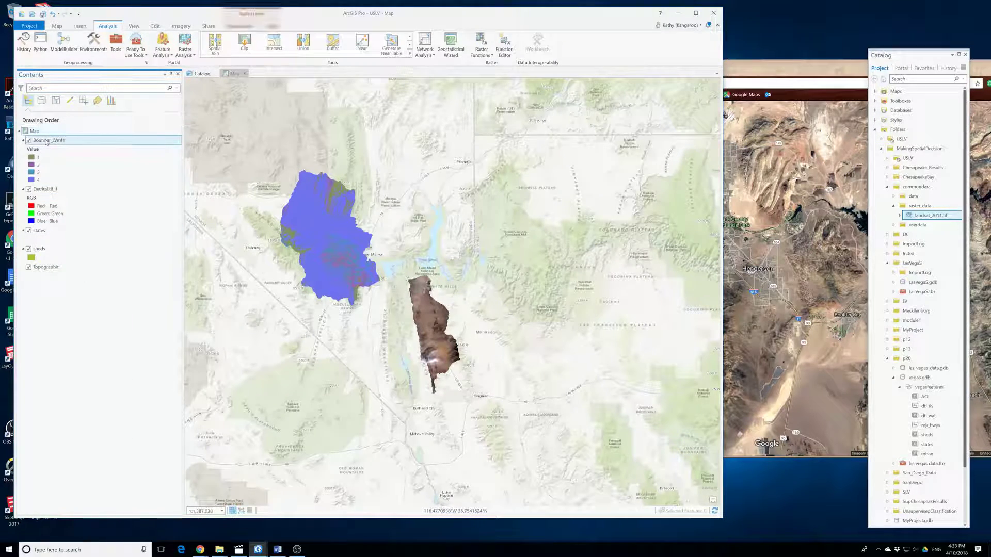
click(73, 176)
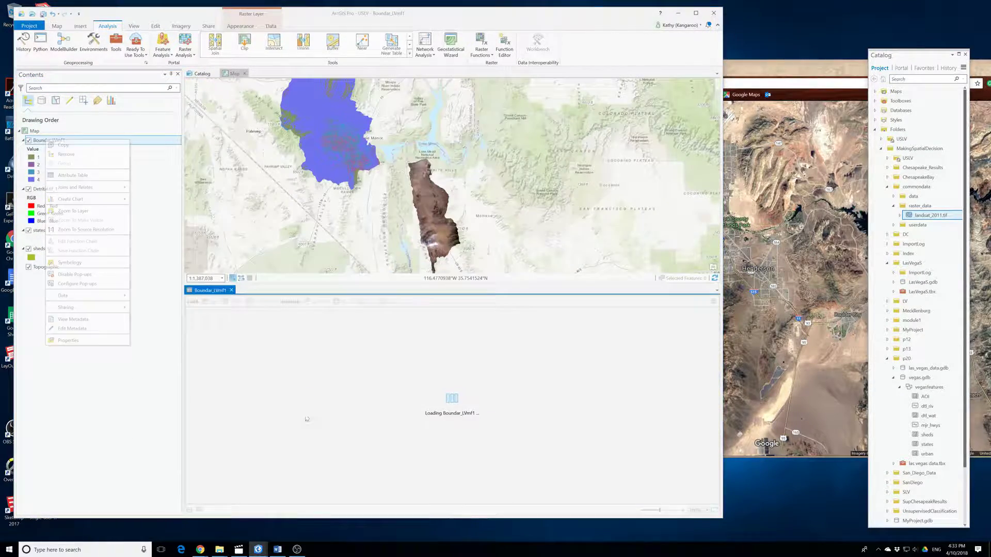
right_click(246, 312)
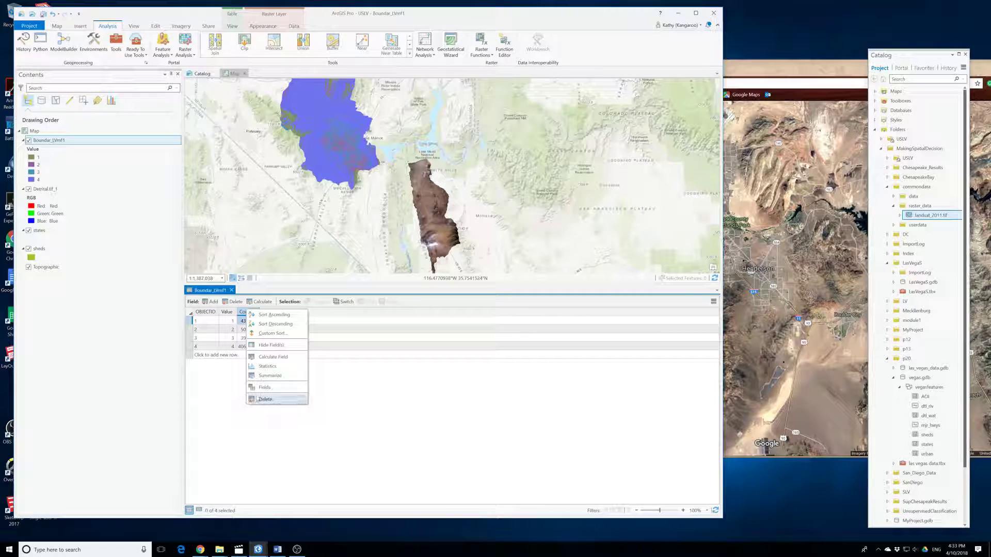
click(277, 376)
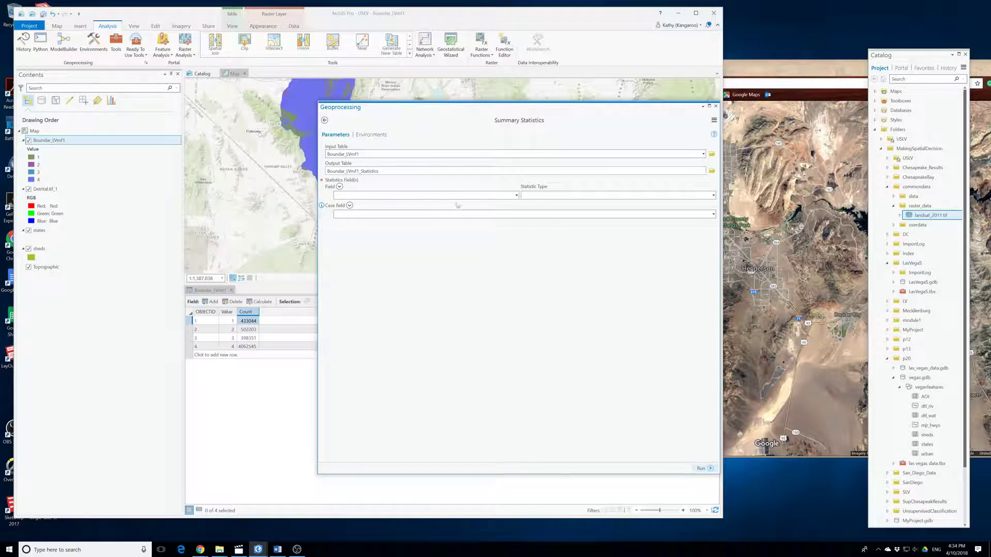
click(516, 195)
click(394, 223)
click(700, 468)
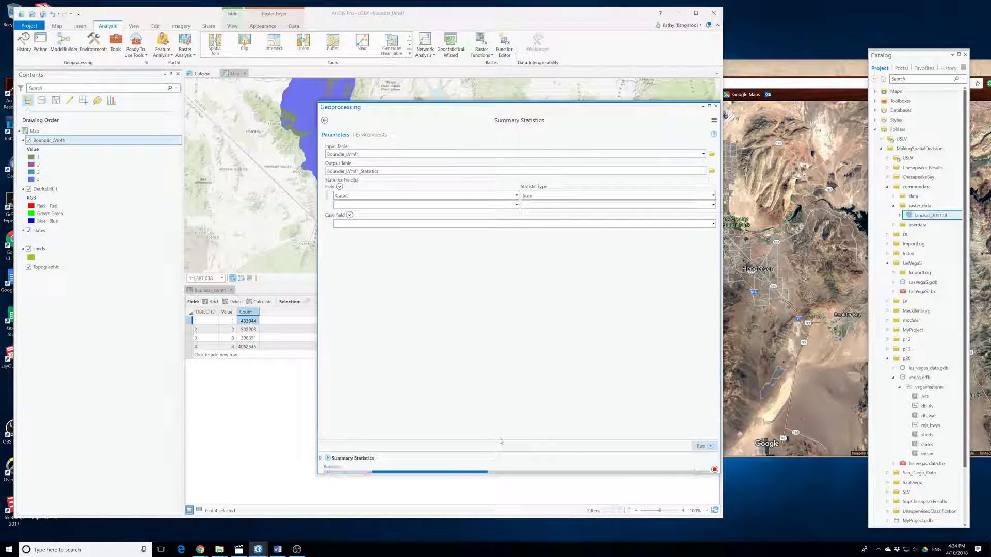
Add a field named Percent with data type Float to the boundary-cleaned raster's attribute table
click(715, 106)
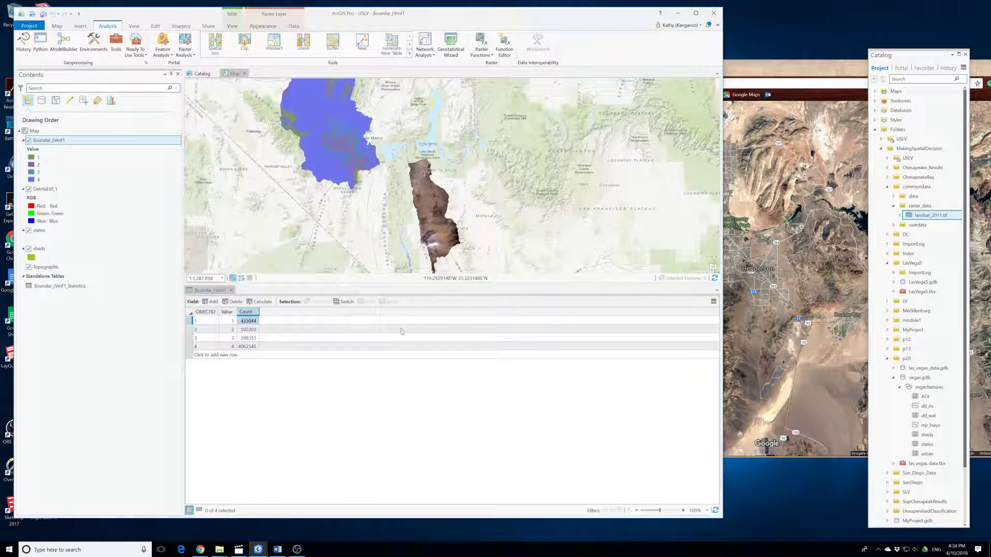
click(215, 303)
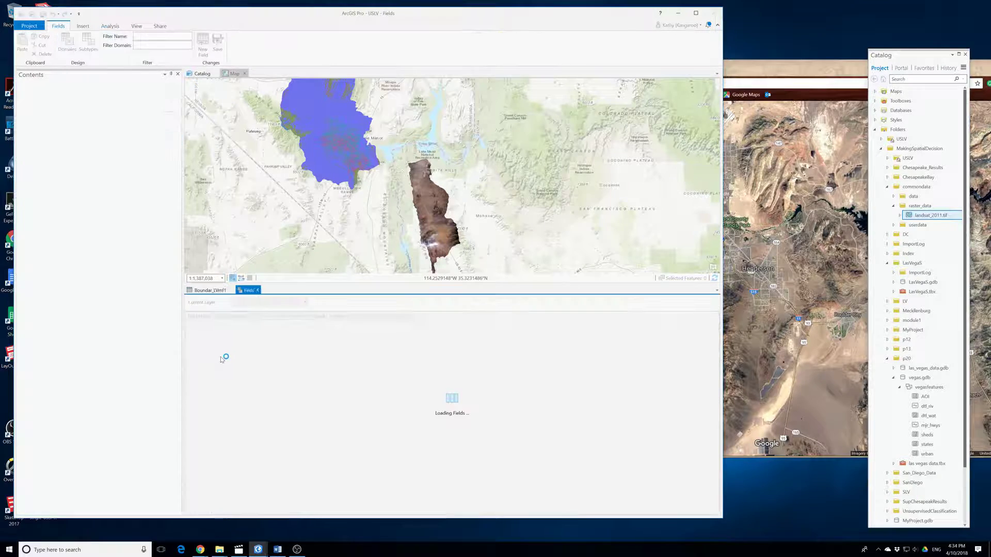
text(Percent)
key(Tab)
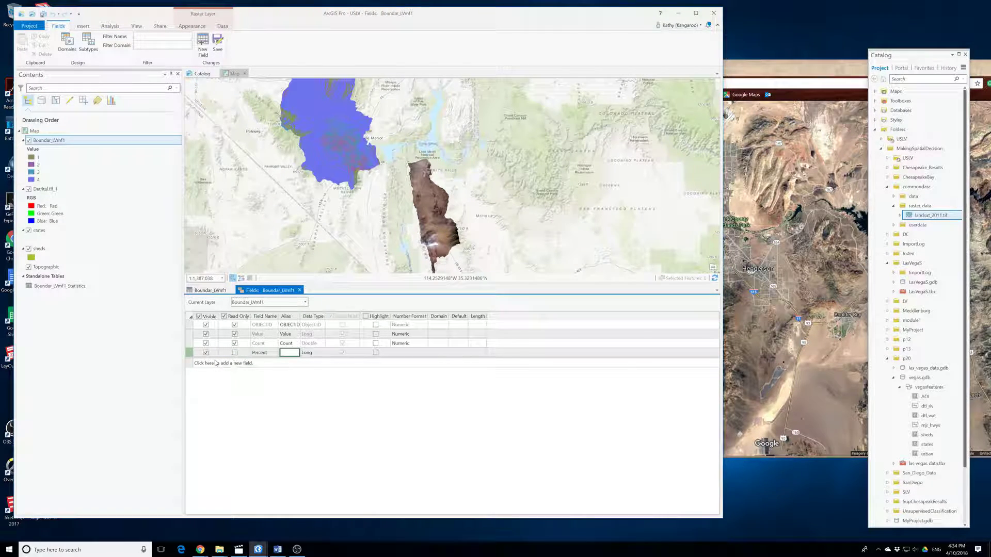
click(321, 353)
click(311, 382)
click(406, 353)
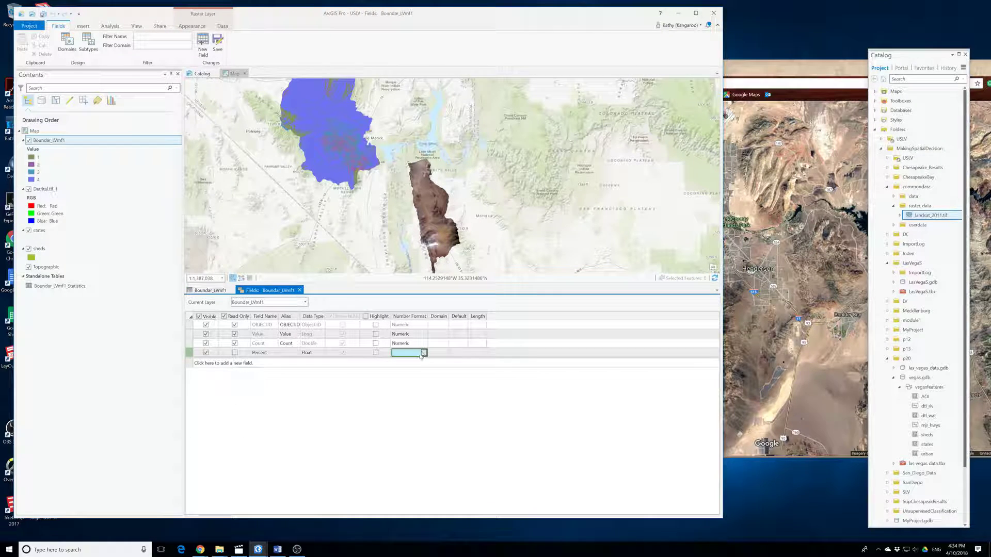
Set the Percent field's number format to Percentage, save the field changes and close the fields view
click(423, 353)
click(377, 251)
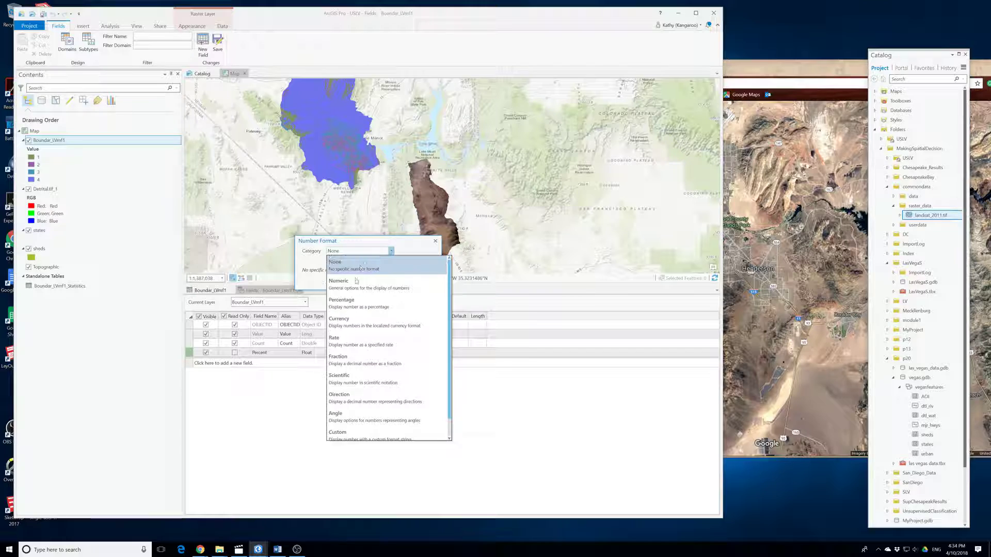
click(351, 301)
drag(357, 309, 341, 313)
click(393, 425)
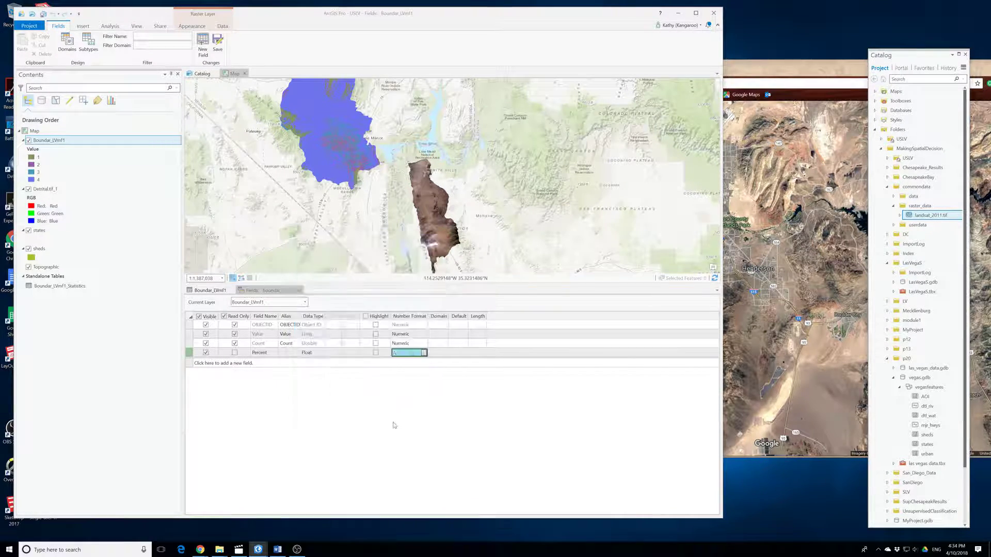
click(217, 41)
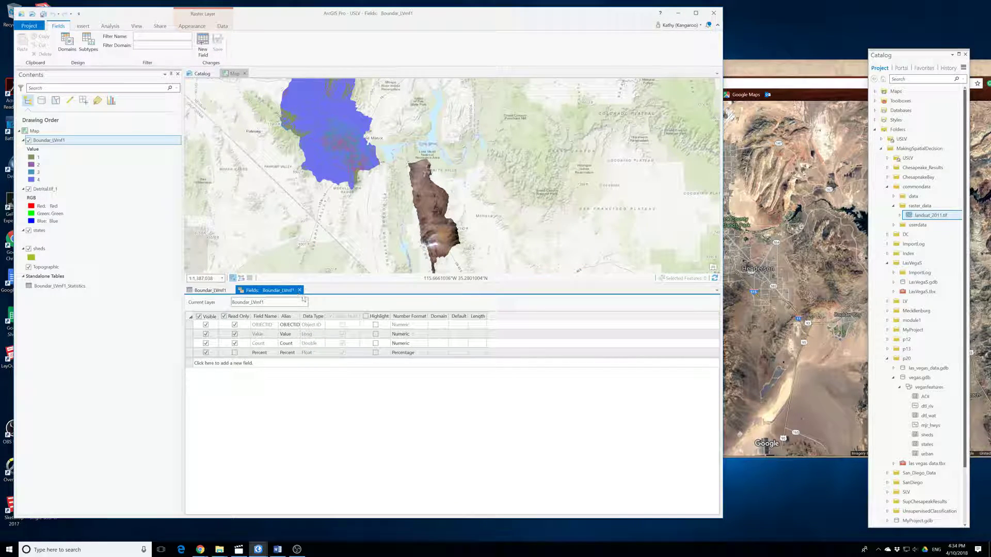
click(299, 290)
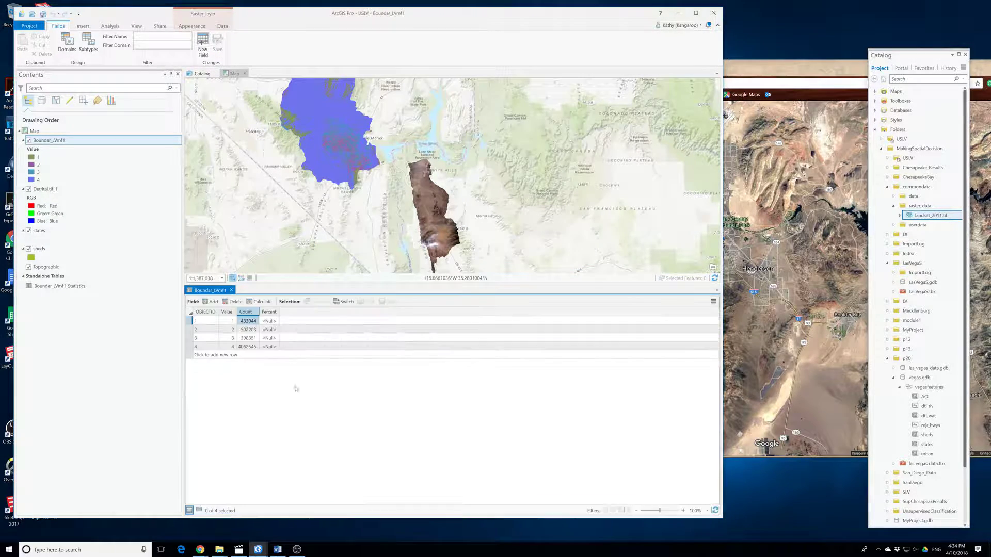
Open the Boundar_LVmf1_Statistics table to read the sum of the Count field, and close it
right_click(277, 312)
click(133, 334)
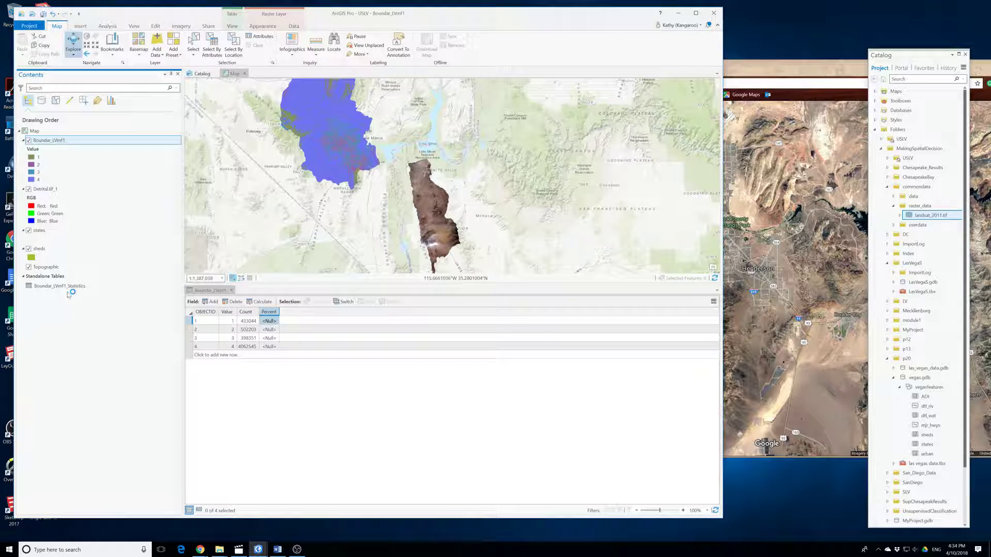
click(75, 287)
right_click(76, 288)
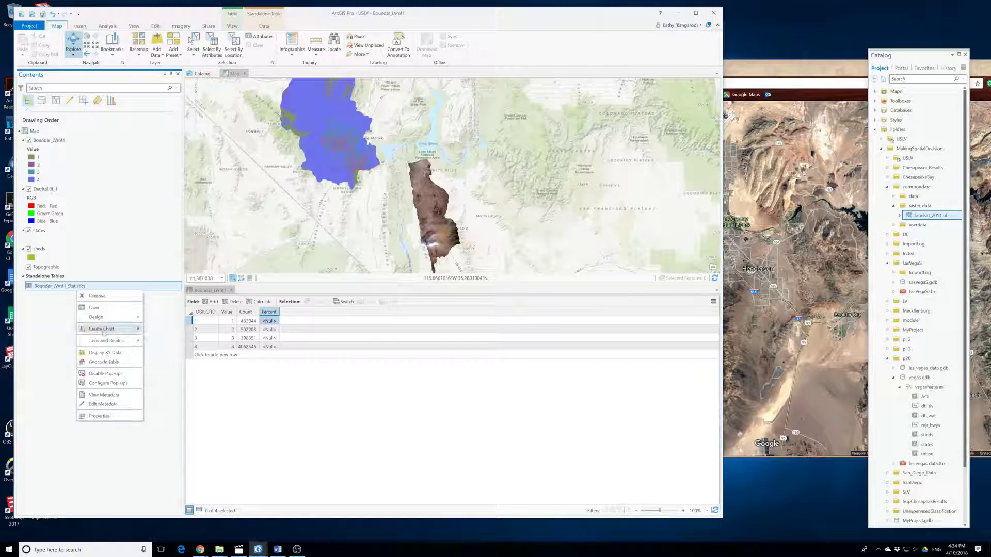
click(94, 307)
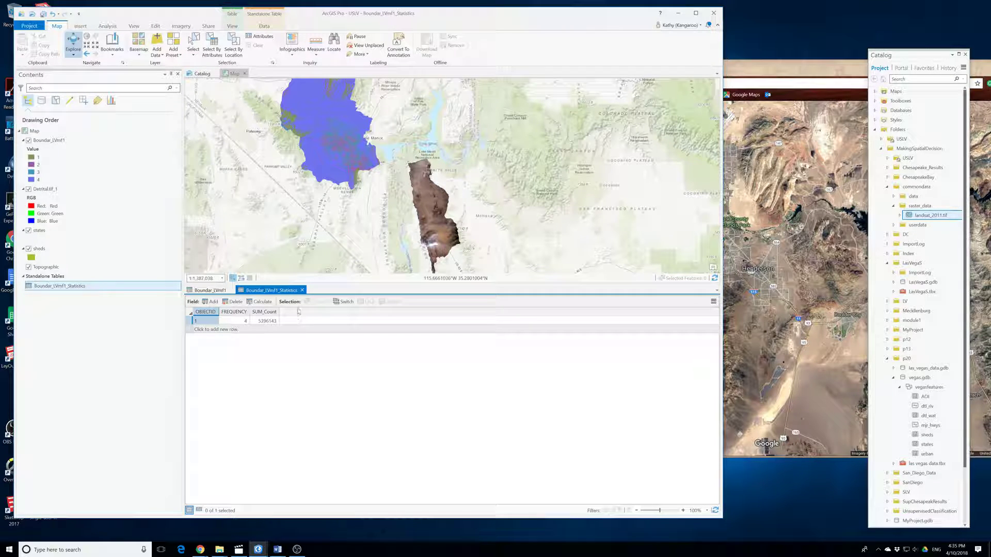
click(302, 290)
Calculate the Percent field with the expression !Count! / 5396143 * 100 and close the attribute table
right_click(266, 312)
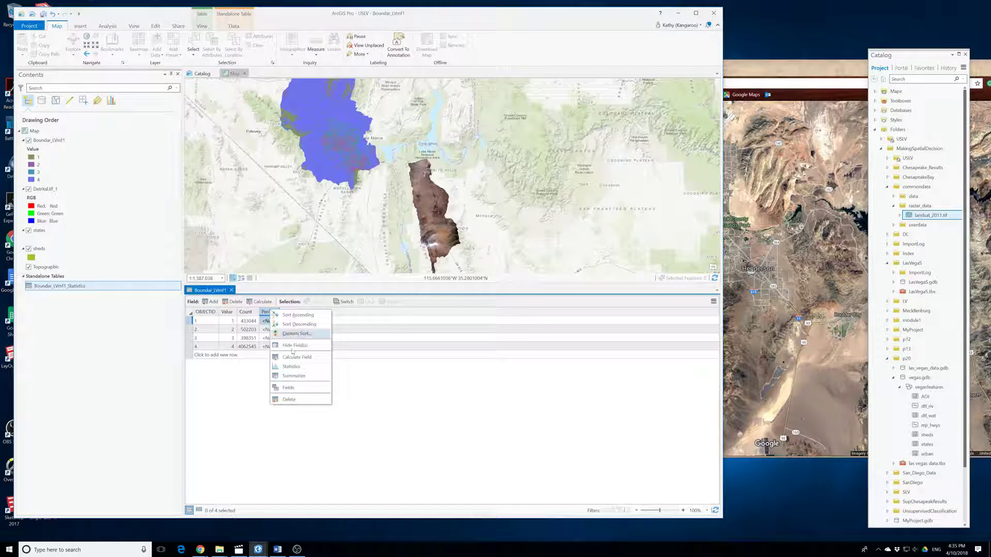
click(300, 357)
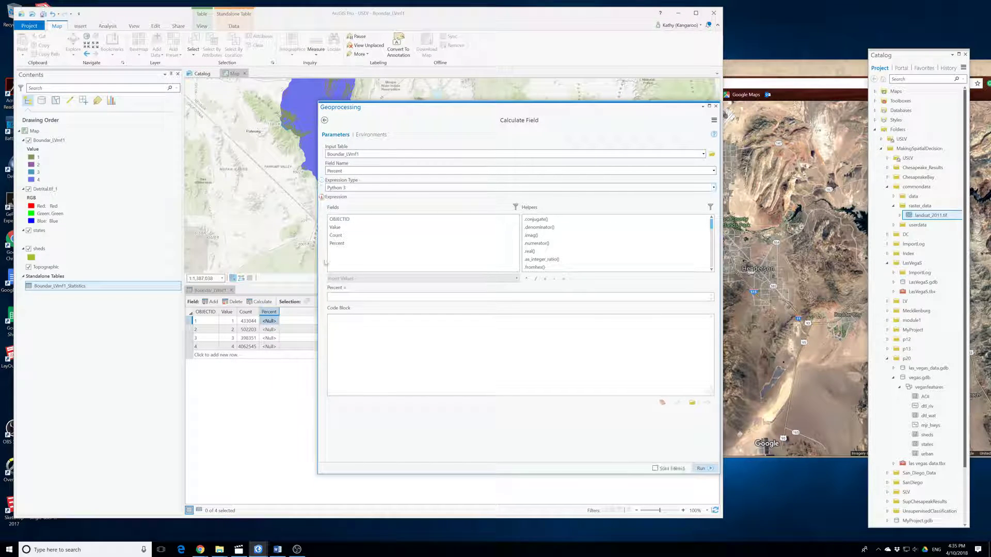
click(342, 236)
double_click(342, 236)
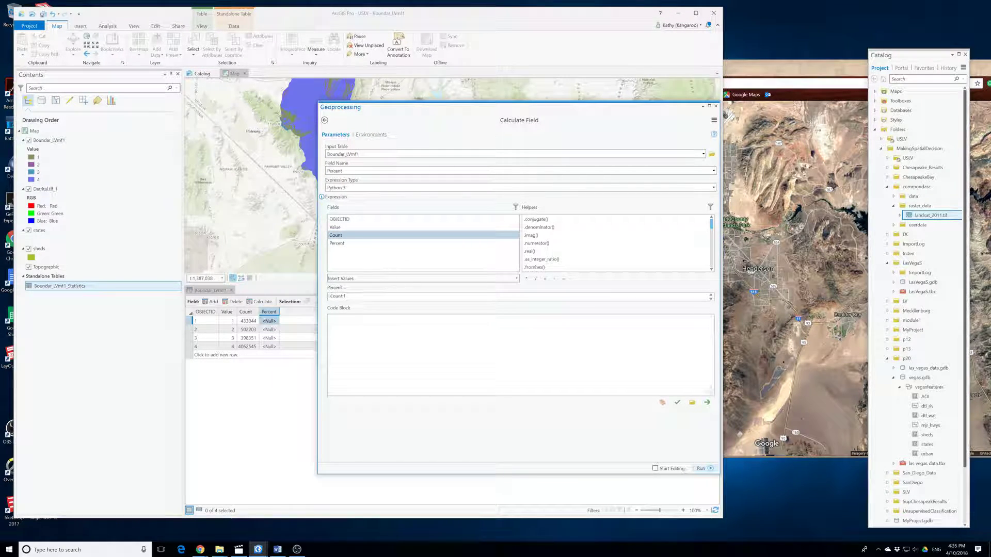
click(535, 279)
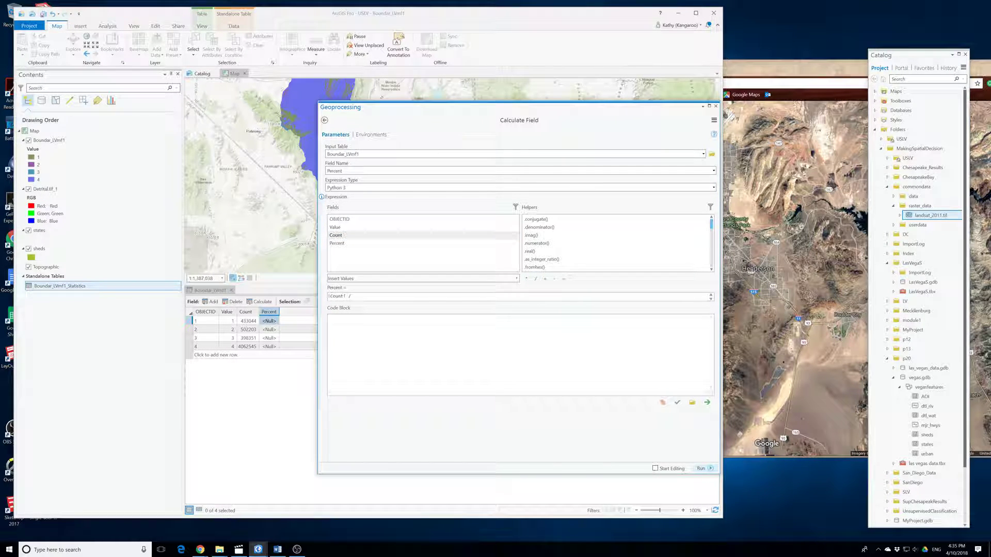
text(5396143 *)
click(526, 279)
text(100)
click(700, 469)
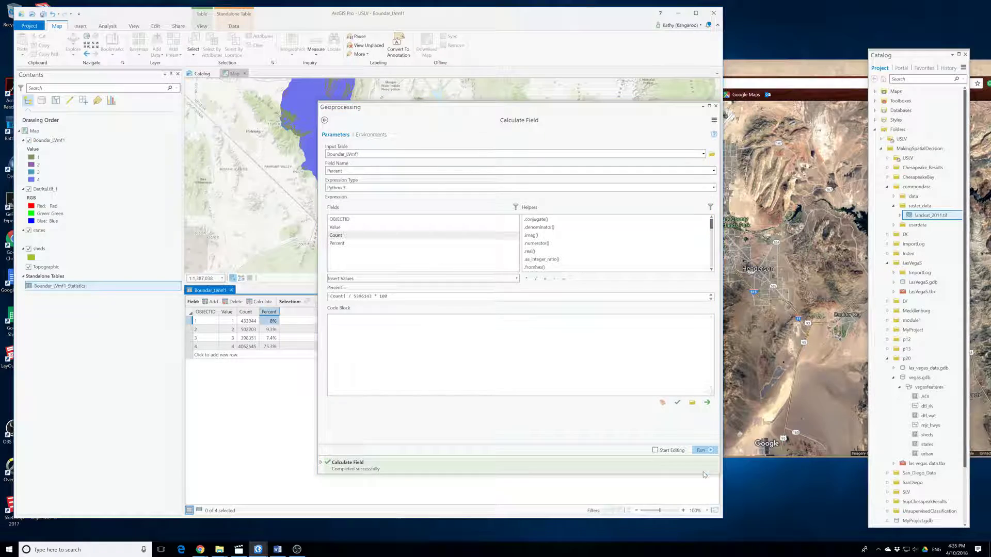
click(715, 105)
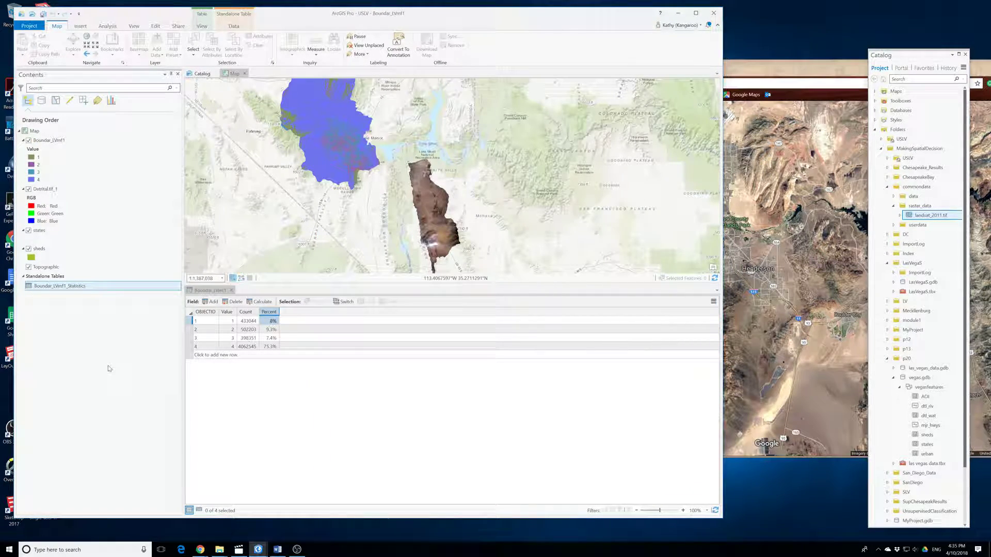
click(232, 290)
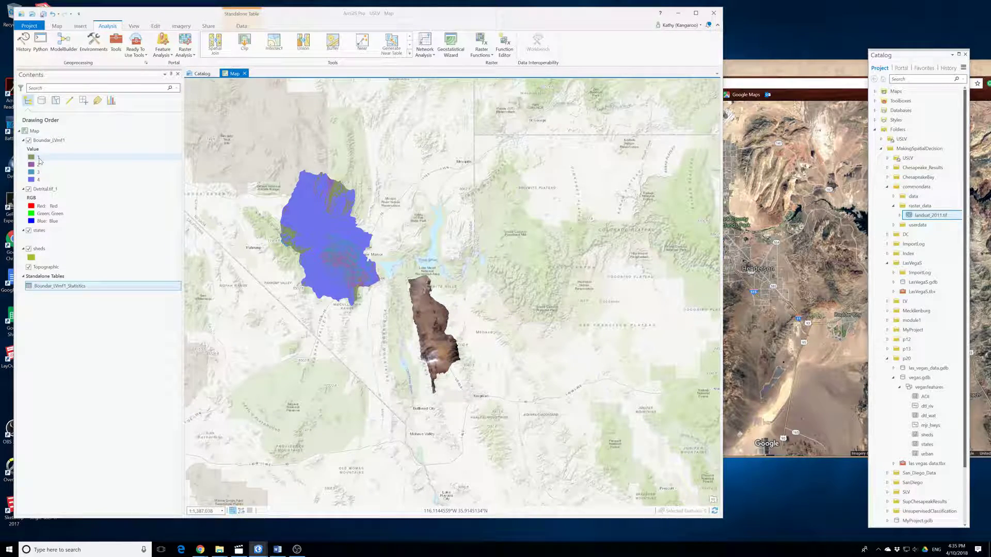
right_click(40, 161)
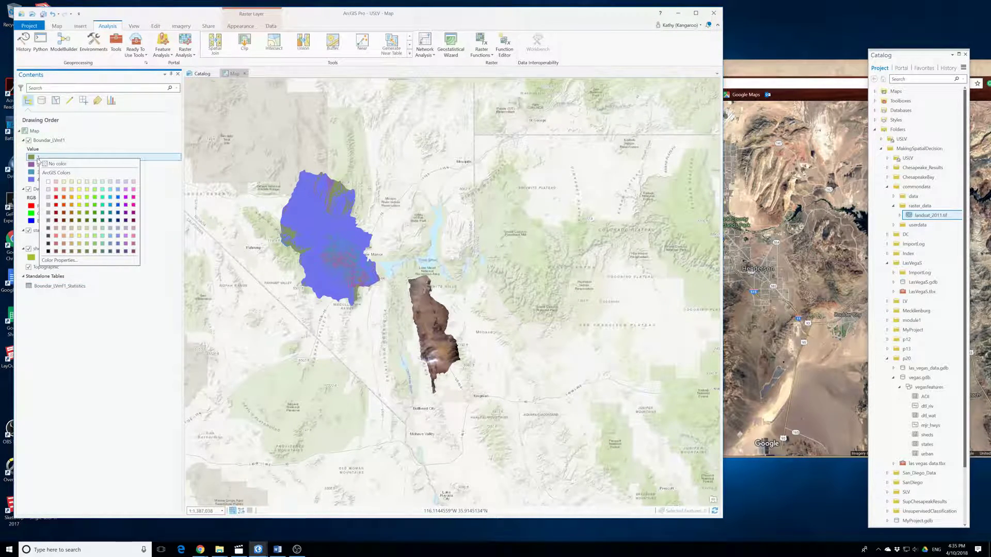
click(44, 140)
right_click(44, 140)
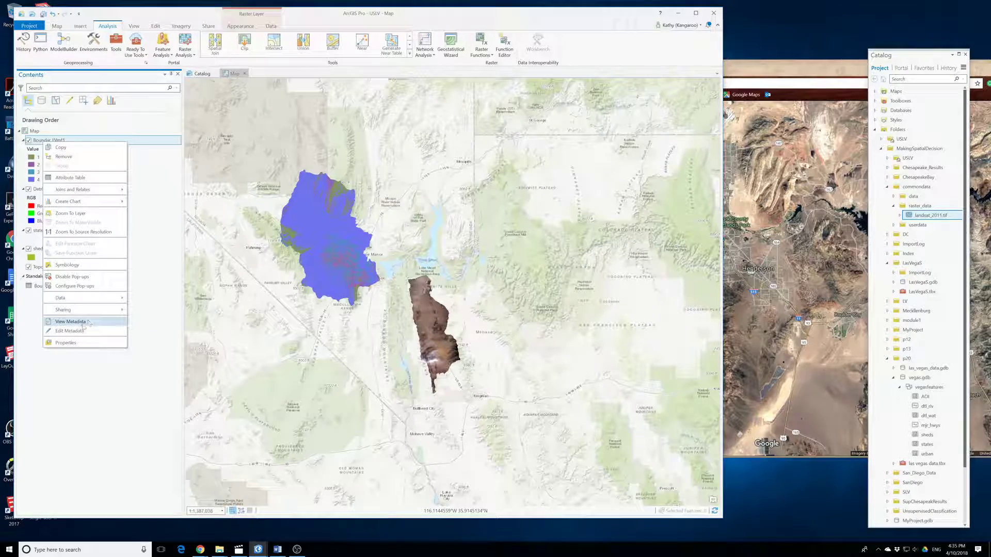
click(65, 343)
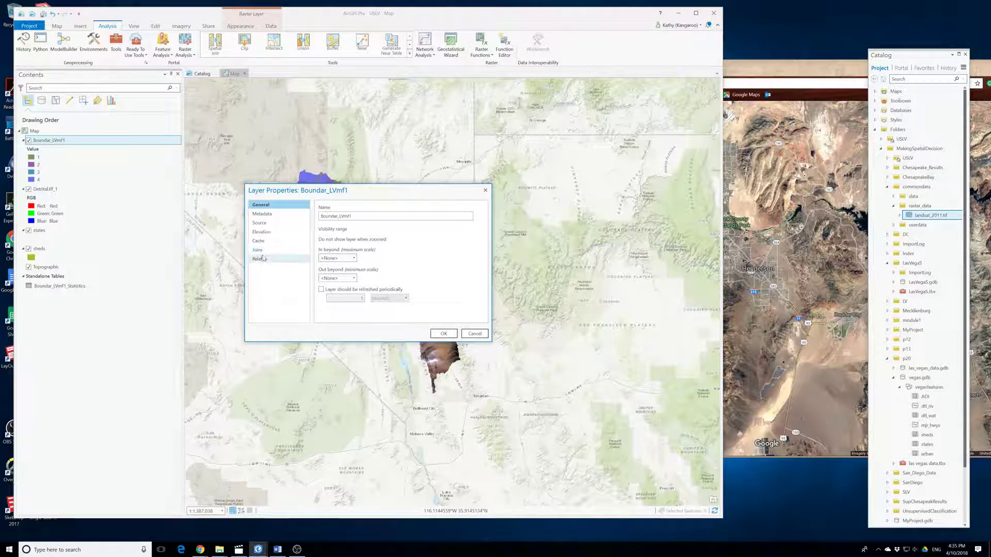
click(474, 333)
Open the symbology of the Boundar_LVmf1 layer and label value 1 Evergreen and value 2 Developed
right_click(51, 140)
click(74, 264)
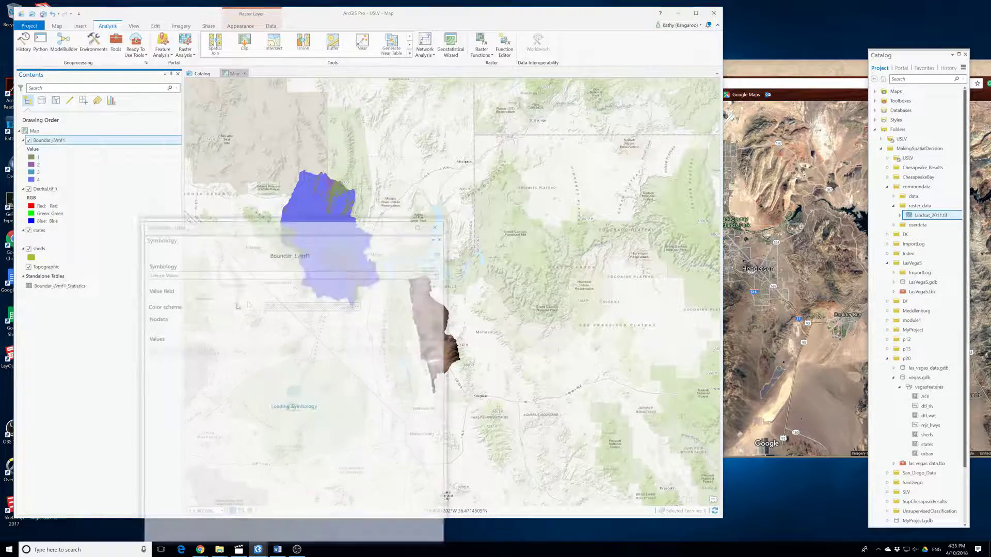
double_click(209, 376)
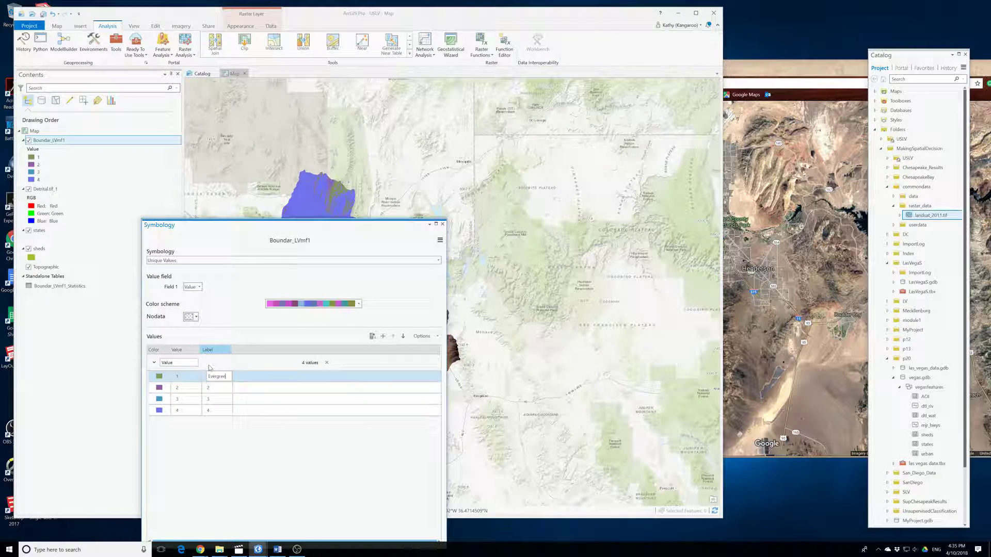
click(222, 389)
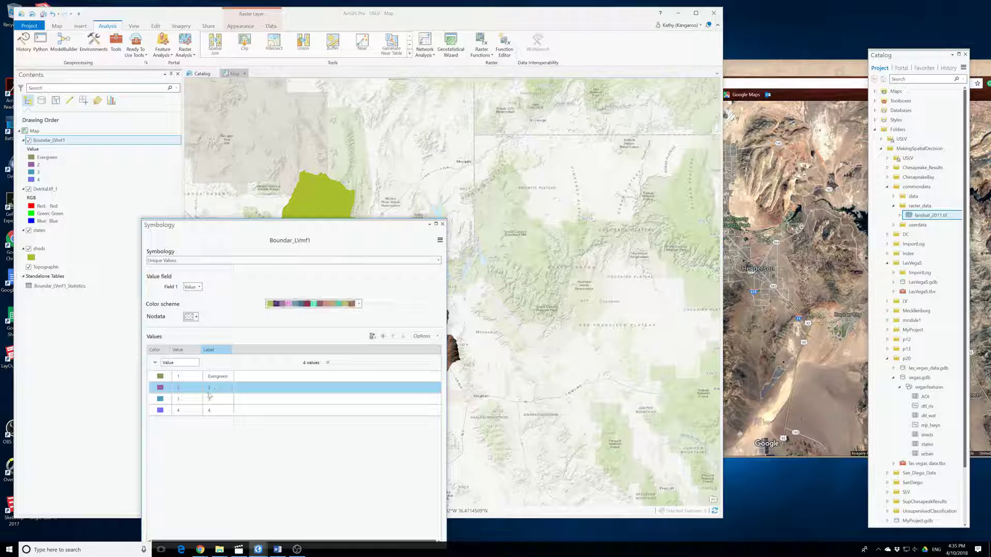
click(208, 388)
click(217, 399)
click(215, 391)
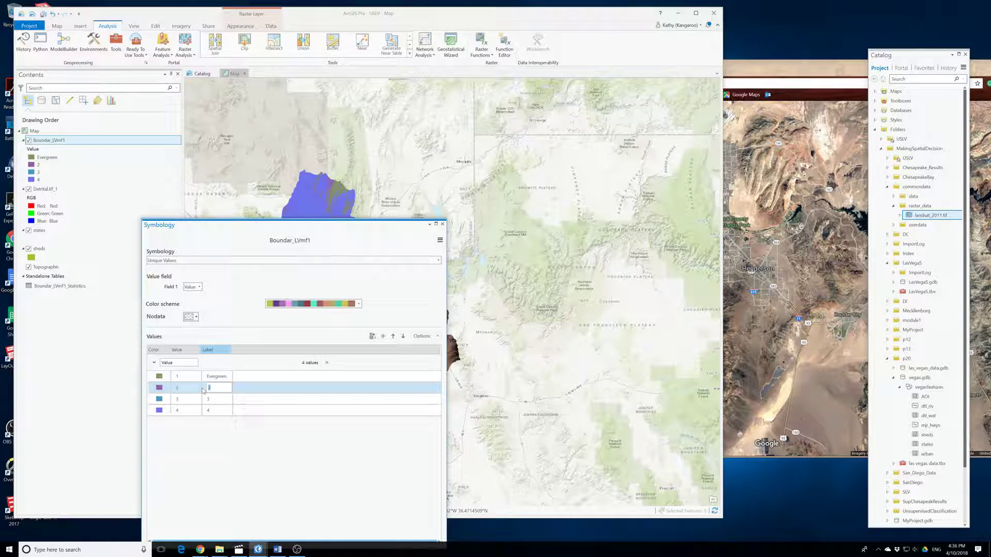
text(Drveloped)
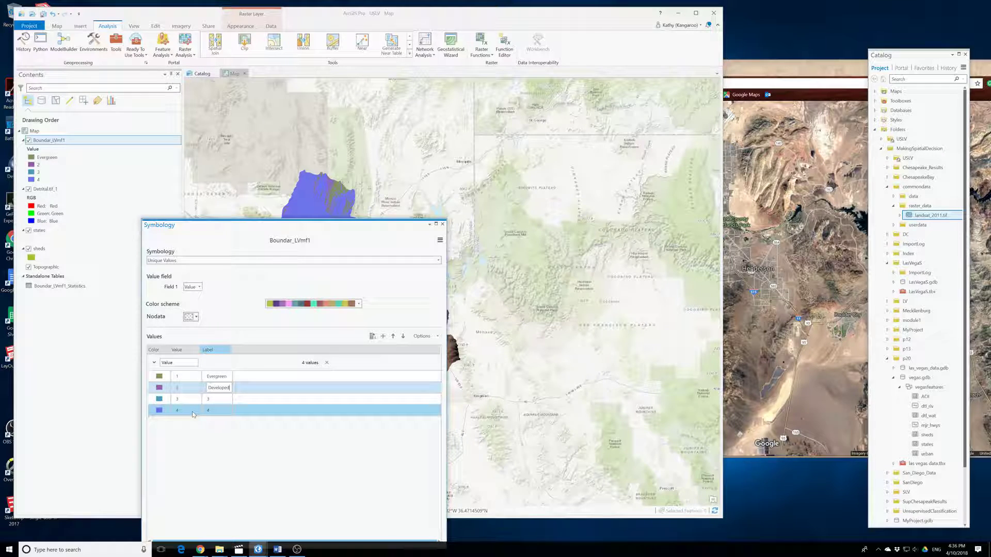
Label value 3 Scrub/Shrub and value 4 Barren in the layer's symbology
click(218, 401)
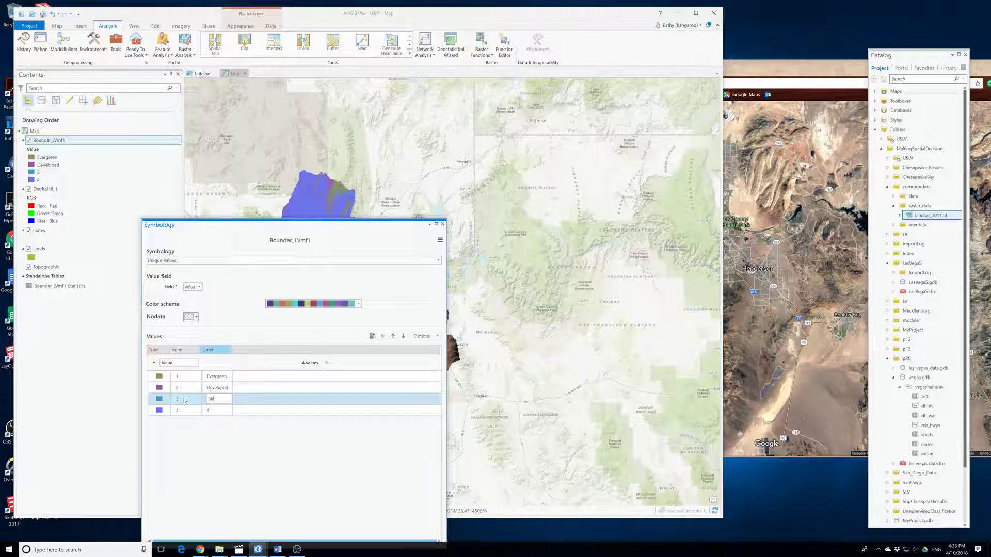
text(Scrub/Shrub)
click(209, 410)
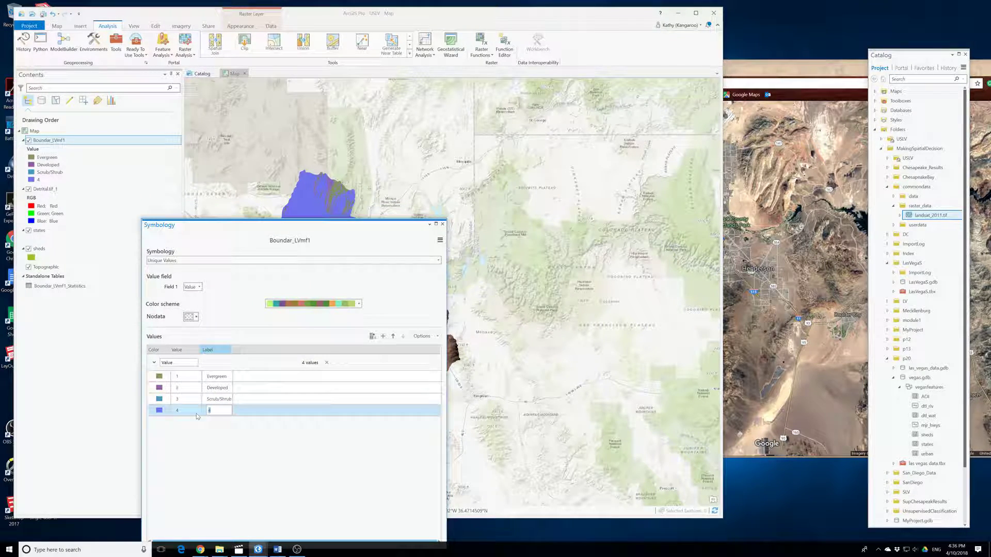
text(Barren)
Switch to the SLV project's layout window and place it so its land cover legend and the class list are both visible
mouse_move(257, 549)
click(291, 519)
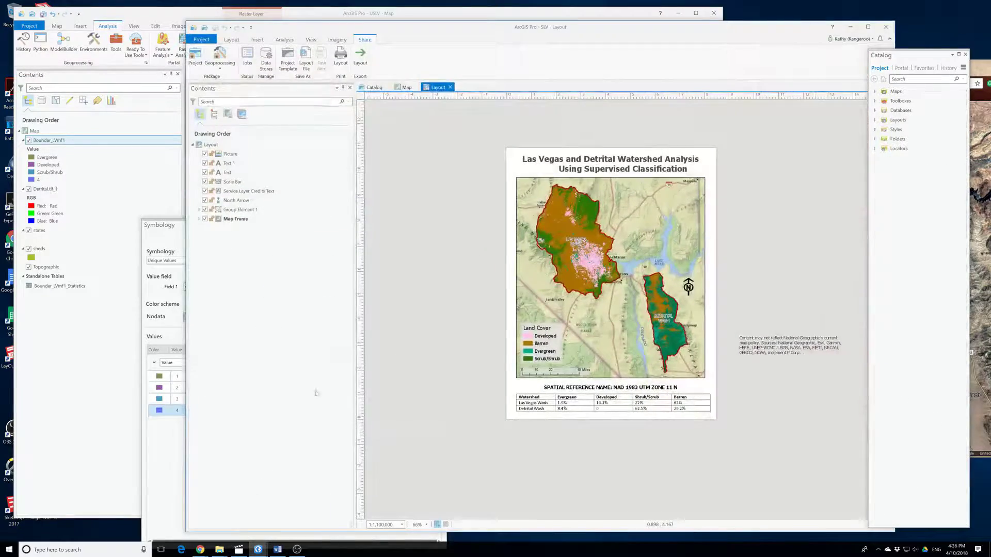
drag(440, 37, 511, 46)
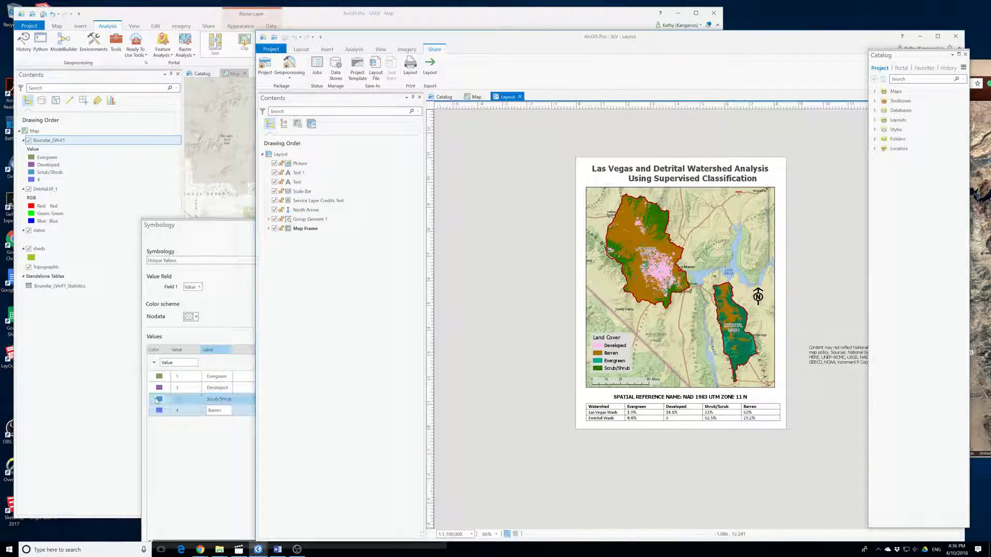
Return to the USLV project and set the Developed class color to light pink
click(187, 385)
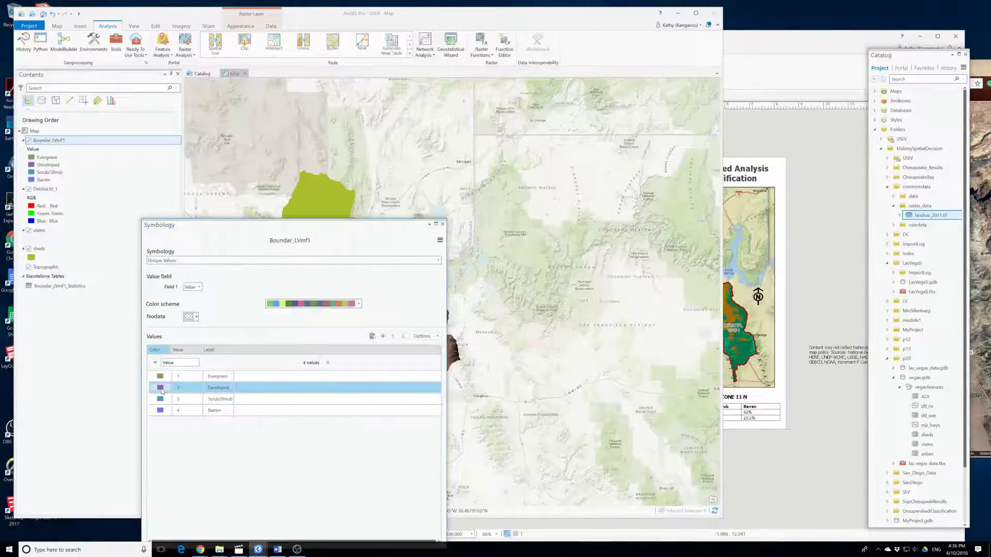
right_click(162, 389)
click(159, 388)
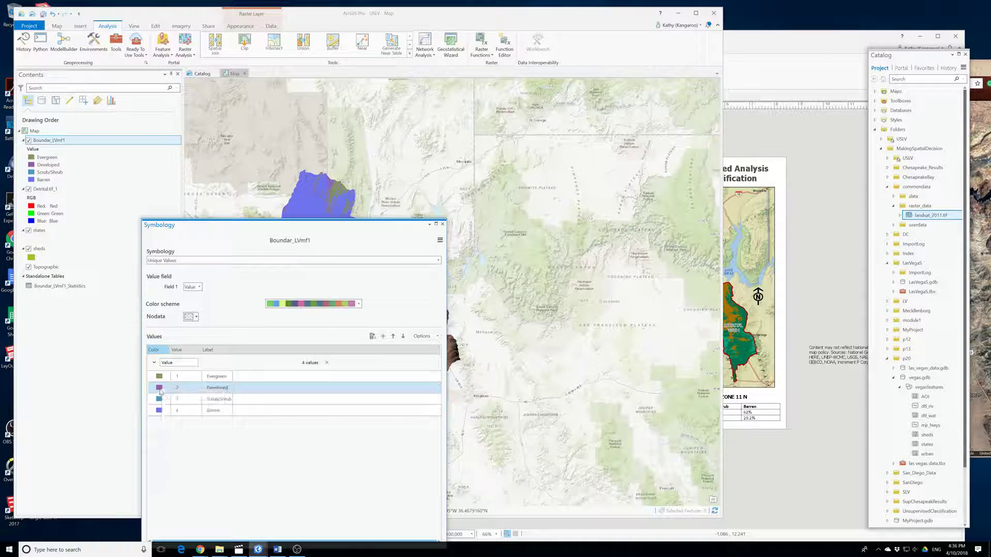
click(159, 387)
click(238, 372)
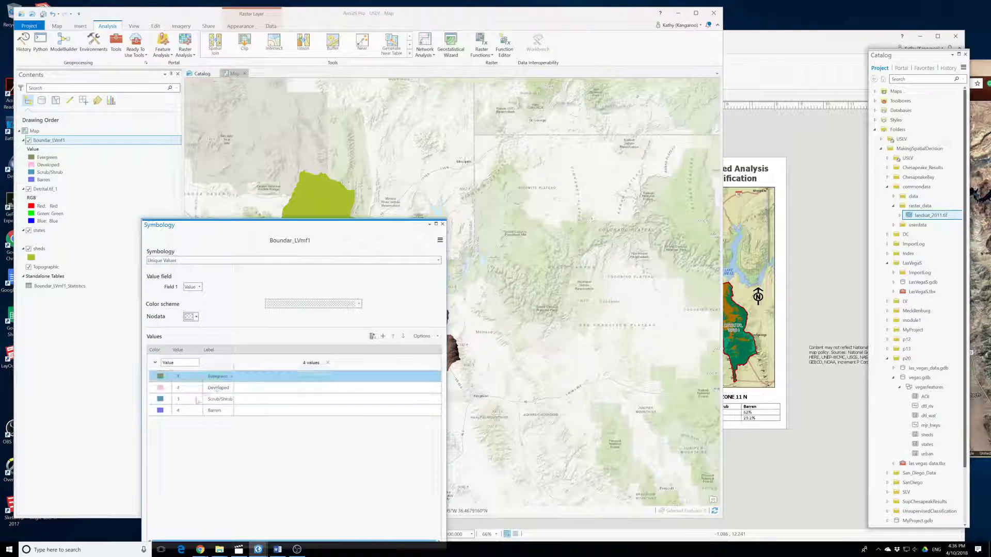
Color the Barren class brown and the Evergreen class teal green, matching the land cover legend in the SLV layout
click(724, 443)
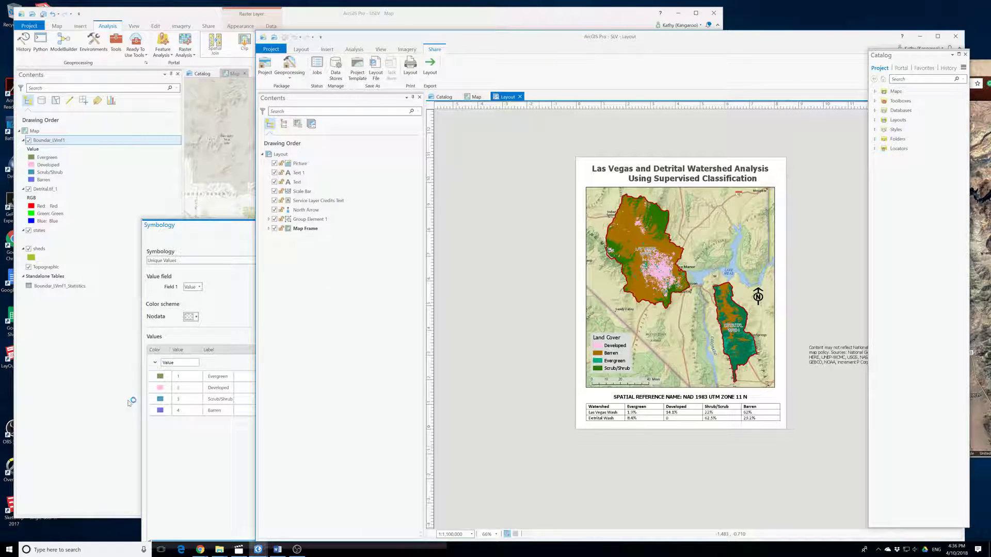
click(160, 410)
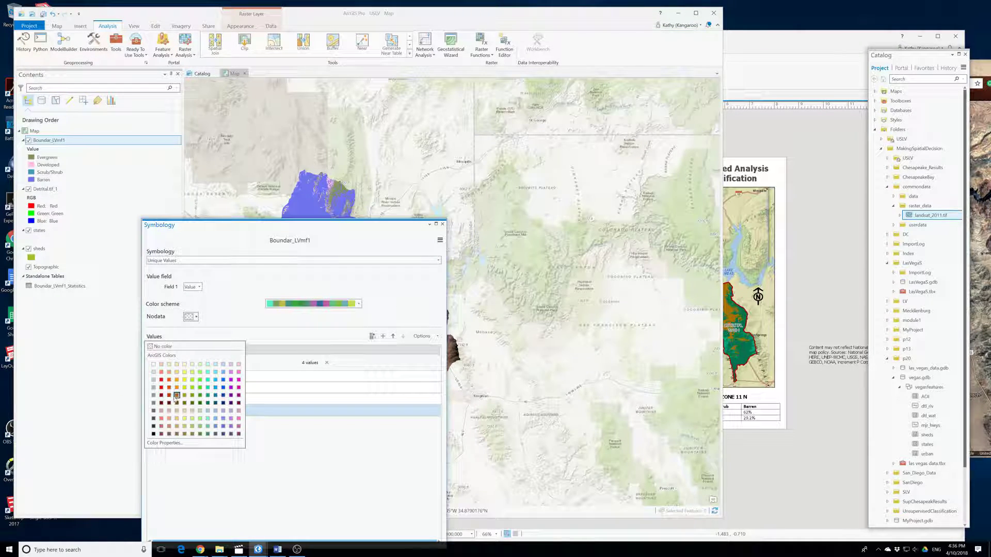
click(176, 395)
click(743, 440)
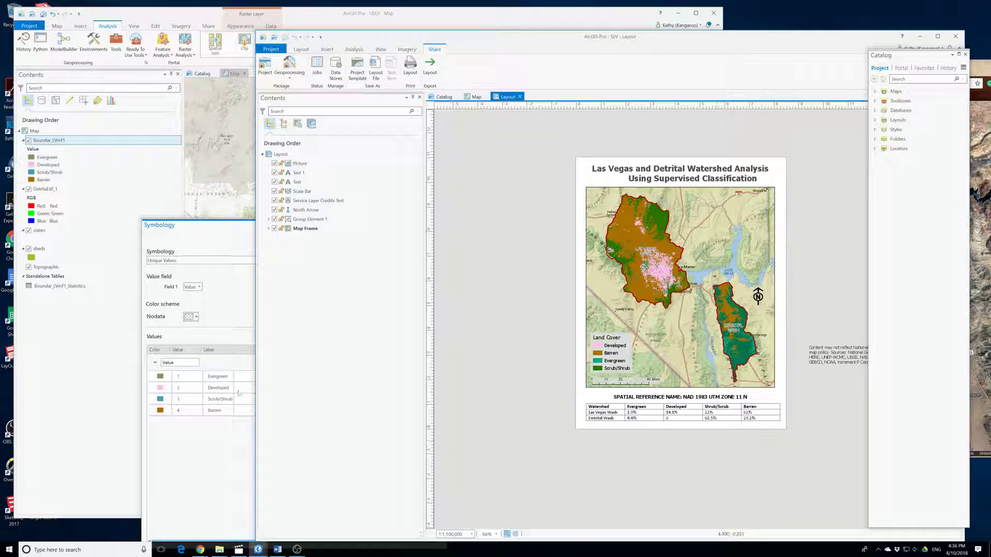
click(160, 376)
click(207, 396)
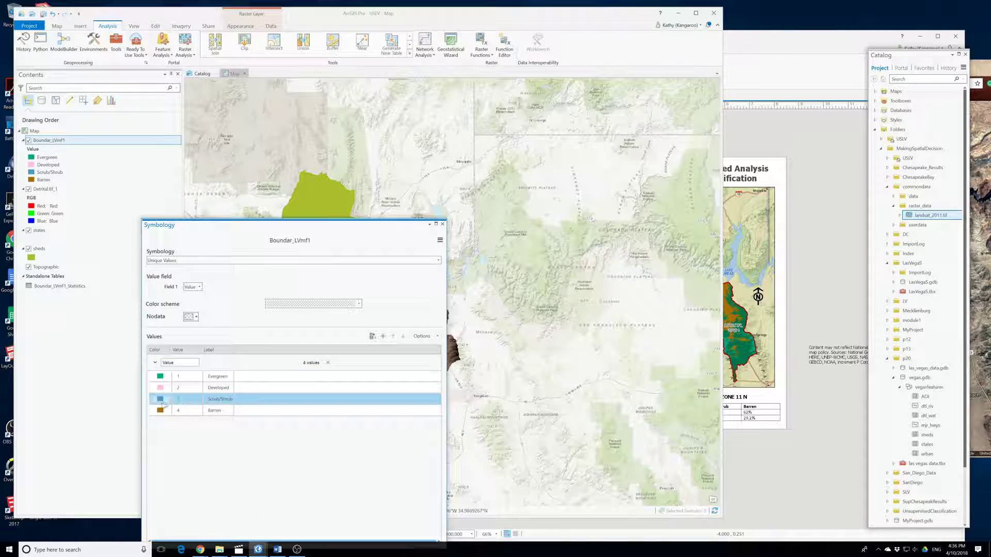
Check the SLV layout legend again and set the Scrub/Shrub class color to dark green
key(alt+Tab)
click(160, 400)
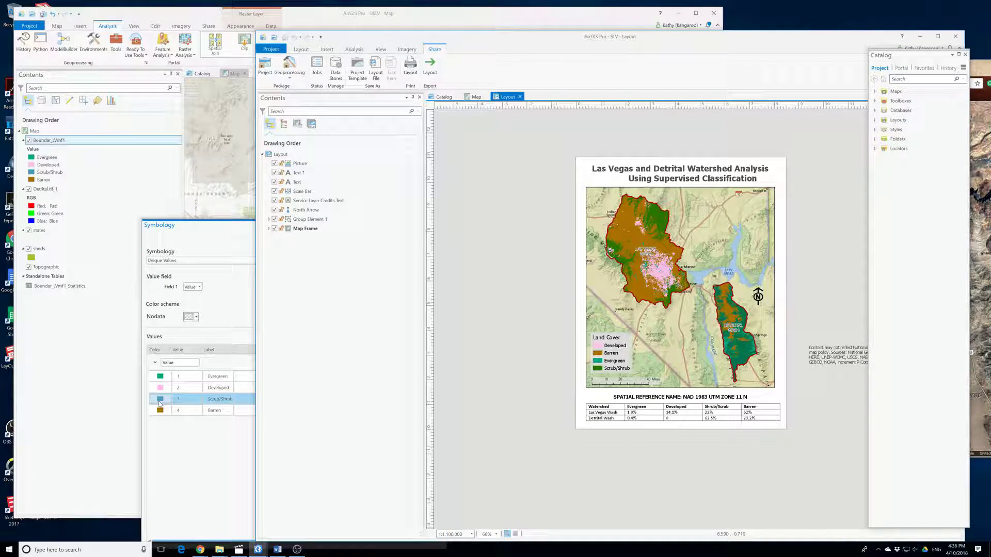
click(160, 400)
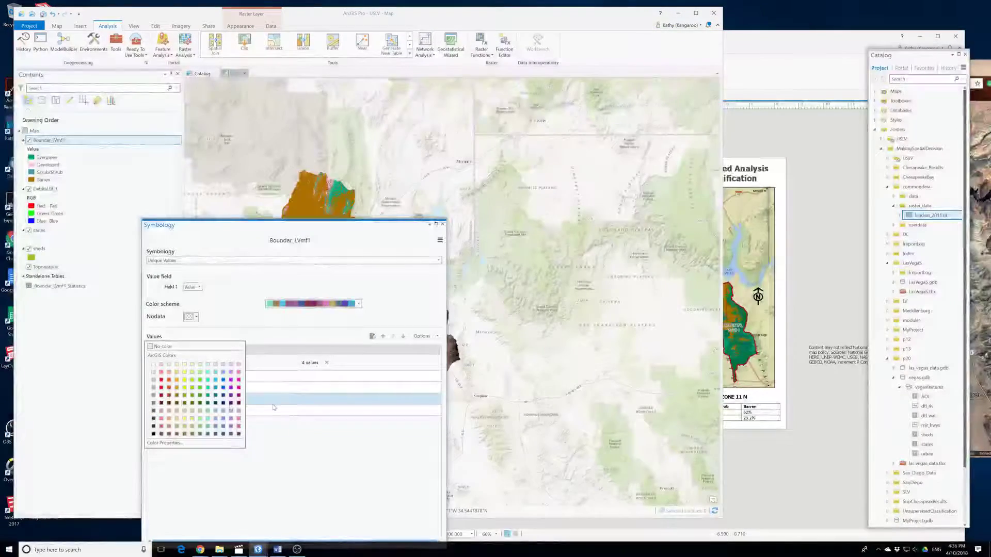
click(200, 403)
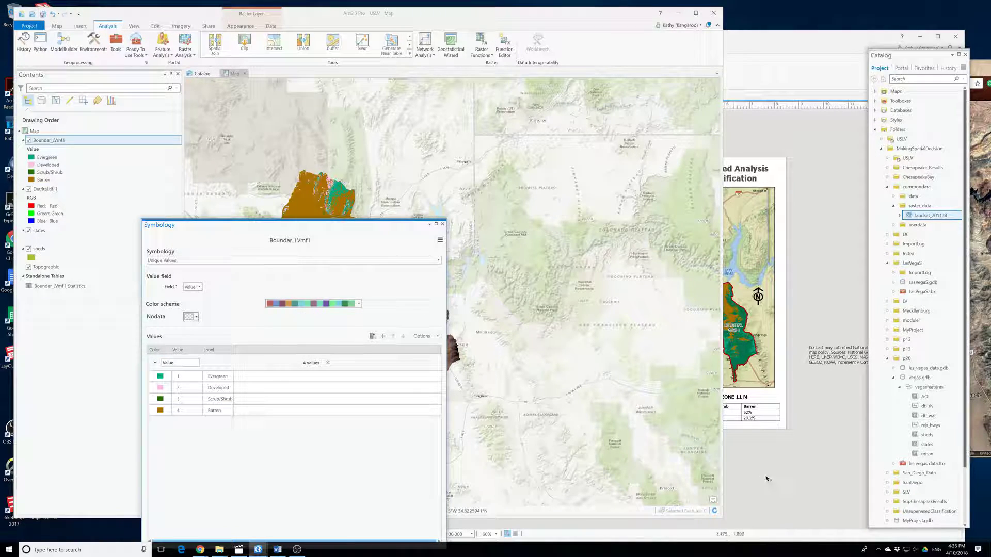
Bring up the SLV project's layout window and move it aside so its legend can be compared with the class list
click(767, 479)
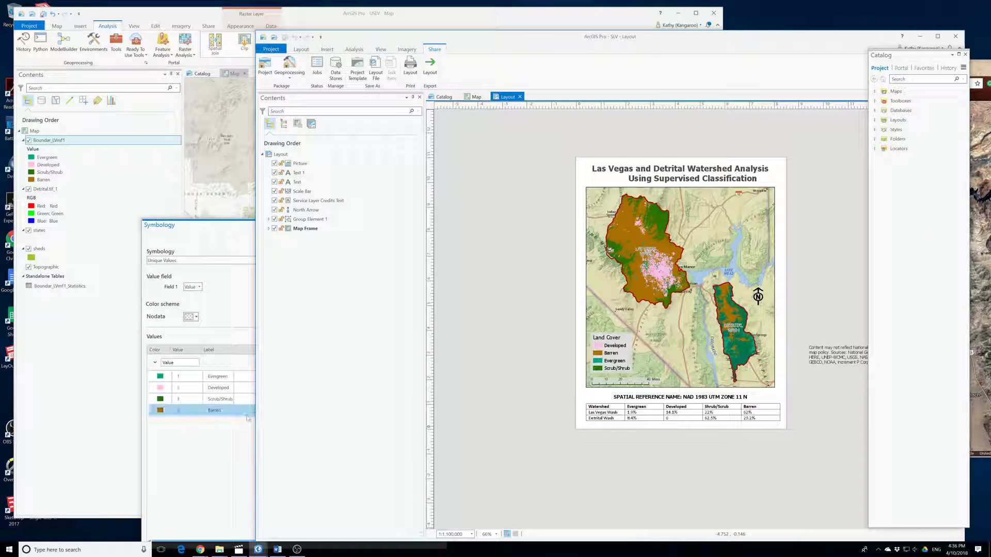
click(211, 436)
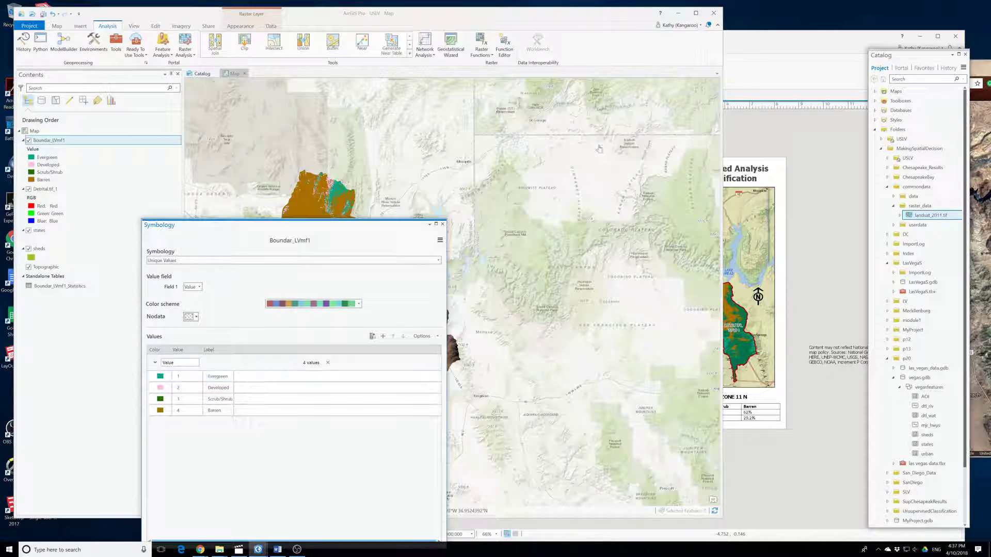
click(740, 165)
click(216, 235)
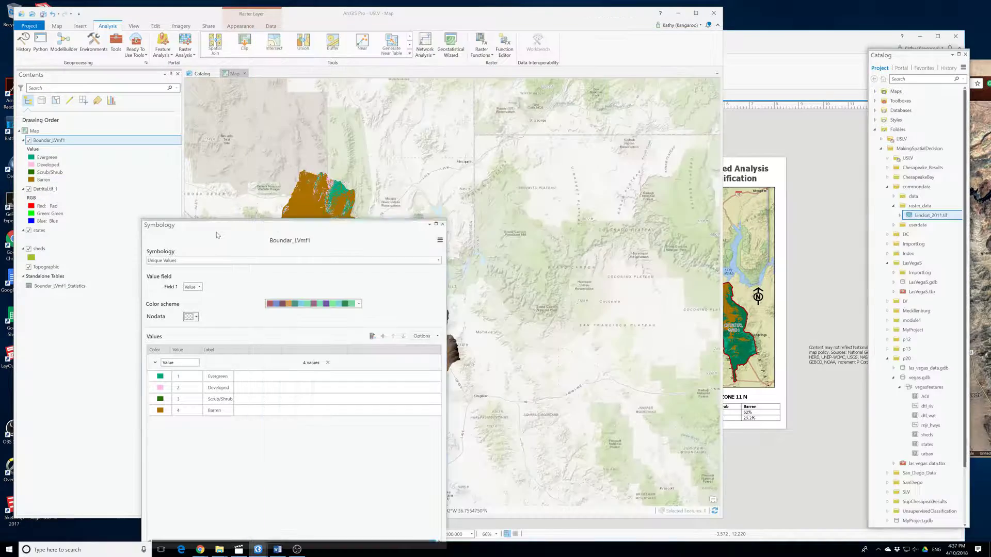
click(728, 45)
drag(713, 36, 842, 45)
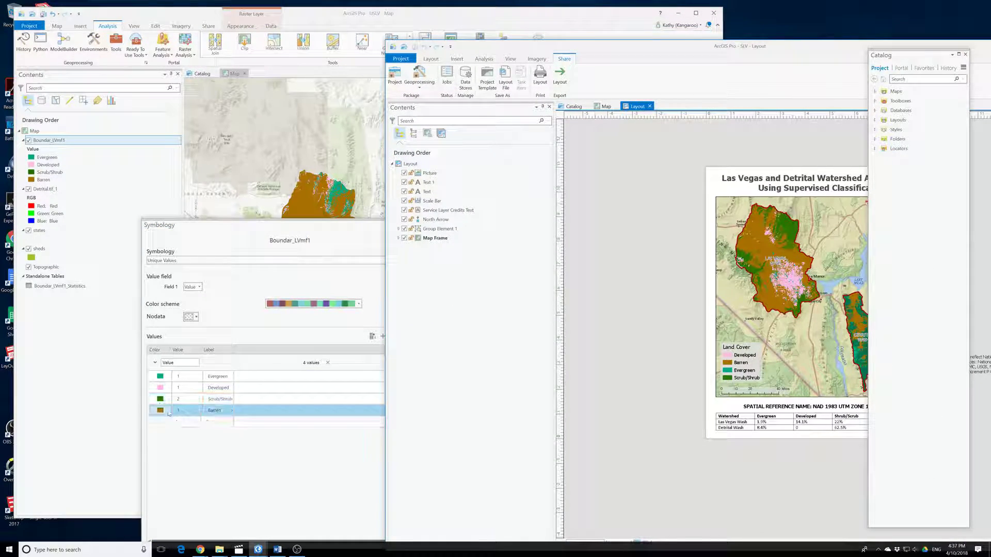
Reorder the Boundar_LVmf1 classes as Developed, Barren, Evergreen, Scrub/Shrub to match the layout legend, and close the symbology
click(218, 391)
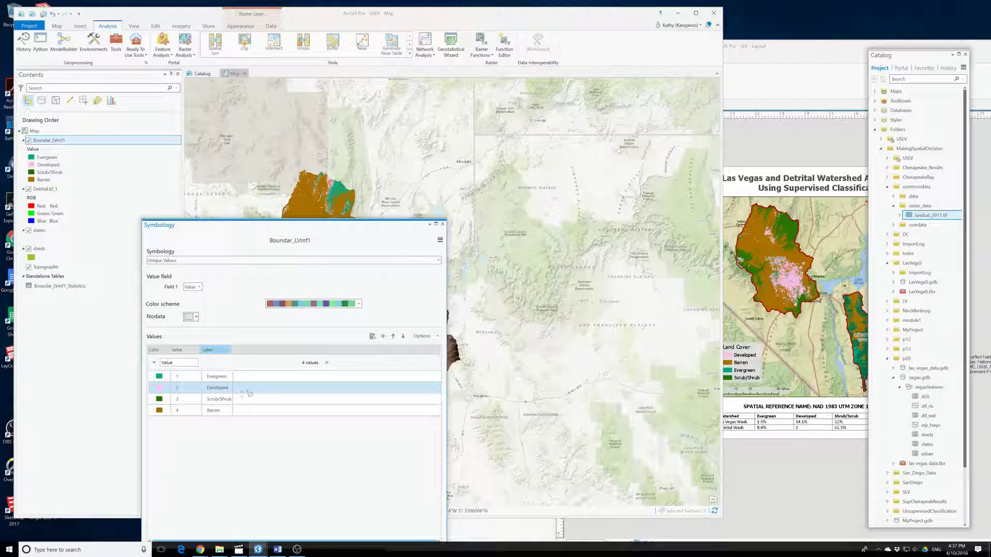
click(393, 337)
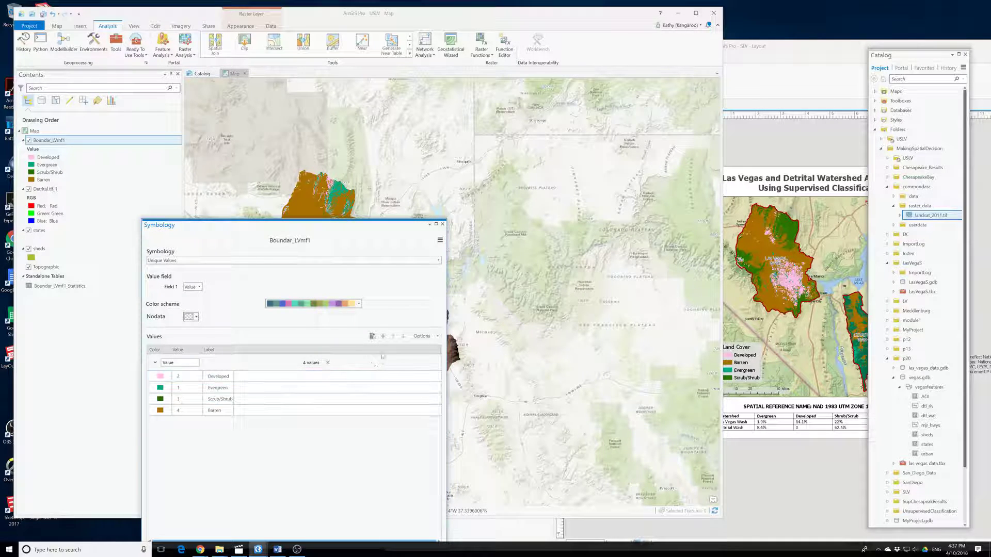
click(160, 411)
click(277, 419)
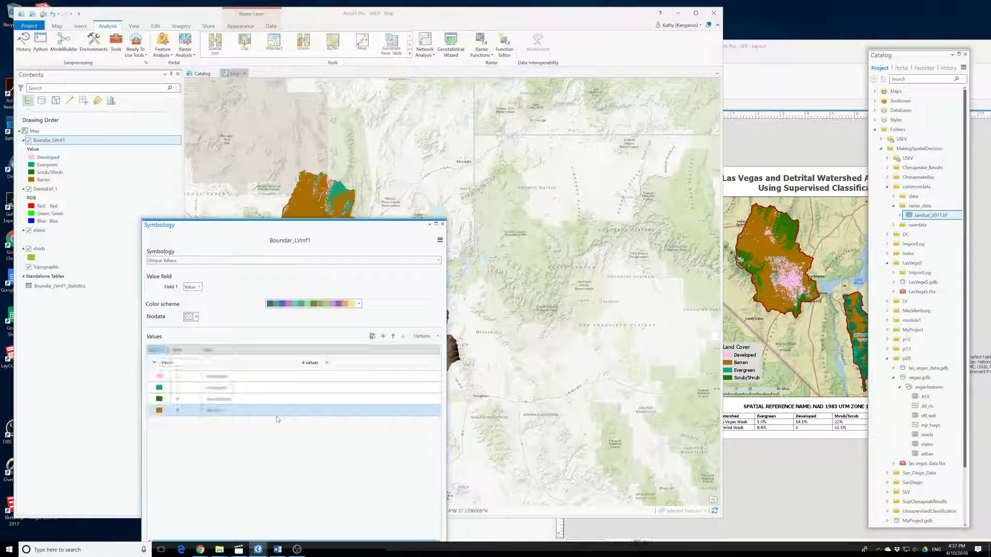
click(392, 336)
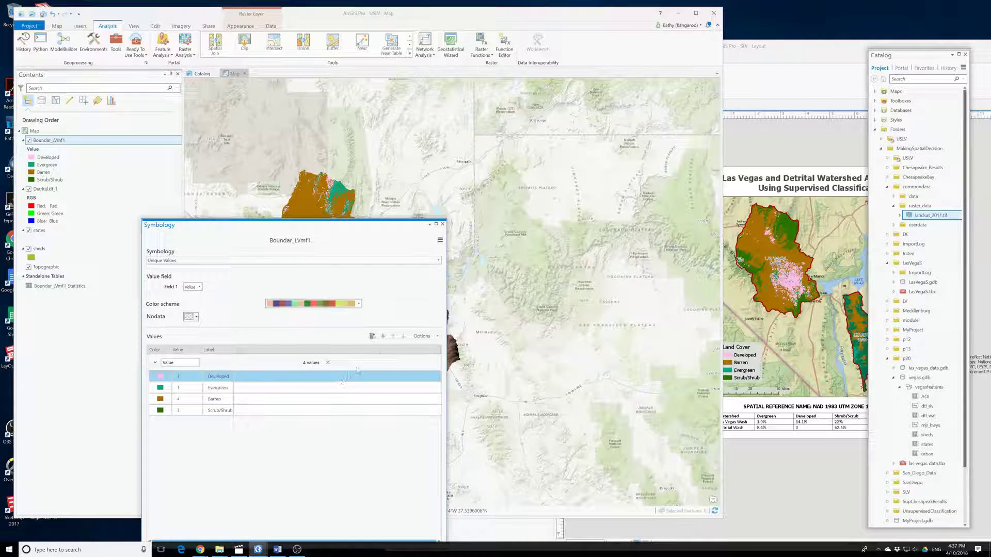
click(159, 401)
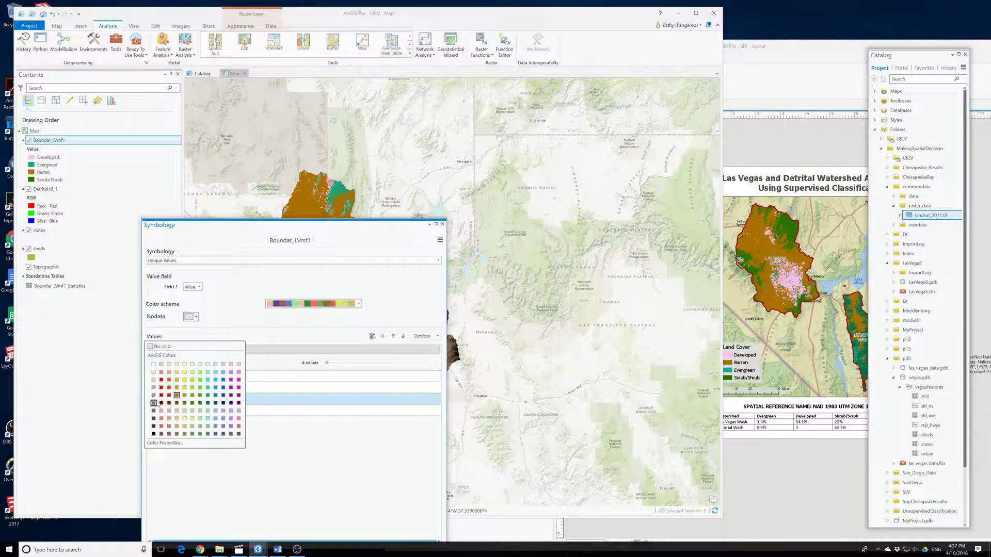
click(272, 419)
click(392, 336)
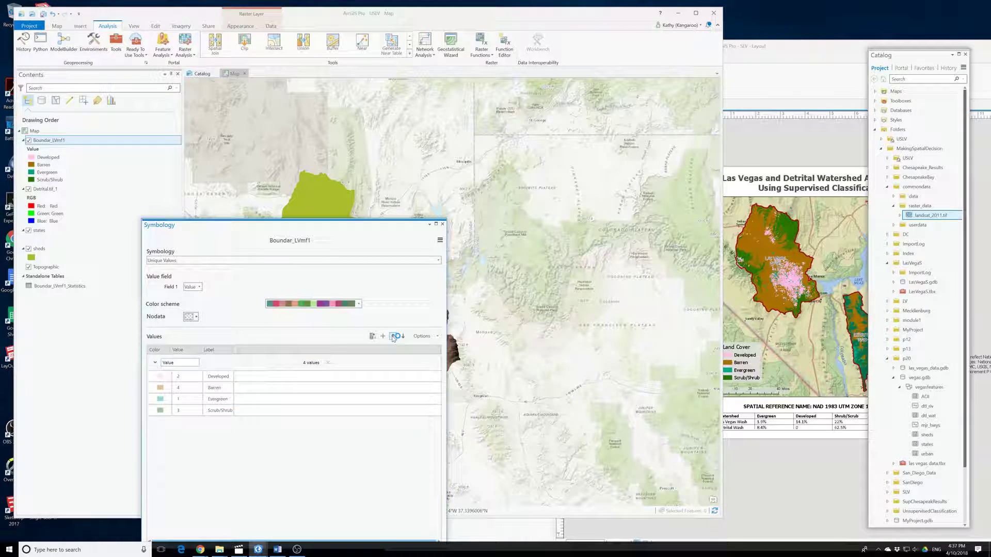
click(222, 411)
click(236, 422)
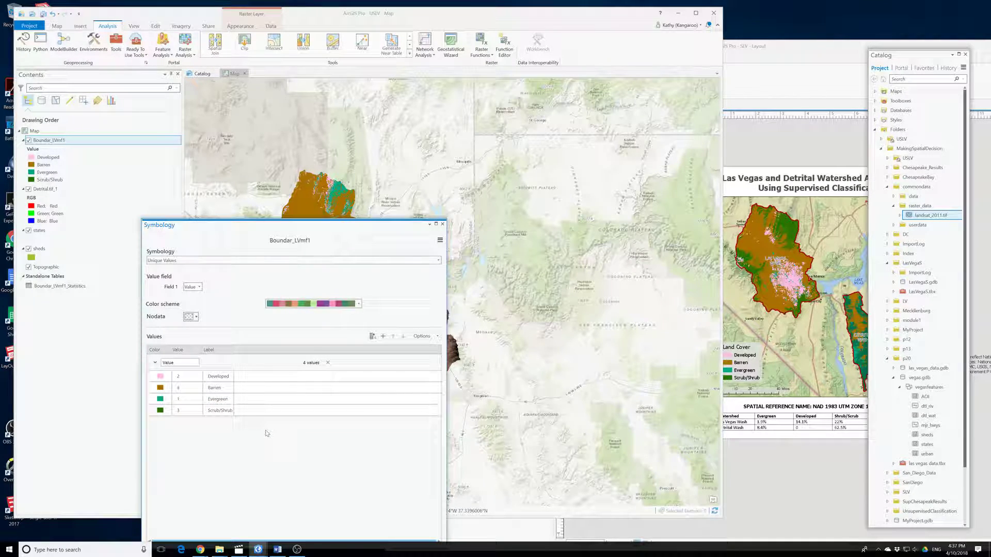
click(443, 224)
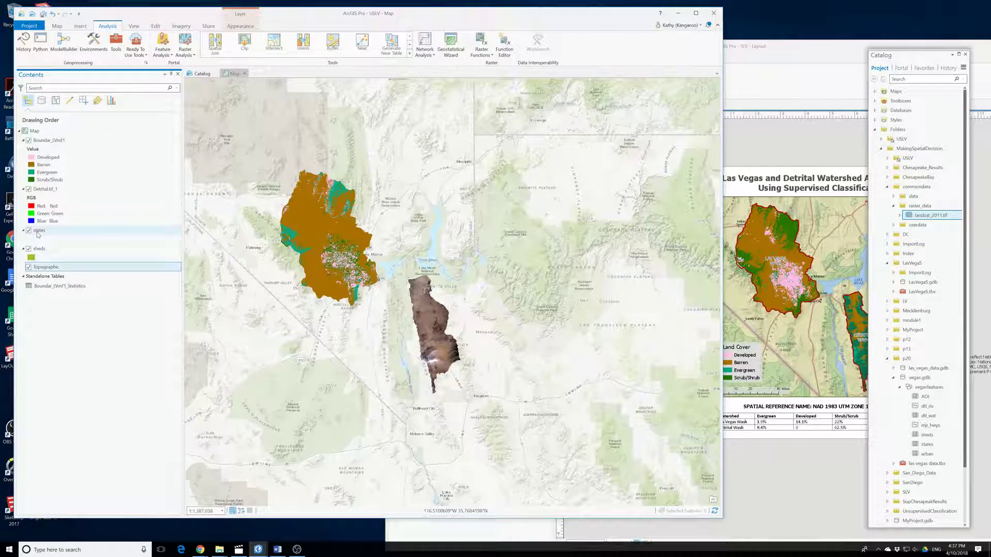
Move the sheds layer to the top of the drawing order and open its symbology
click(39, 249)
mouse_move(41, 251)
mouse_down()
mouse_move(61, 135)
mouse_move(34, 142)
mouse_up()
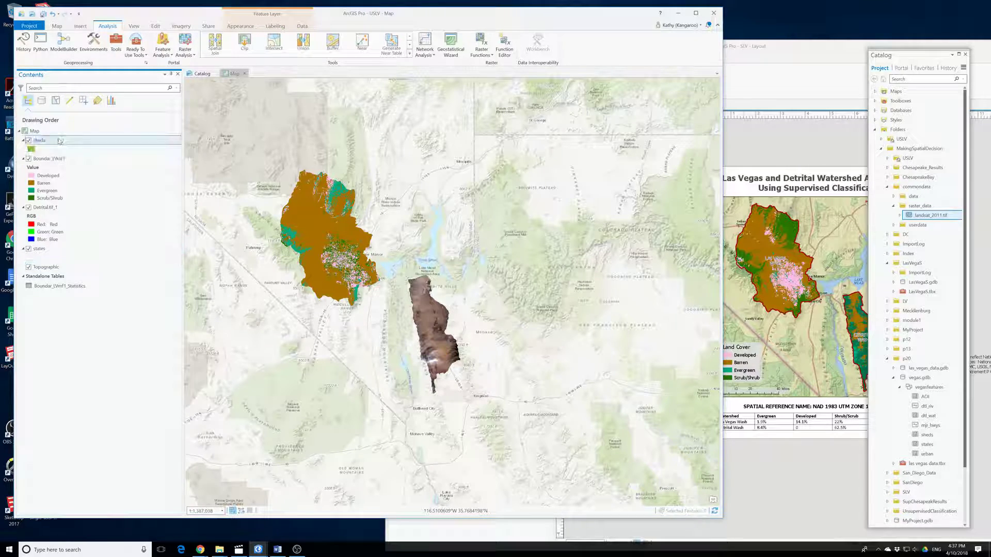
right_click(34, 146)
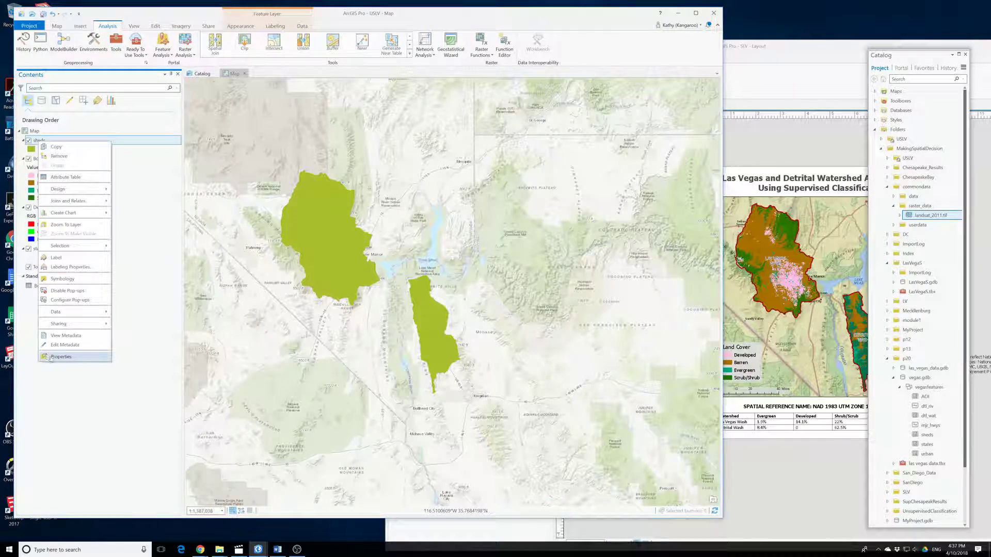
click(61, 279)
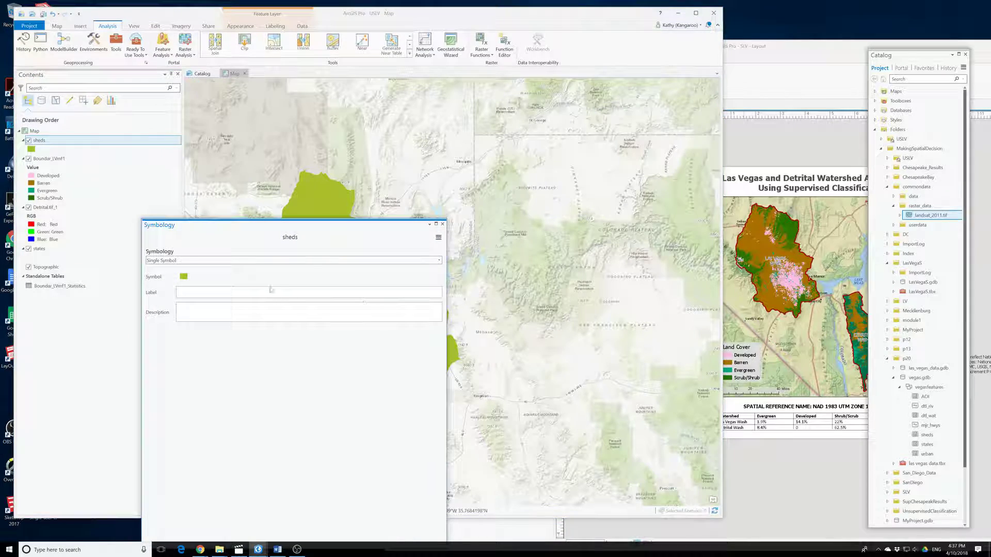
Give the sheds polygons no fill color and a 2.75 pt Cherry Cola red outline, apply it and close the symbology
click(184, 276)
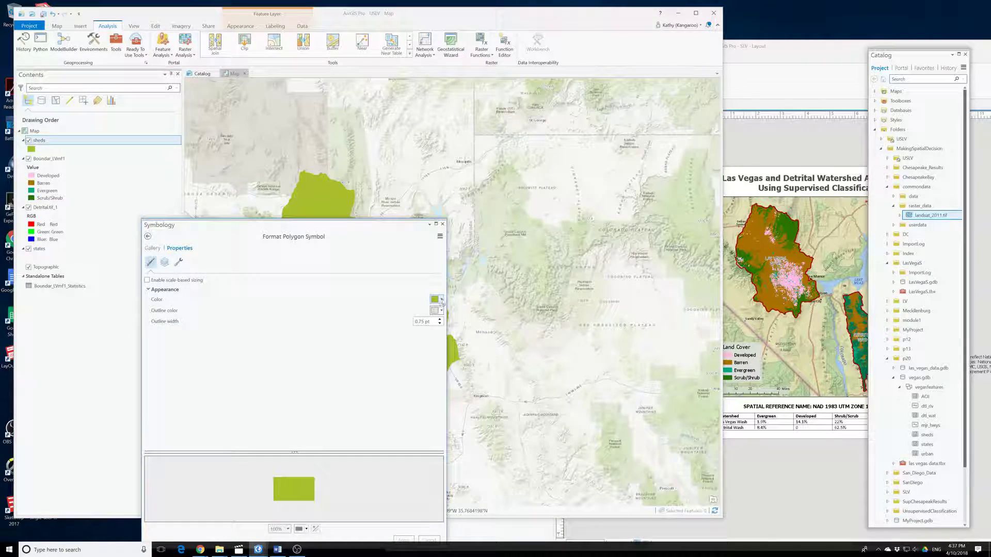
click(441, 299)
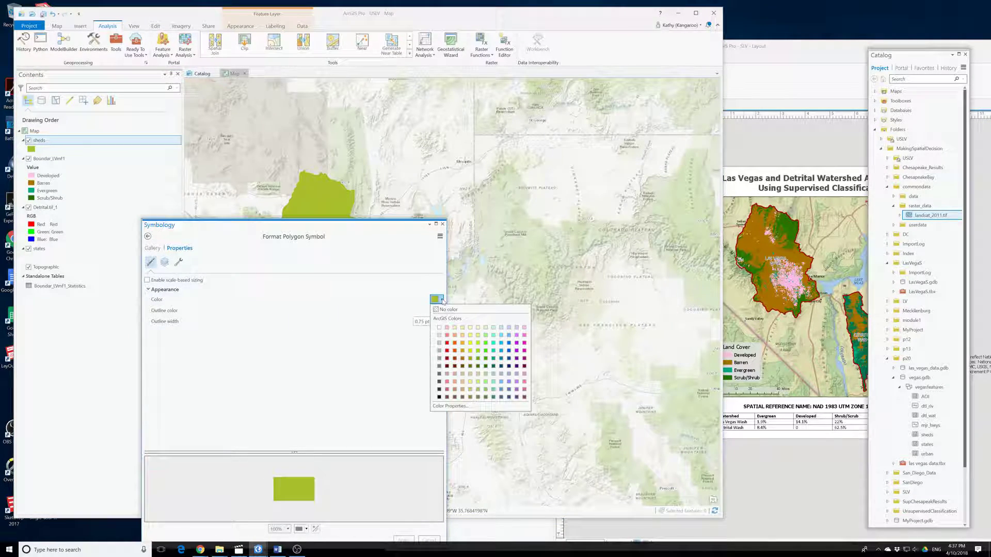
click(455, 358)
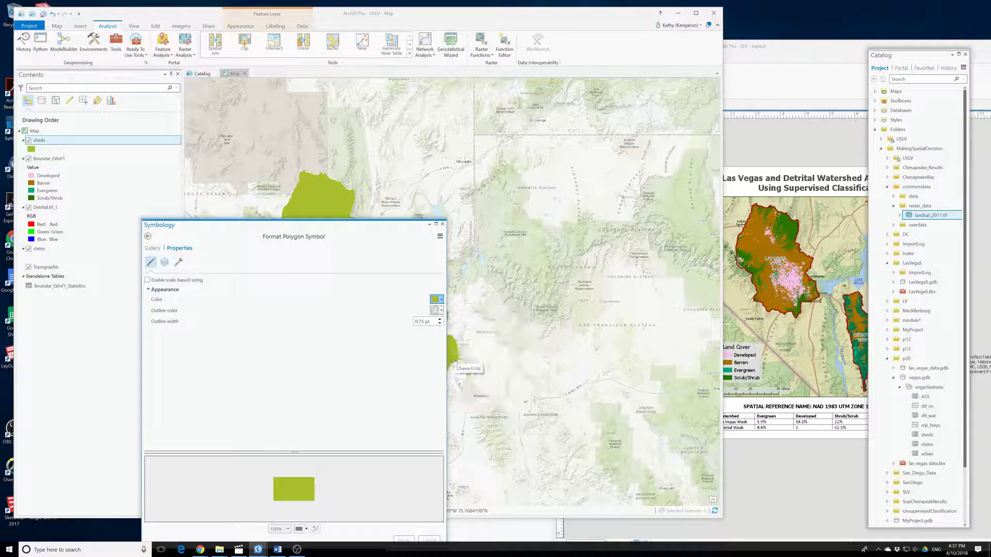
click(440, 319)
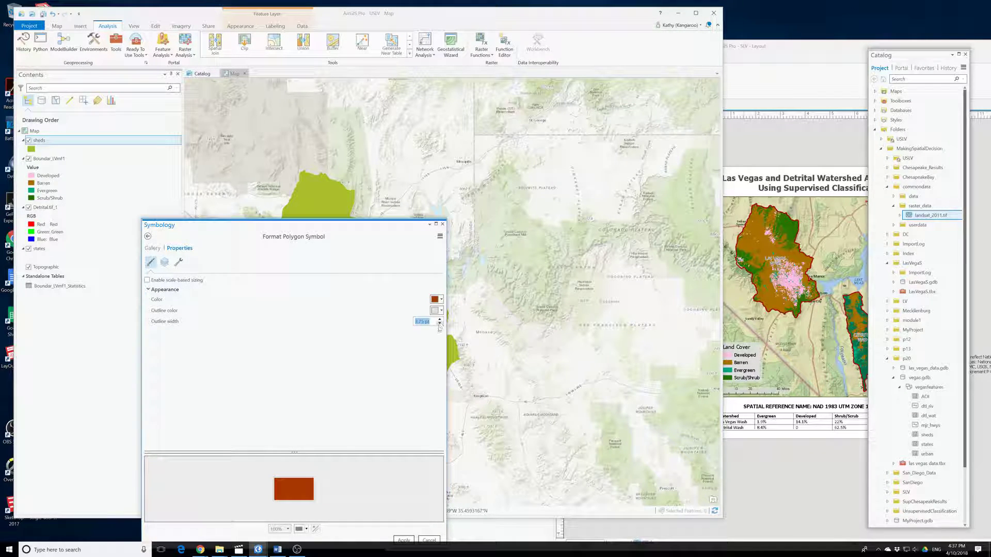
click(439, 324)
click(441, 300)
click(446, 308)
click(441, 311)
click(454, 371)
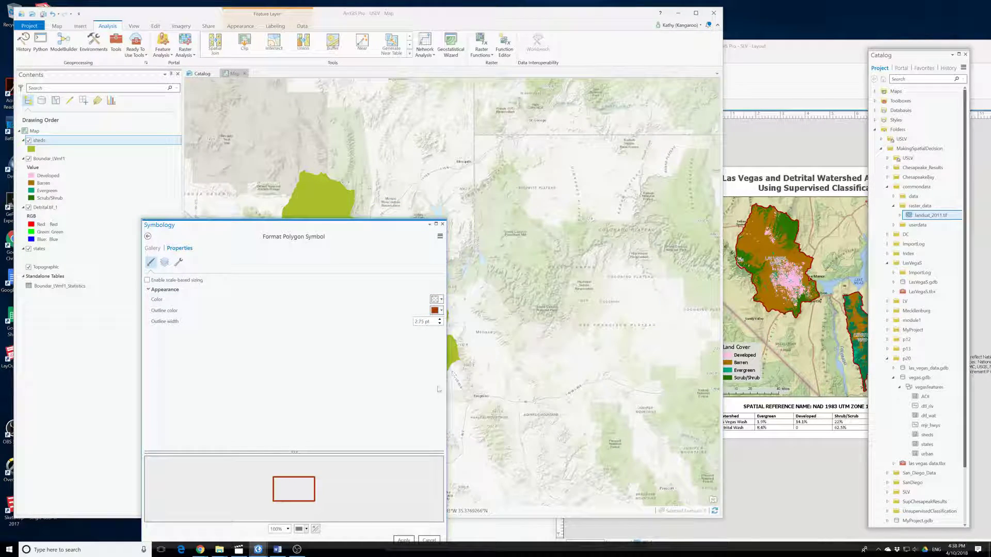
click(403, 540)
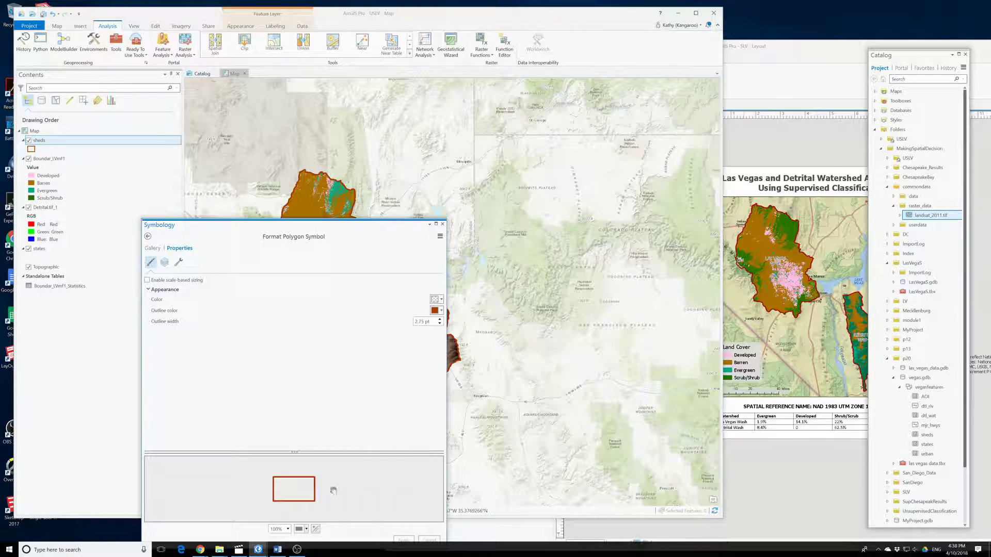
click(442, 223)
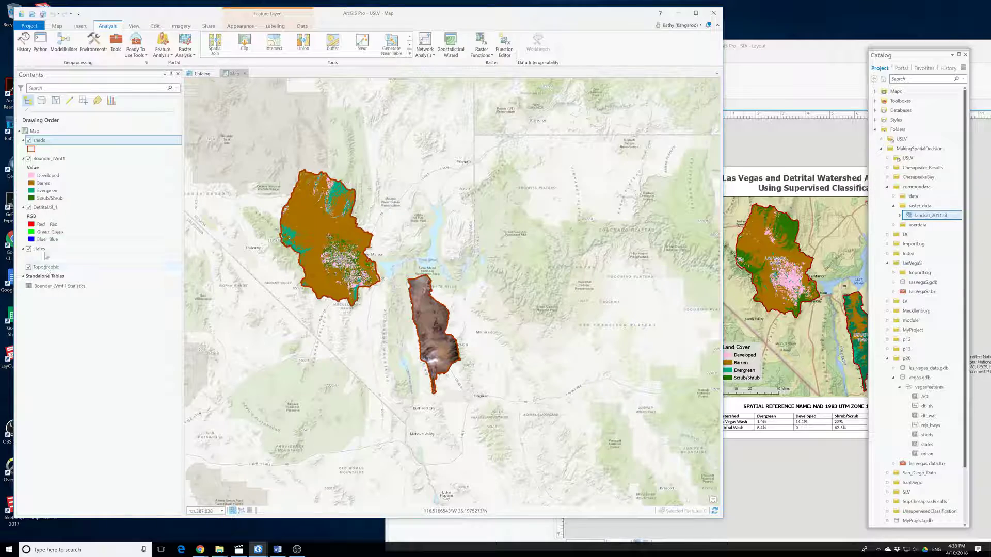
Turn on labels for the sheds layer and set the label font size to 14
right_click(51, 141)
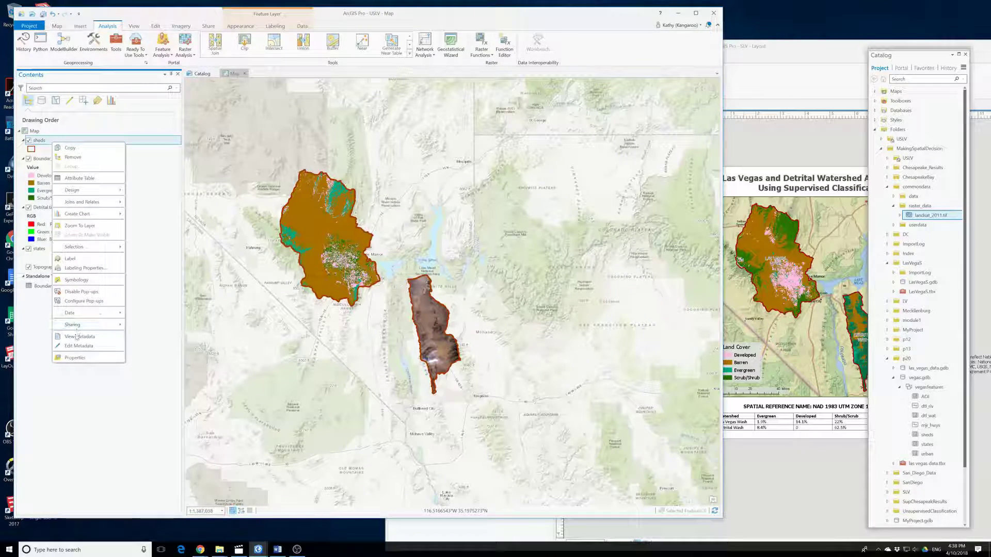
click(70, 259)
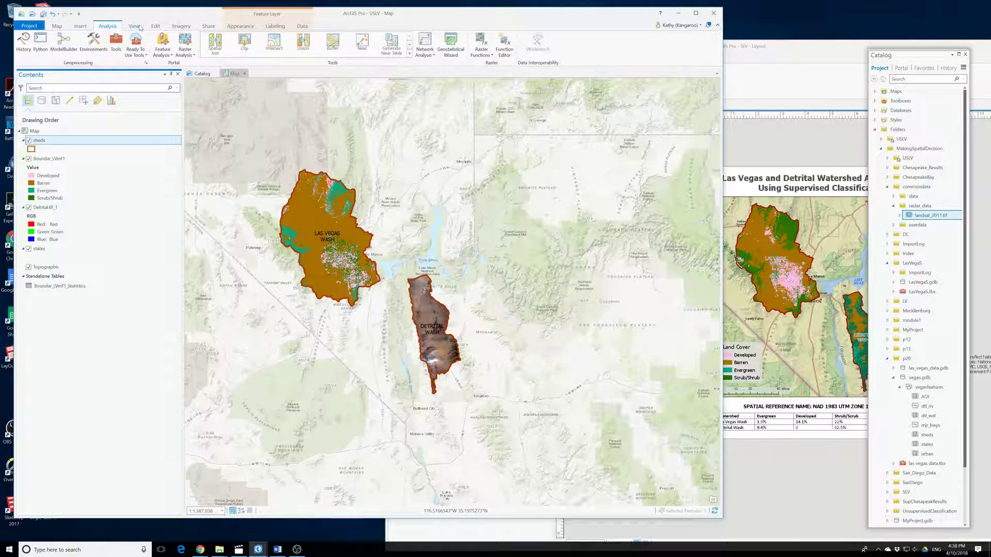
click(277, 26)
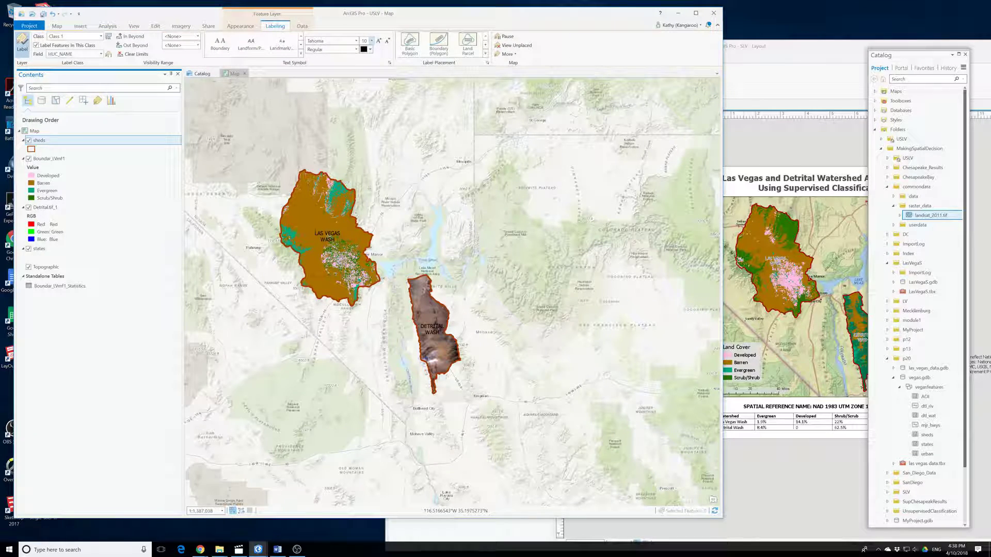
click(362, 40)
Add a white halo to the sheds label text symbol, apply it and close the label class settings
click(389, 62)
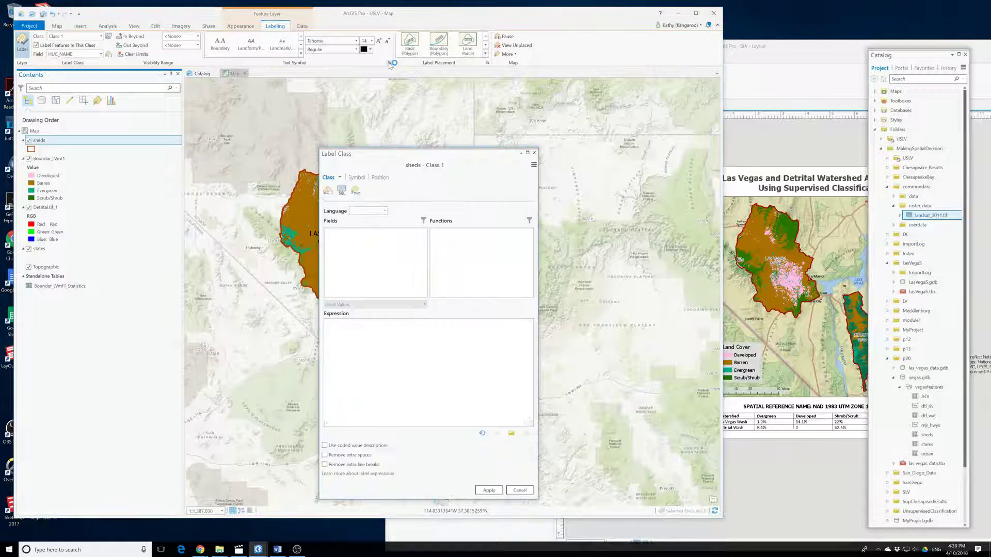
click(356, 178)
click(334, 235)
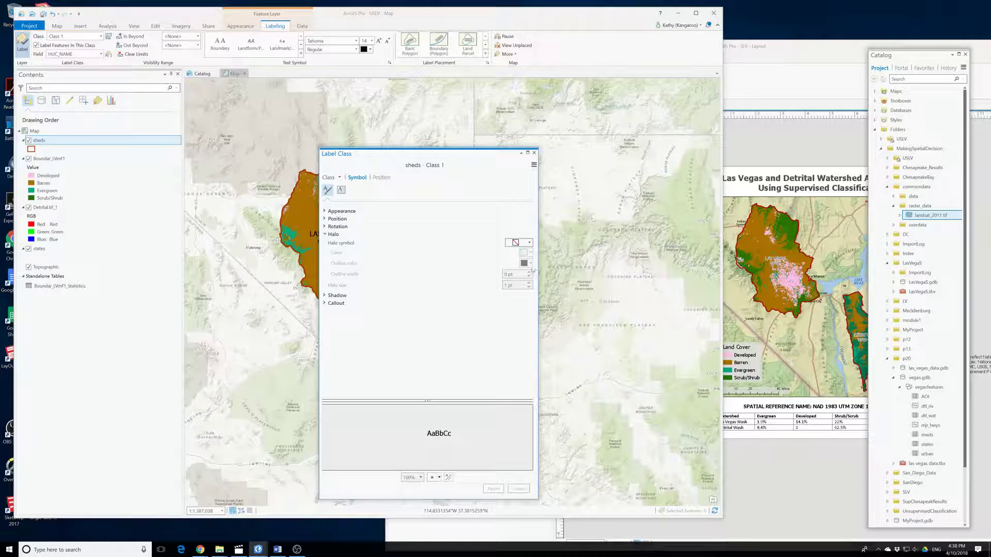
click(530, 242)
click(515, 293)
click(494, 492)
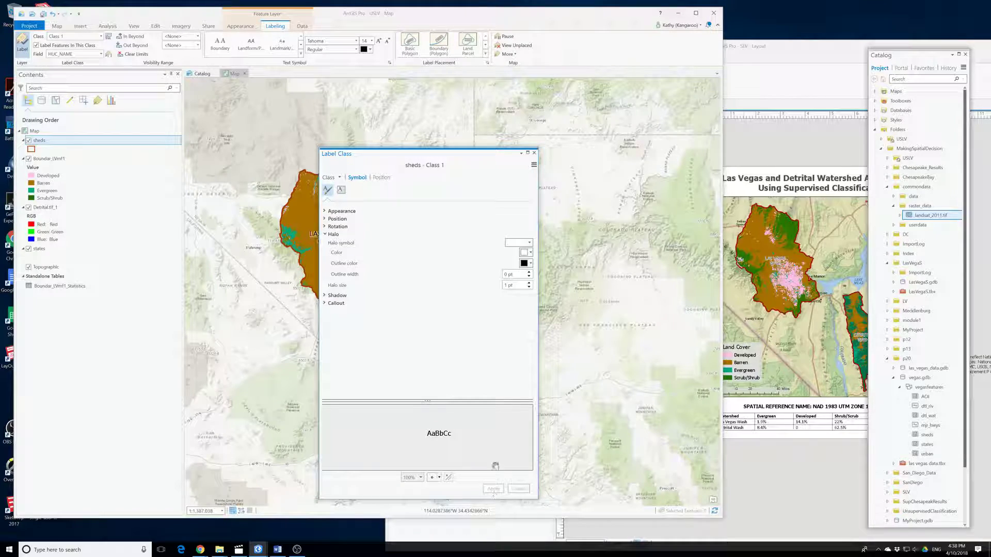
click(534, 153)
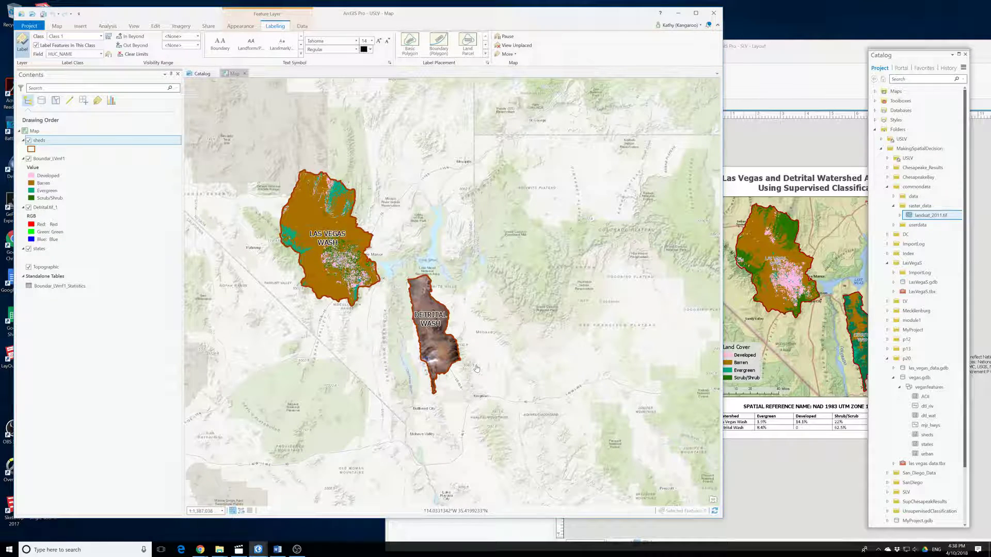
Set the label position of the sheds layer to Land parcel placement and check the watershed labels on the map
click(363, 41)
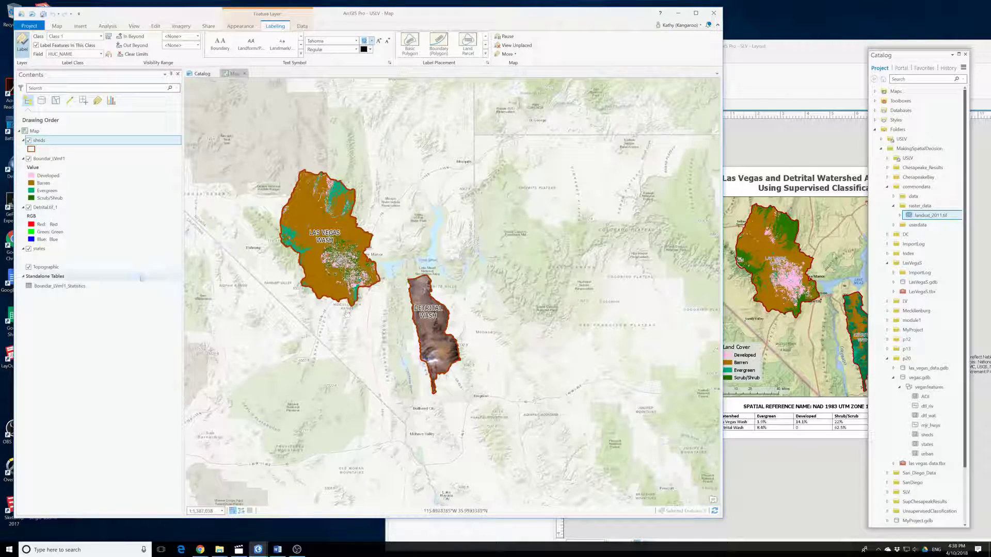
right_click(37, 140)
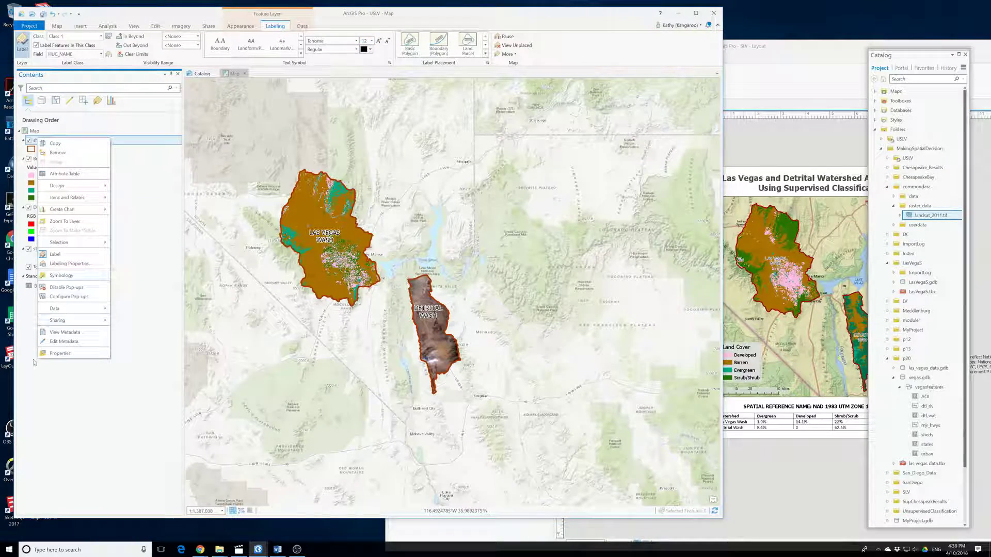
click(62, 264)
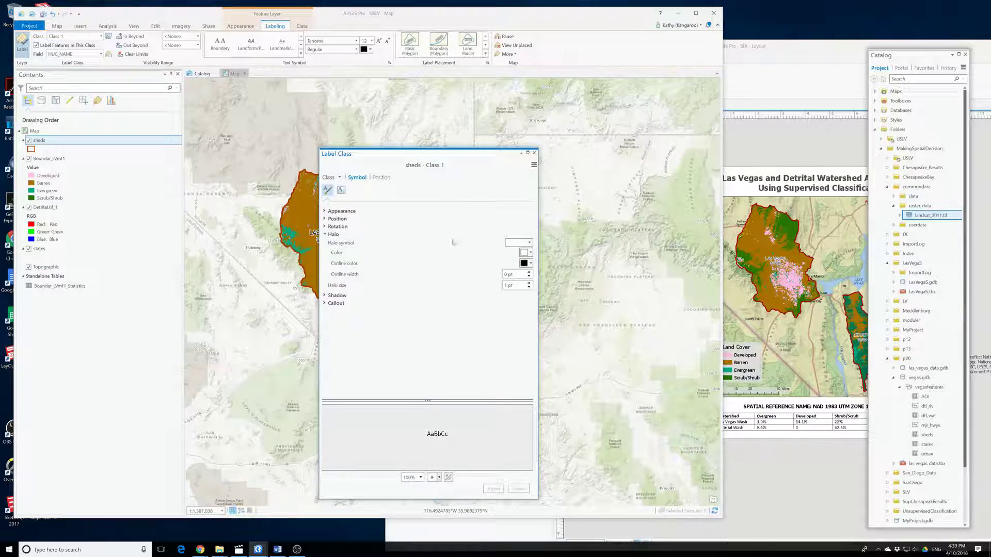
click(380, 177)
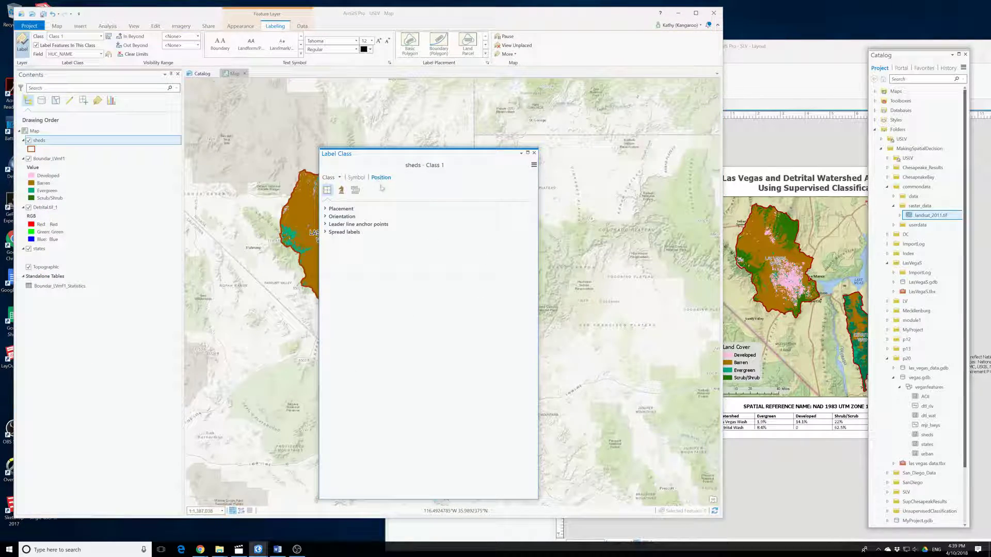
click(340, 209)
click(371, 219)
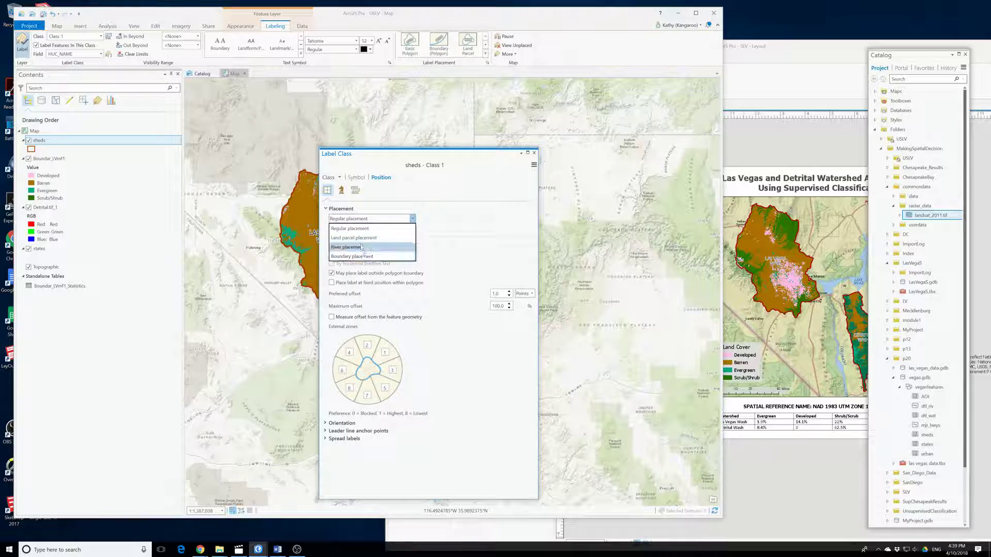
click(361, 235)
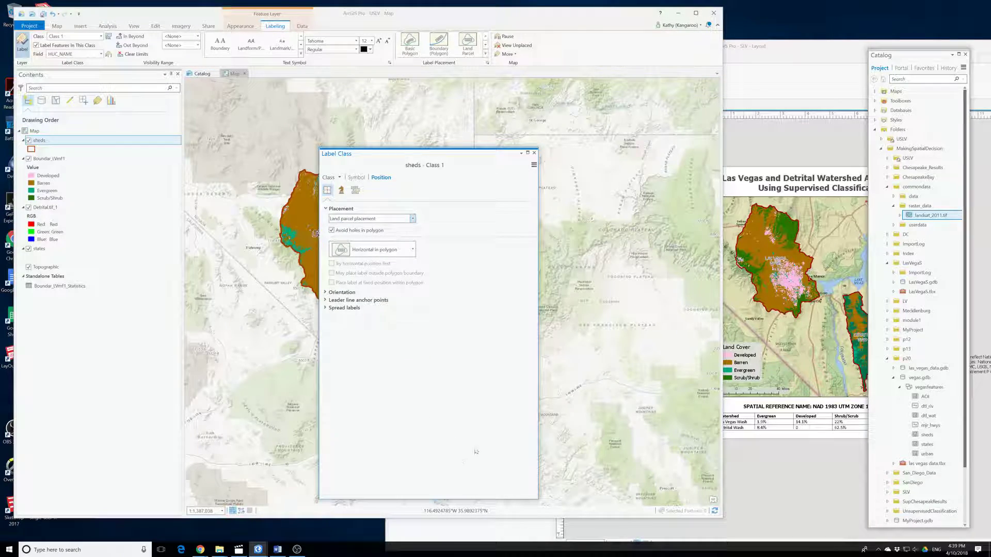
click(534, 153)
click(378, 375)
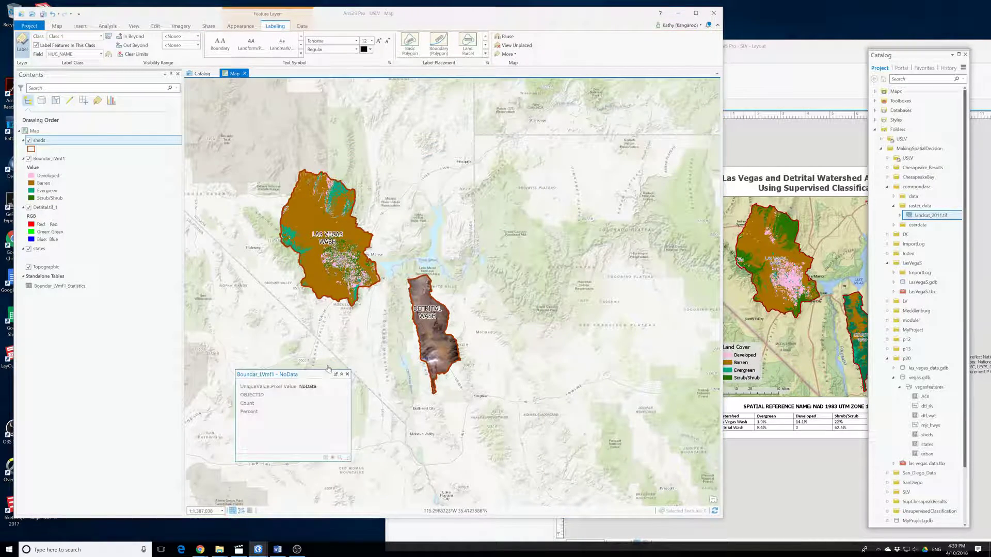
scroll(373, 322, down, 1)
scroll(376, 319, up, 2)
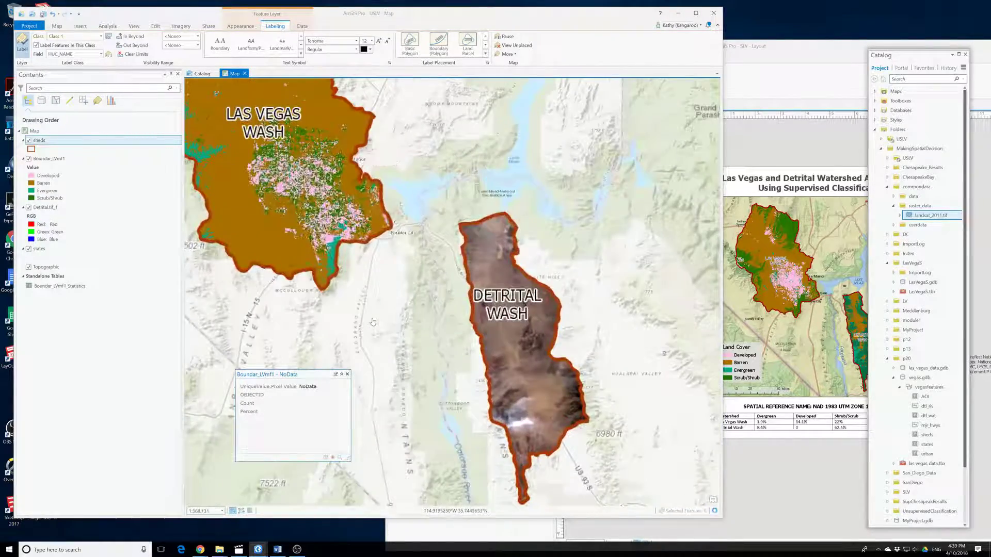
Turn off Avoid holes in polygon for the sheds labels, review their orientation settings, and dismiss the map pop-up
right_click(44, 141)
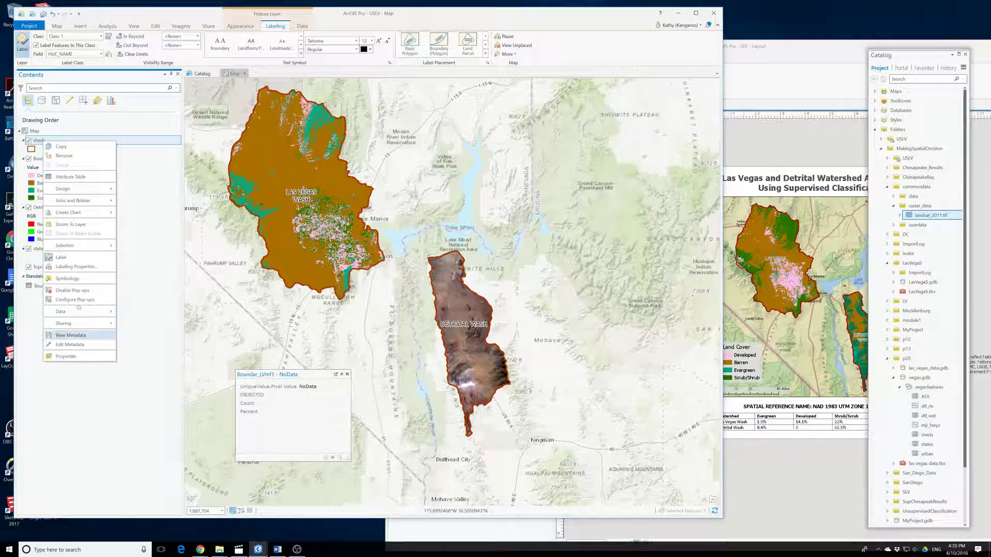
click(77, 267)
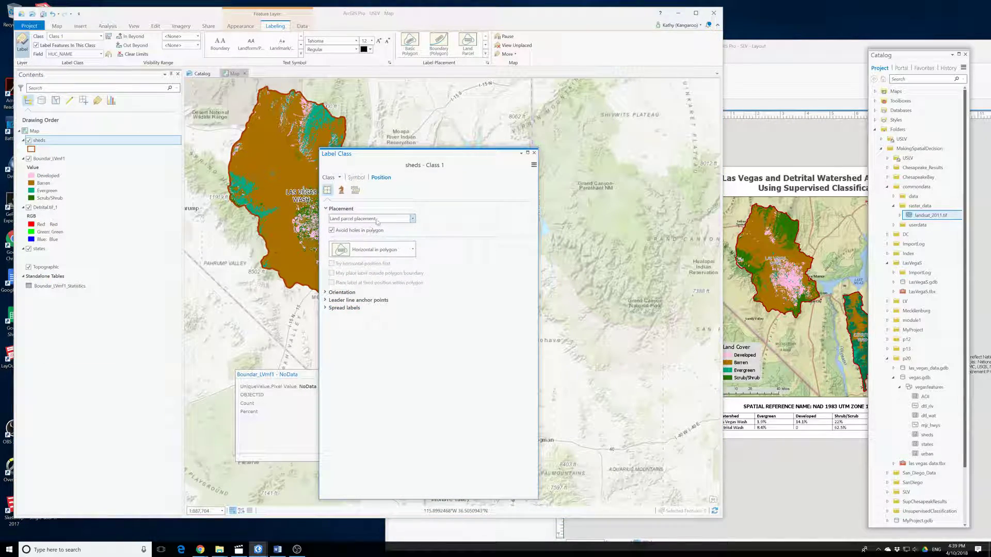
click(355, 191)
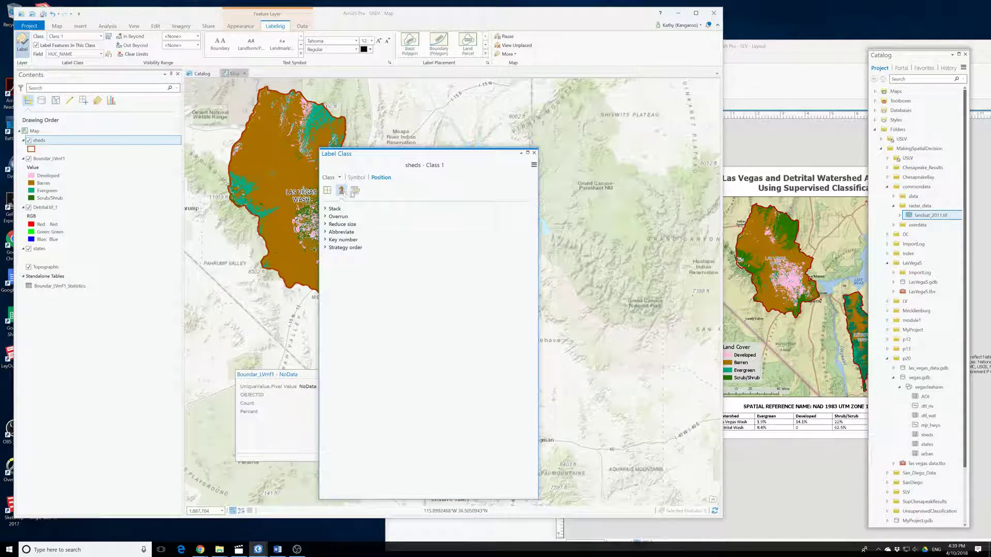
click(327, 191)
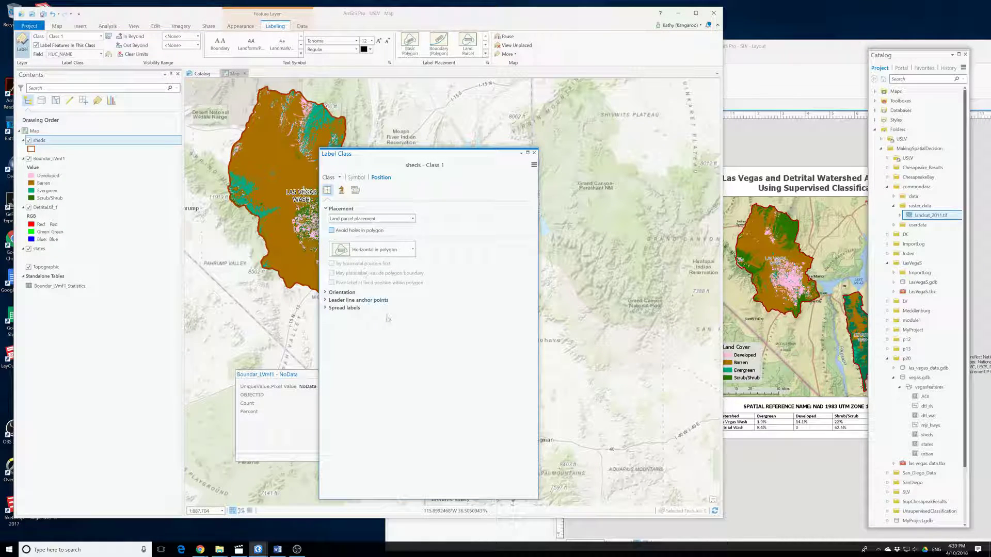
click(340, 292)
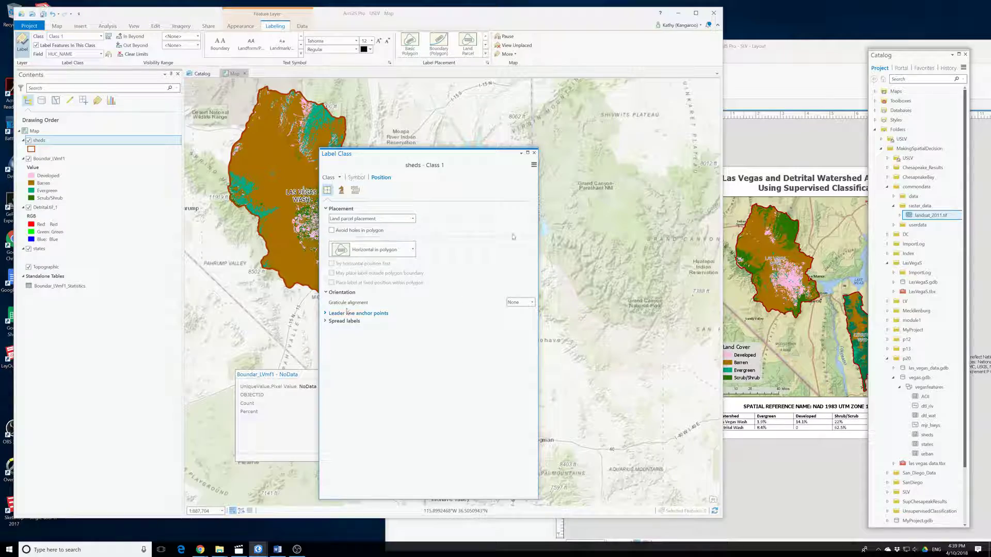
click(534, 153)
click(559, 314)
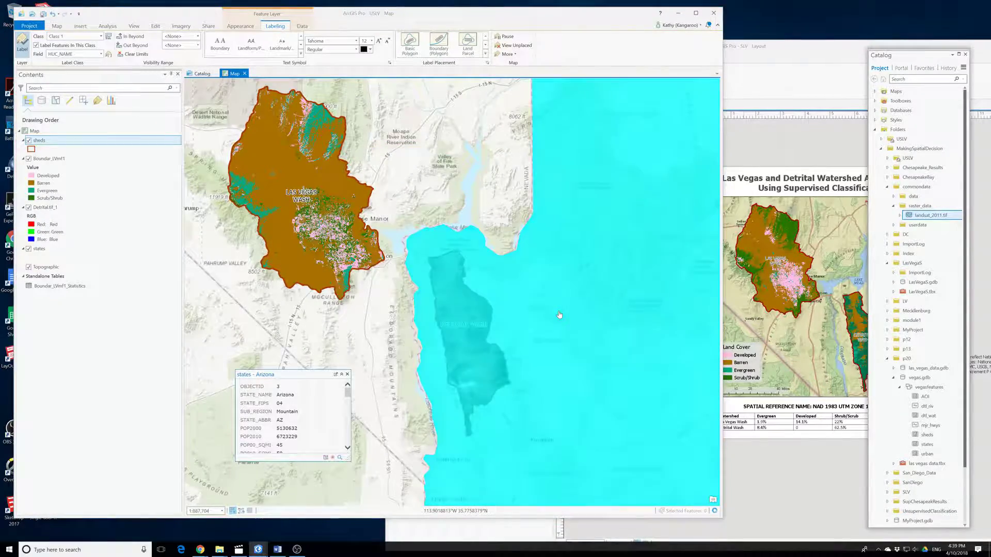
click(361, 309)
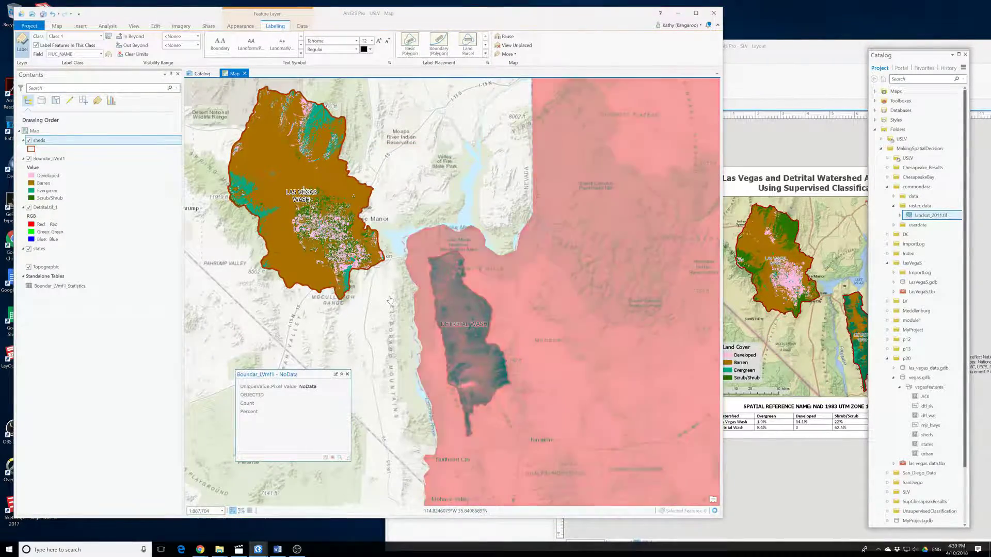
click(348, 374)
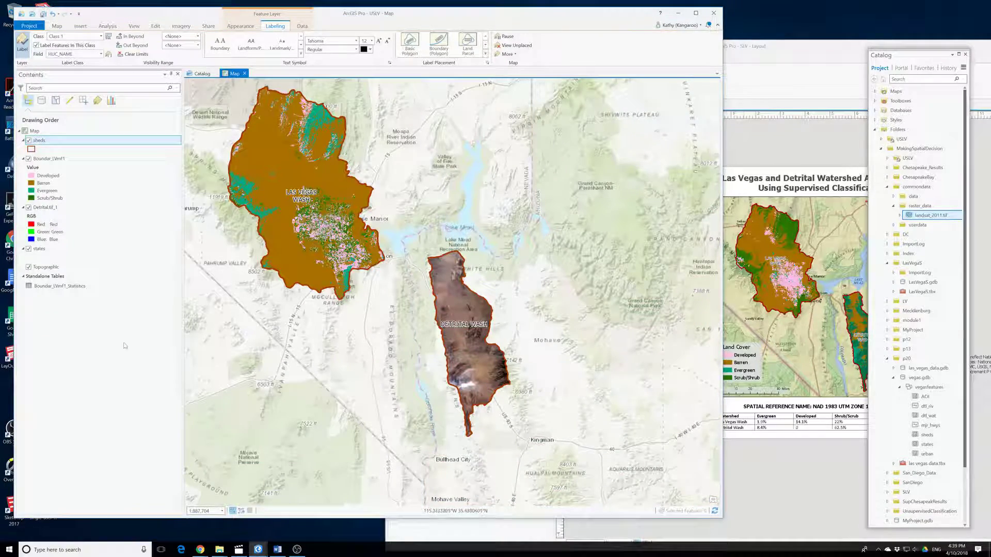
Look over the watershed land-cover percentage table in Word and the finished supervised-classification layout in the other ArcGIS Pro project
click(57, 26)
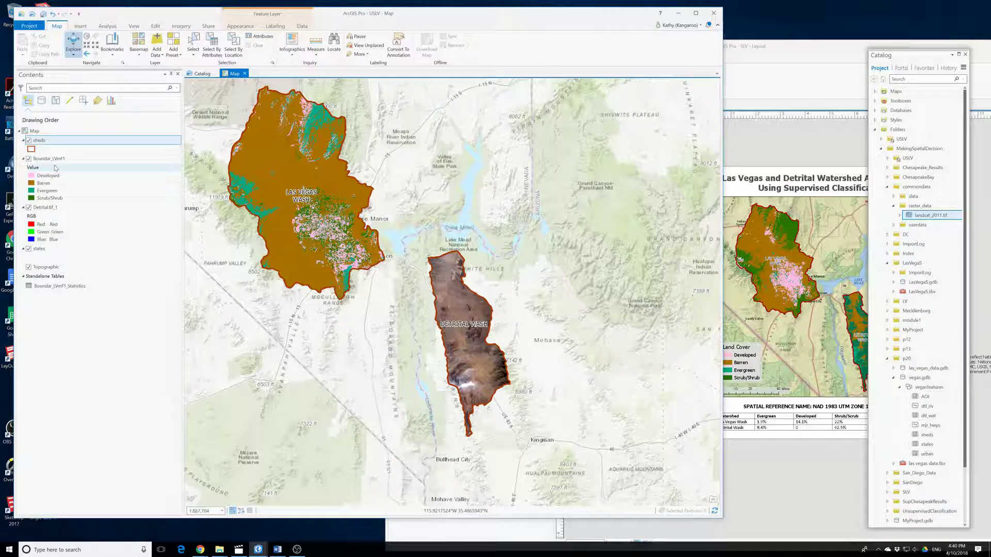
click(277, 552)
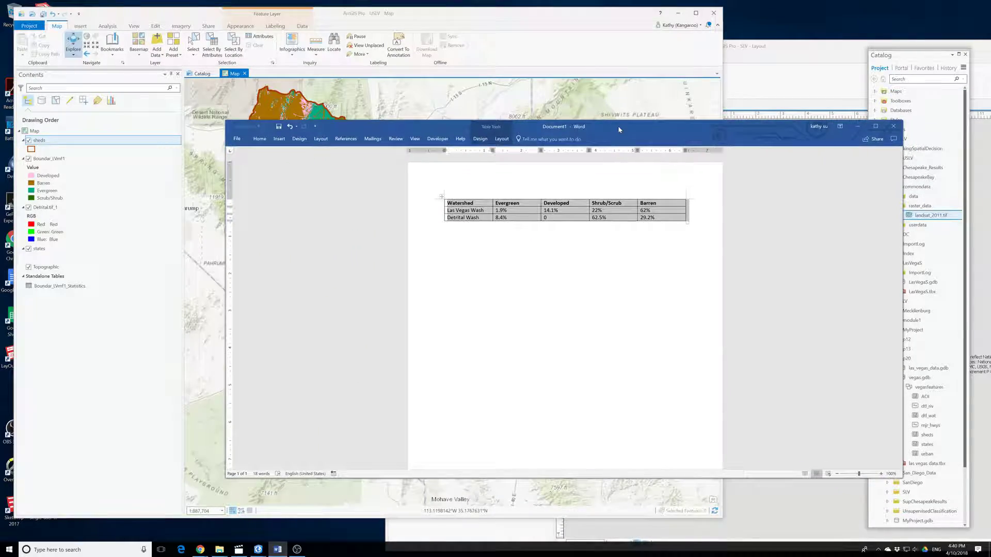
drag(623, 130, 990, 180)
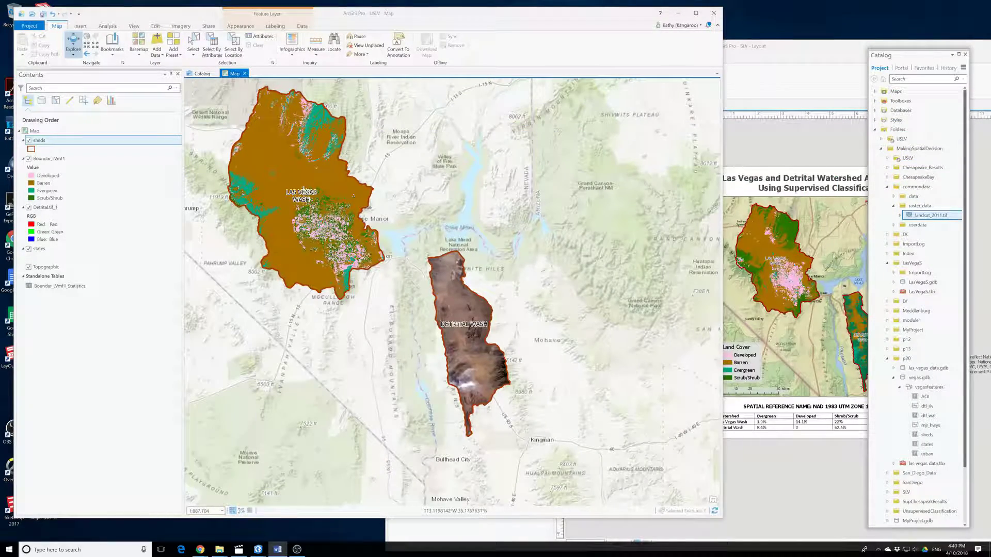
click(813, 480)
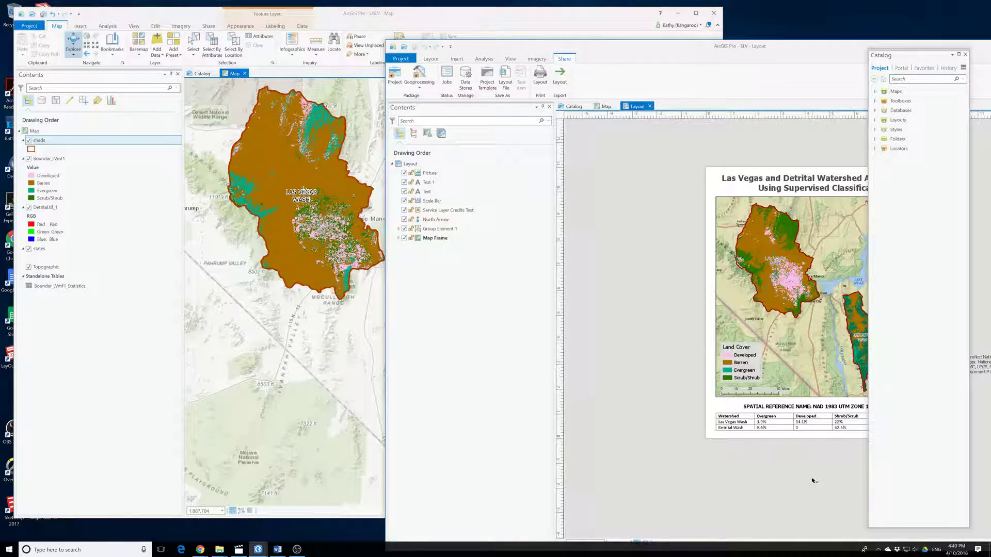
click(315, 339)
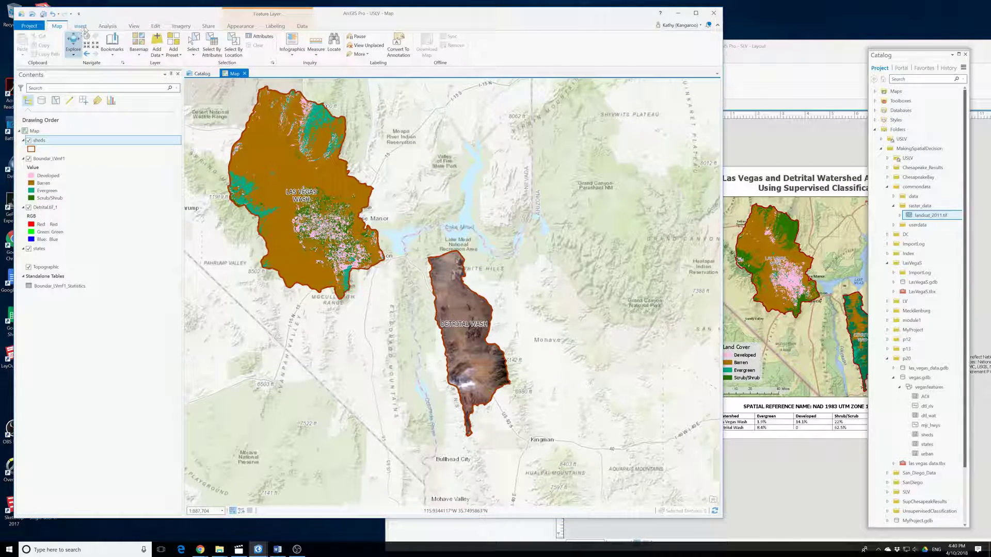
Start the Image Classification Wizard on the Detrital raster with the Unsupervised method and the default NLCD2011 schema
click(45, 207)
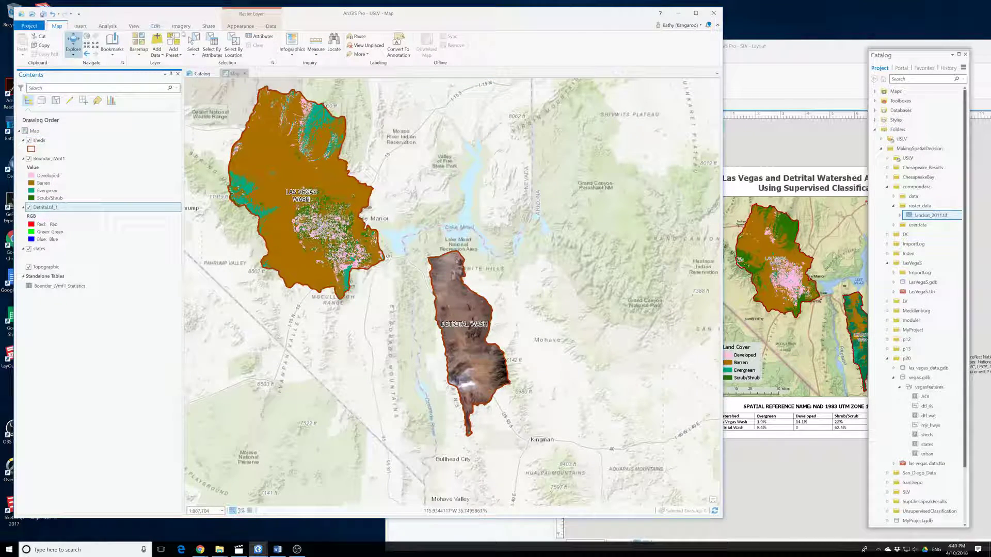
click(181, 26)
click(144, 44)
click(380, 133)
click(390, 175)
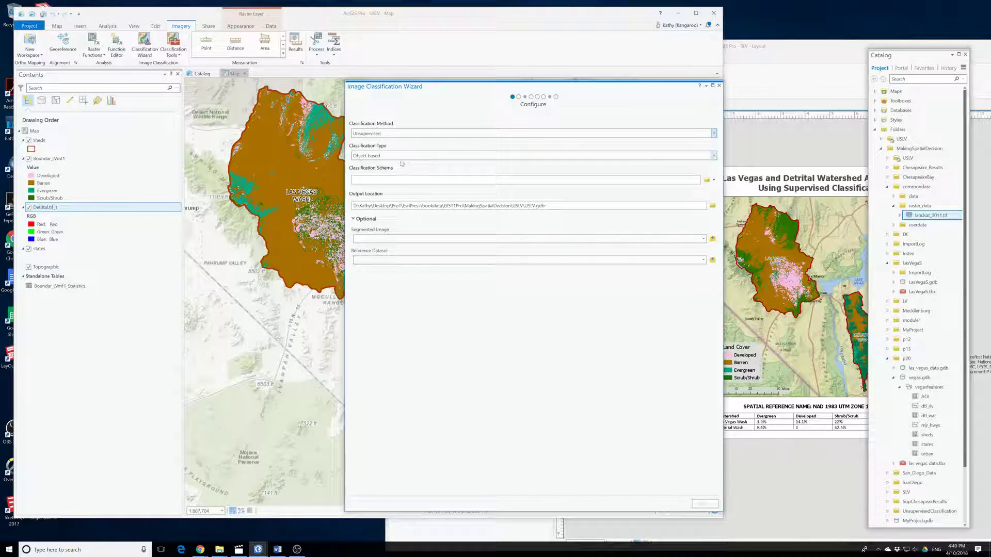
click(710, 180)
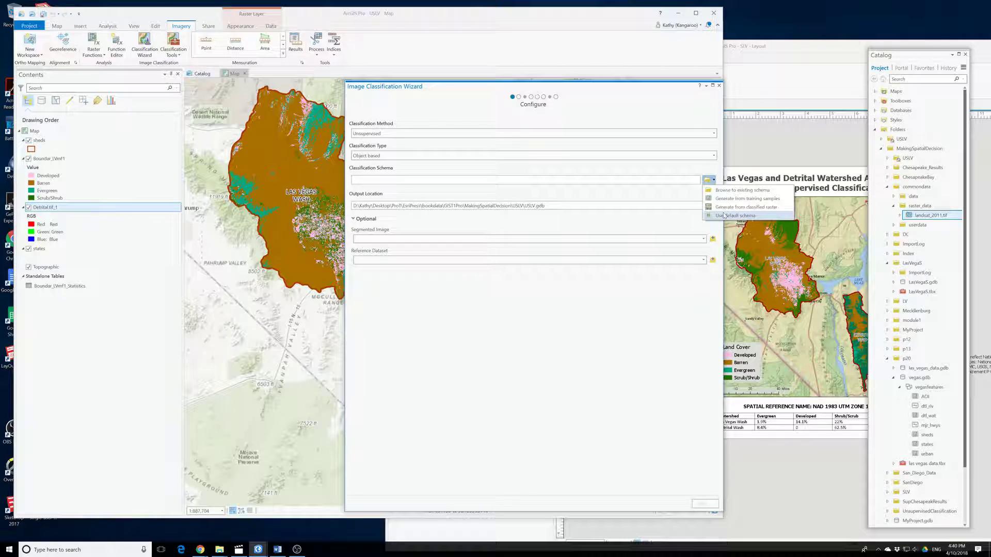
click(724, 216)
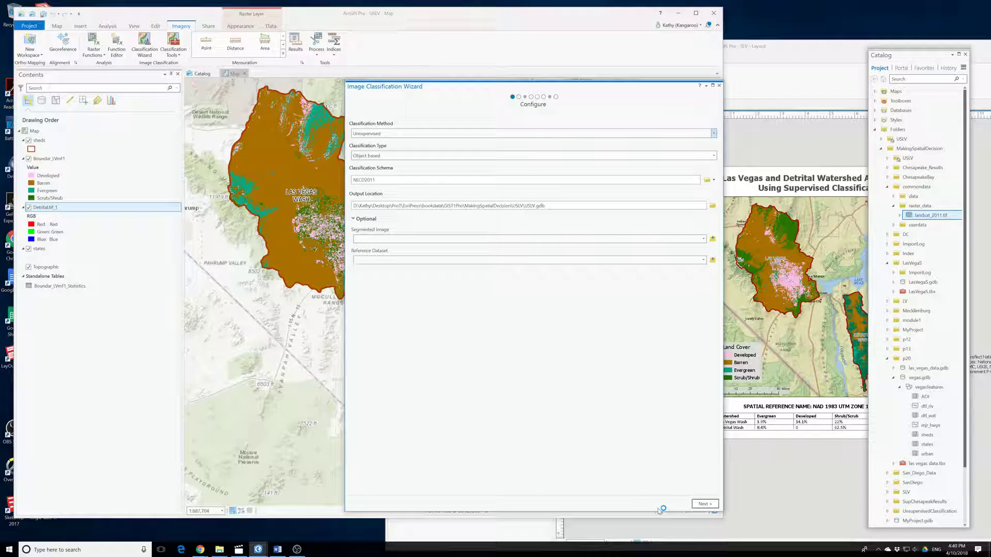
Change the classification type to pixel based and proceed to the classifier training settings
click(705, 504)
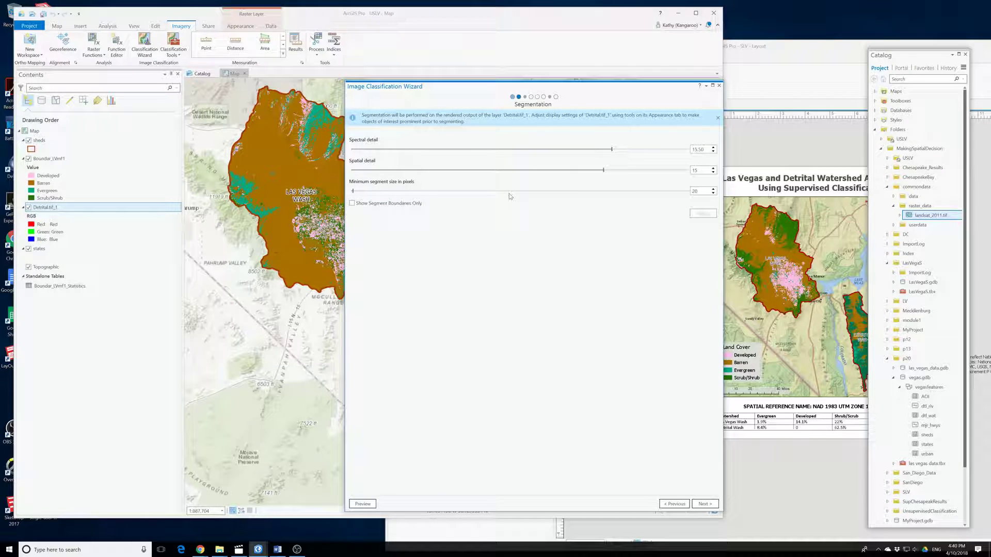
click(674, 504)
click(713, 156)
click(671, 164)
click(703, 504)
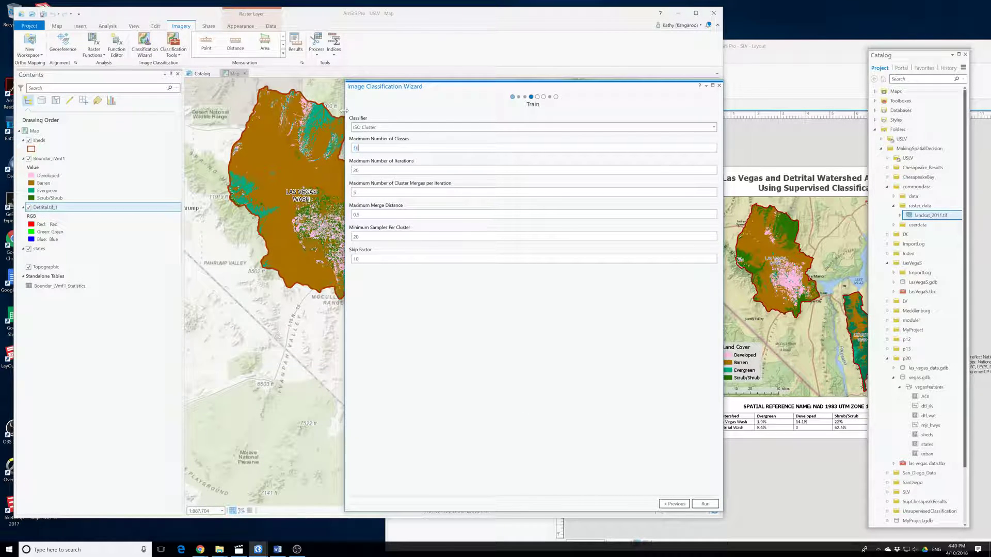
Train the ISO Cluster classifier with a maximum of 10 classes and run the classification with the default output dataset
click(704, 503)
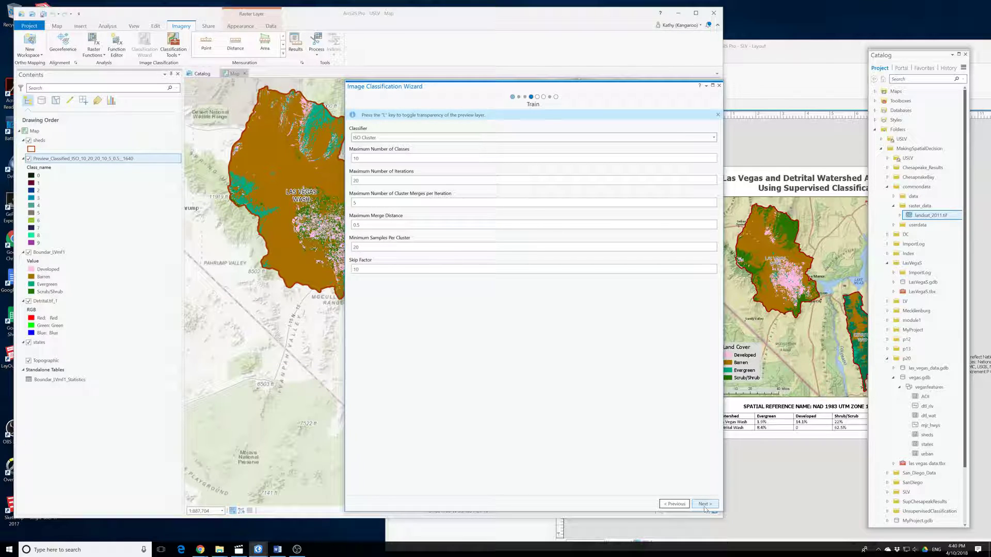
click(705, 504)
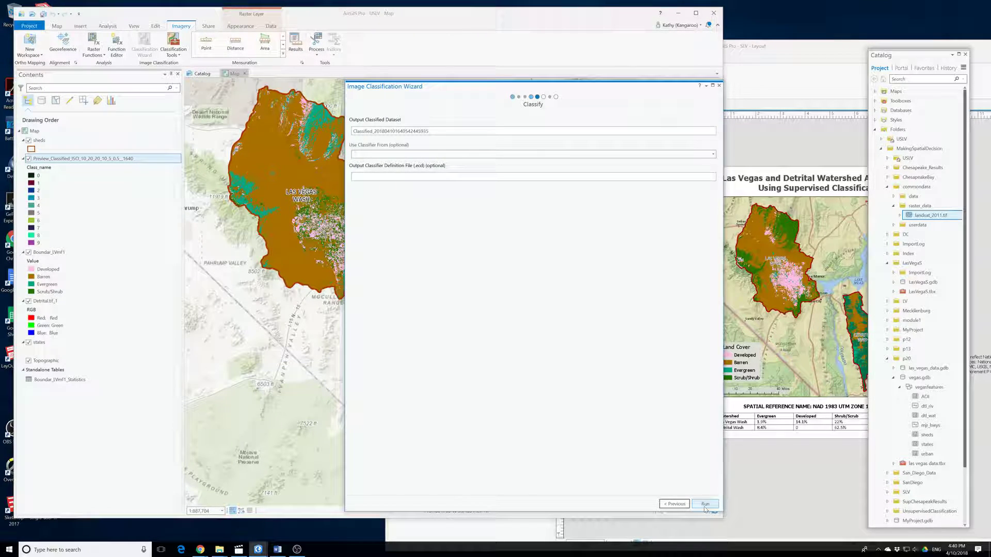
click(705, 505)
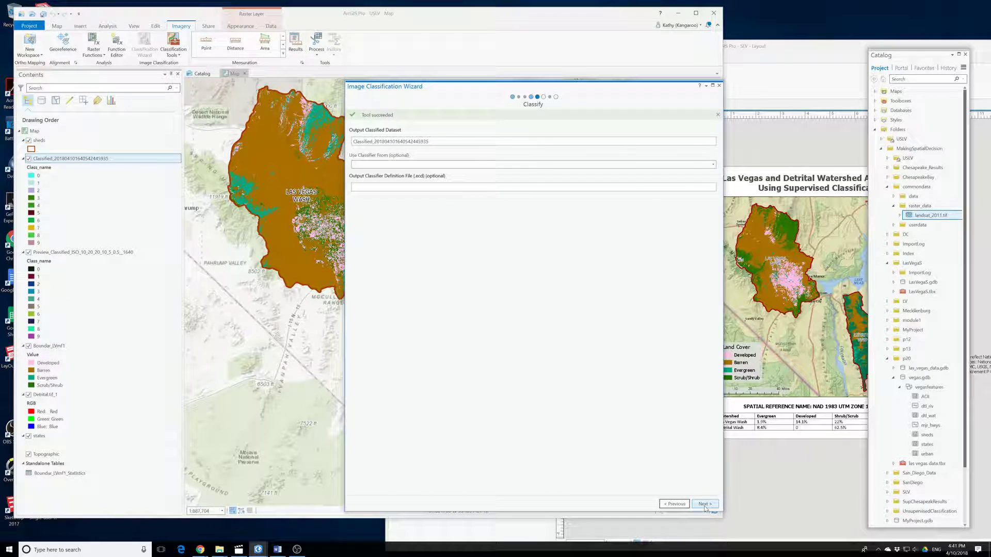
Leave the classes unassigned, produce the final reclassified dataset without edits, and finish the classification wizard
click(704, 506)
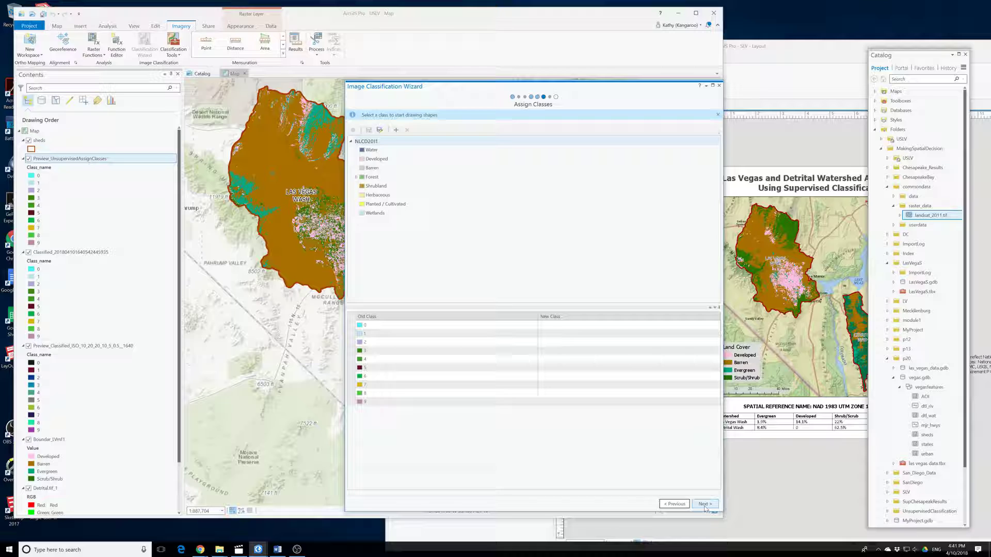
click(705, 506)
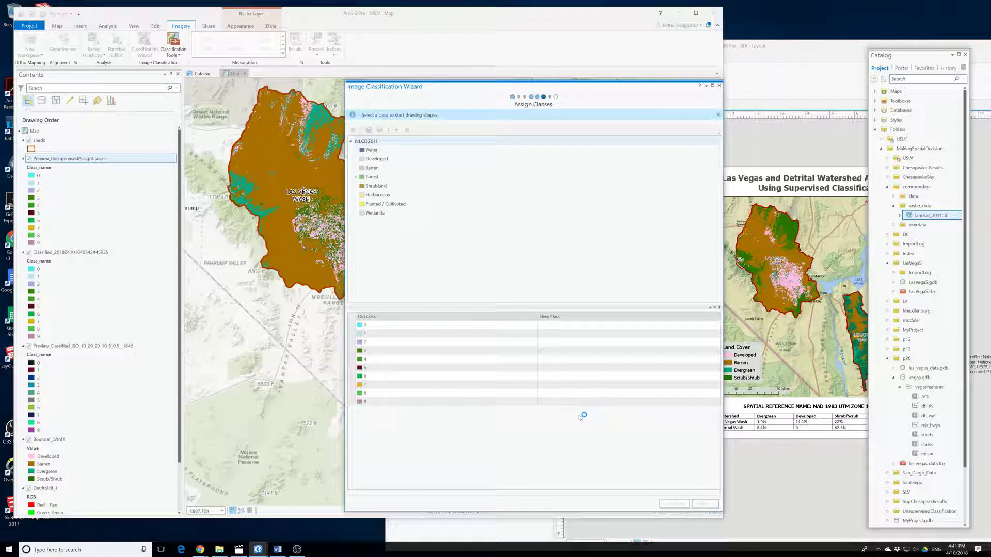
click(710, 506)
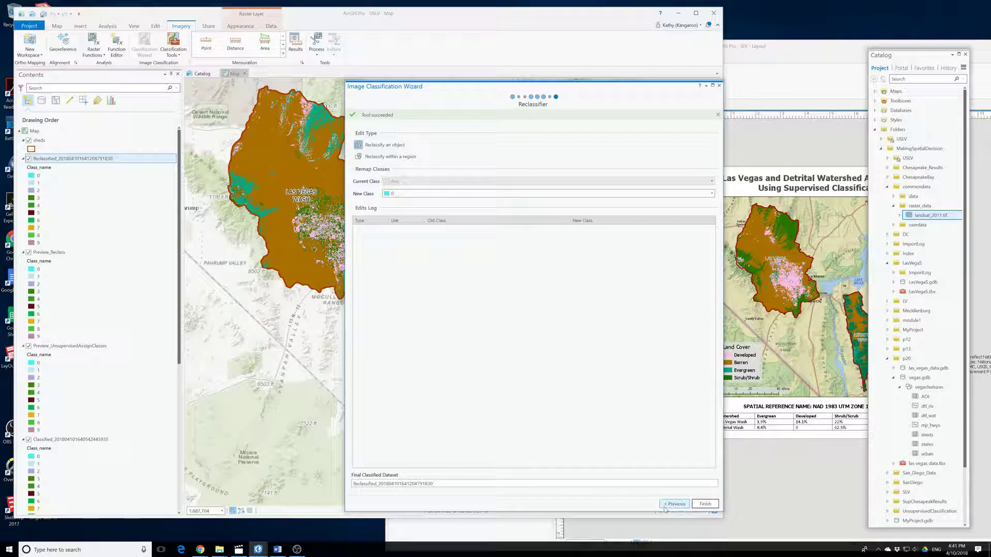
click(705, 504)
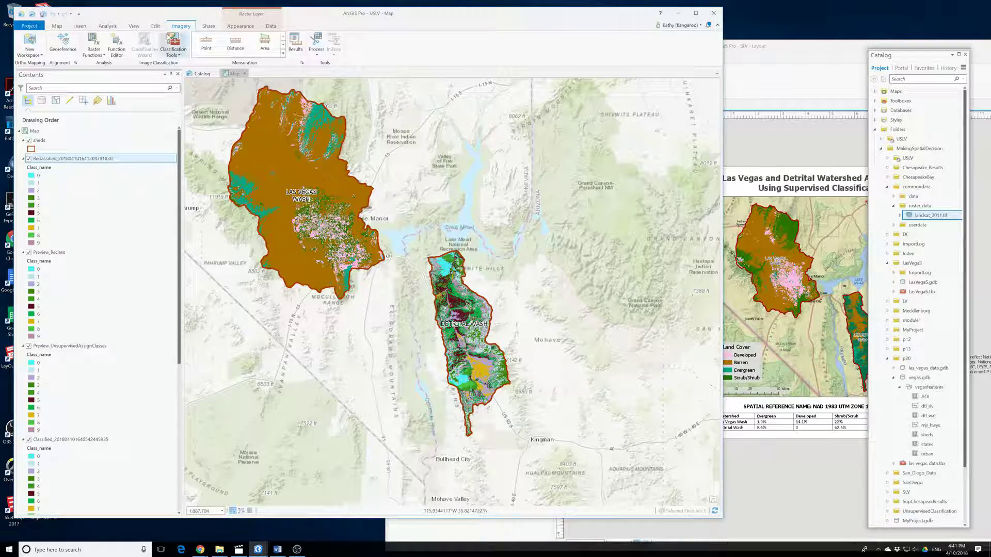
Set up the Reclassify tool on the Preview_Classified_ISO raster with Value as the reclass field
click(109, 28)
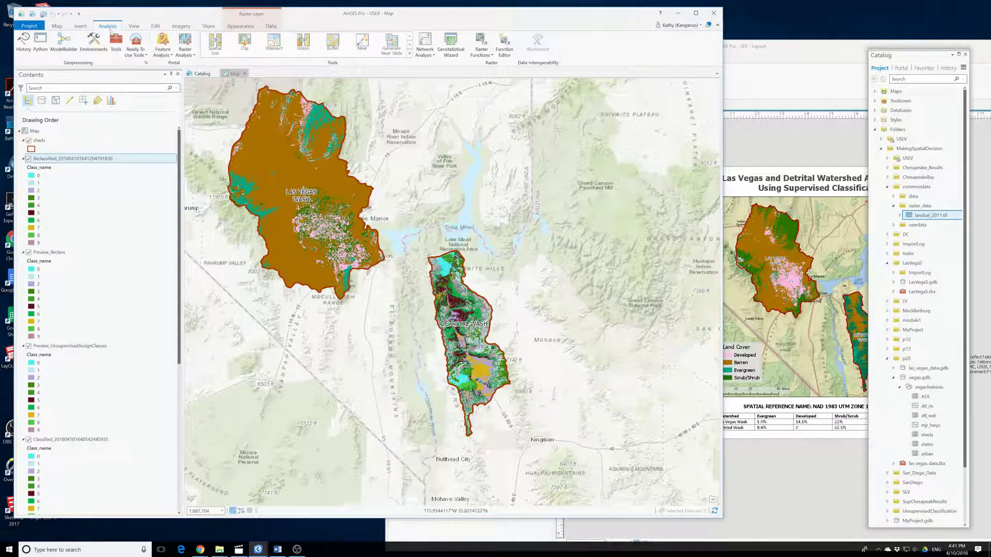
click(115, 42)
text(bound)
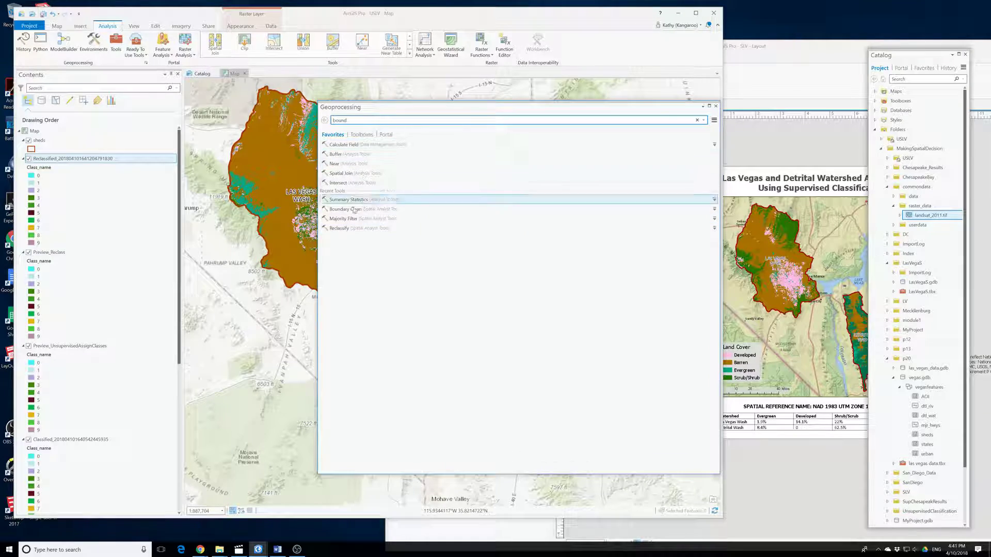
click(341, 228)
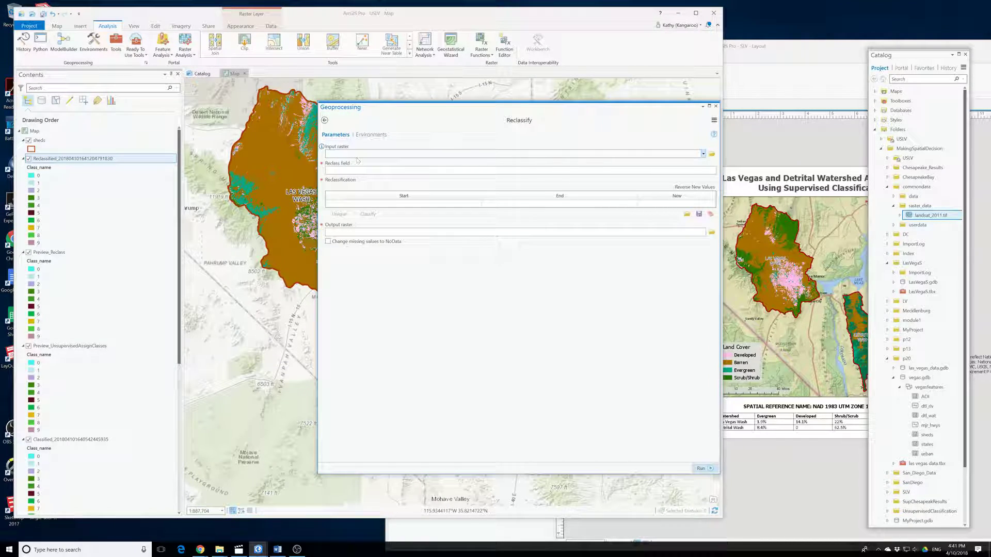
click(703, 154)
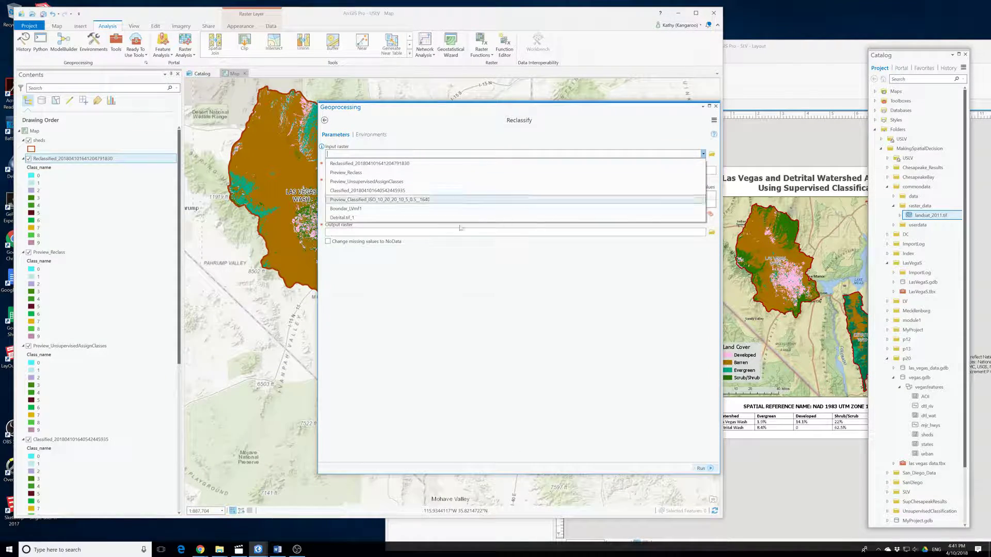
click(344, 200)
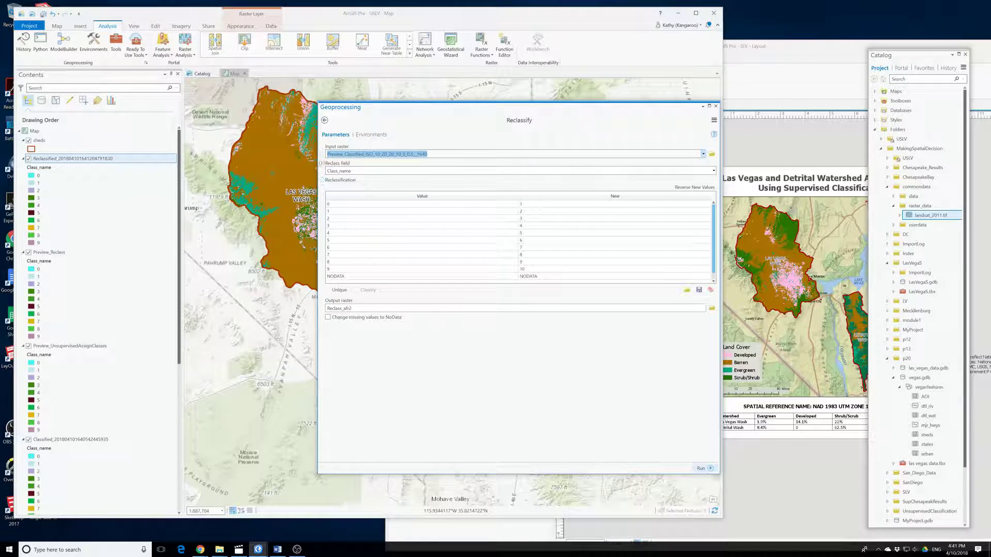
click(714, 171)
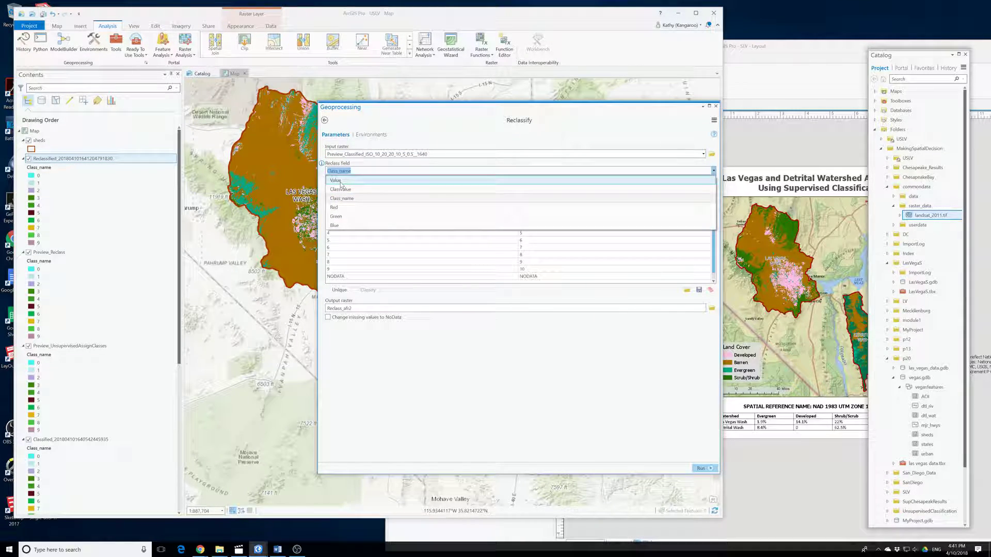
click(386, 178)
click(337, 215)
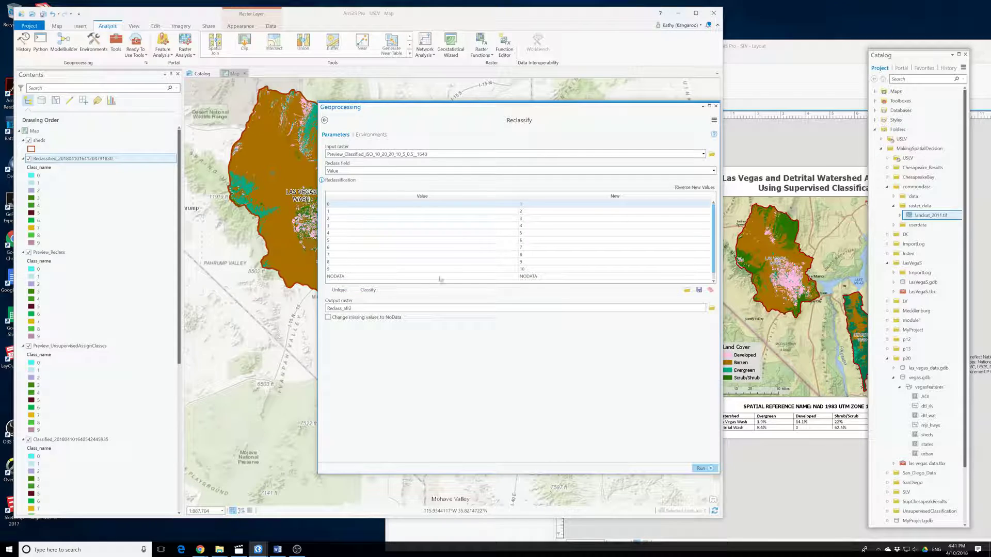
Regroup original values 0 through 5 into new classes within the range 1 to 3 in the reclassification table
click(525, 213)
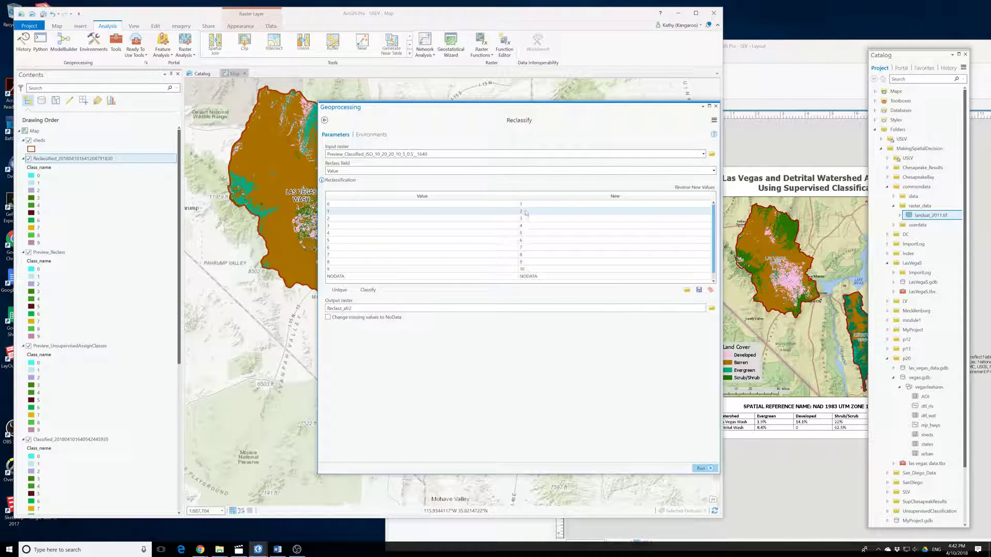
click(521, 205)
click(522, 205)
text(3)
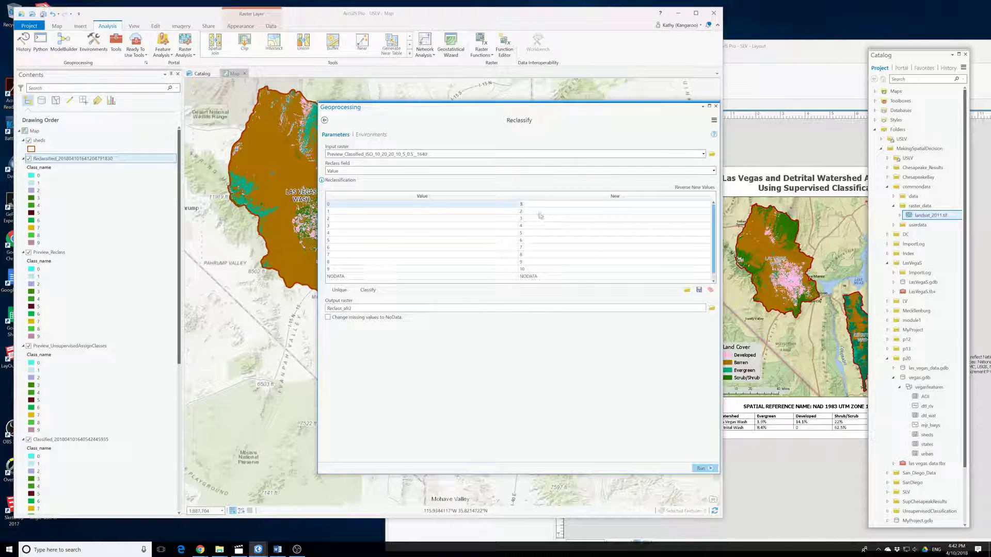
double_click(521, 212)
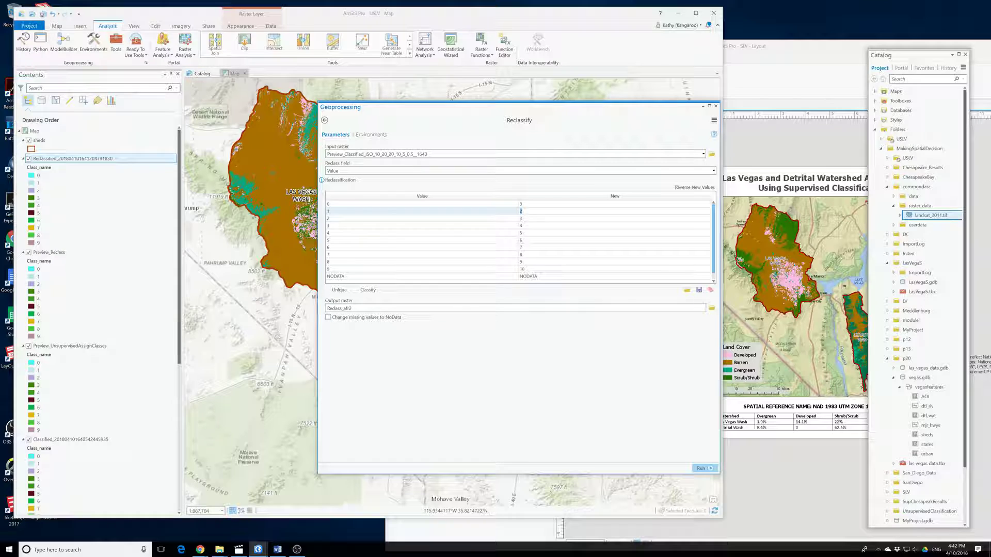
text(3)
double_click(522, 226)
text(3)
double_click(522, 233)
text(3)
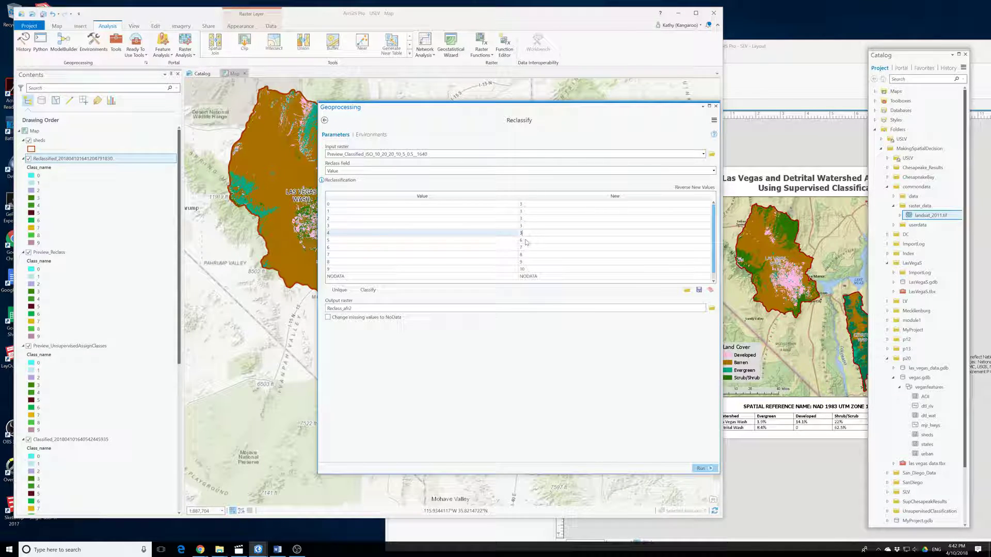
click(527, 242)
double_click(522, 241)
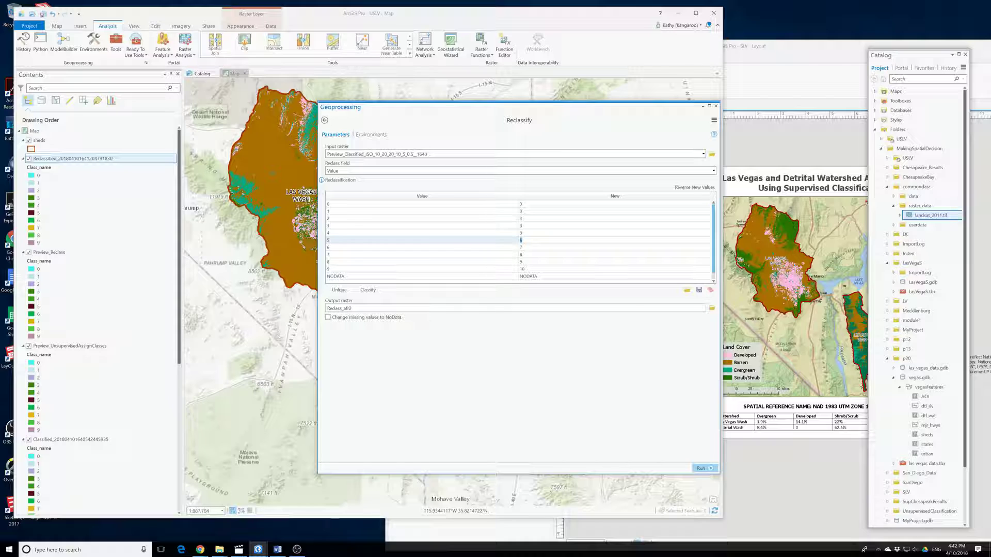
Set the new value to 2 for class 6, 3 for classes 7 and 8, and 2 for class 9, and run the reclassification
click(521, 248)
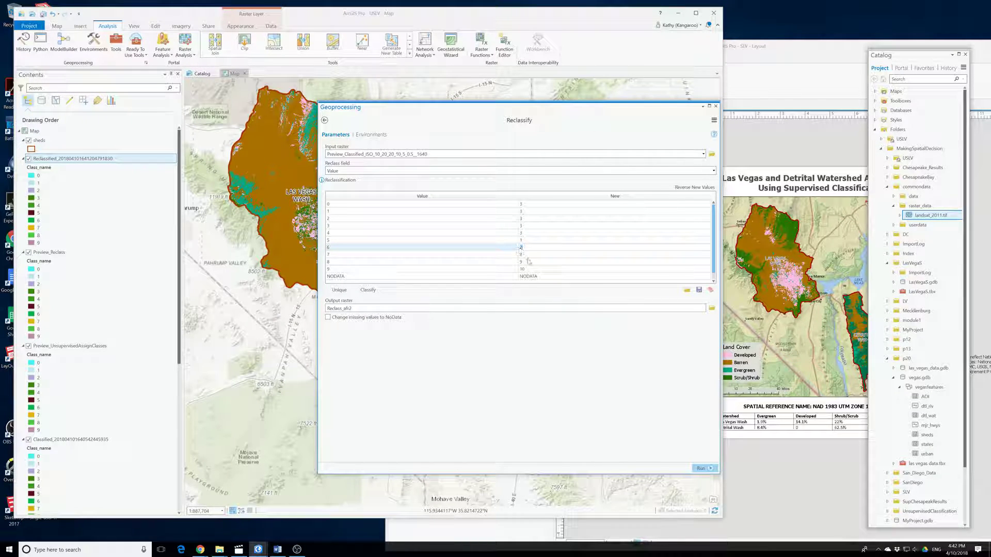
click(523, 256)
click(523, 255)
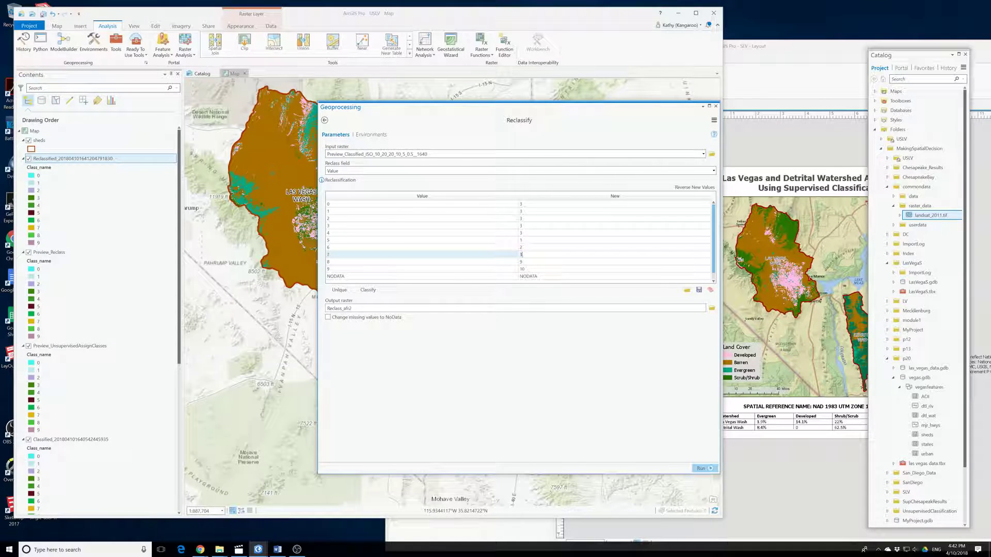
click(520, 262)
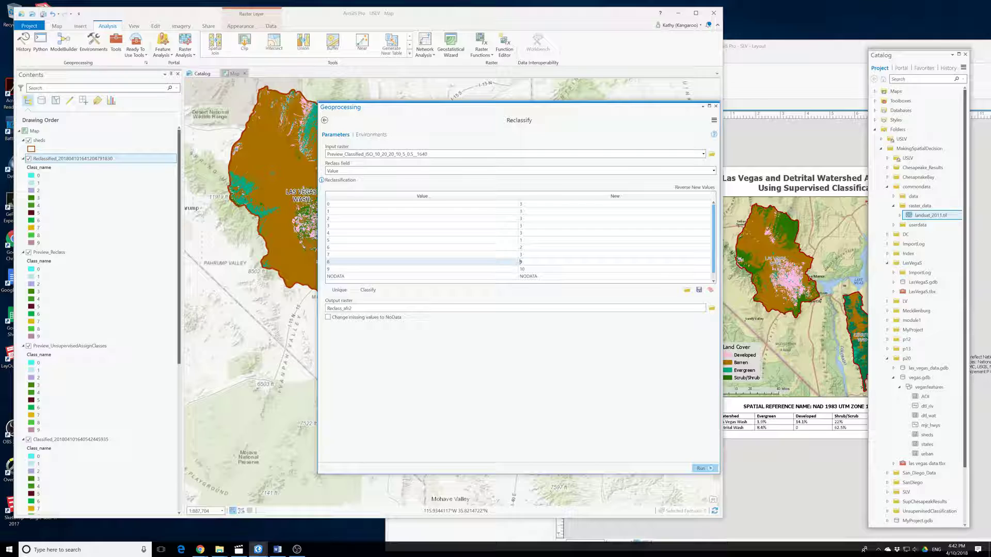
click(520, 262)
text(3)
click(522, 269)
click(523, 269)
text(2)
click(520, 295)
click(700, 467)
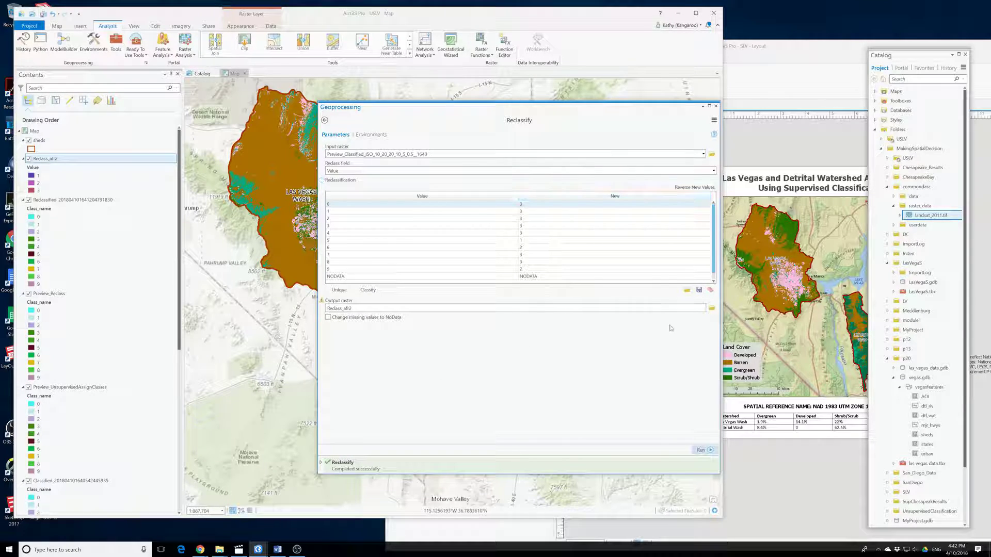
click(715, 105)
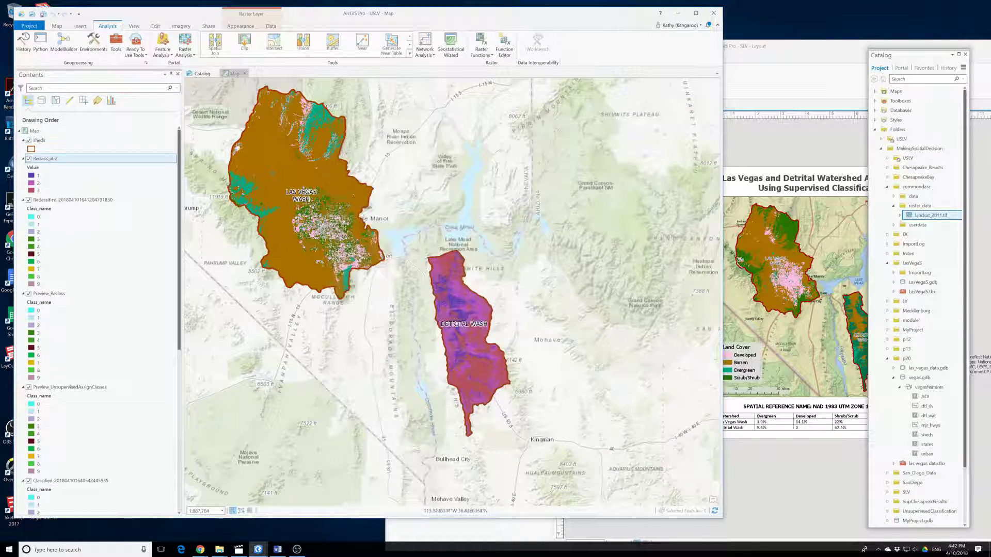
Run a Majority Filter on the newly reclassified Detrital raster using eight neighbors and the Majority threshold, with output raster d1
click(114, 44)
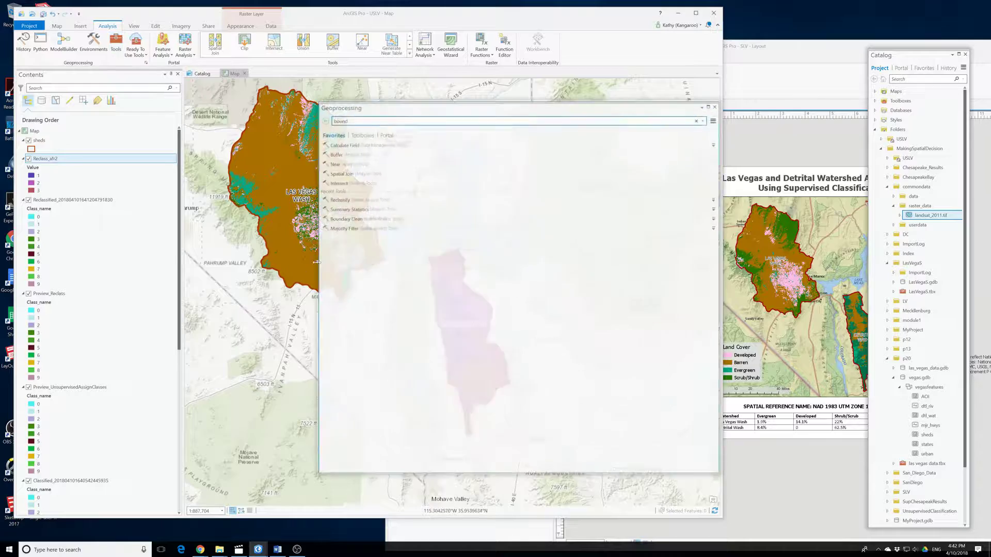
click(345, 229)
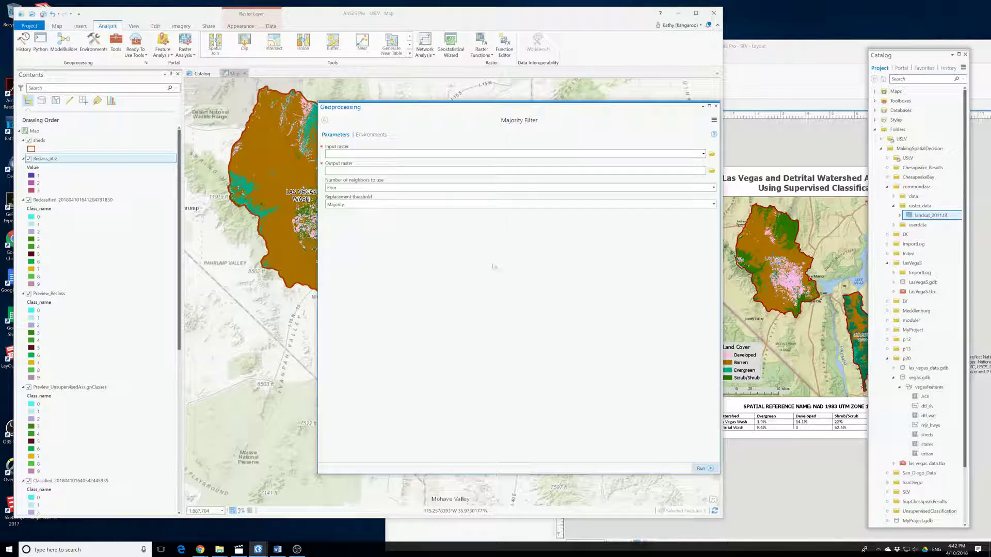
click(702, 153)
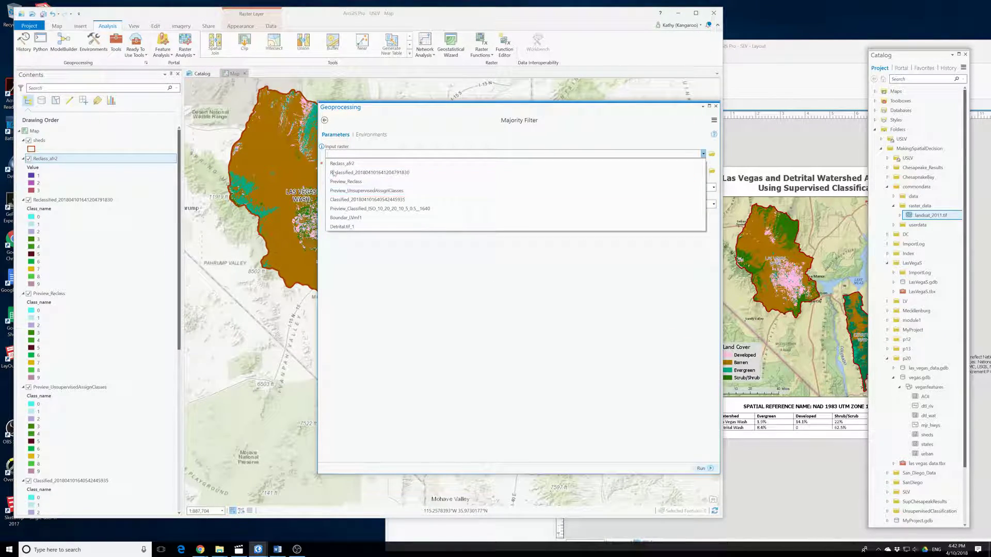
click(465, 162)
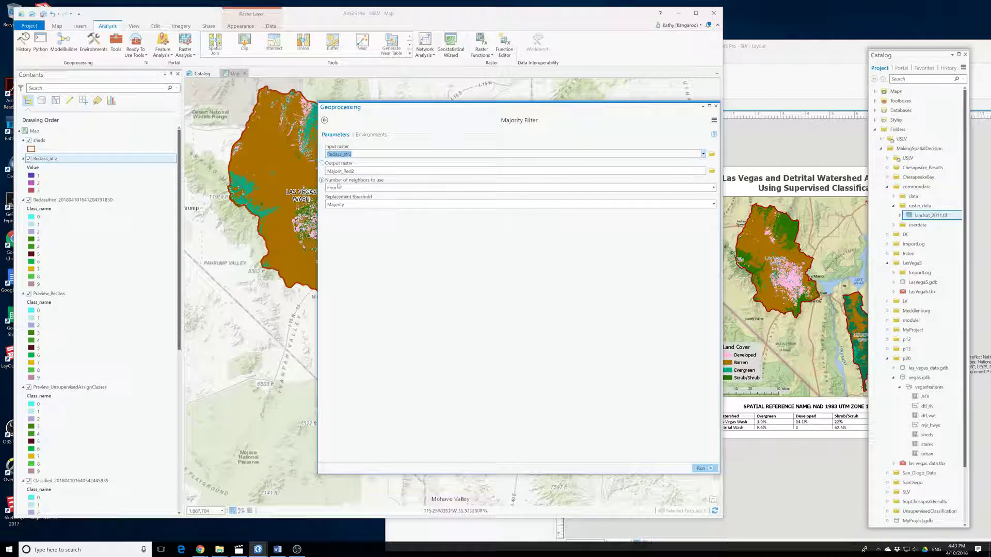
click(713, 187)
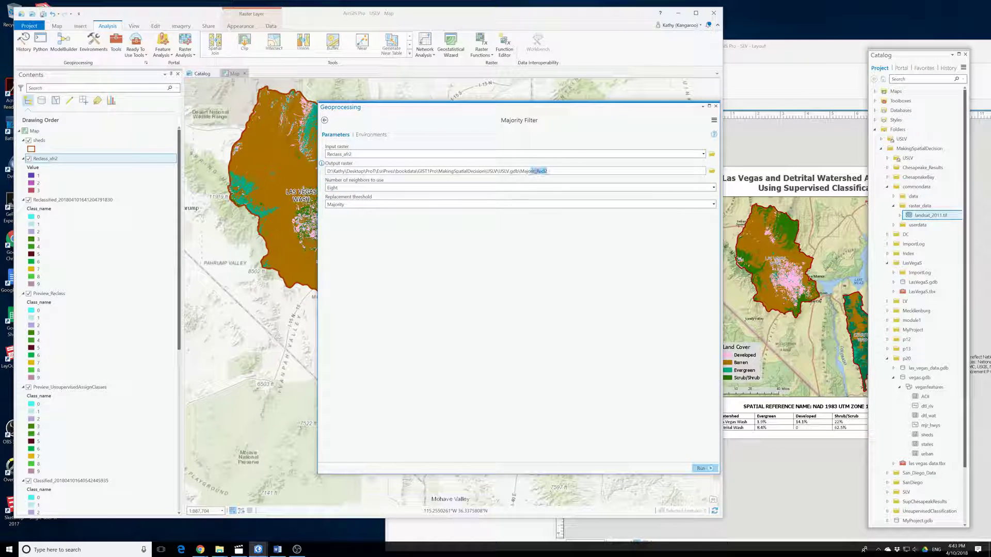
text(df1)
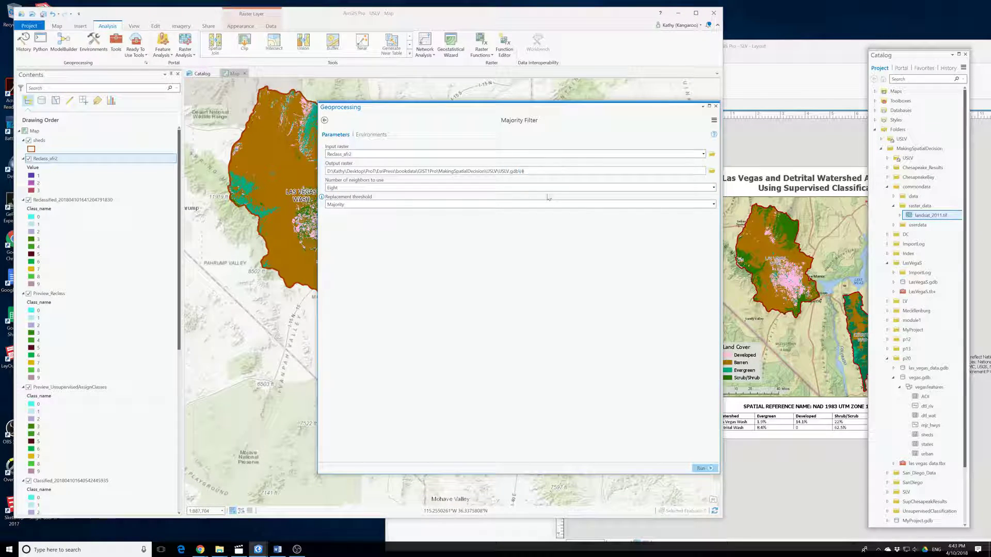
click(710, 471)
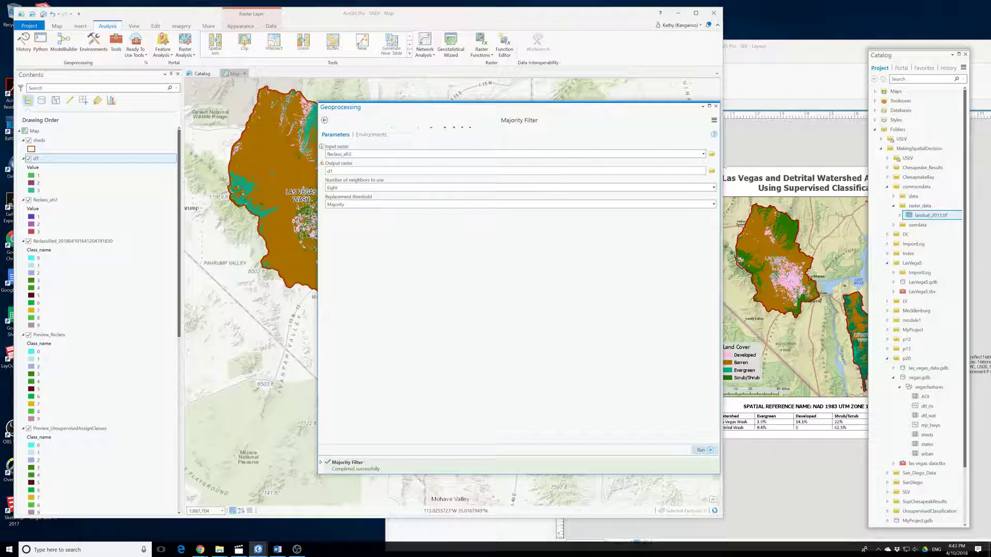
Run the Majority Filter a second time on d1 with eight neighbors, saving the output raster as d2
click(703, 153)
click(490, 171)
click(359, 170)
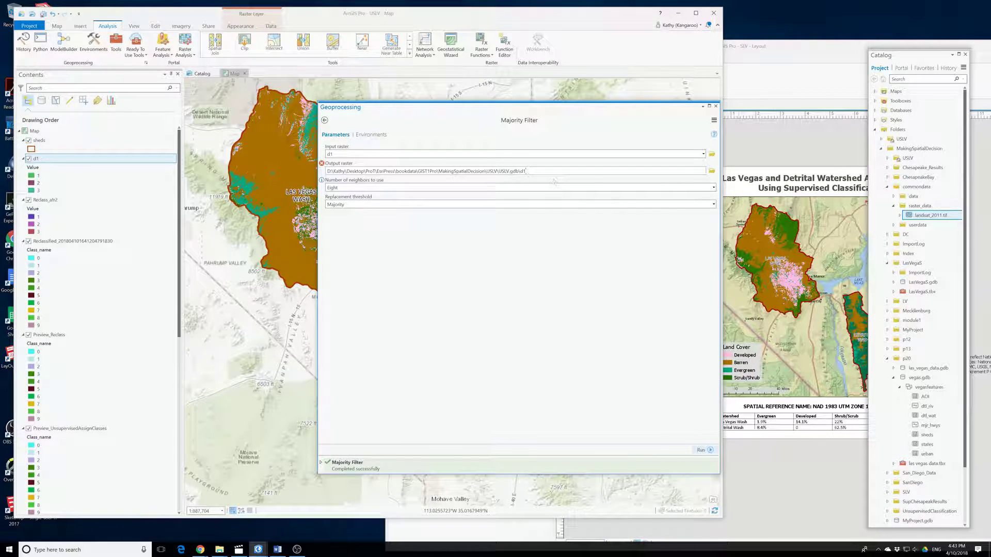
text(2)
click(701, 450)
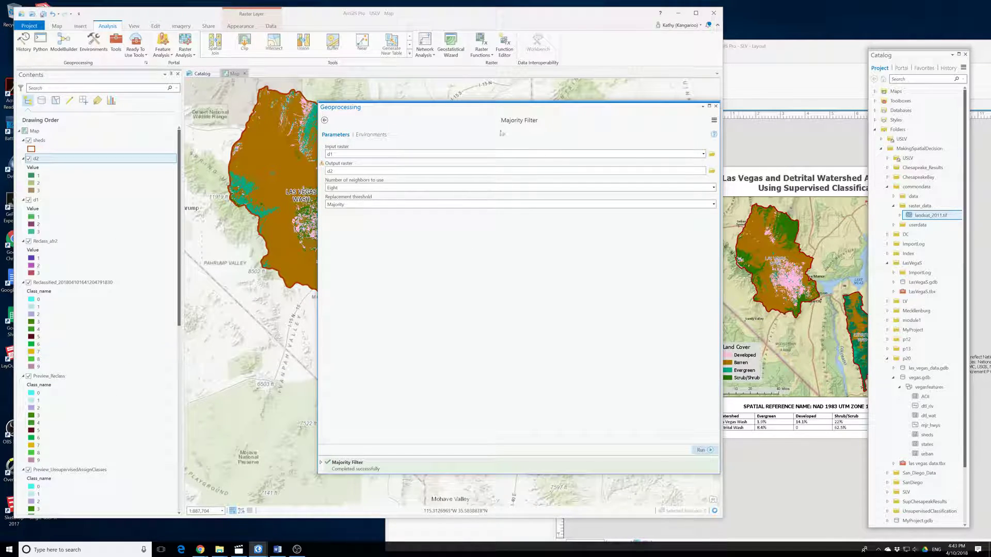
click(715, 106)
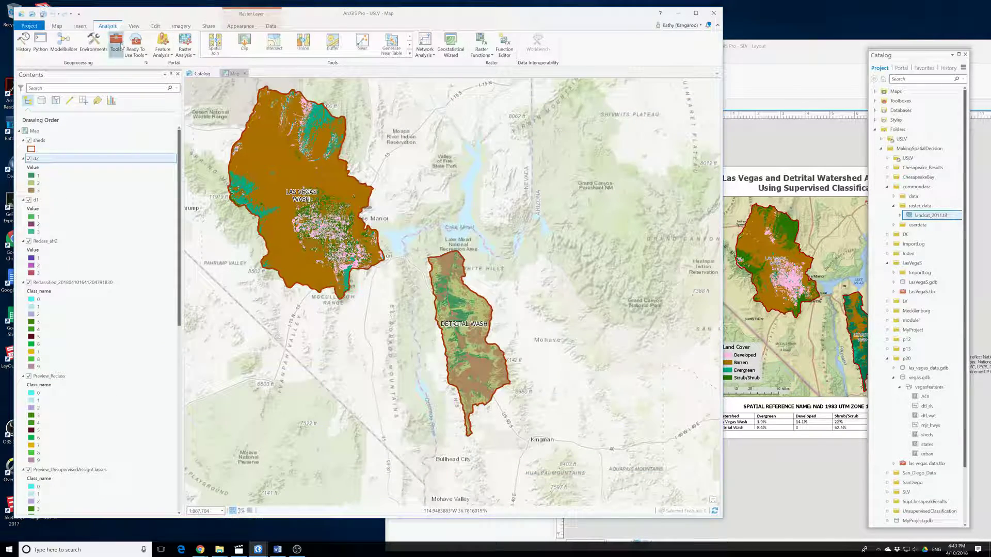
Run Boundary Clean on d2 with Ascending sorting, expansion and shrinking twice turned off, and the default output raster
click(115, 42)
click(346, 230)
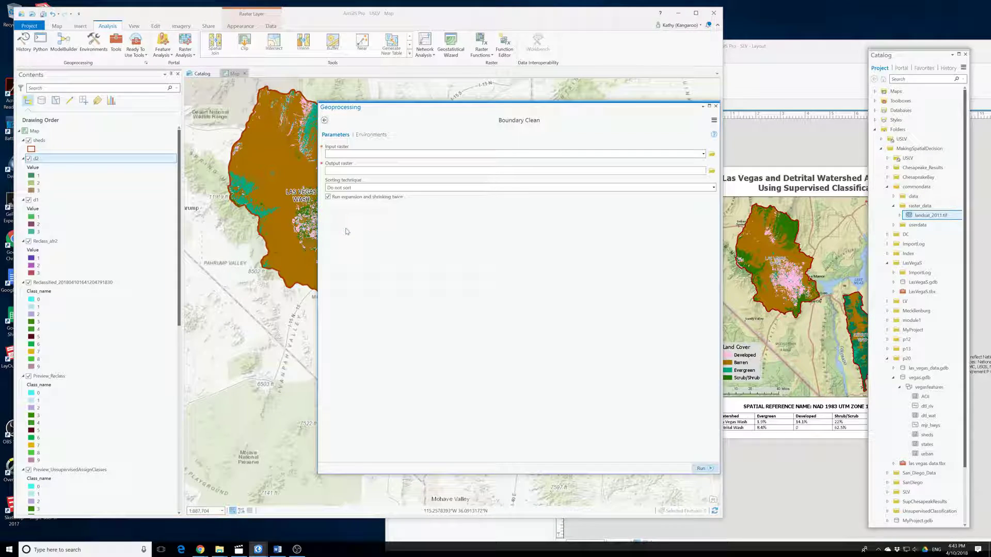
click(703, 154)
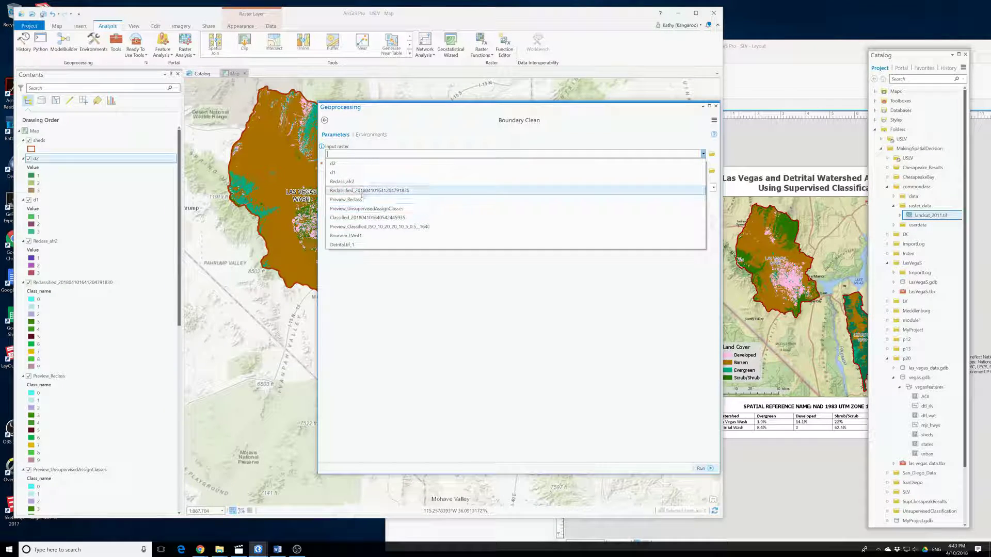
click(345, 164)
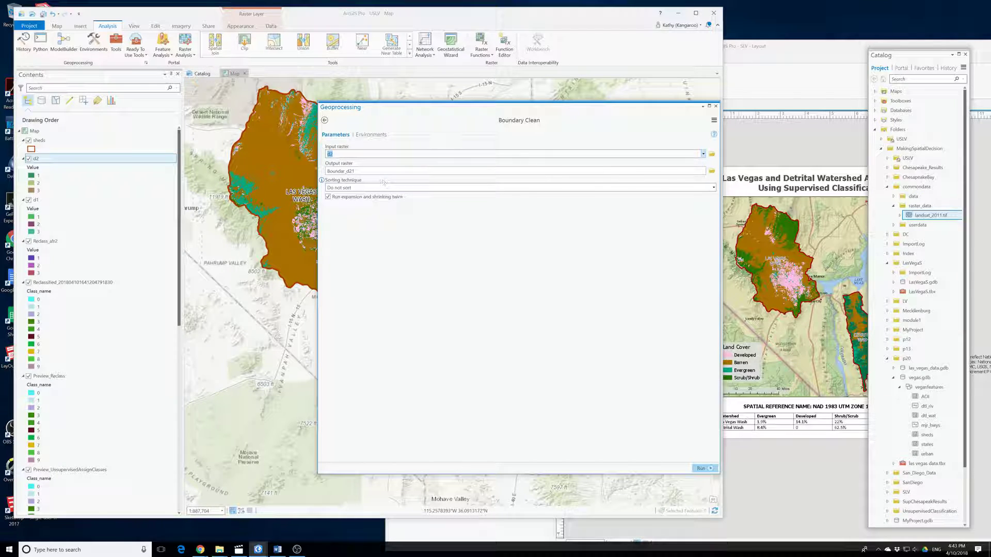
key(Tab)
key(Tab)
click(715, 191)
click(336, 216)
click(700, 469)
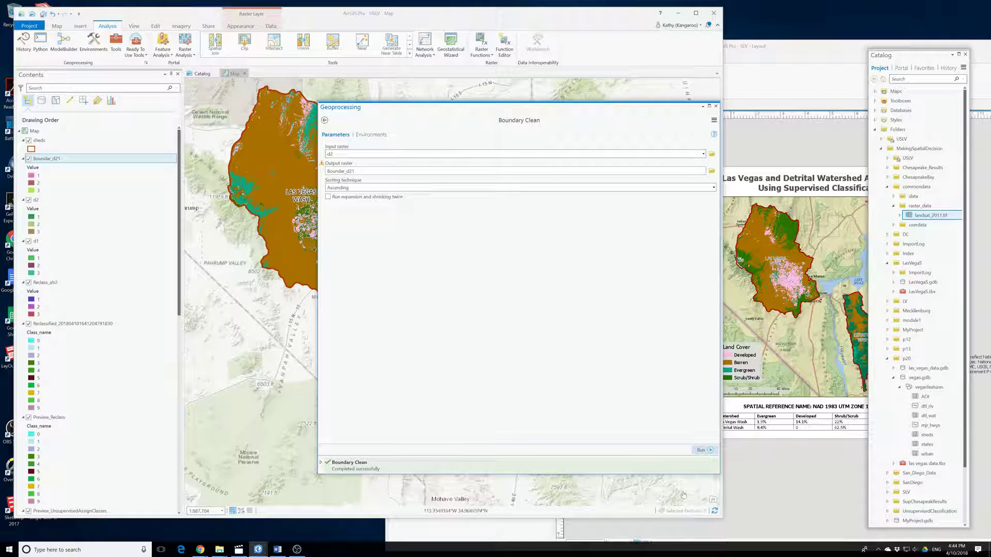
click(715, 106)
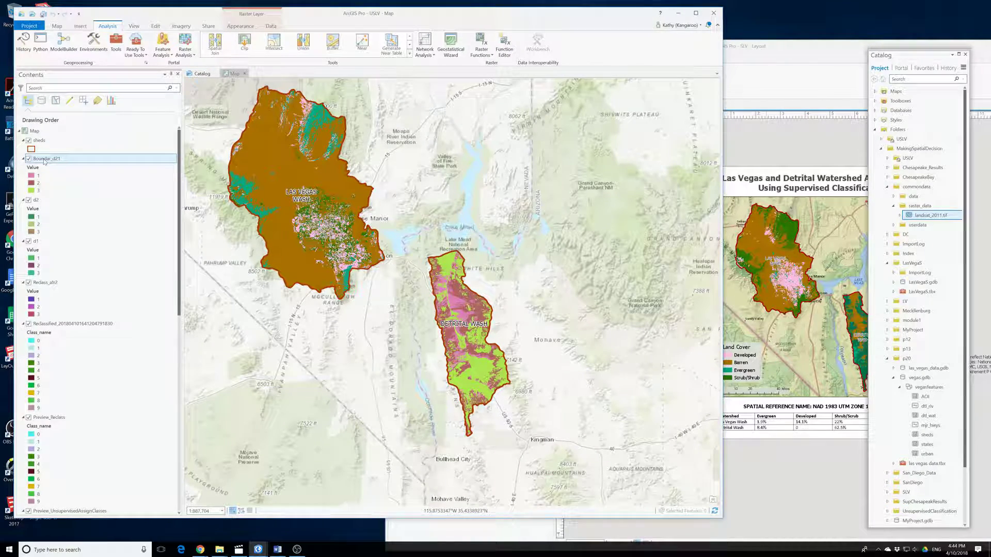
Remove the intermediate d2, d1 and three-class reclassified layers from the map
right_click(36, 201)
click(56, 217)
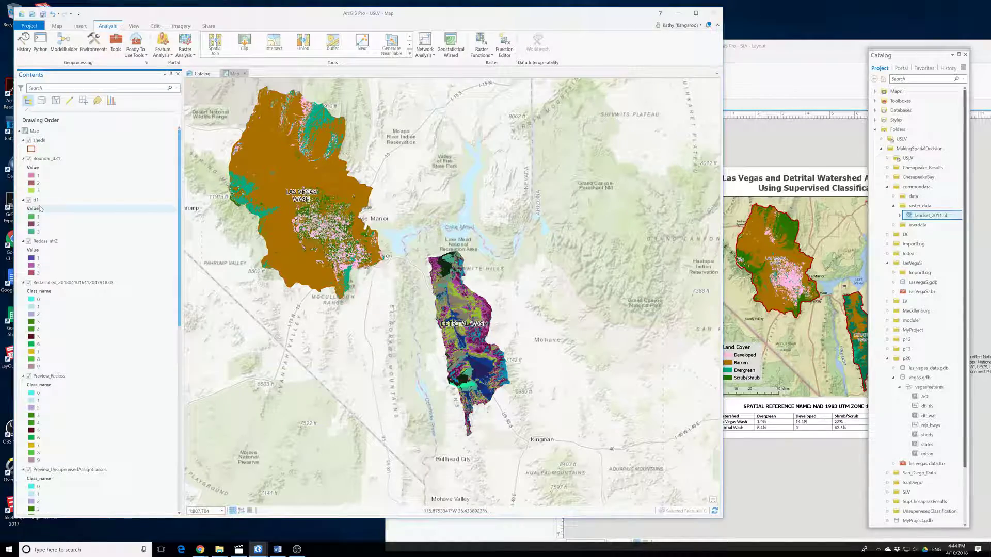
right_click(36, 203)
click(56, 219)
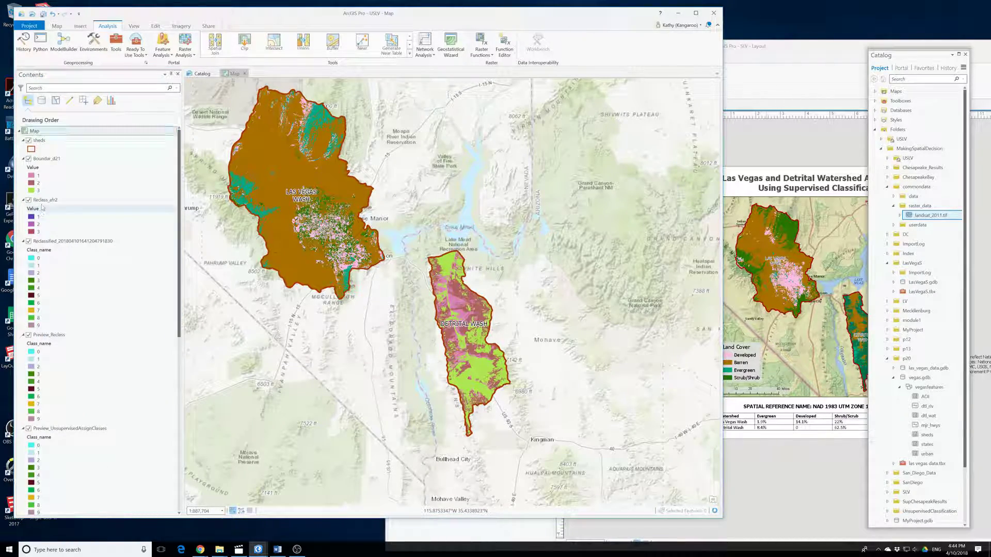
right_click(44, 203)
click(66, 217)
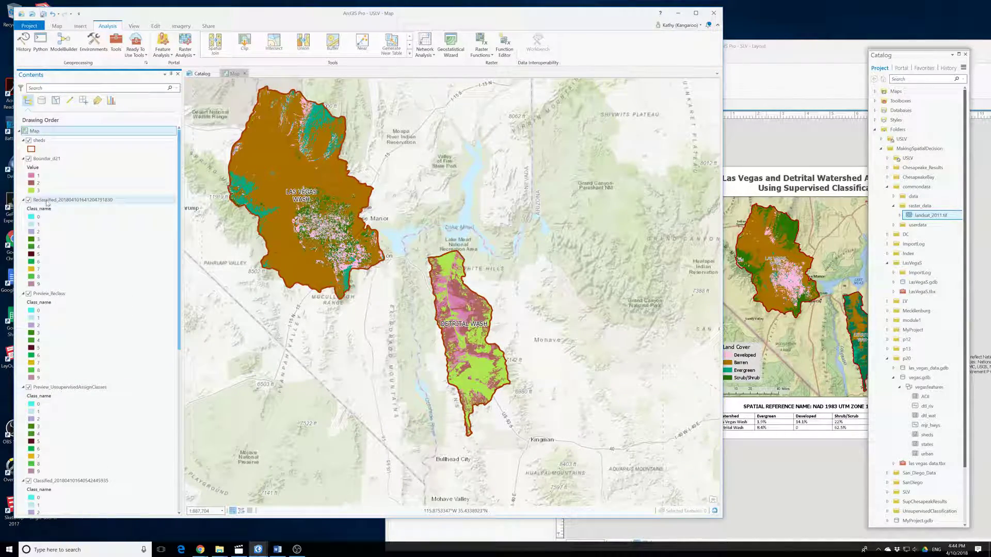
Remove the Reclassified, Preview_Reclass, Preview_UnsupervisedAssignClasses, Classified and Preview_Classified_ISO layers from the map
right_click(46, 203)
click(67, 216)
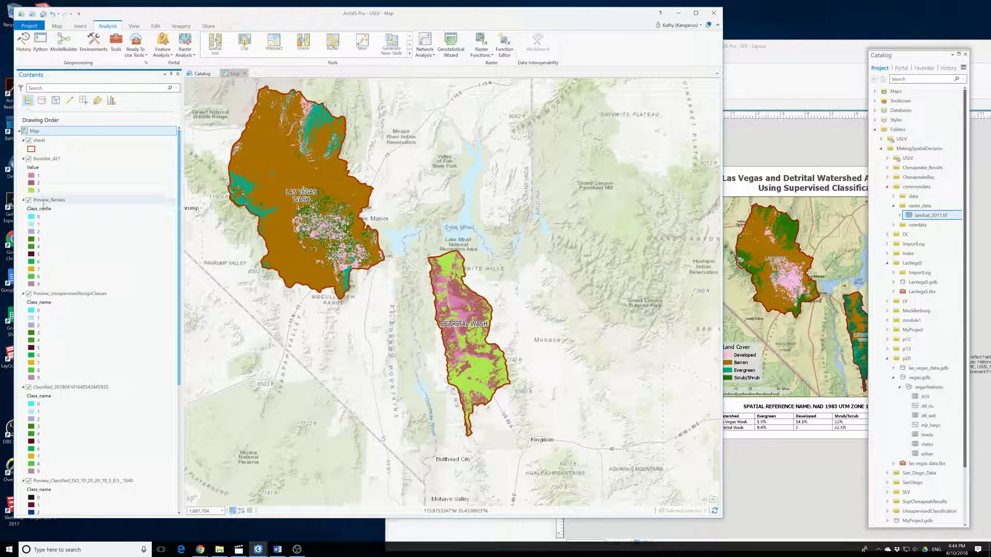
right_click(43, 202)
click(59, 217)
scroll(58, 218, down, 2)
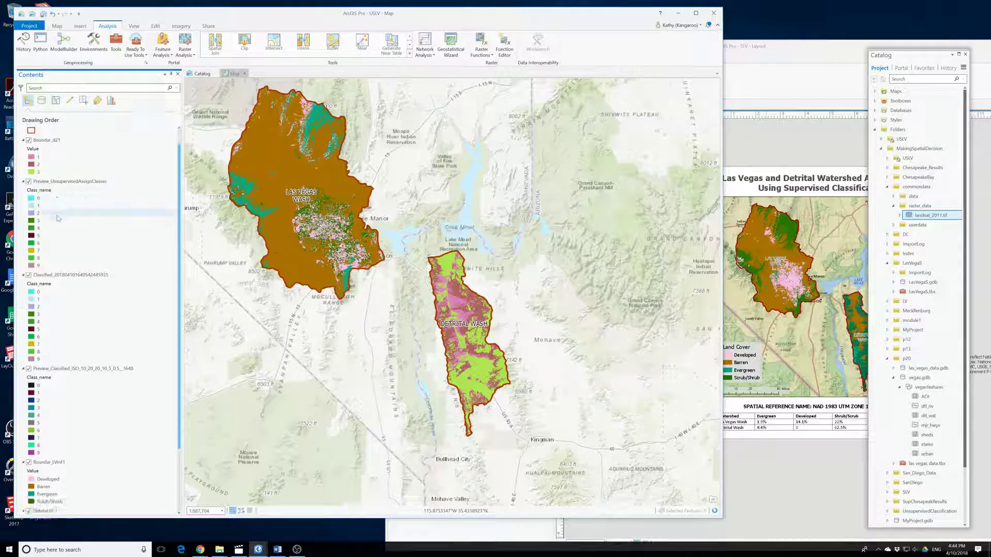
right_click(47, 163)
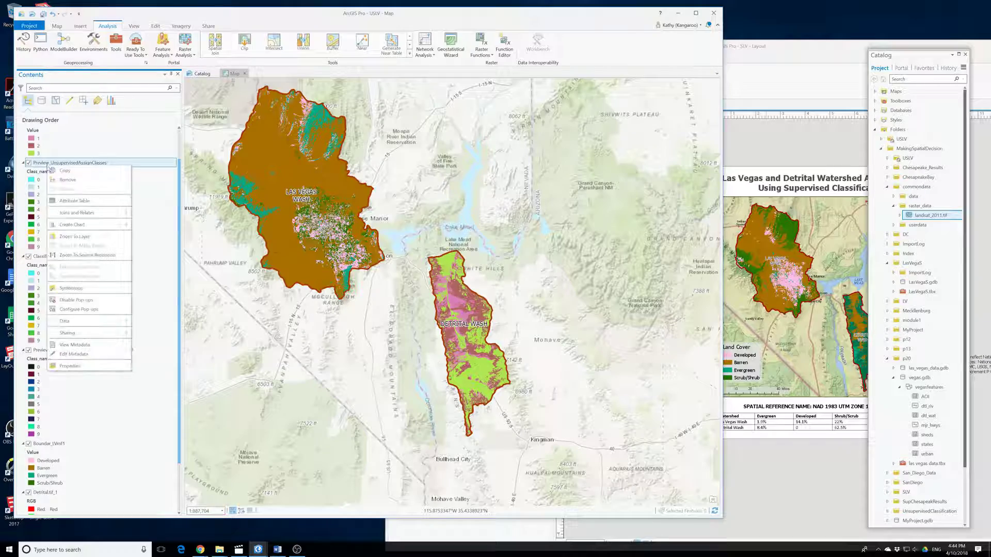
click(68, 180)
right_click(49, 193)
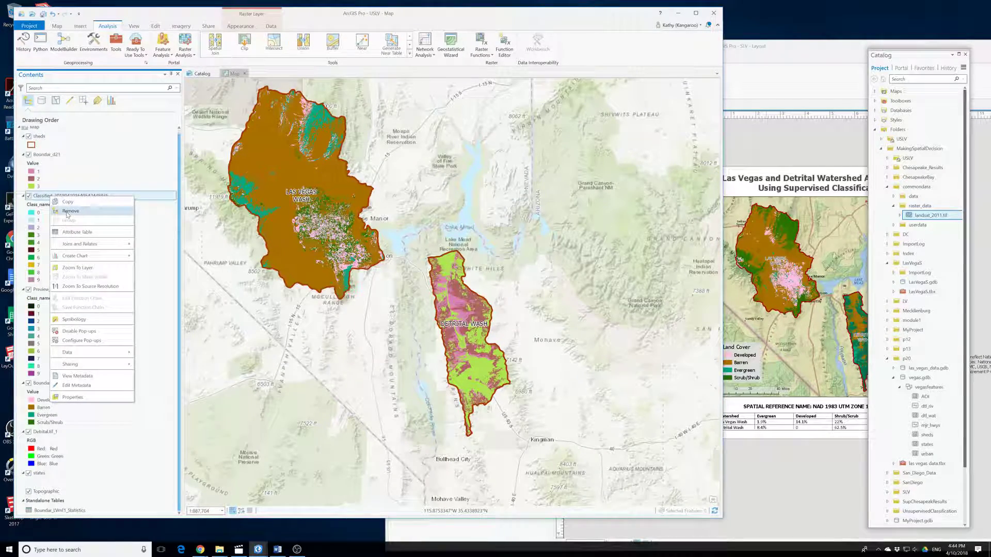
click(51, 209)
right_click(49, 200)
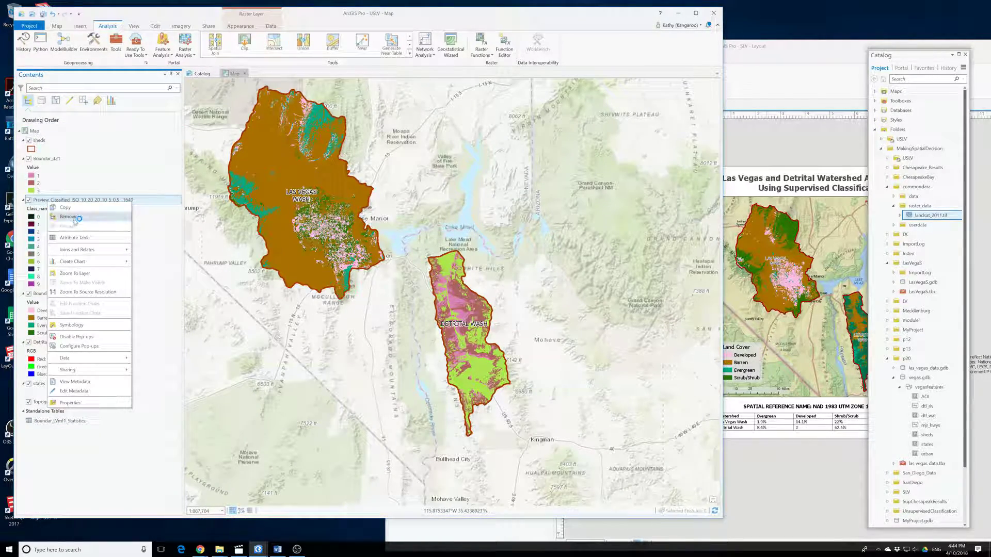
click(74, 220)
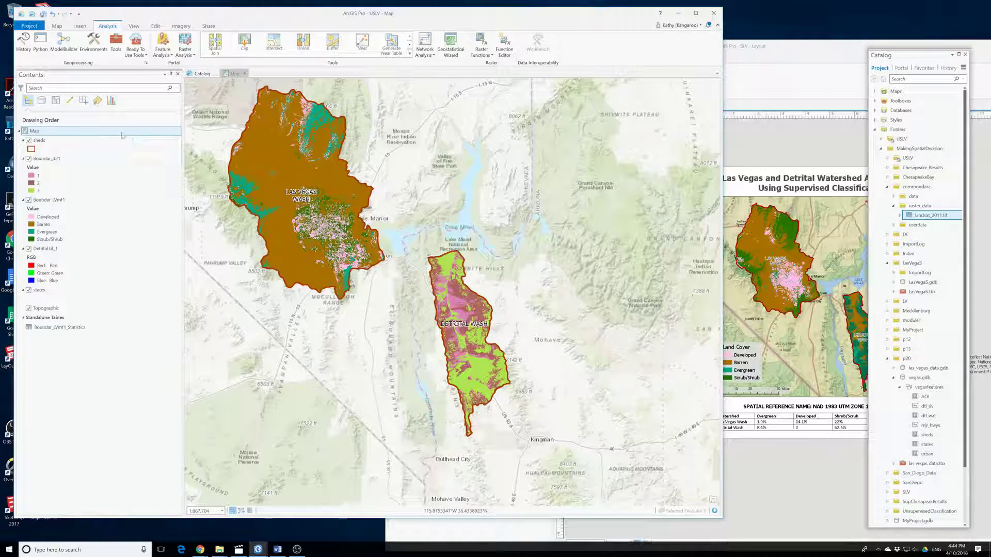
Label values 1, 2 and 3 of the Boundar_d21 layer as Evergreen, Barren and Scrub/Shrub in its symbology
click(45, 160)
right_click(44, 161)
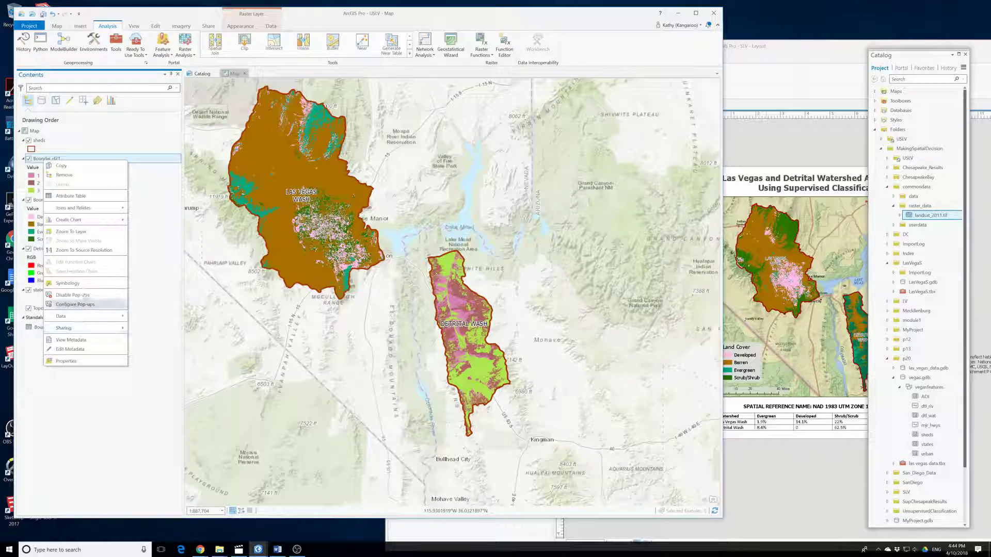
click(67, 284)
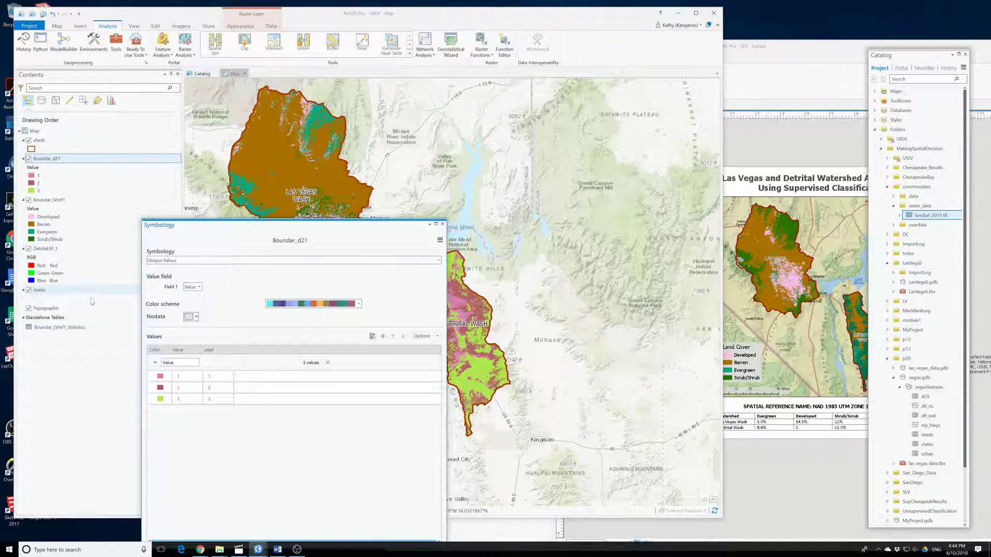
click(217, 378)
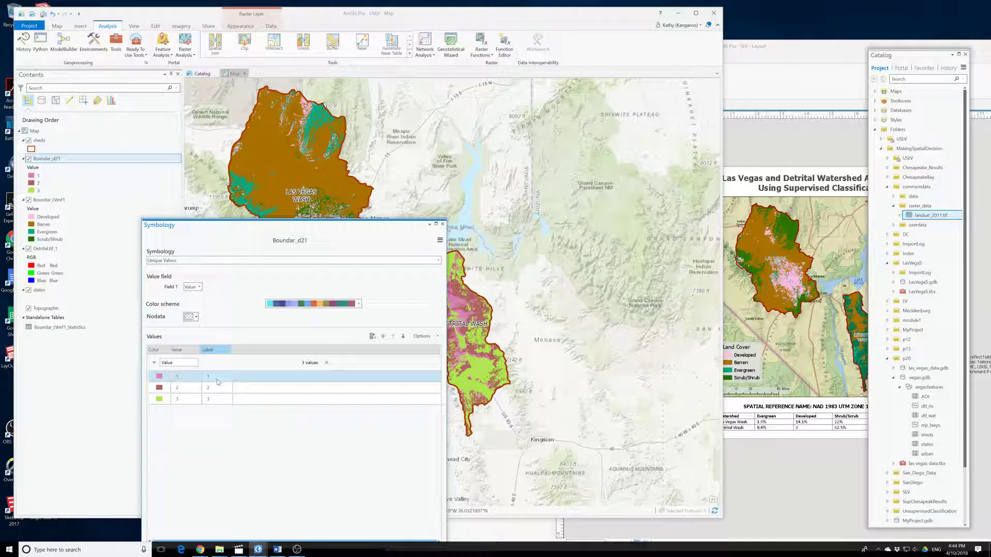
click(218, 381)
text(Evergreen)
click(216, 389)
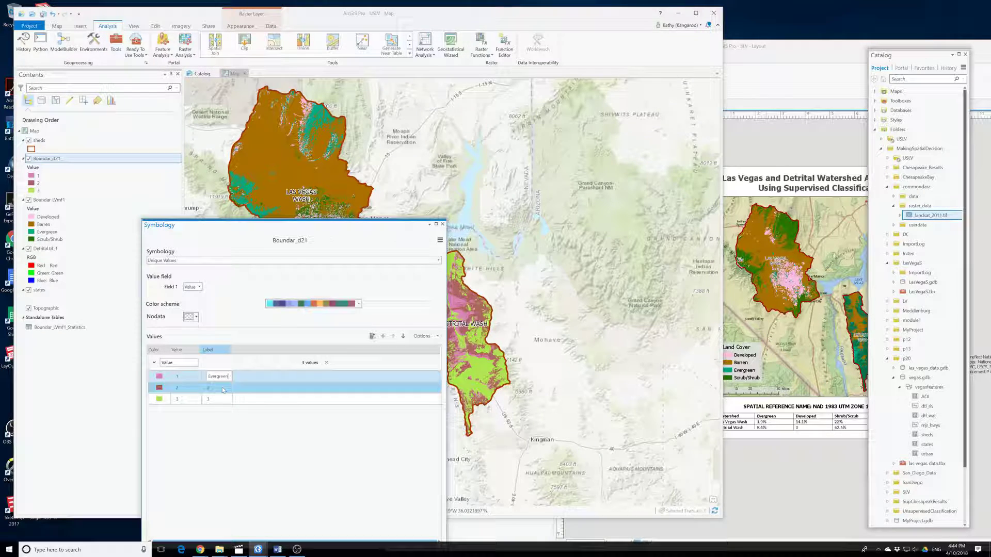
click(209, 387)
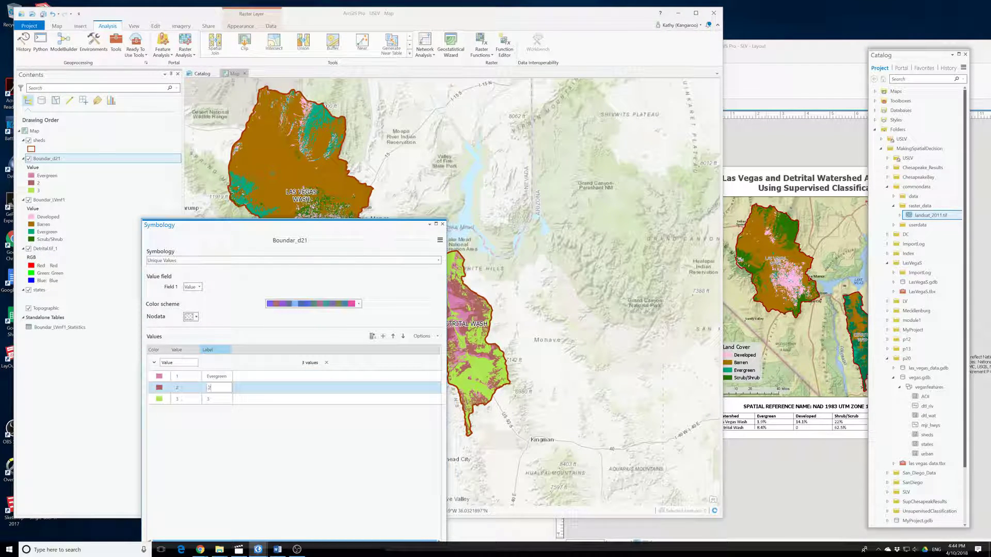
text(Barren)
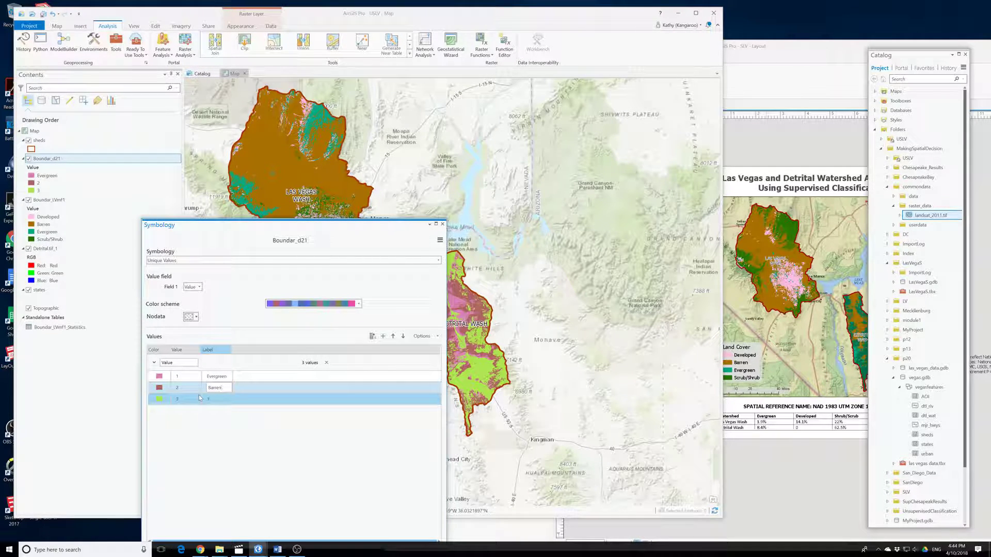
click(213, 400)
click(216, 401)
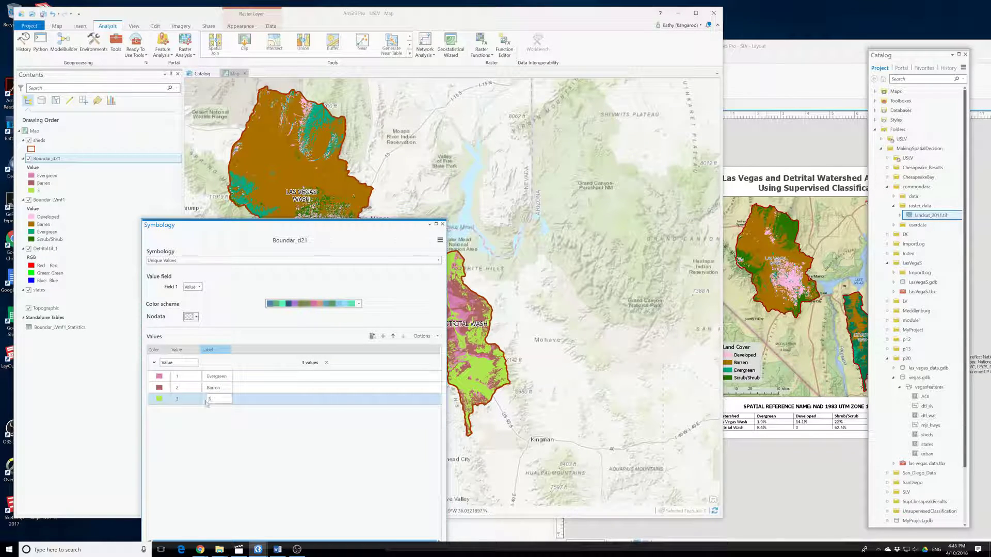
text(Scrub/Shrub)
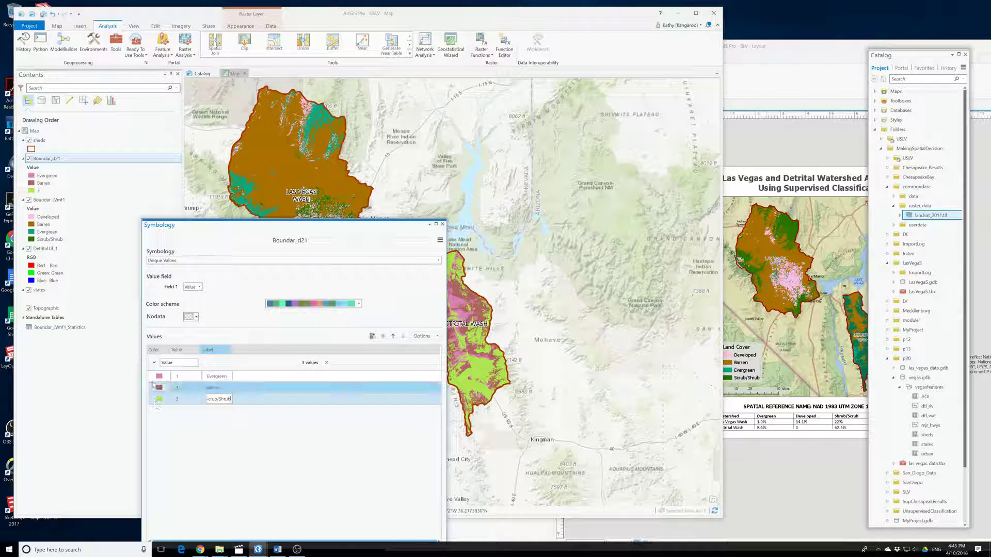
Color the Boundar_d21 classes teal green for Evergreen, reddish brown for Barren and dark green for Scrub/Shrub
click(160, 378)
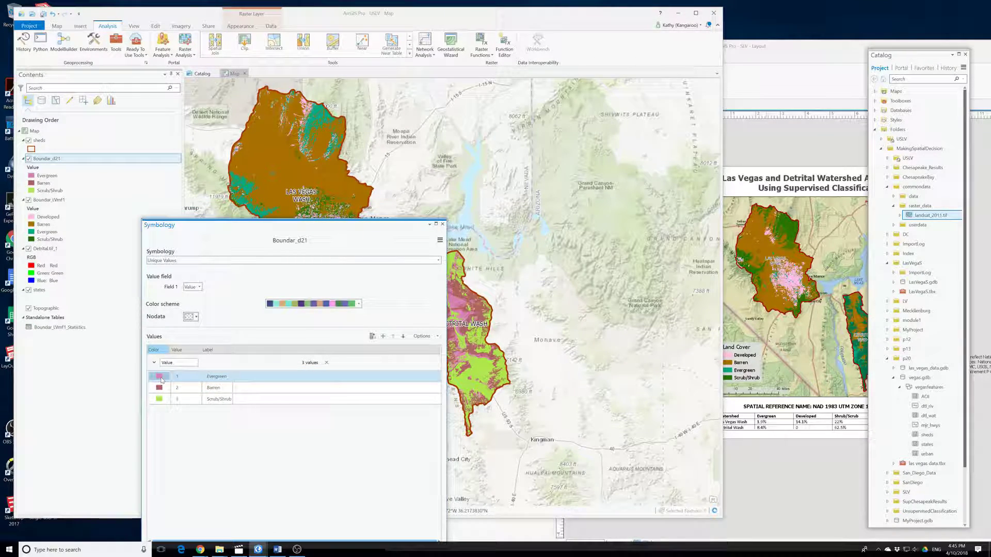
click(160, 379)
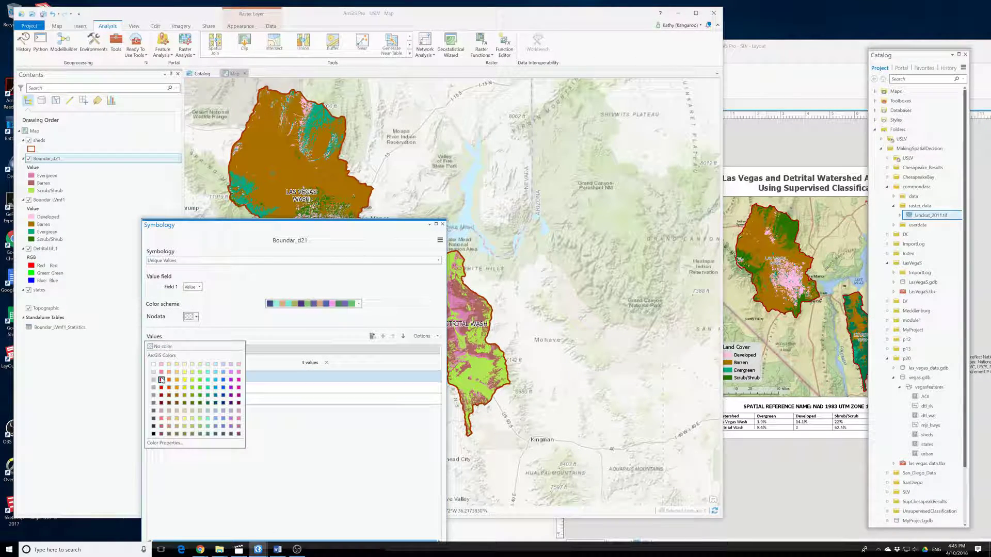
click(207, 403)
click(160, 387)
click(160, 388)
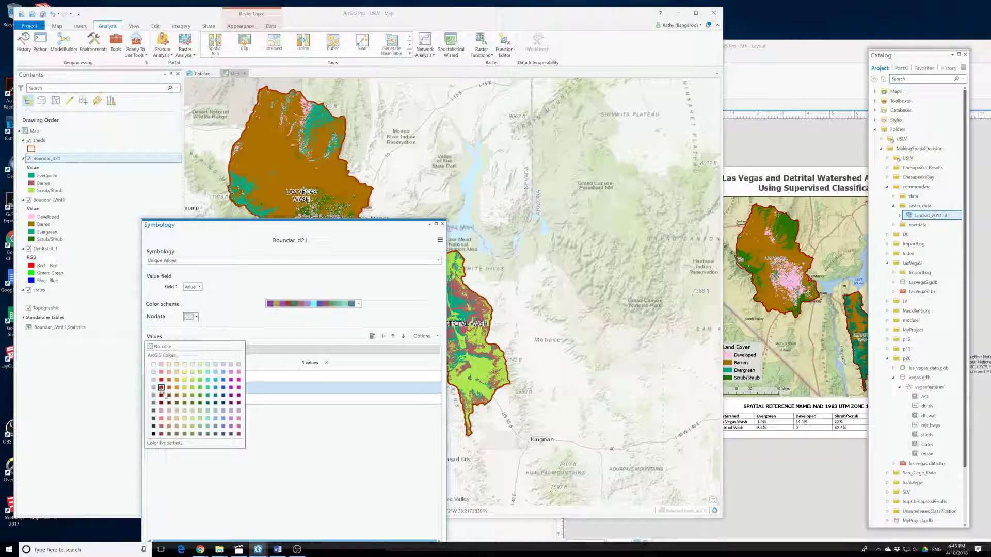
click(168, 395)
click(163, 399)
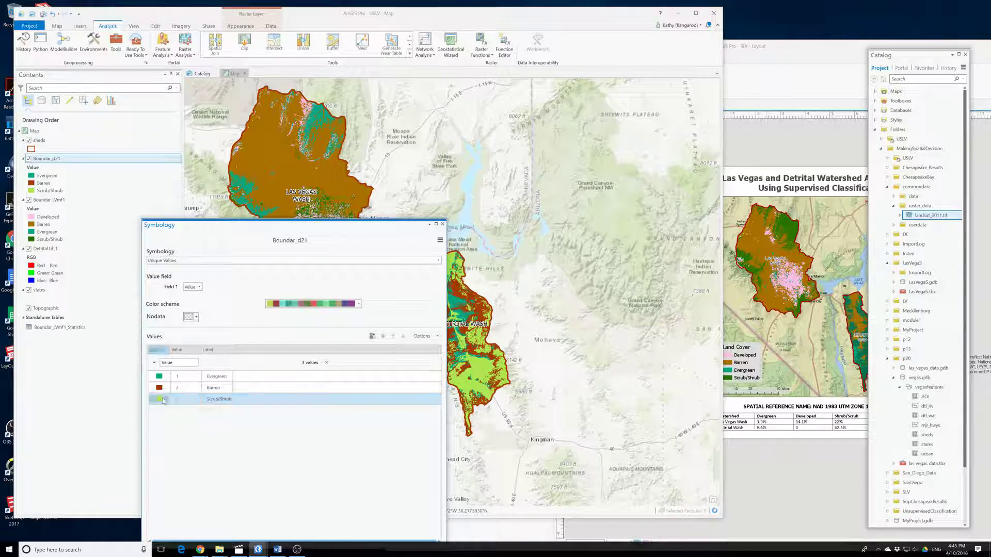
click(161, 400)
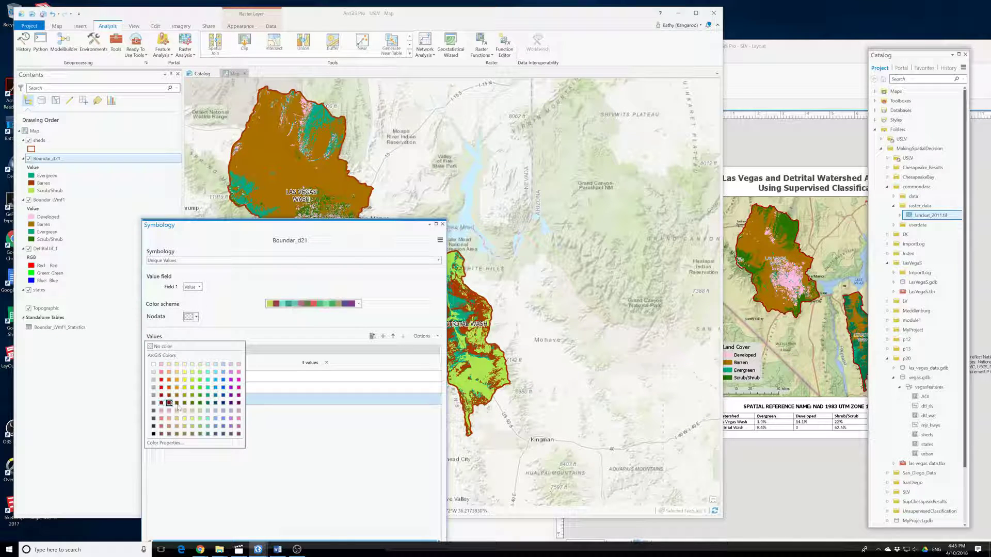
click(200, 403)
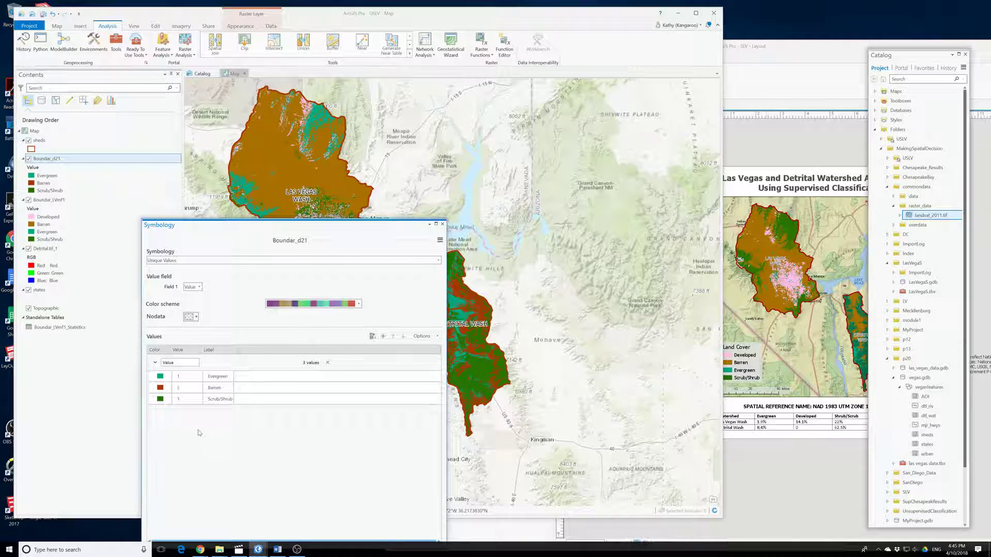
drag(200, 227, 177, 103)
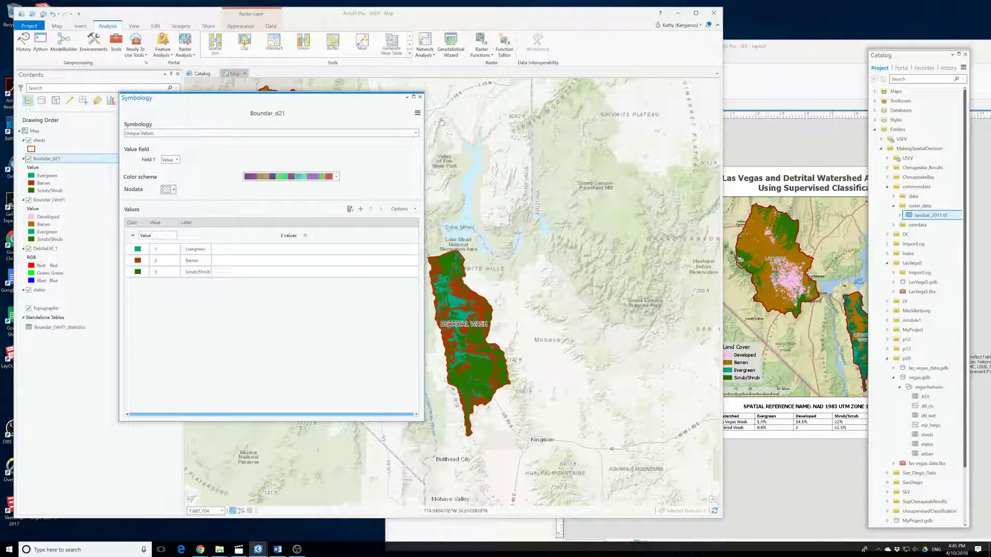
click(420, 97)
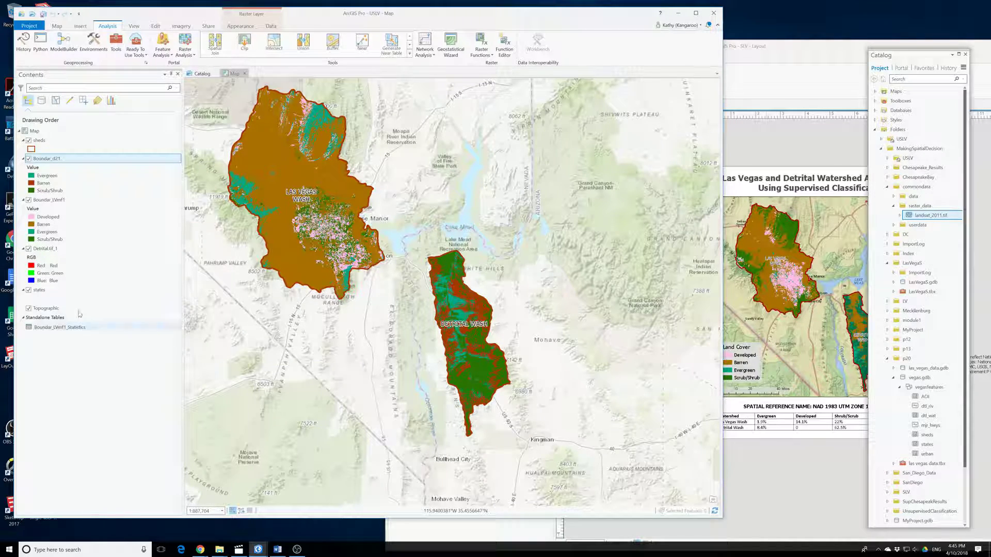
Recolor the Barren class of Boundar_d21 golden brown to match the Las Vegas layer's Barren class
click(31, 183)
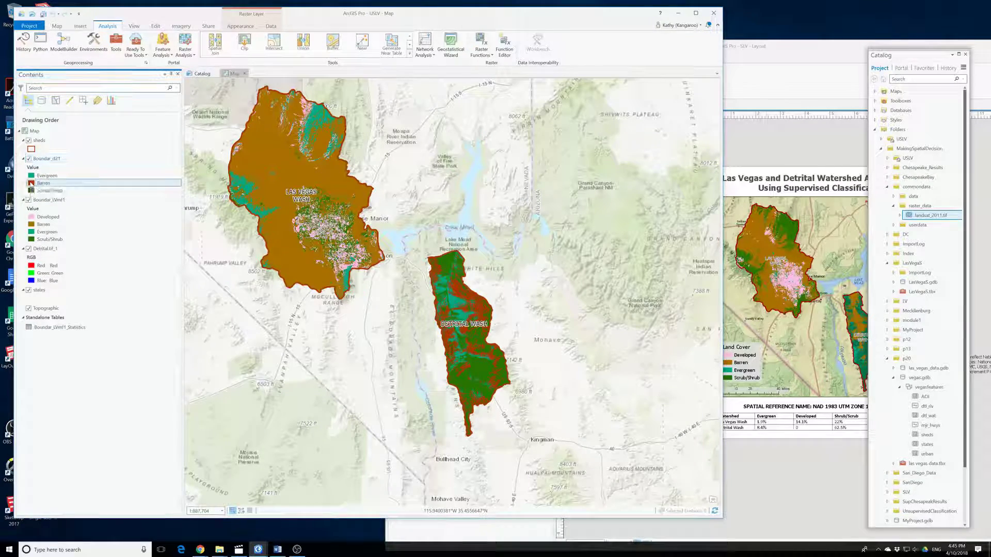
click(136, 260)
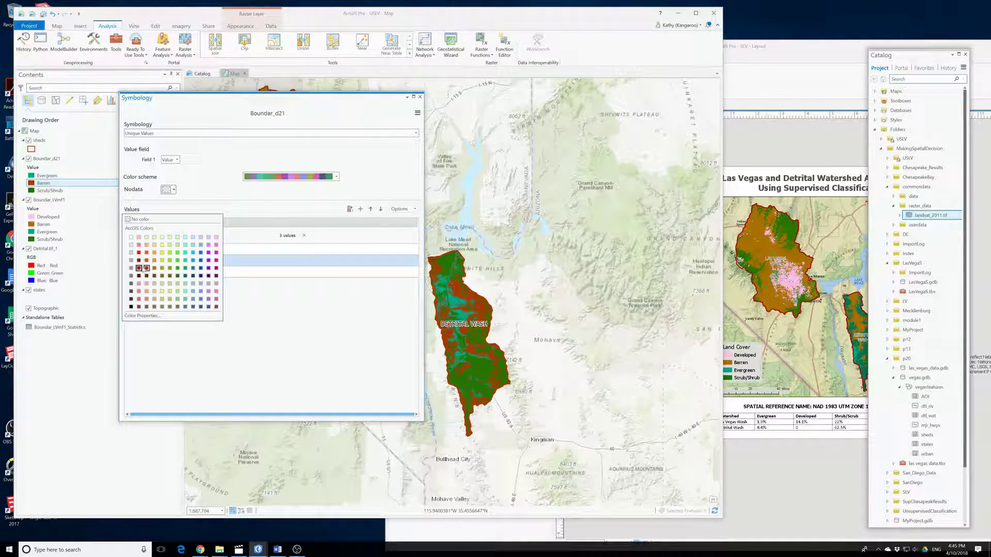
click(154, 269)
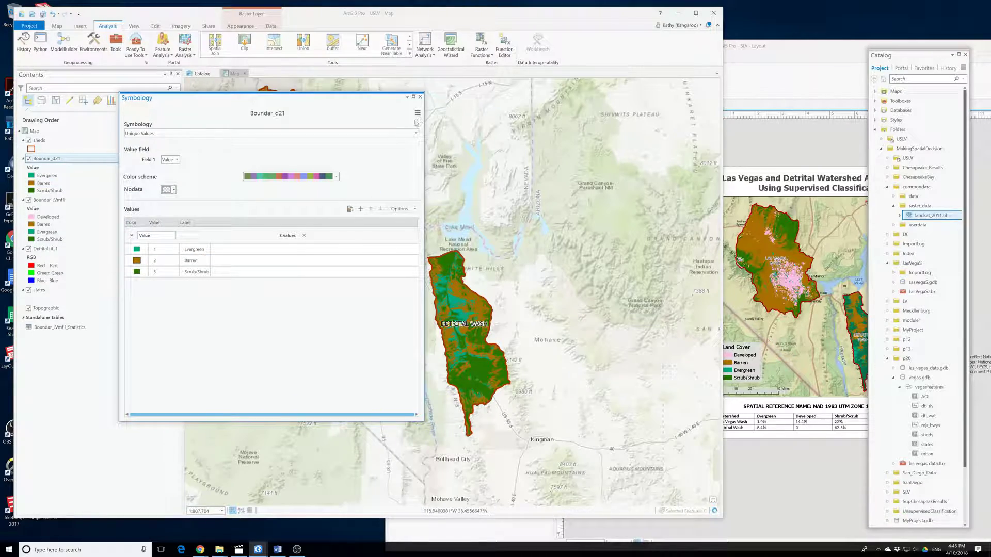
drag(291, 102, 370, 184)
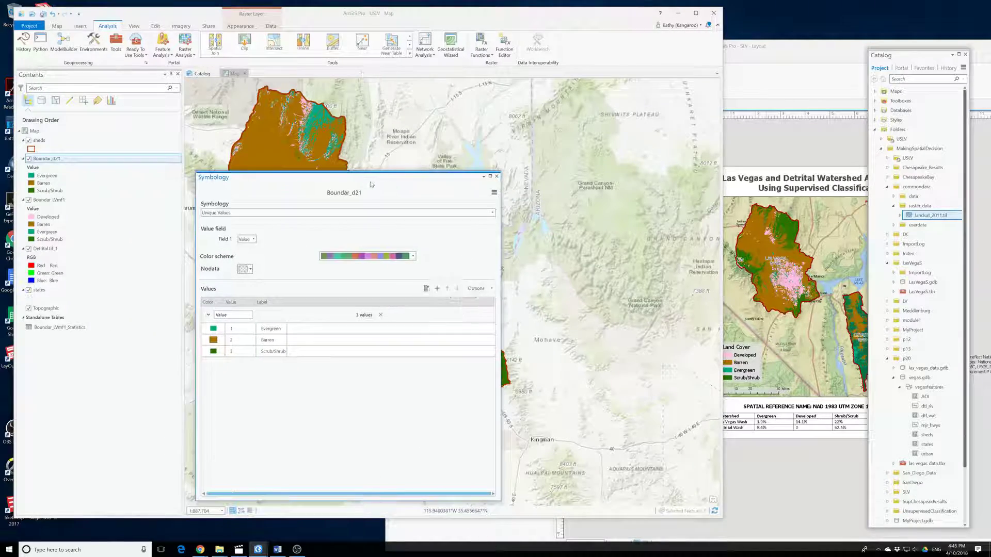
click(496, 176)
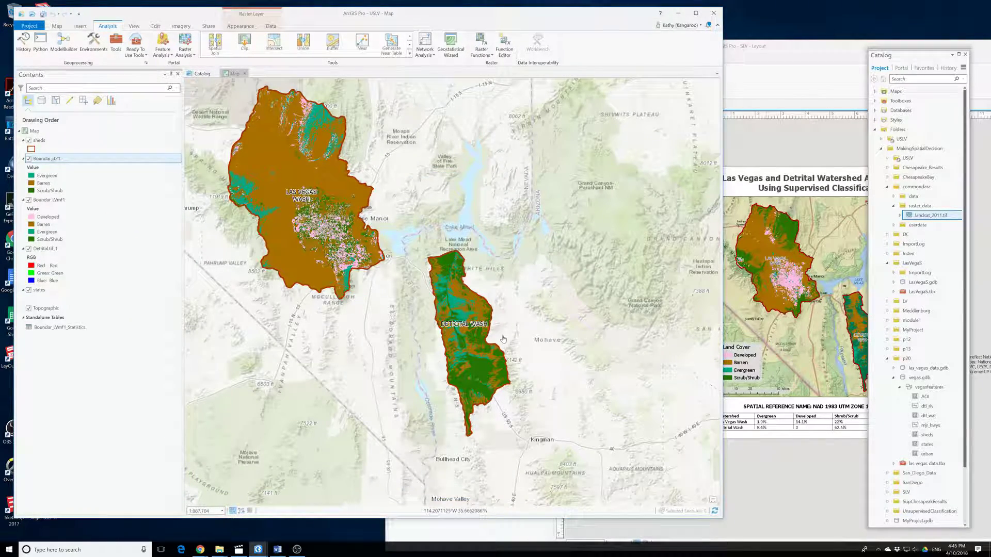
Change the map's basemap to National Geographic
click(57, 26)
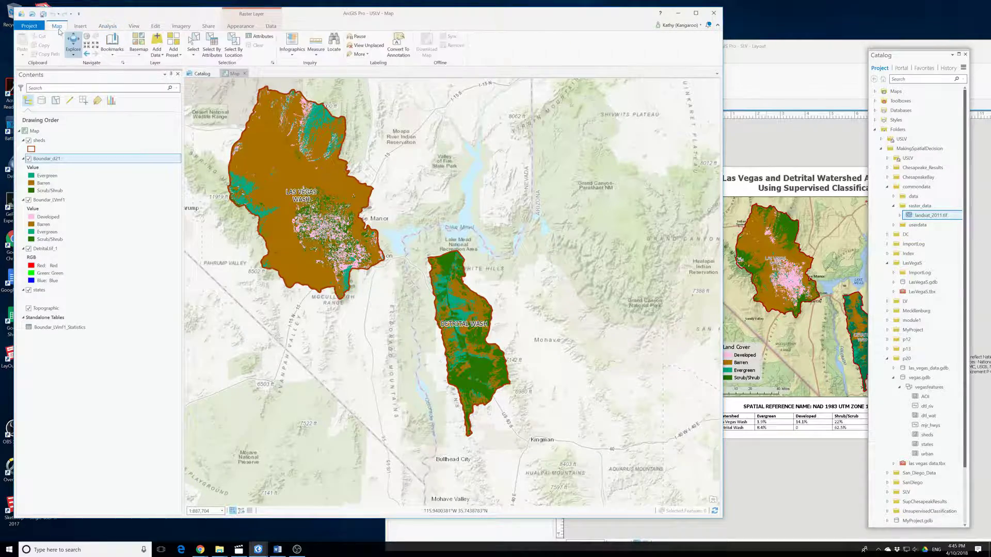
click(138, 52)
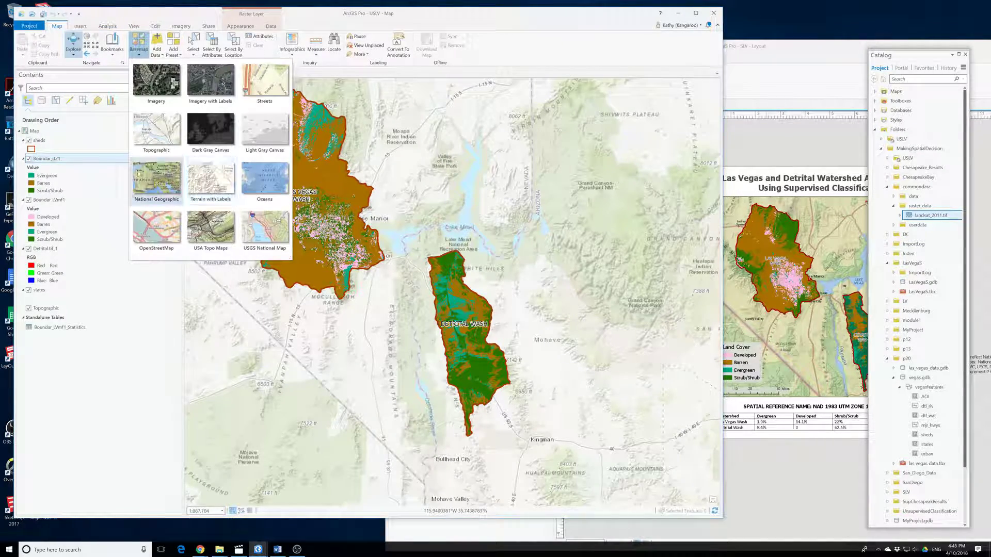
click(156, 181)
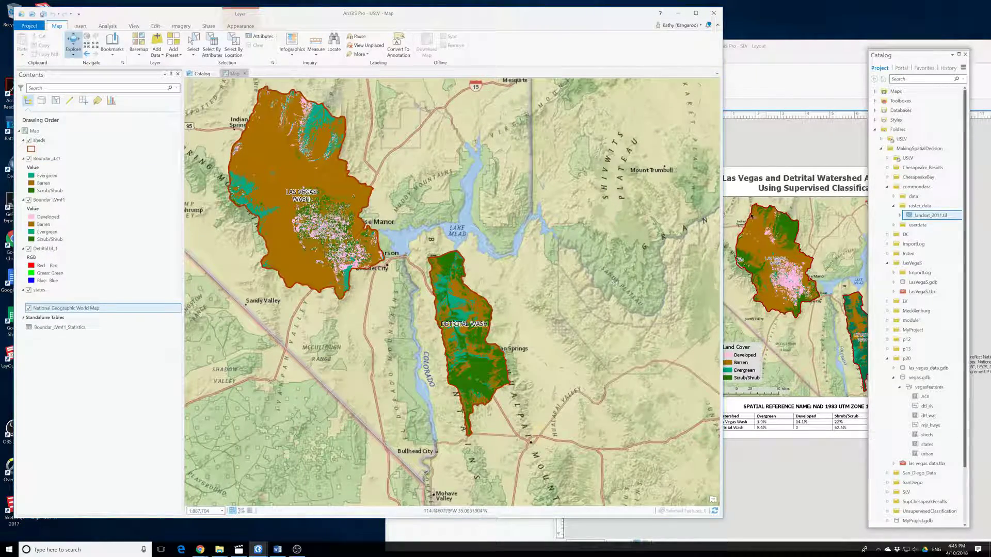
Examine the map frame's size and position settings in the other project's supervised classification layout
click(766, 288)
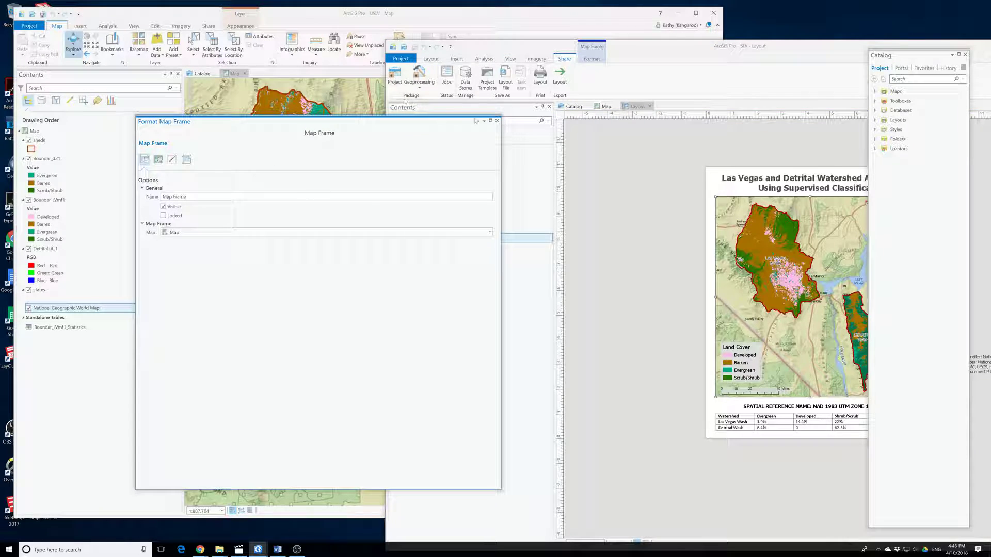
click(497, 120)
click(591, 59)
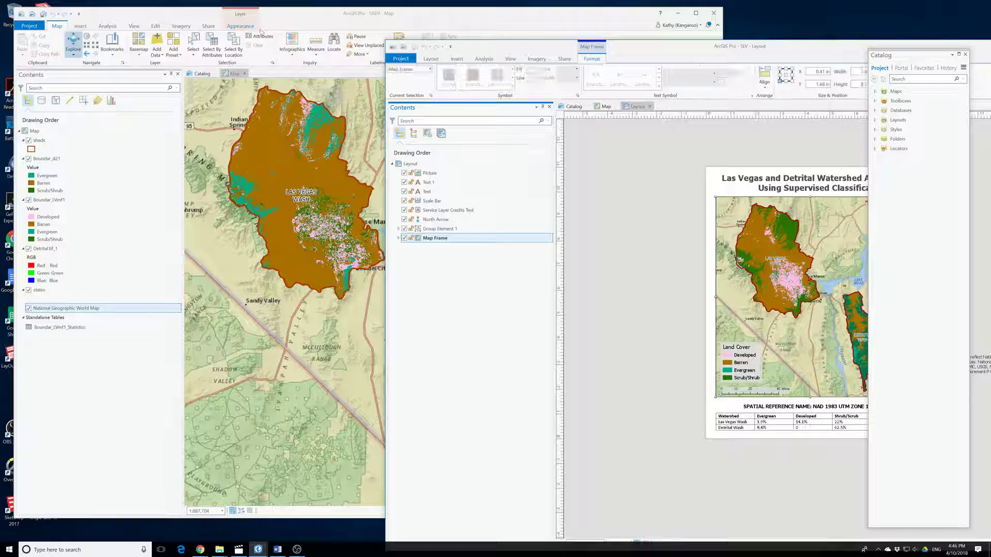
Create a new ANSI portrait Letter layout, 8.5 by 11 inches, in the unsupervised classification project
click(80, 26)
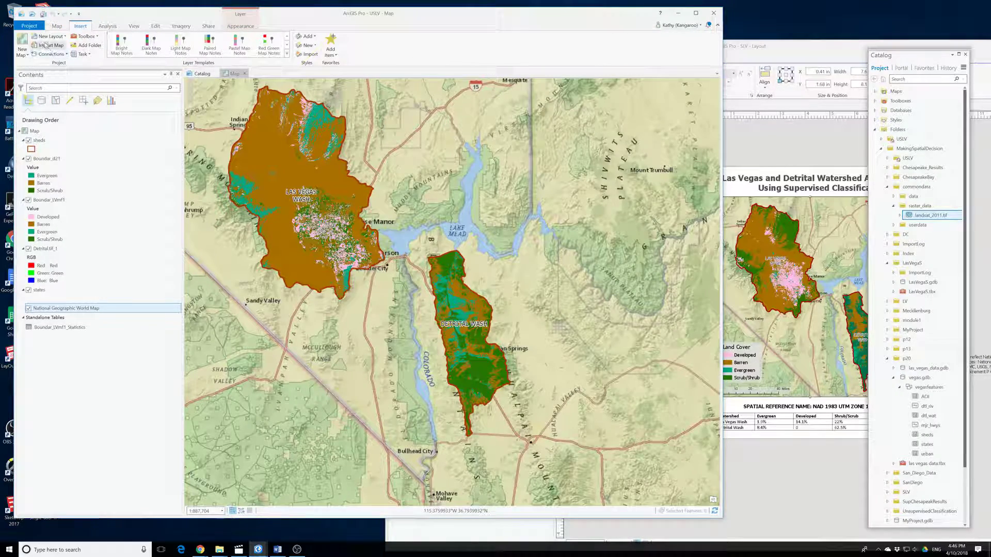
click(50, 36)
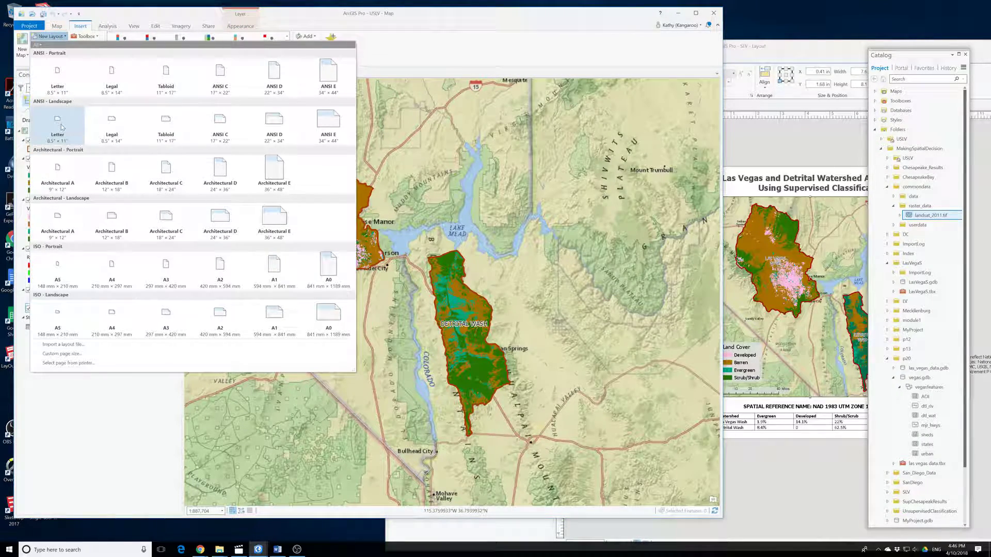
click(57, 75)
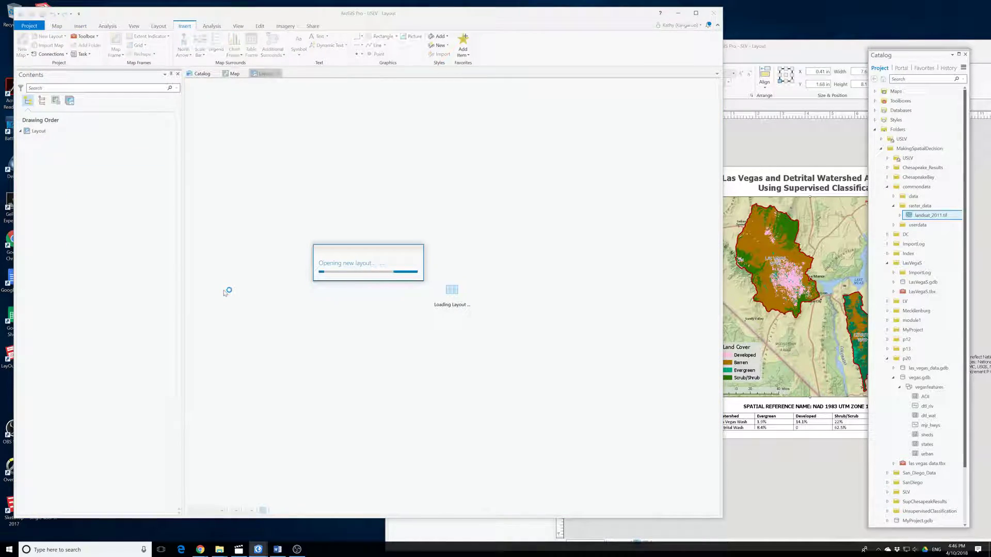
Insert a map frame using the map's current extent and position it at X 0.41 in and Y 1.68 in
click(115, 46)
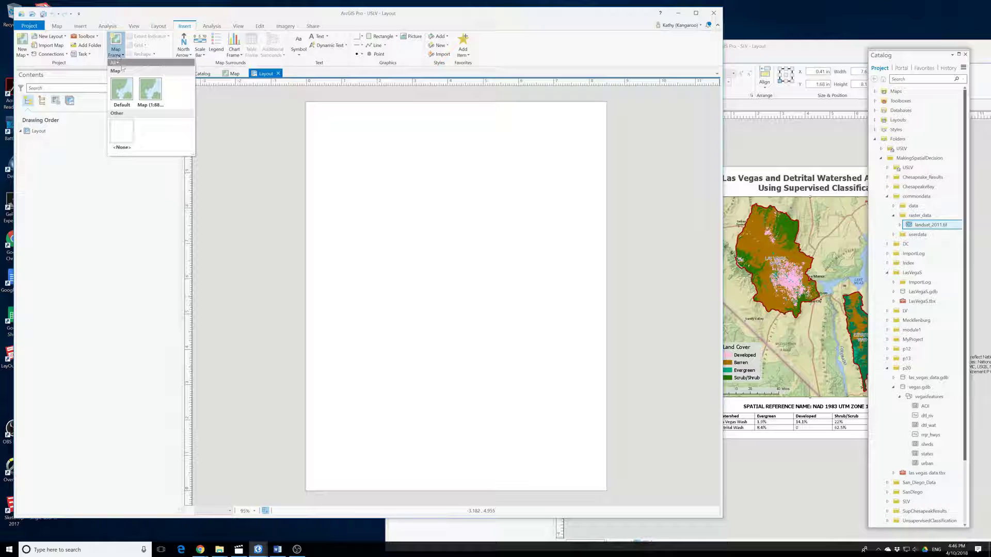
click(150, 92)
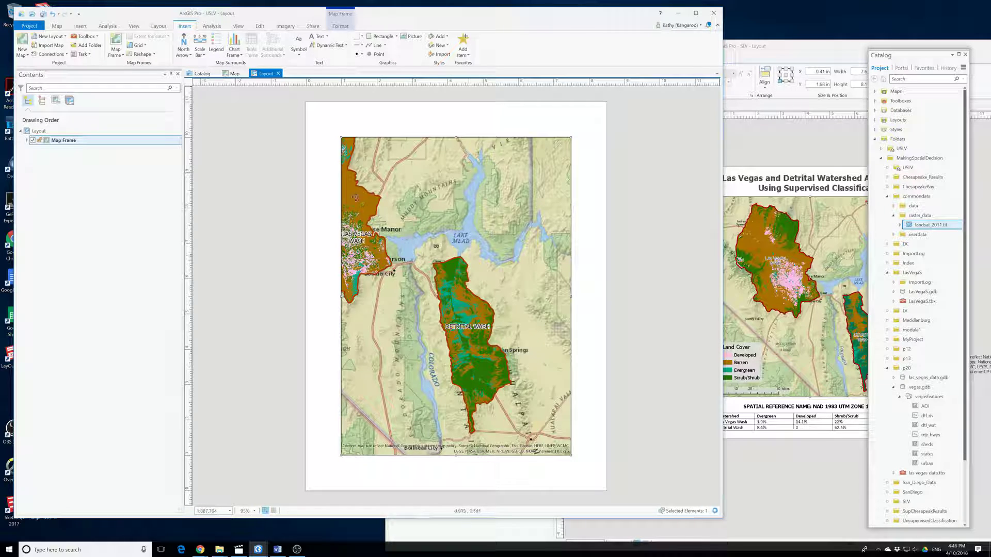
double_click(394, 138)
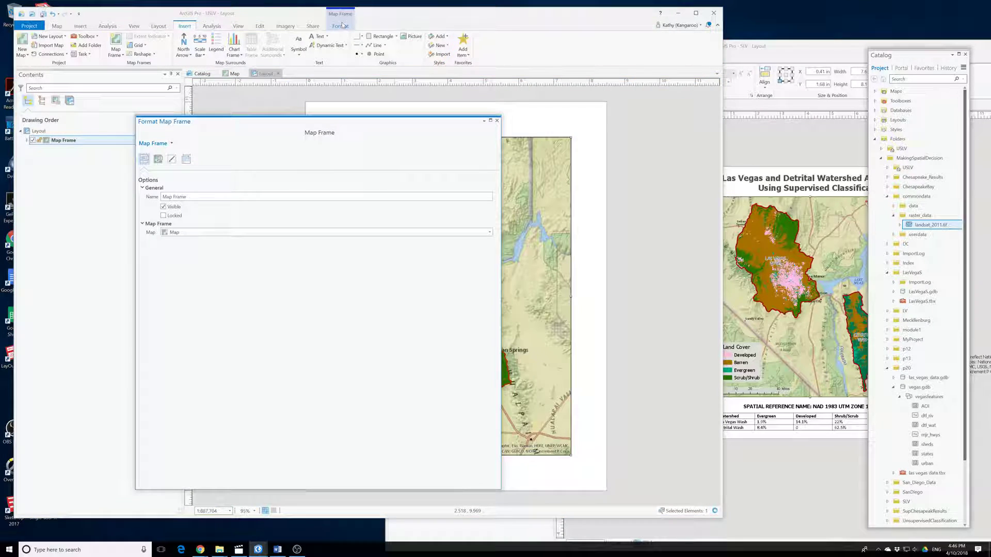
click(342, 27)
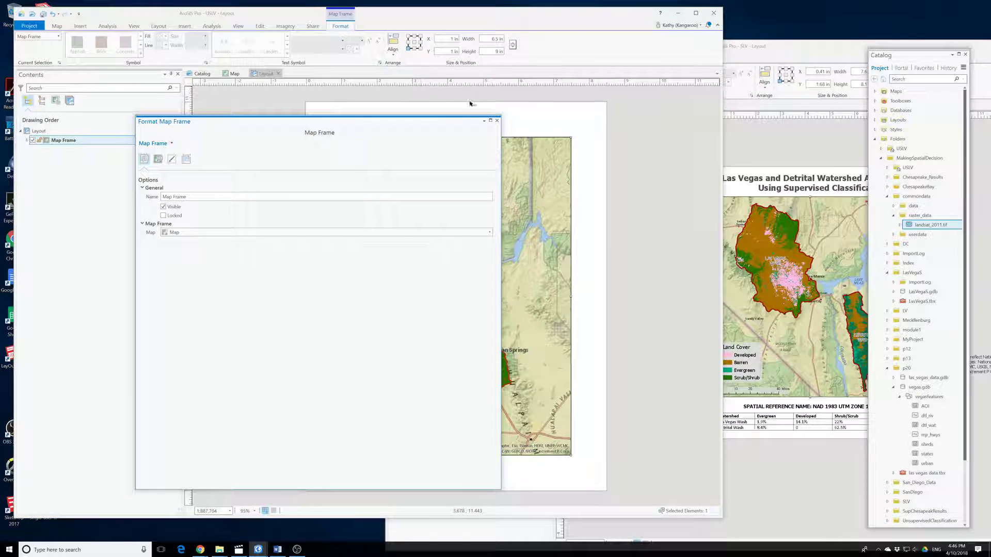
click(496, 121)
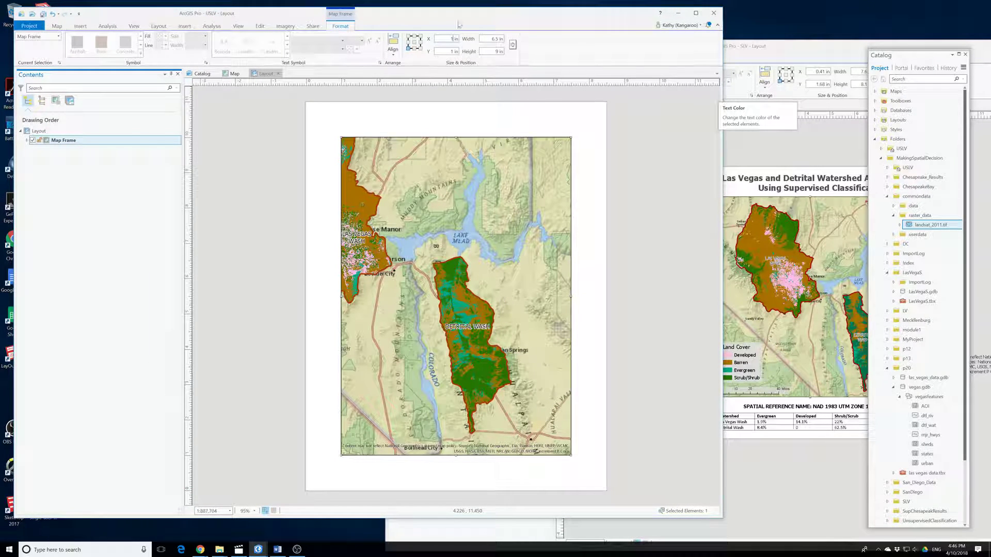
text(0.41)
text(1.68)
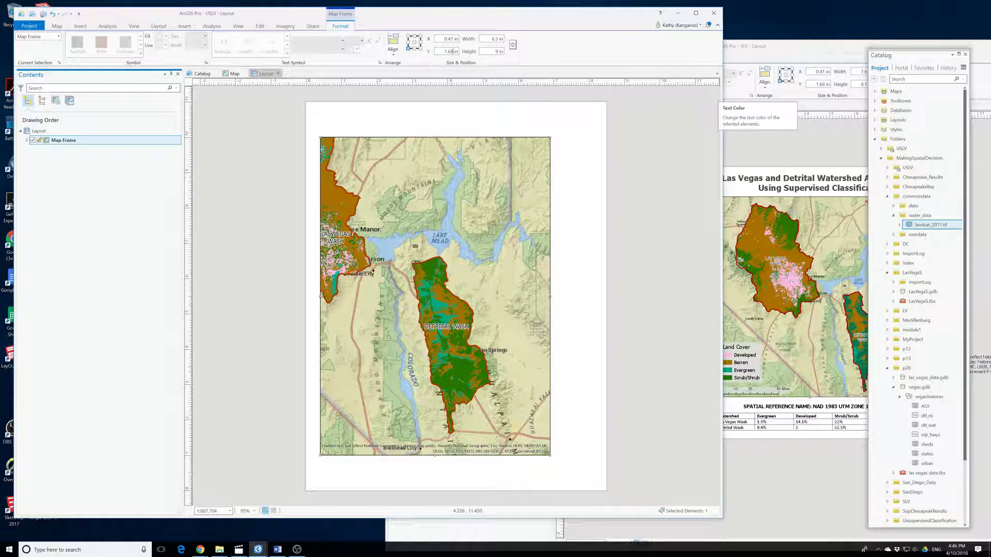
Size the map frame to 7.63 in wide and 8.11 in high, matching the supervised classification layout
drag(498, 39, 492, 46)
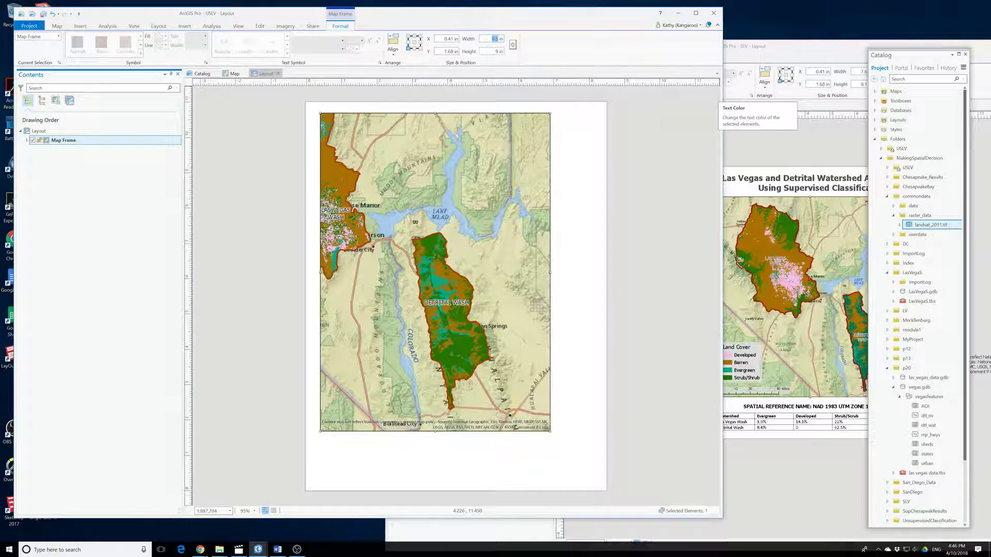
text(7.6)
drag(909, 57, 931, 54)
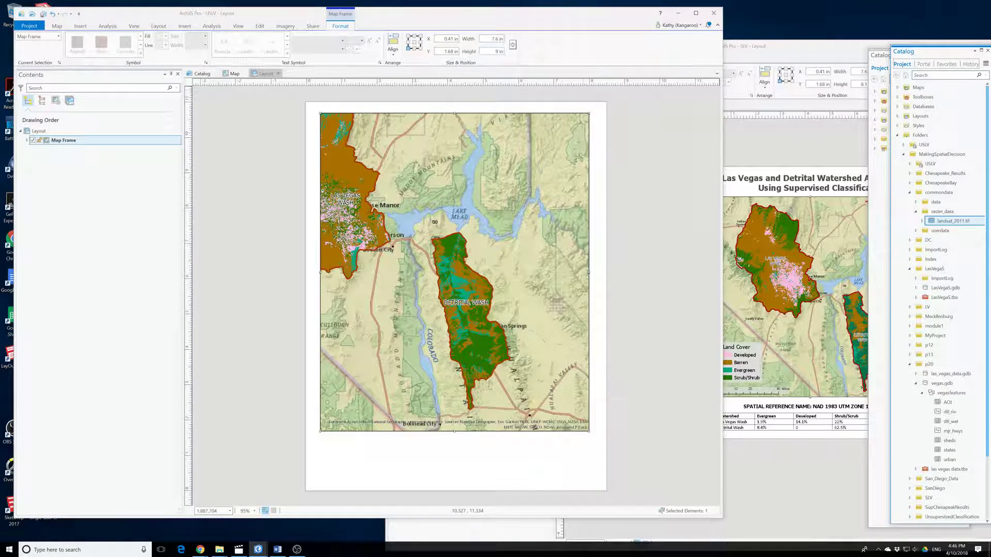
double_click(494, 52)
key(BackSpace)
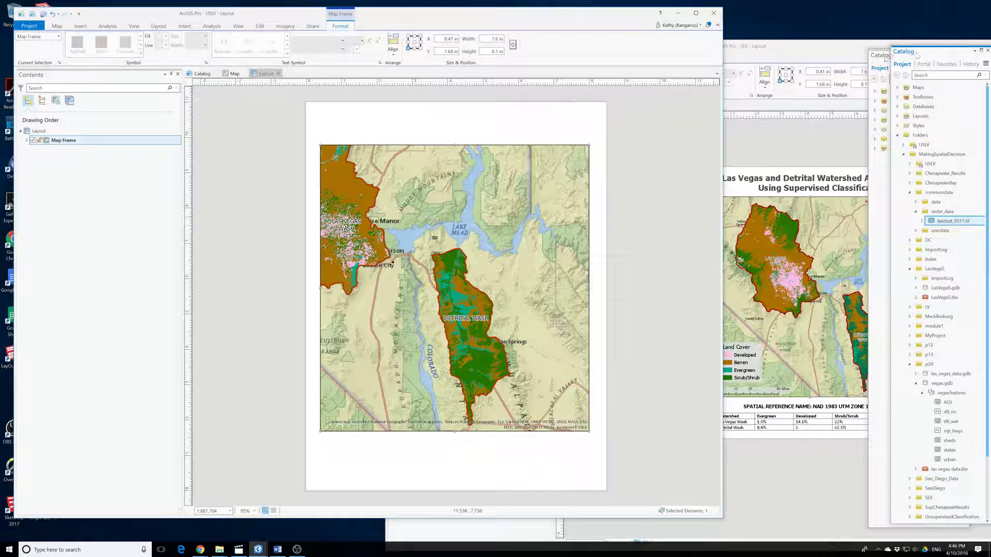
click(835, 50)
drag(818, 50, 777, 50)
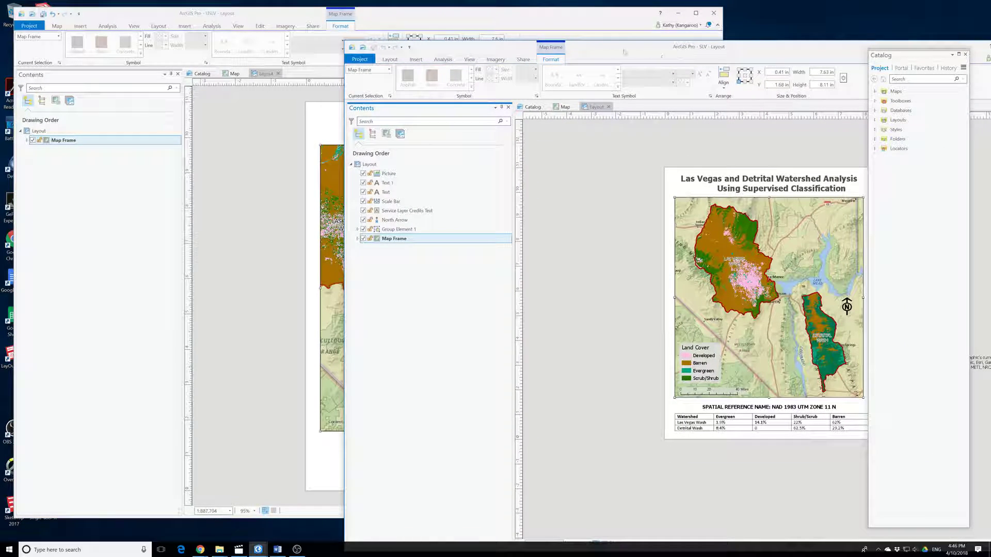
click(395, 37)
click(497, 39)
text(3)
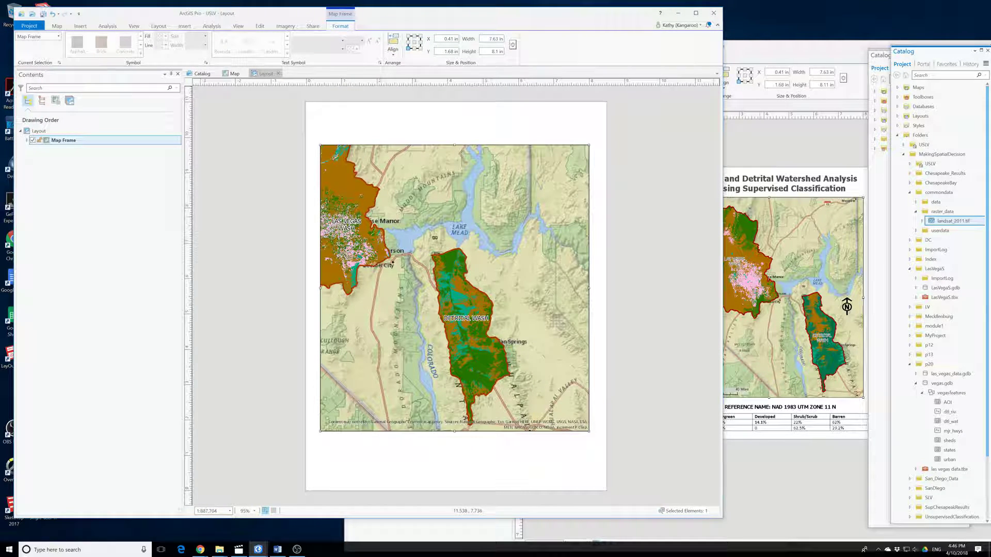
key(Return)
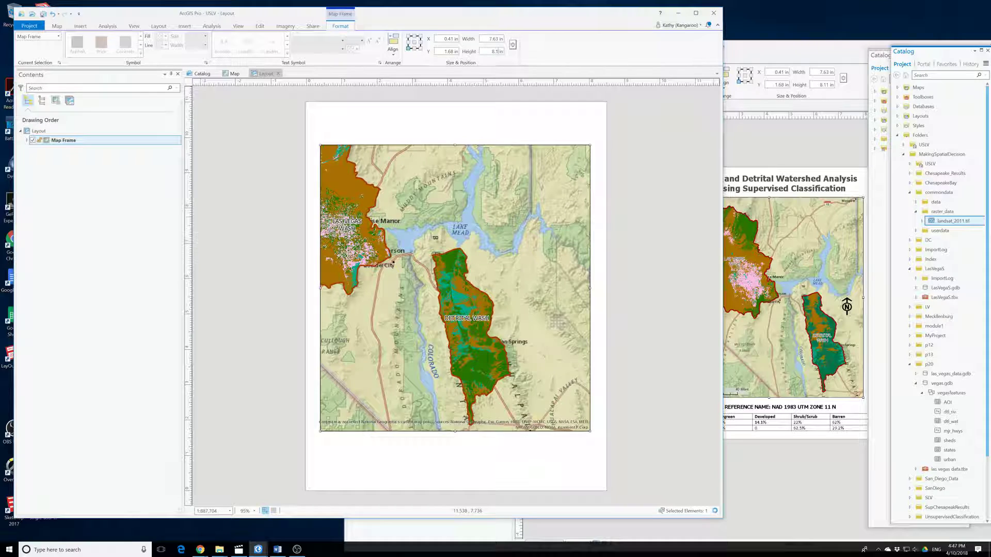
text(1)
key(Return)
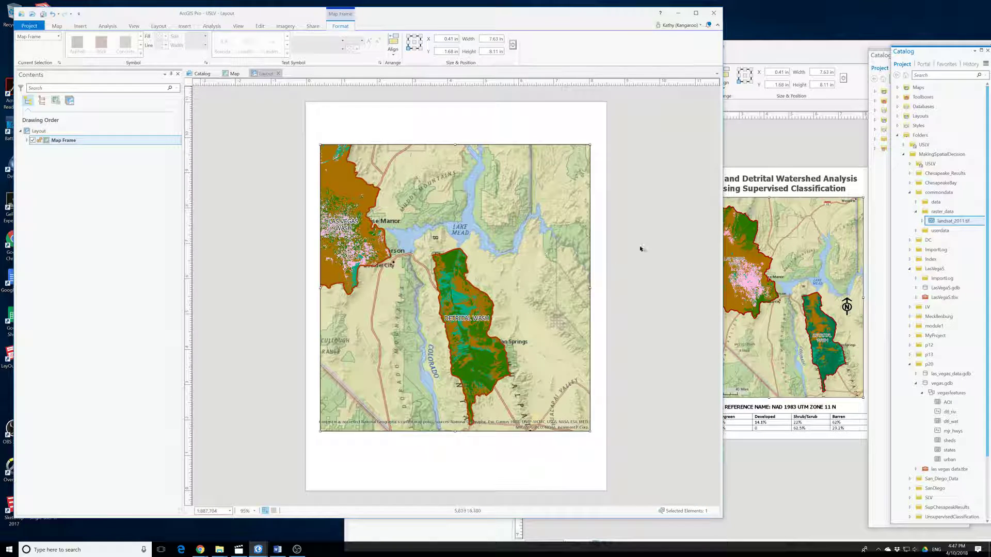
Copy the title text from the supervised classification layout into the new unsupervised layout
click(669, 223)
click(763, 182)
click(764, 182)
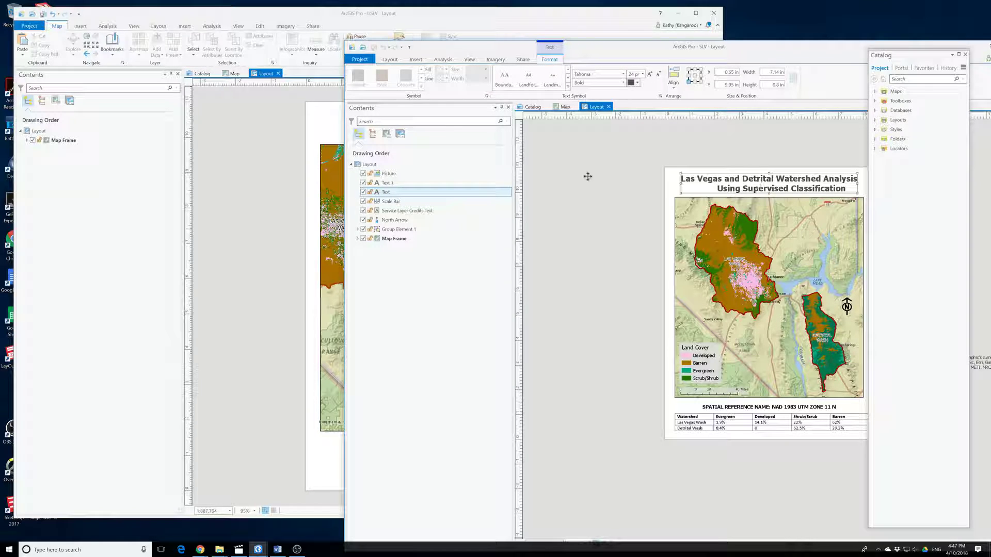
click(315, 120)
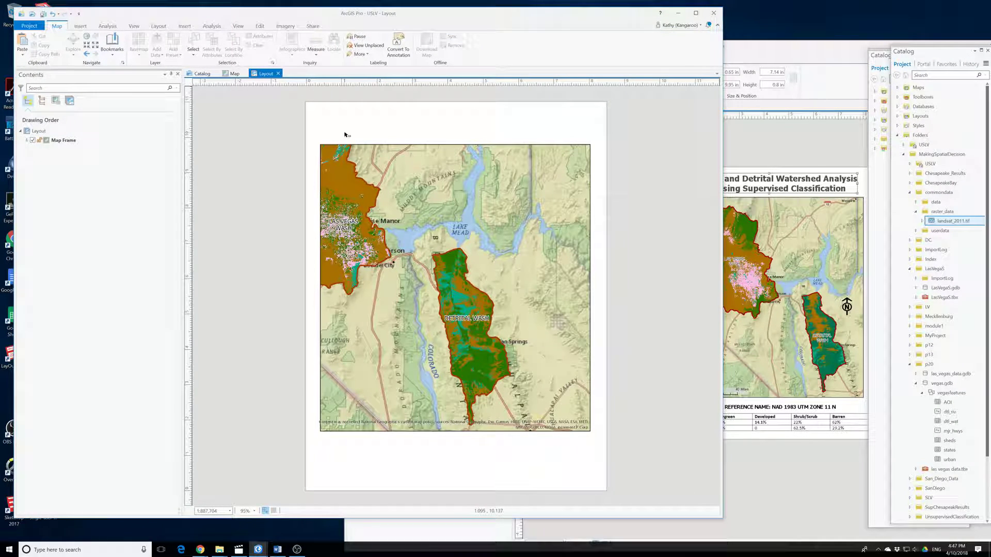
key(ctrl+v)
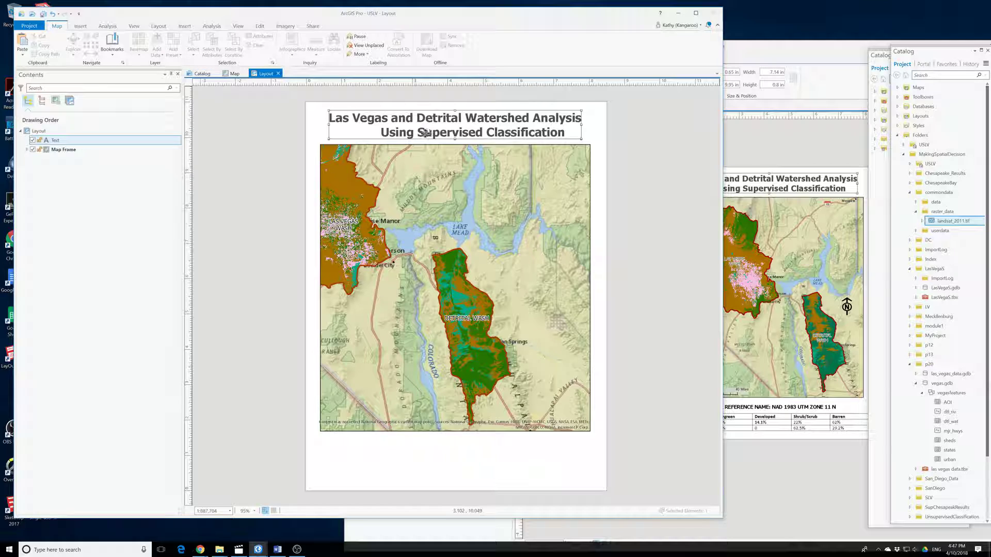
Edit the second line of the pasted title to read "Using Unsupervised Classification"
click(420, 131)
right_click(421, 131)
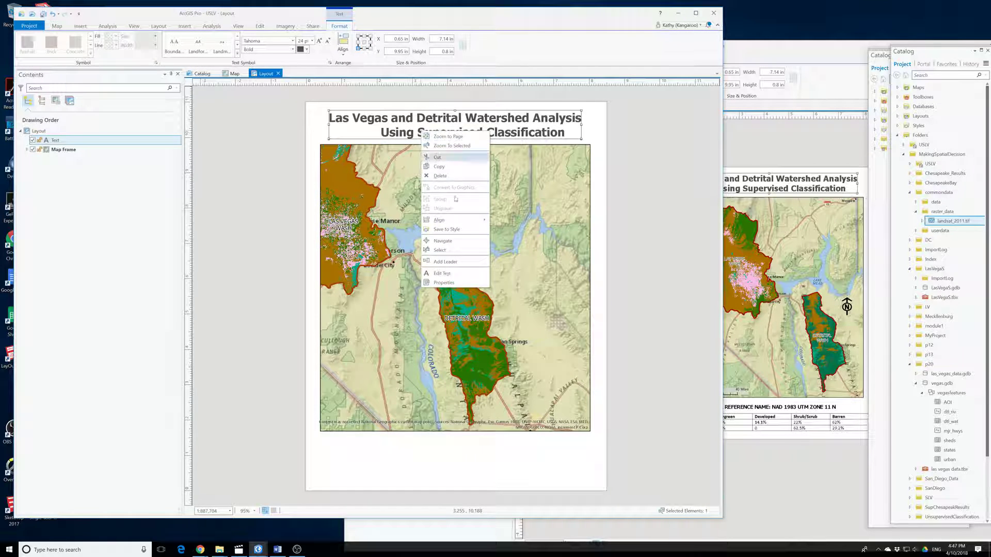
click(444, 272)
click(417, 131)
text(Un)
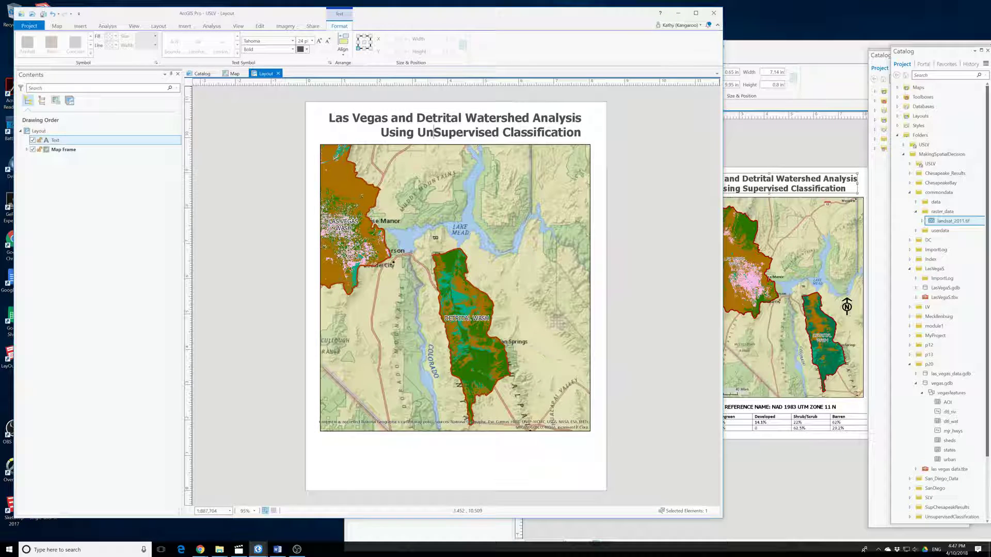
key(Delete)
text(s)
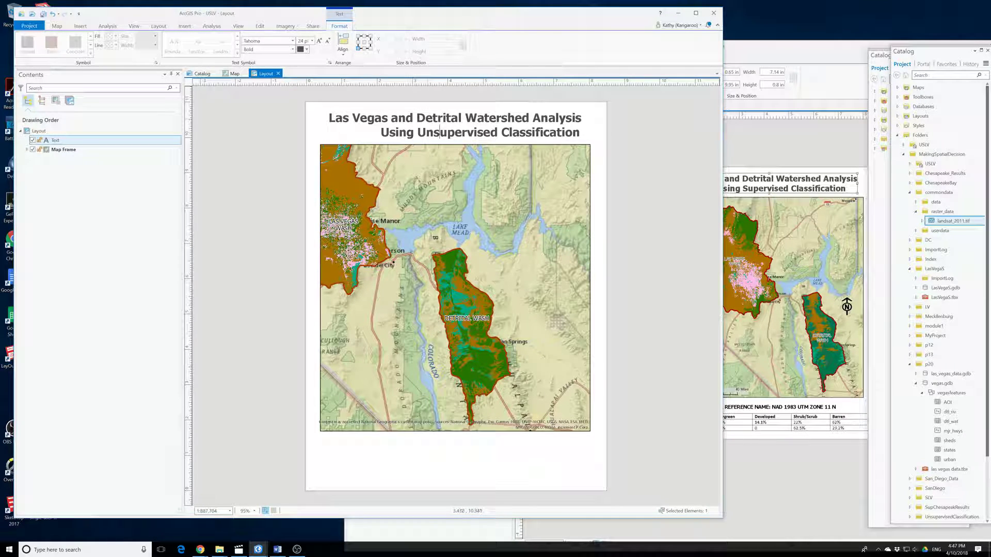
key(Escape)
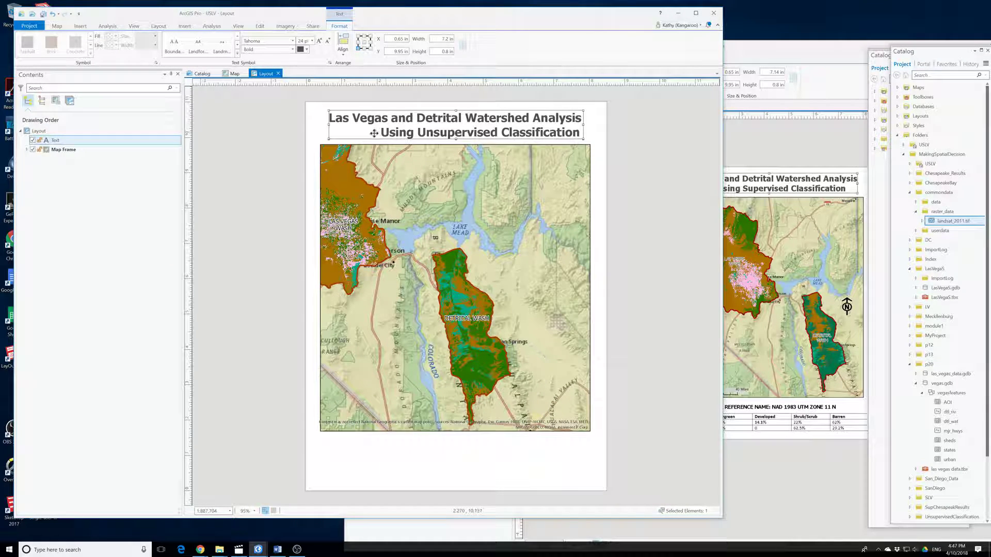
Remove the extra leading spaces from the title's second line so it is centered beneath the first line
right_click(402, 131)
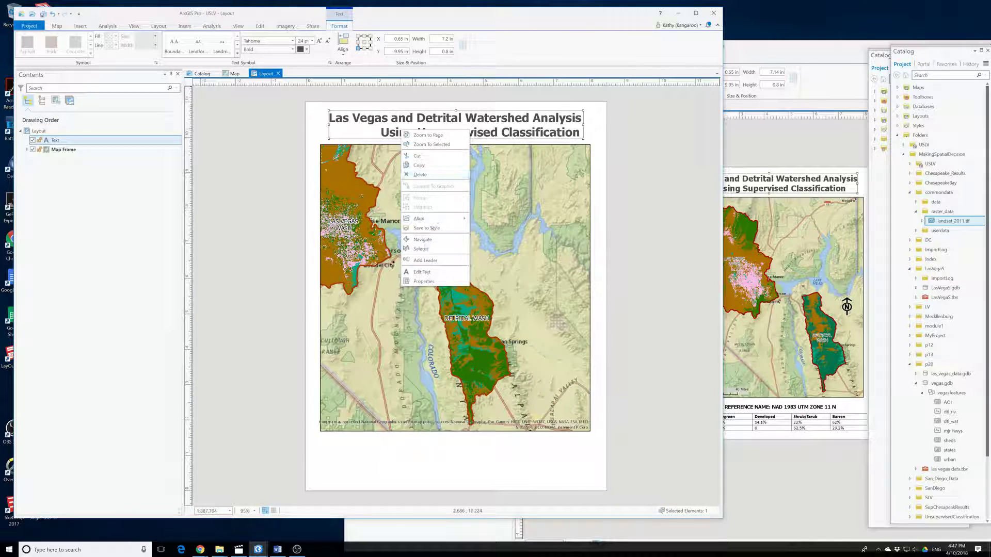
click(421, 271)
click(391, 131)
key(BackSpace)
key(BackSpace)
key(BackSpace)
key(BackSpace)
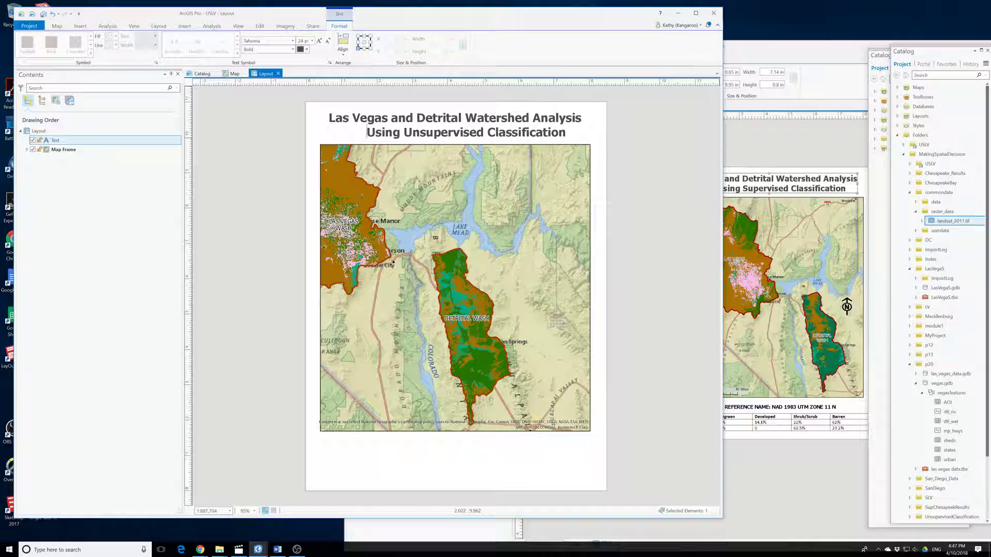
key(BackSpace)
key(BackSpace)
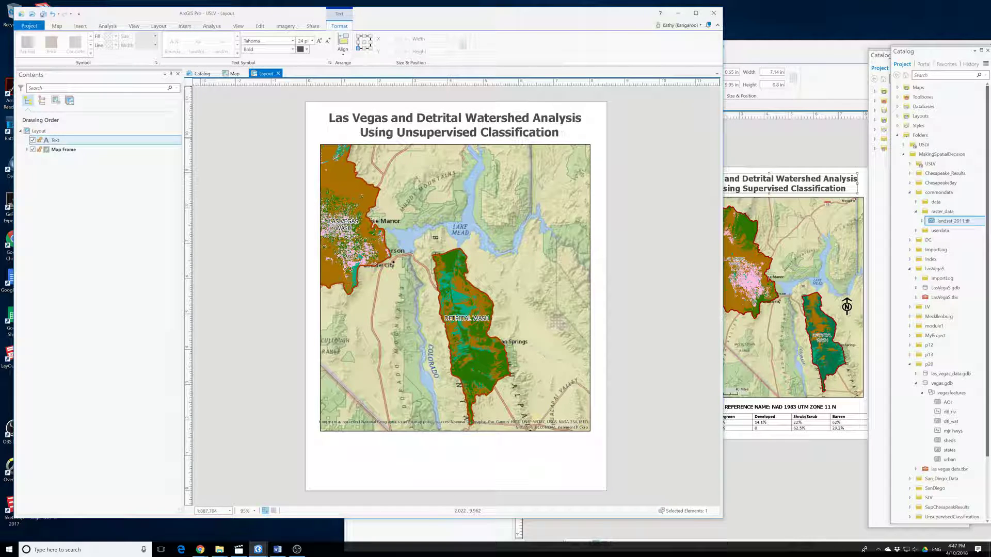
key(Escape)
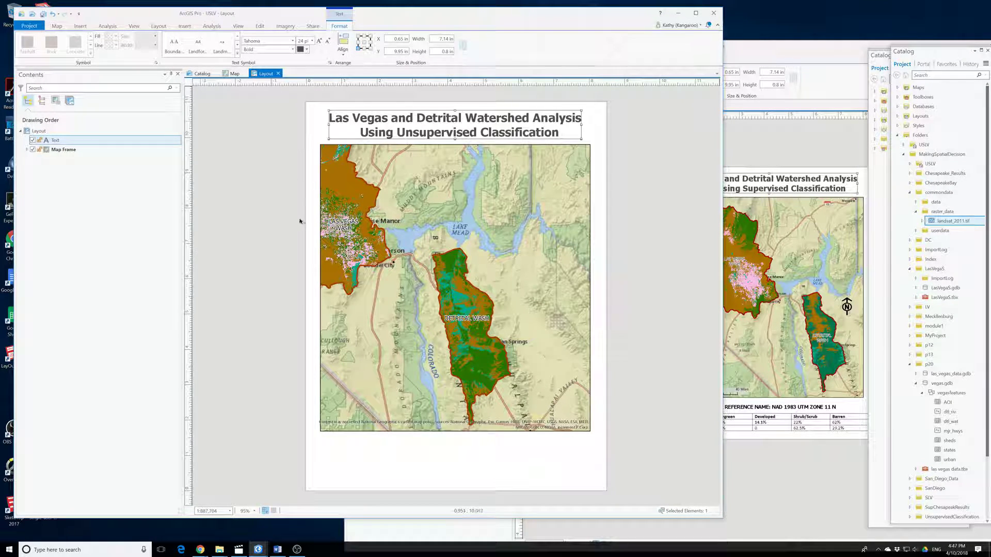
Set the map frame's scale to 1:1,100,000 to match the supervised classification layout
click(767, 464)
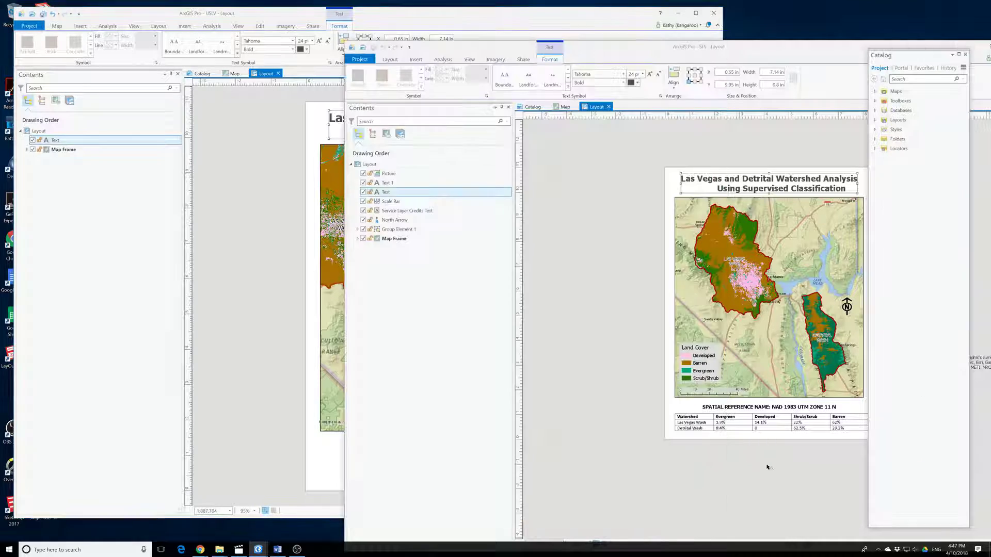
drag(571, 12, 571, 13)
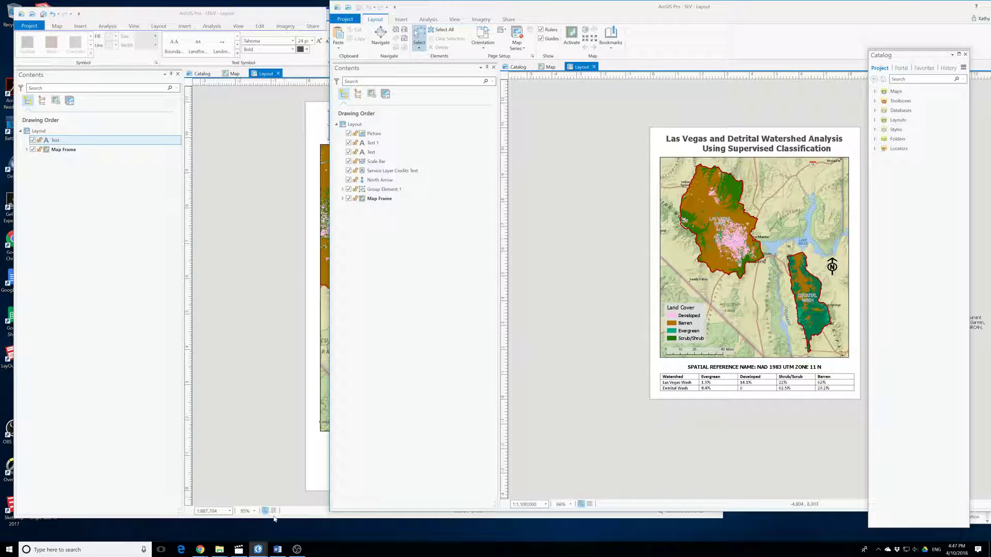
click(209, 511)
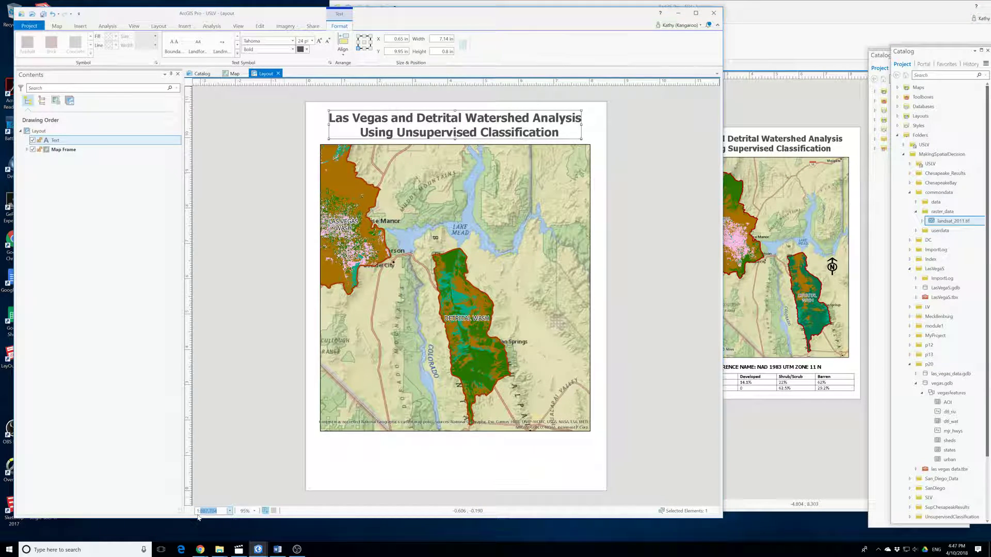
text(1:1,100,000)
key(Return)
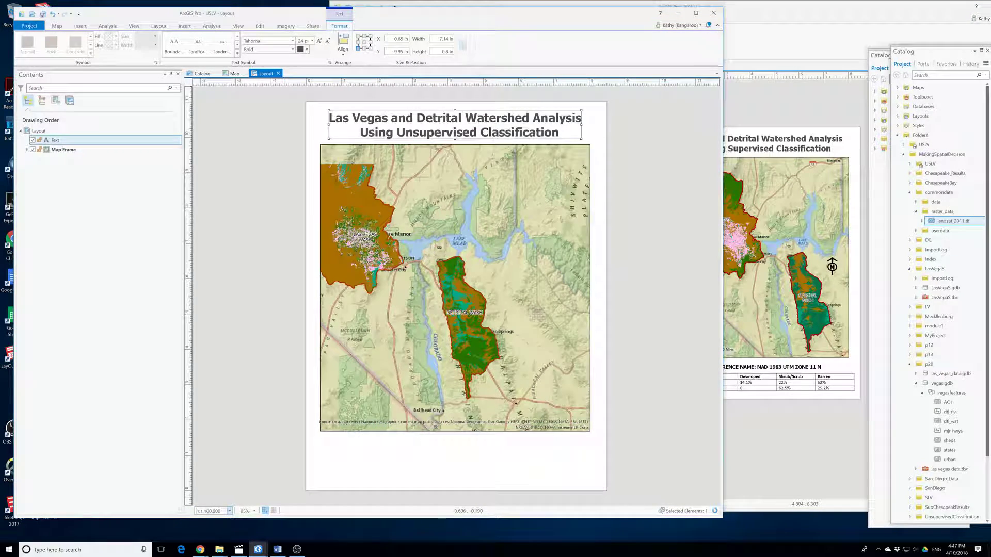
Activate the map frame and shift its map so both the Las Vegas and Detrital watersheds fit inside the frame
click(57, 26)
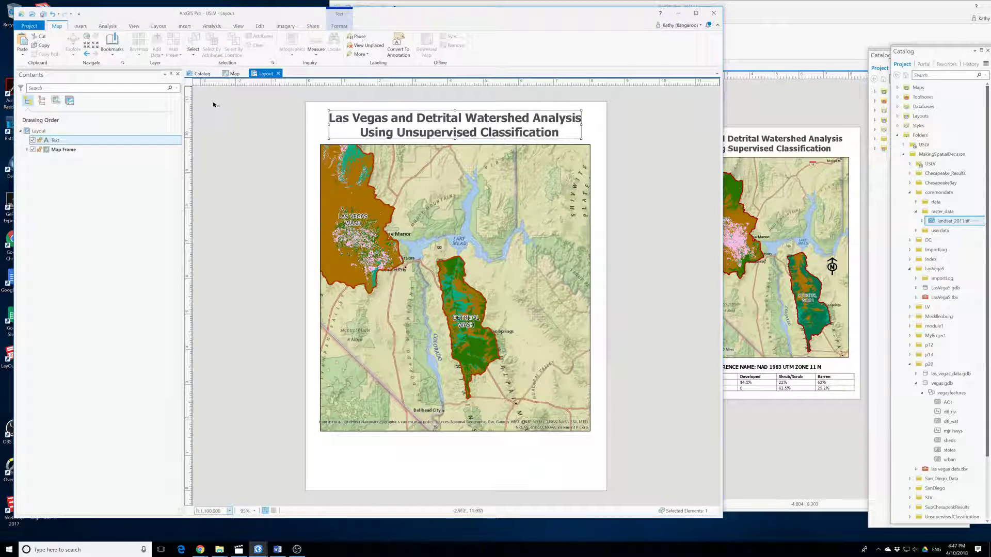
click(56, 150)
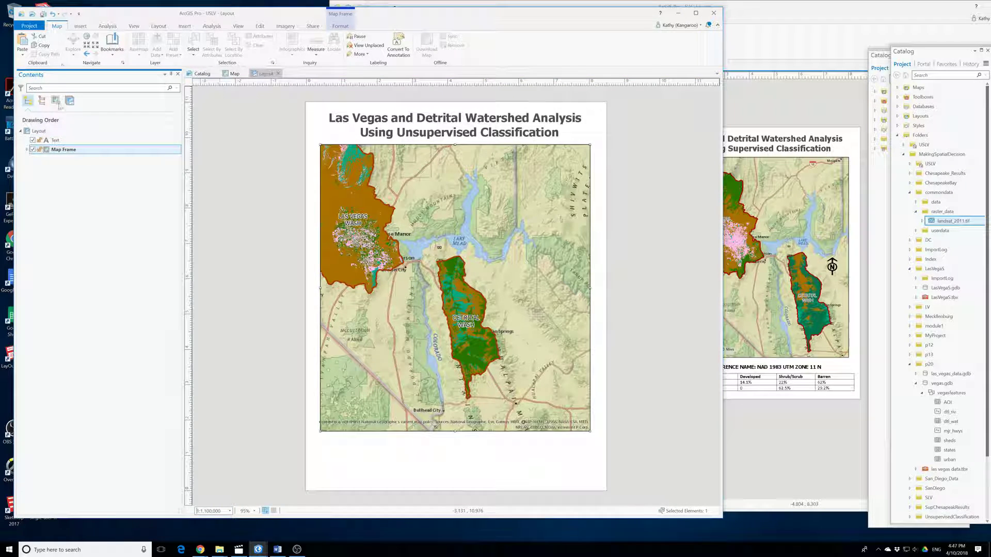
right_click(51, 153)
click(41, 158)
right_click(52, 150)
click(58, 153)
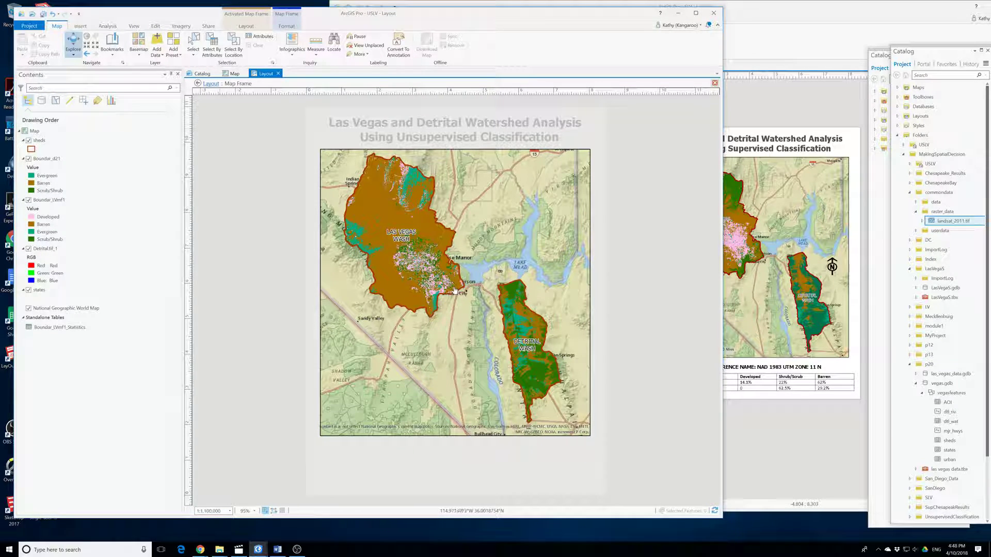
Compare the watersheds' placement and land cover with the supervised classification layout side by side
click(774, 440)
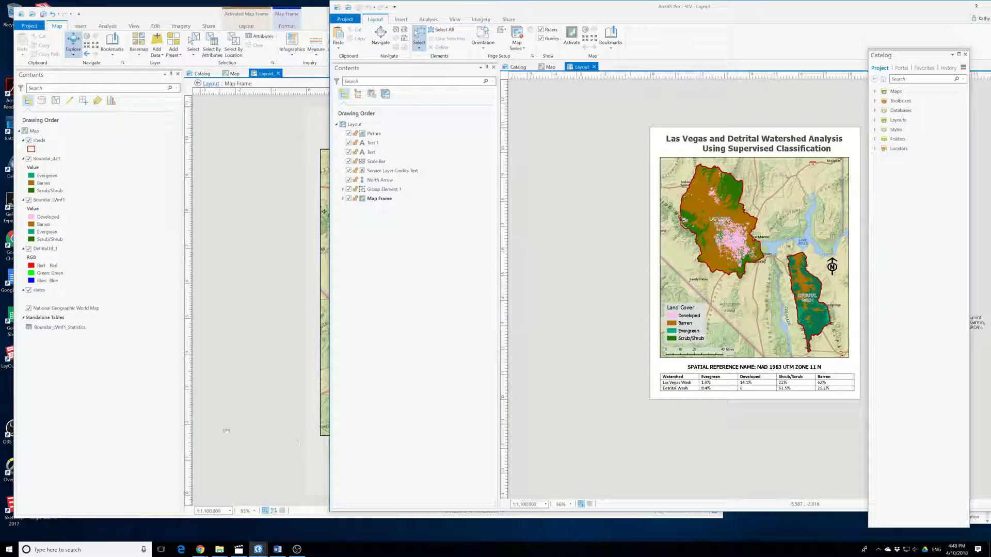
click(259, 425)
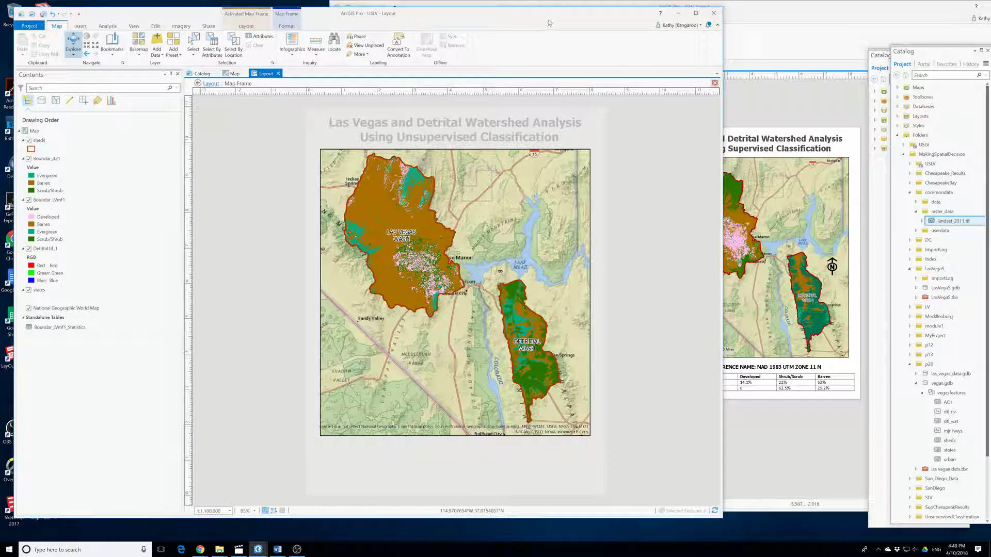
drag(549, 23, 465, 20)
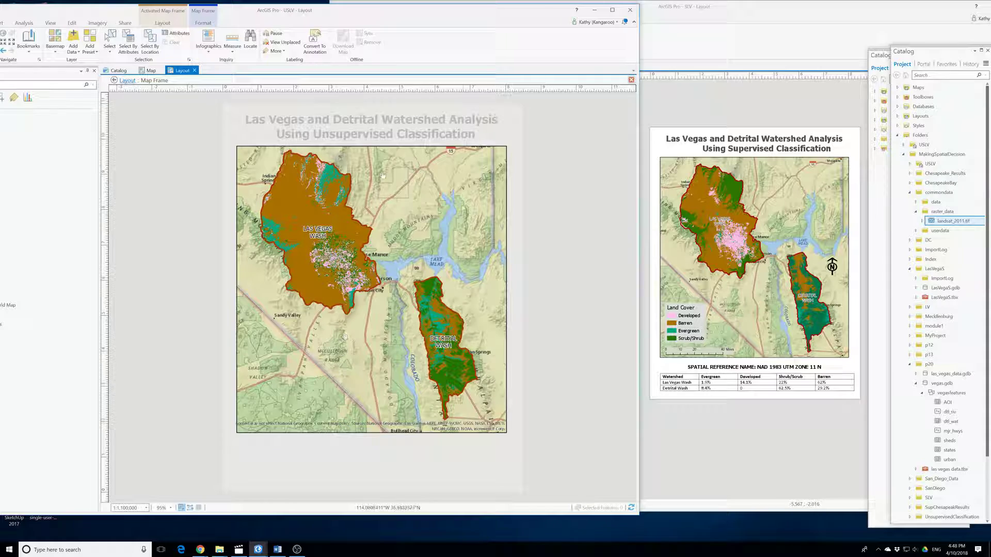
drag(321, 3, 531, 5)
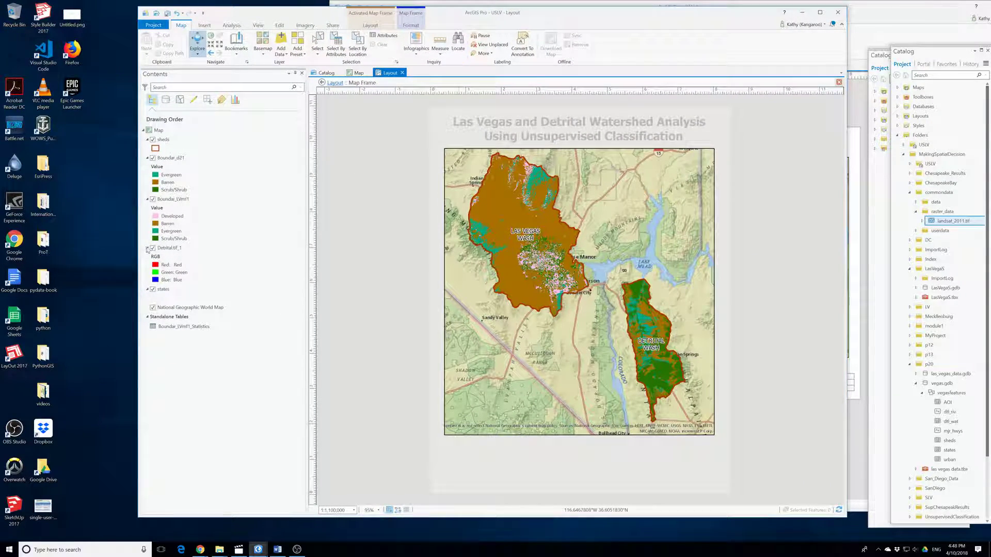
Turn off the states layer in the map frame and compare the frame's size and position with the supervised classification layout's
click(152, 289)
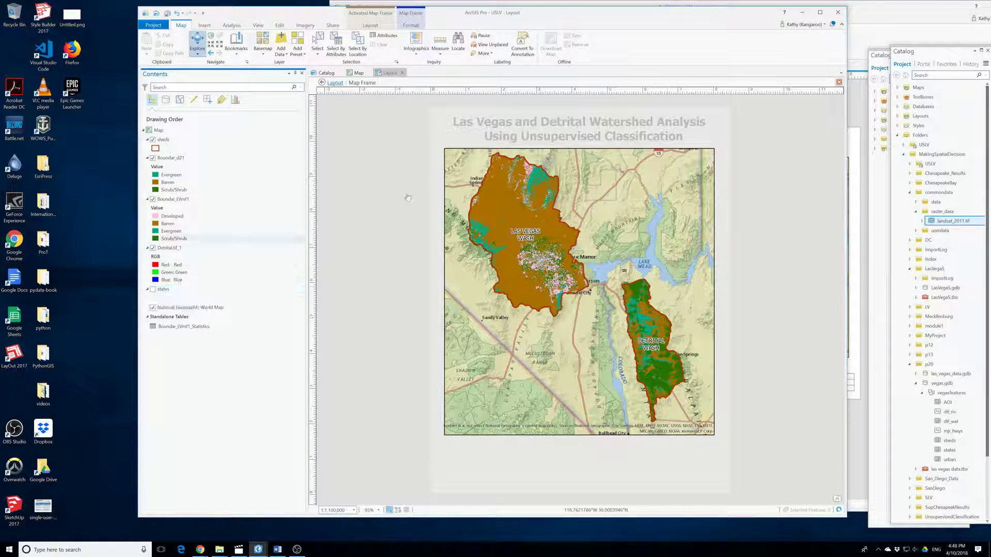
drag(712, 22, 415, 57)
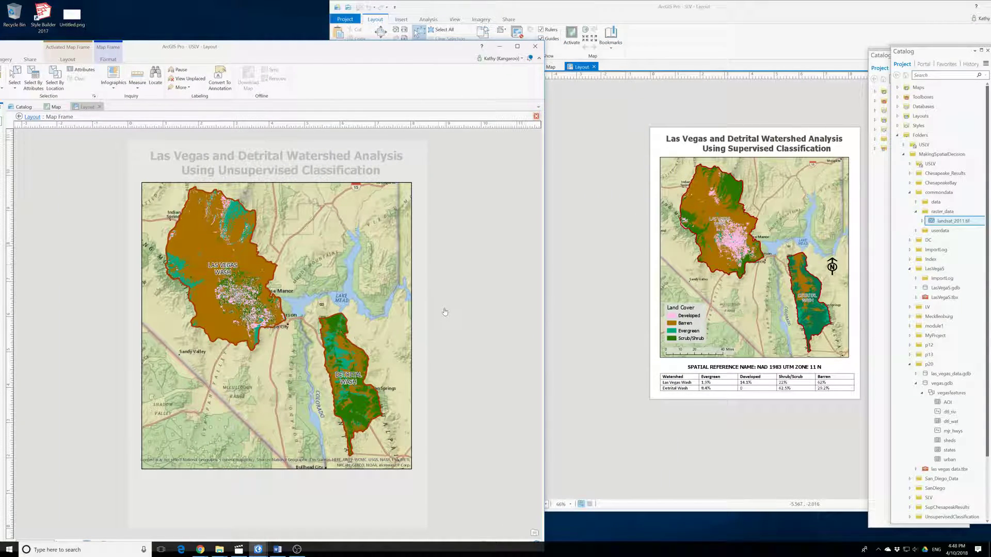
click(109, 60)
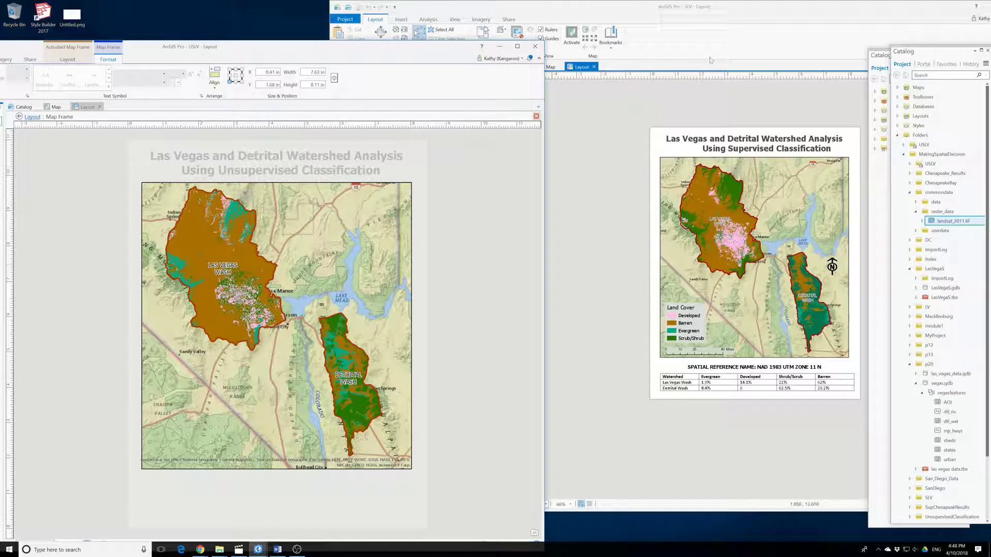
click(688, 181)
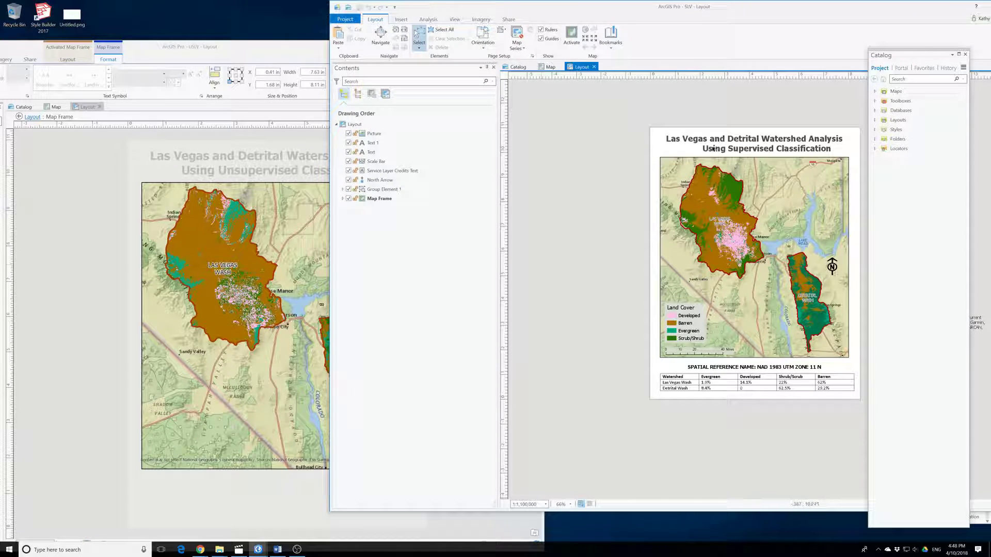
click(684, 159)
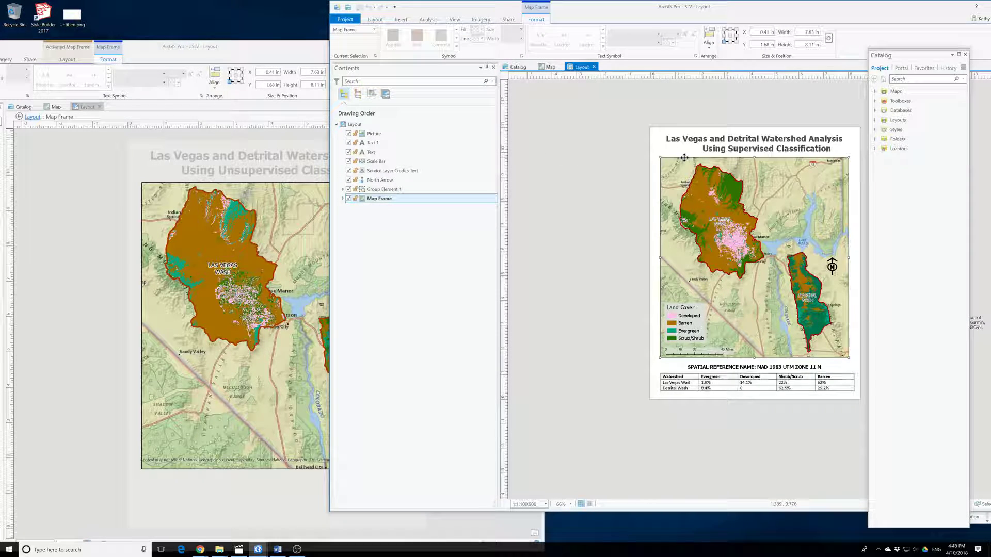
click(210, 61)
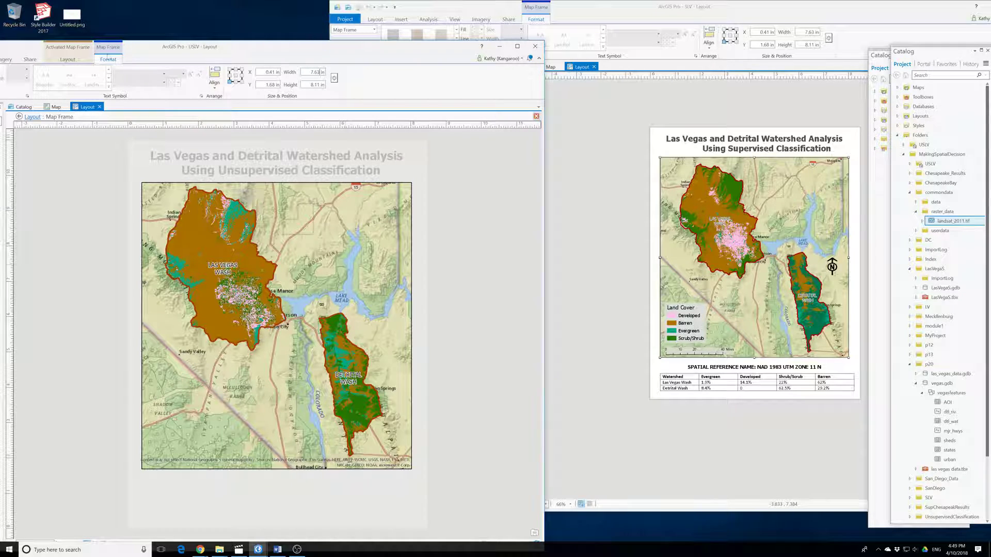
drag(238, 45, 364, 45)
drag(104, 48, 180, 41)
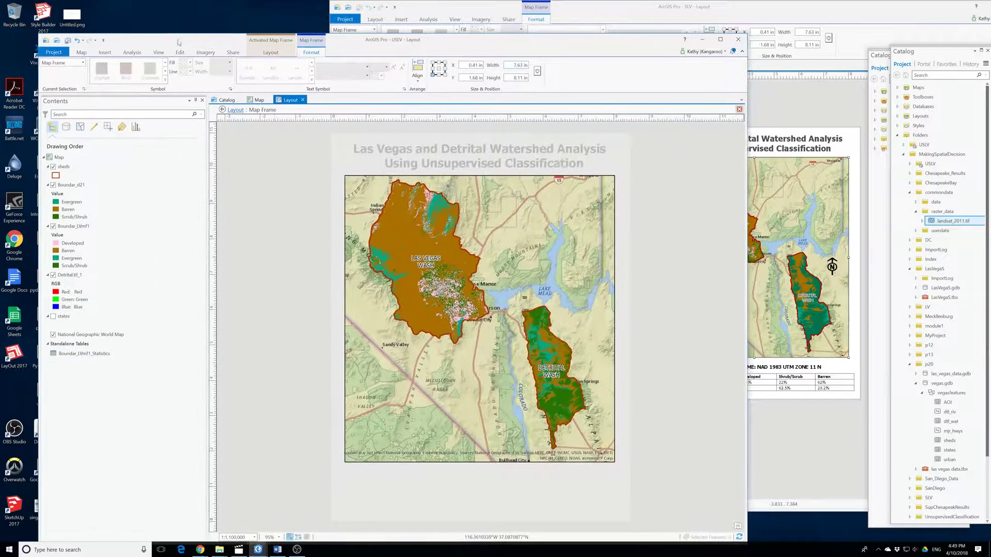
Leave the activated map frame to return to the full layout, and save the project
click(106, 53)
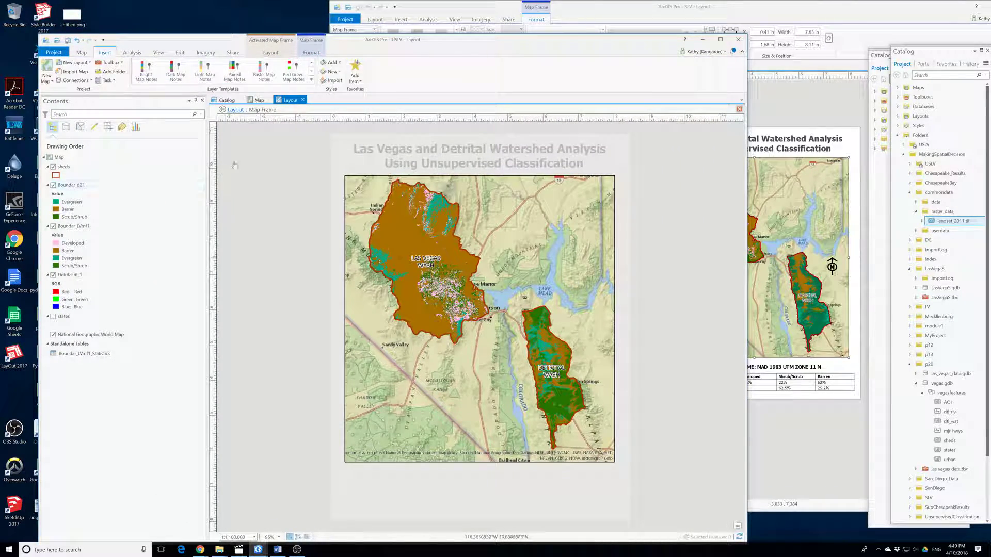
click(223, 110)
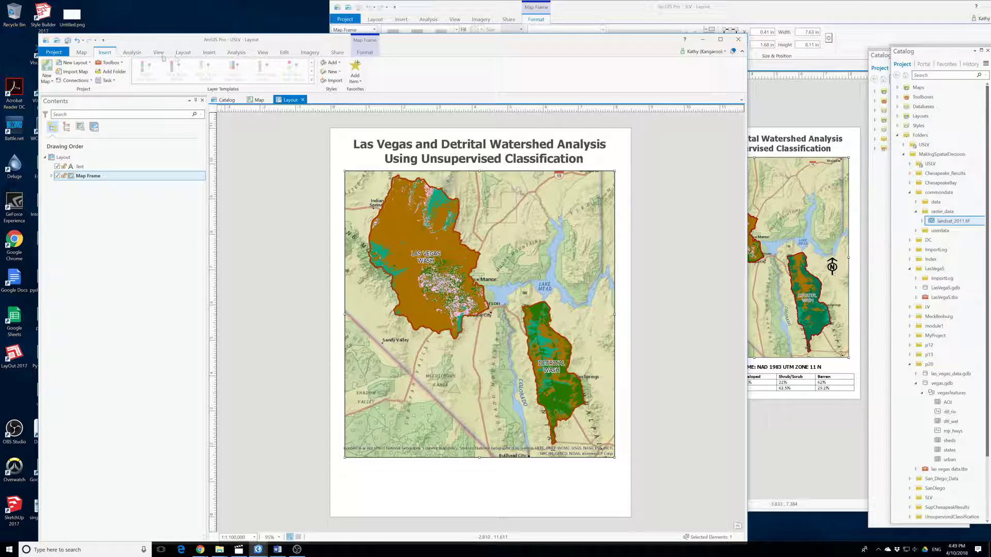
click(82, 52)
click(97, 176)
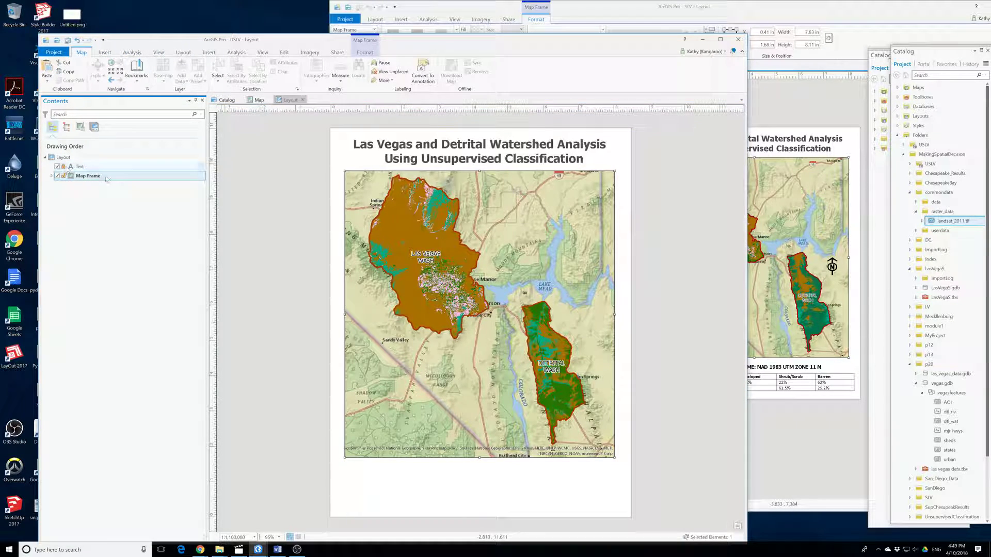
click(429, 274)
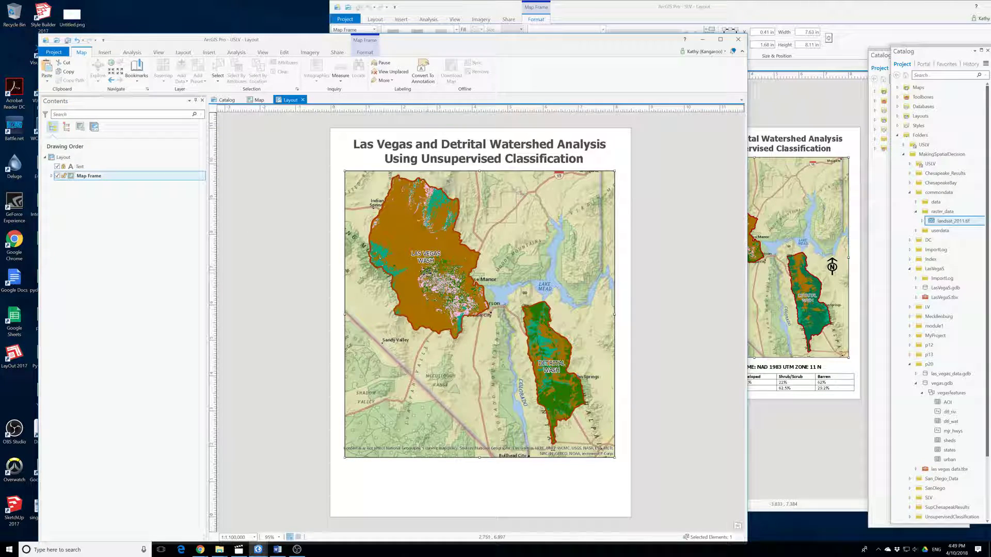
click(106, 54)
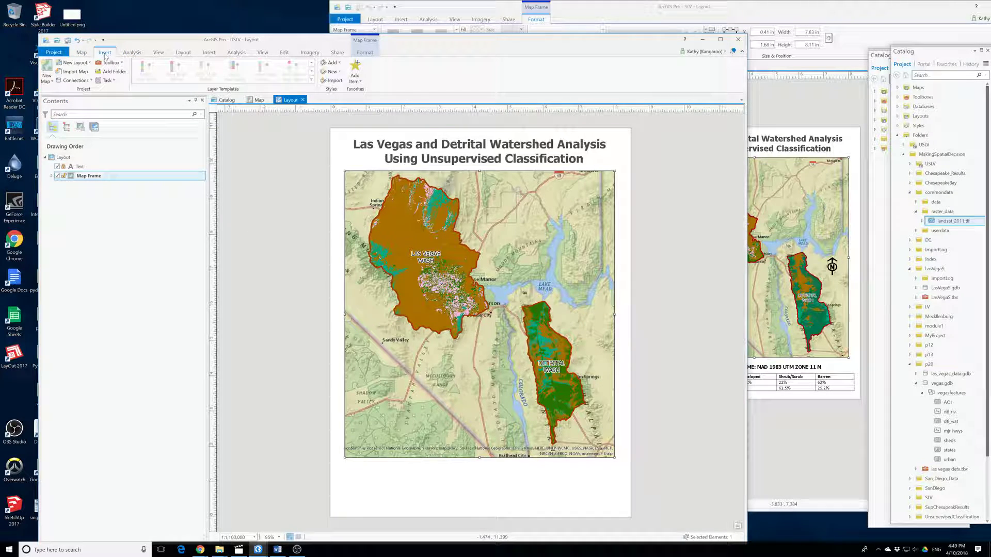
click(364, 52)
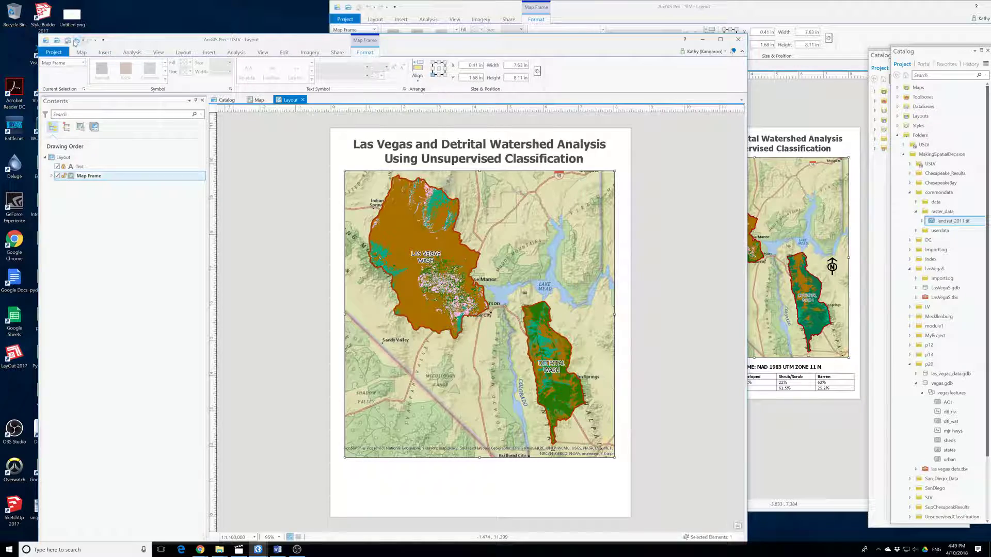
key(ctrl+s)
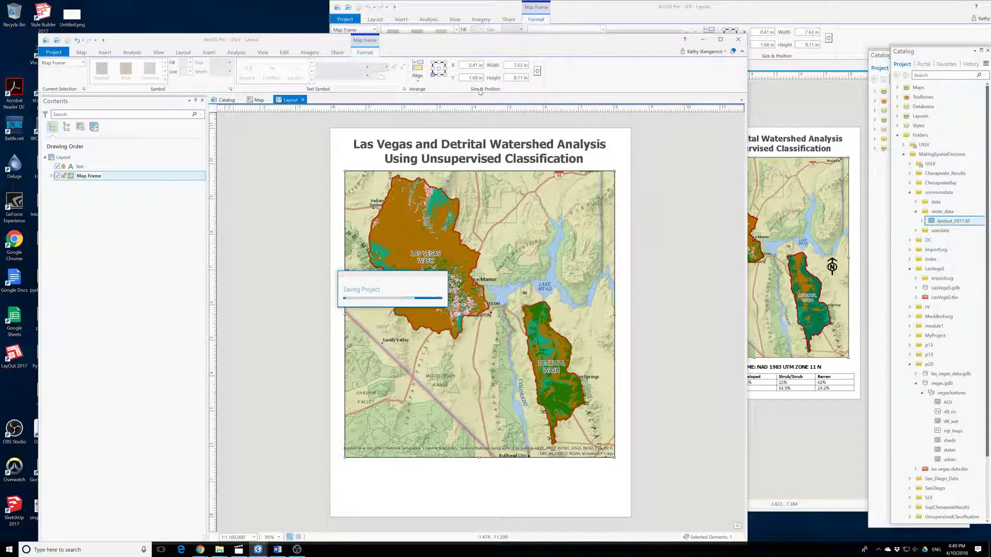
In the supervised classification layout, examine the label text symbol settings of the Watersheds layer
drag(497, 43, 457, 43)
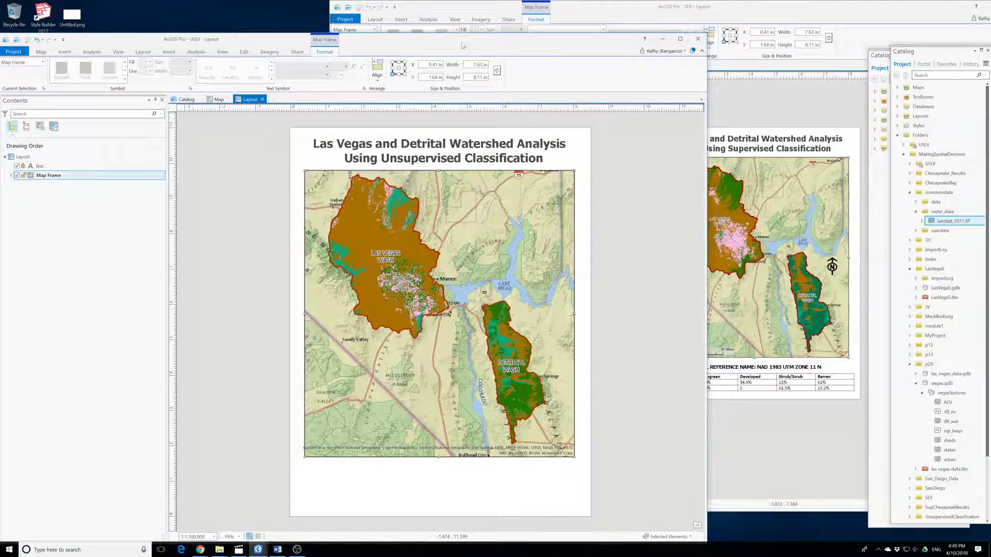
click(788, 422)
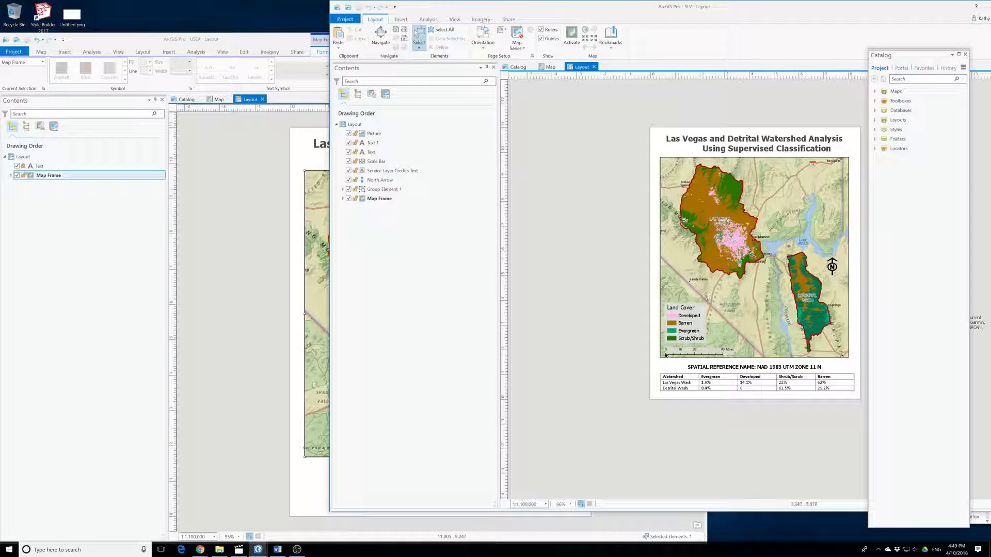
click(226, 414)
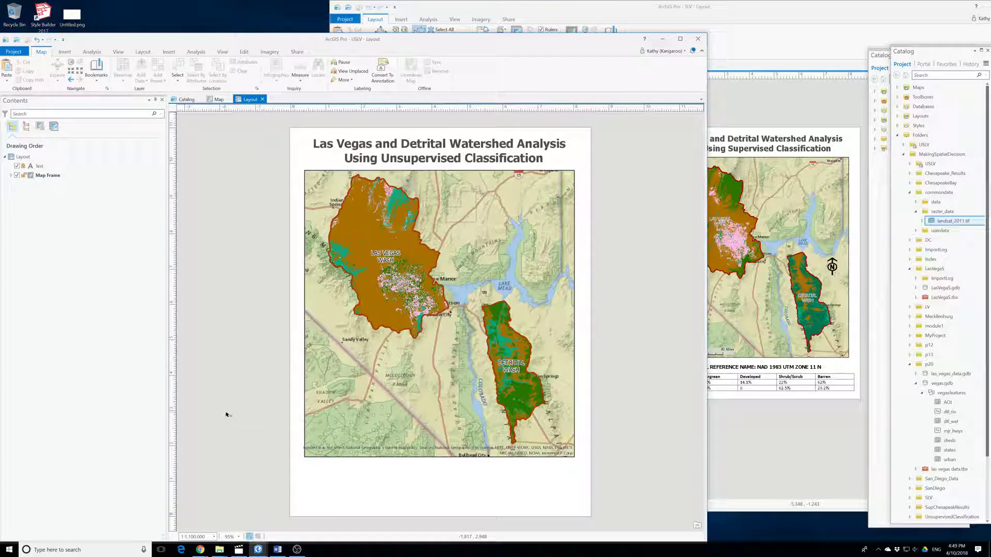
key(alt+Tab)
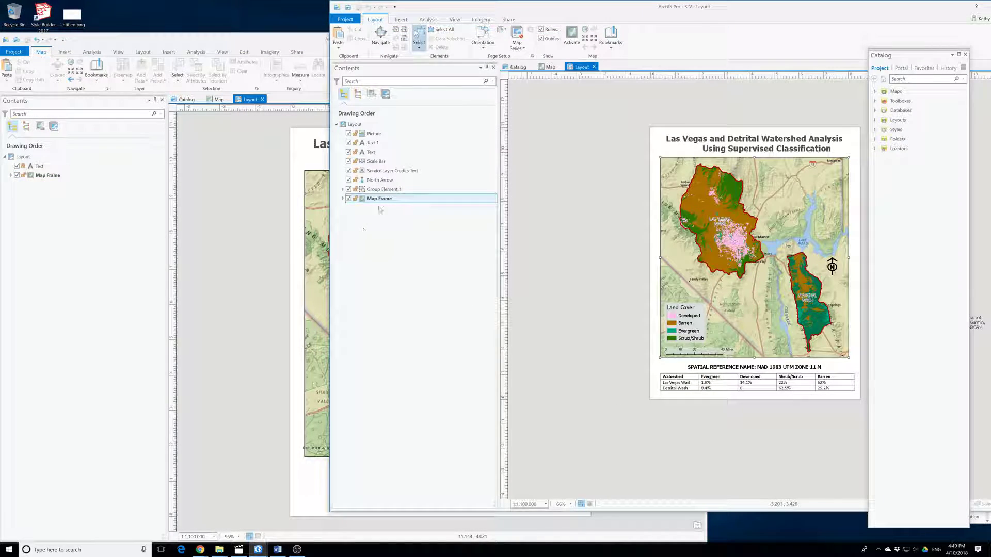
drag(411, 205, 347, 204)
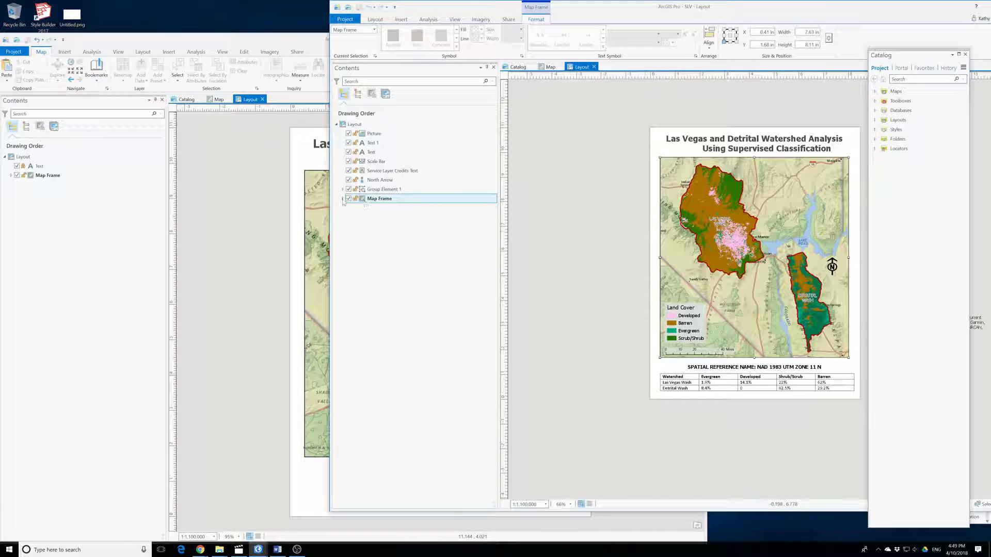
click(343, 199)
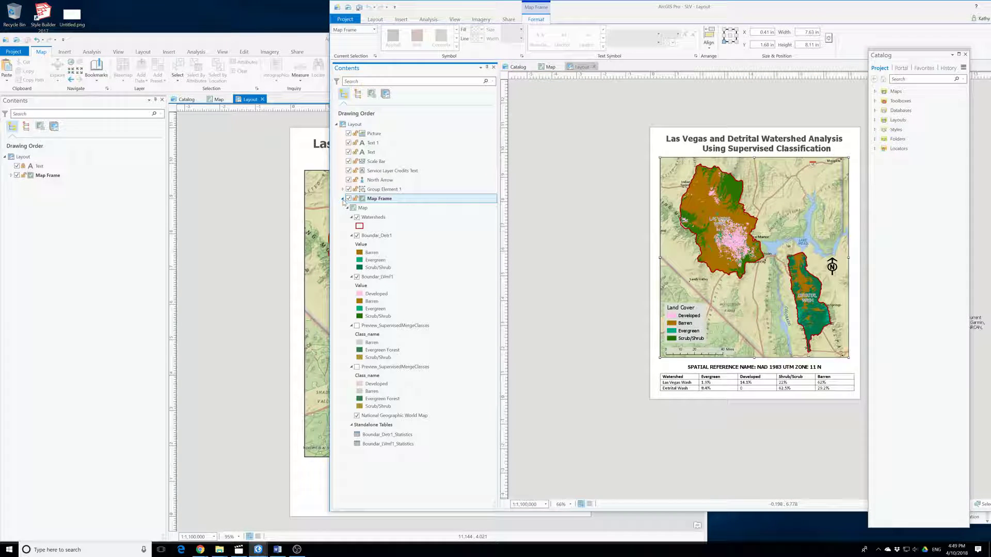
right_click(370, 218)
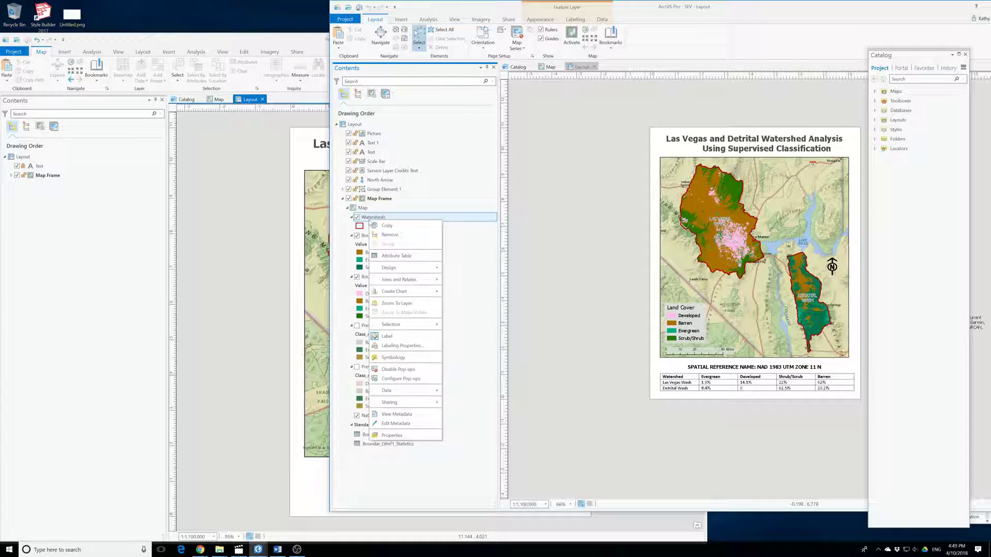
click(402, 346)
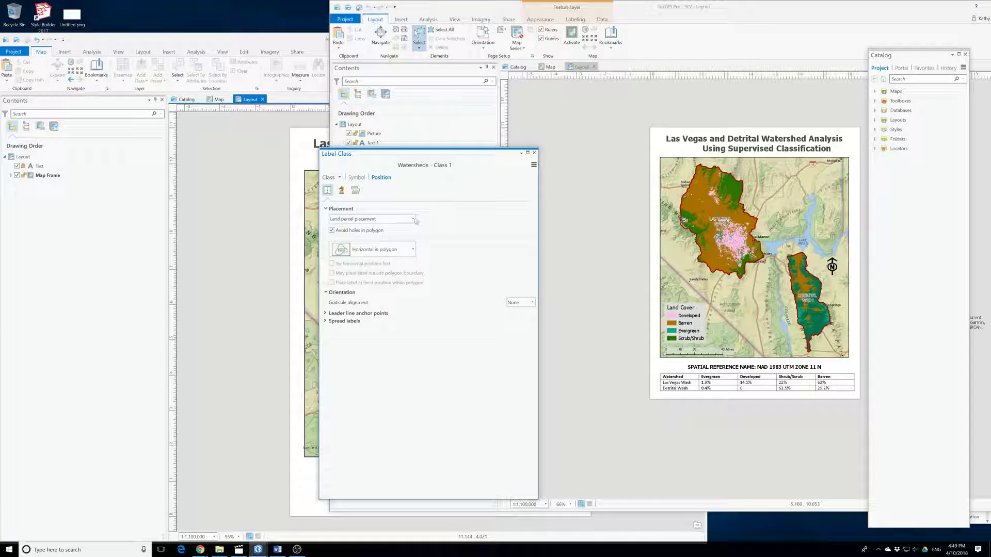
click(356, 177)
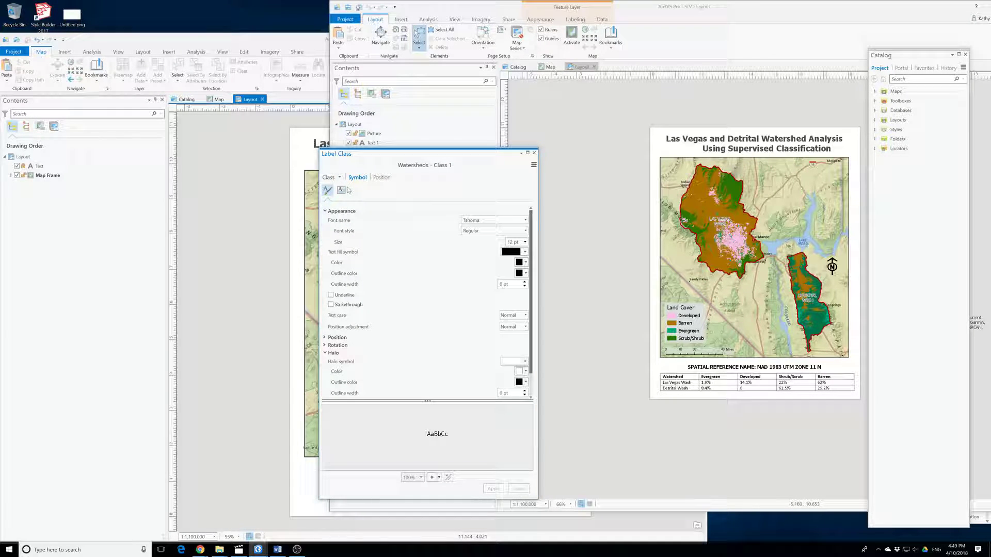
Check the label text appearance of the unsupervised layout's sheds layer against the Watersheds labels, and close both label settings
click(240, 143)
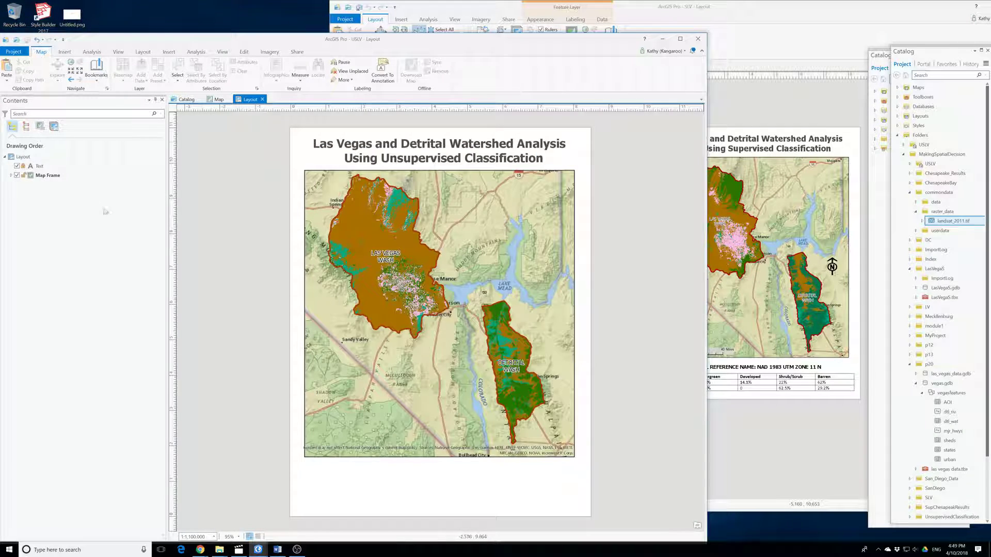
click(11, 176)
right_click(34, 195)
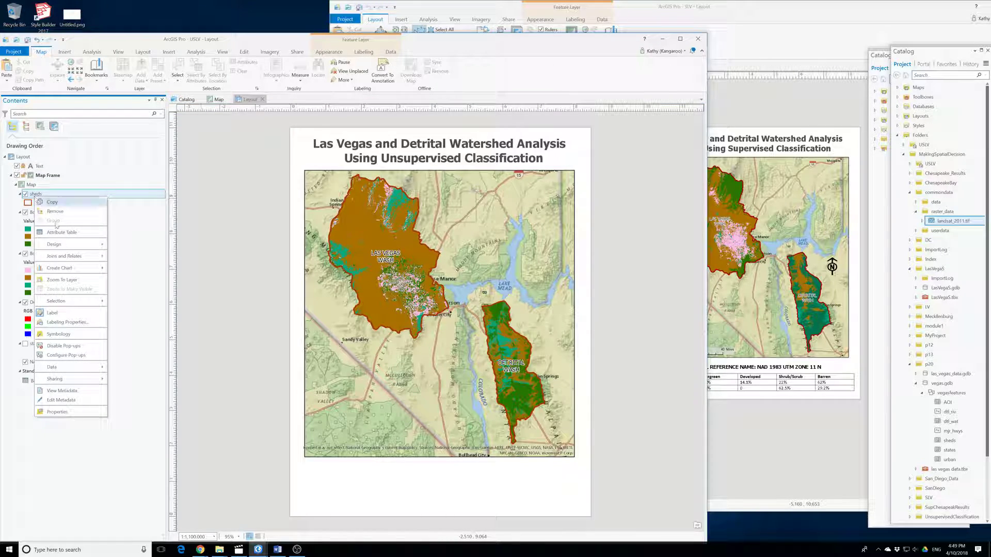
click(68, 323)
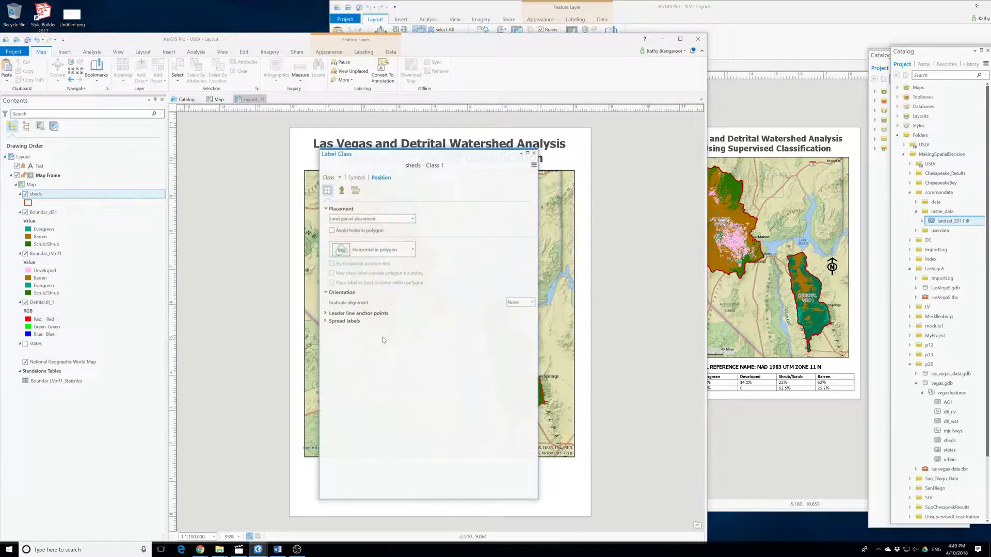
click(356, 177)
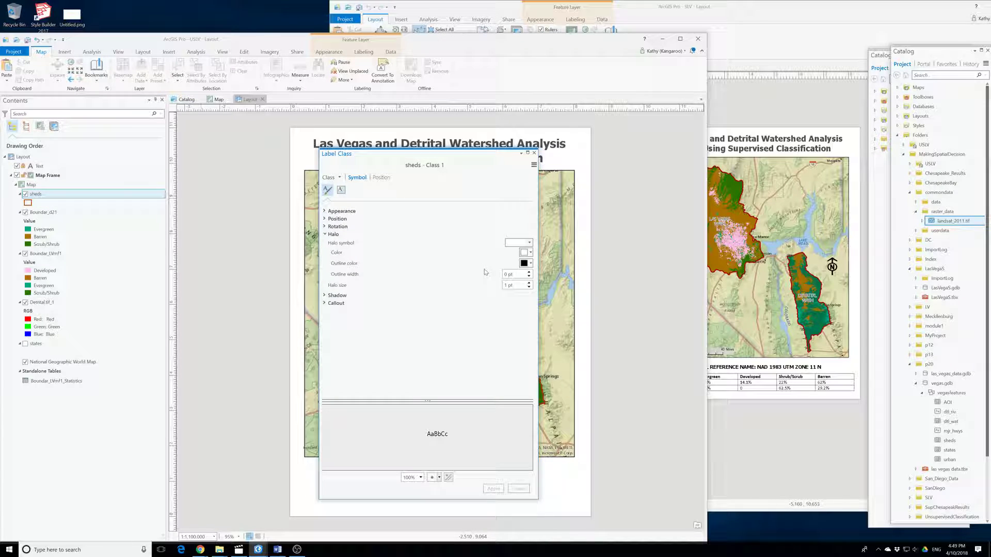
click(342, 211)
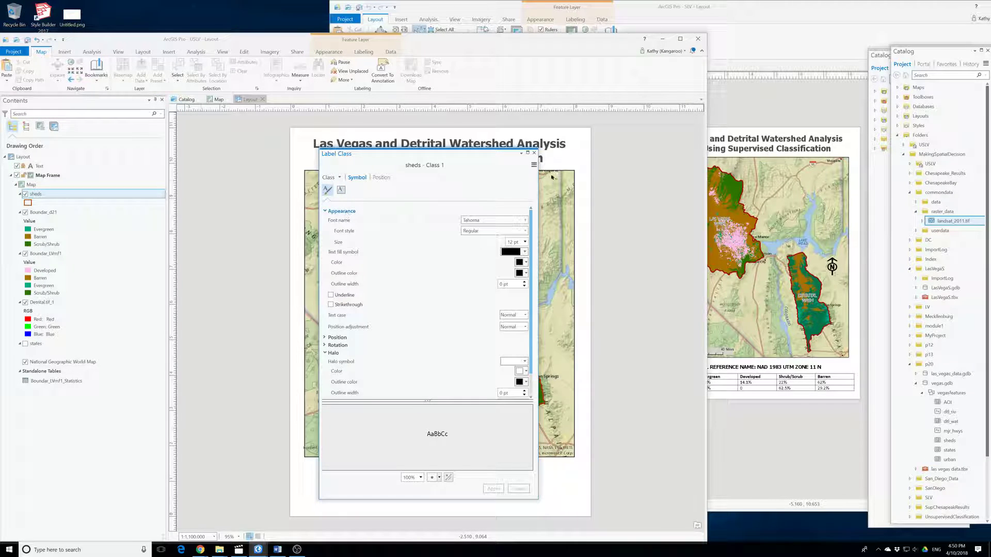
click(534, 152)
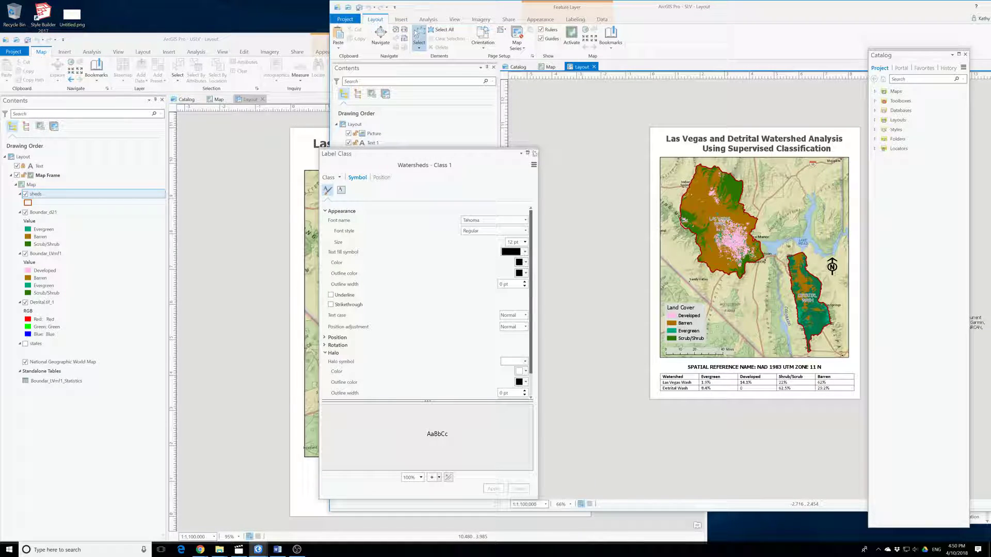
click(534, 153)
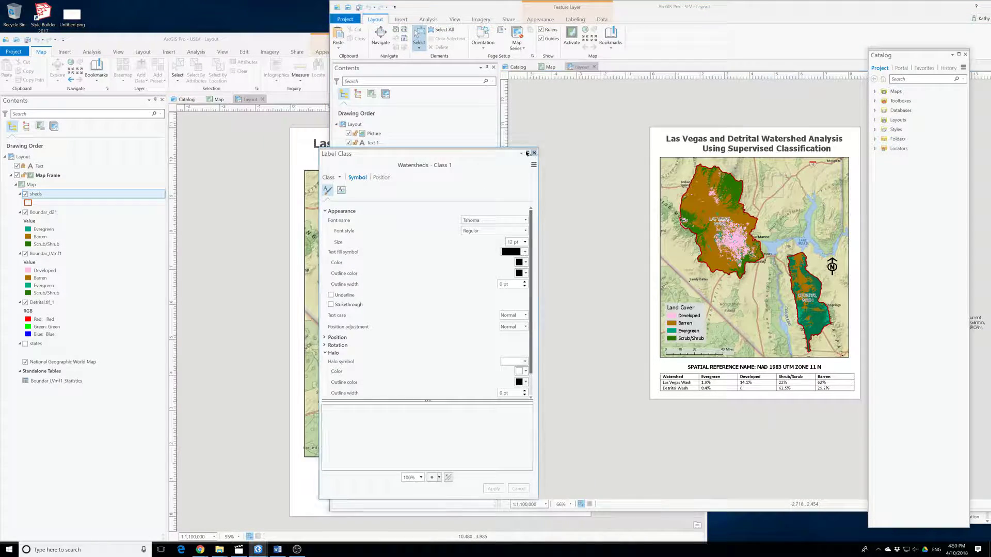
Copy the grouped Land Cover legend from the supervised classification layout into the unsupervised classification layout
click(296, 38)
drag(302, 41, 221, 37)
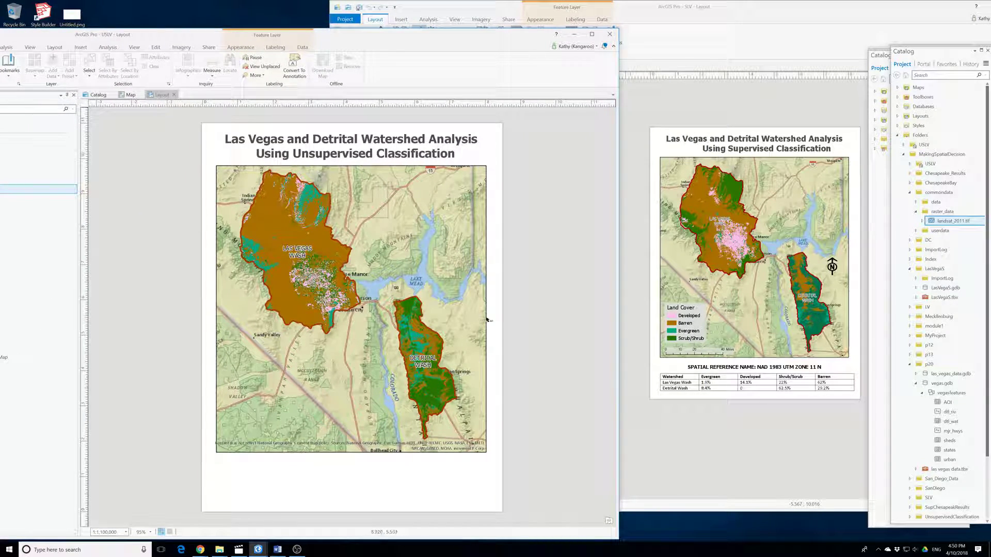
click(710, 332)
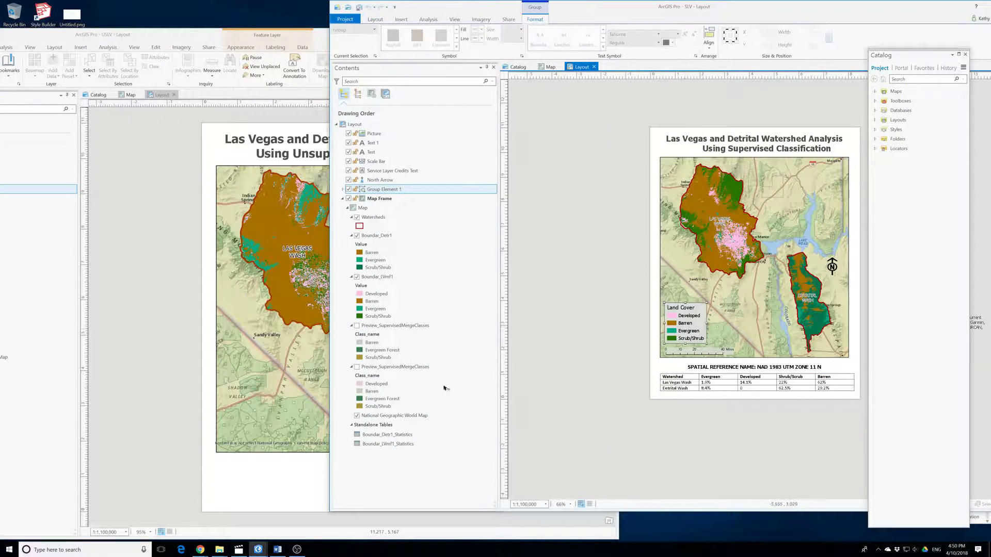
click(206, 421)
click(248, 415)
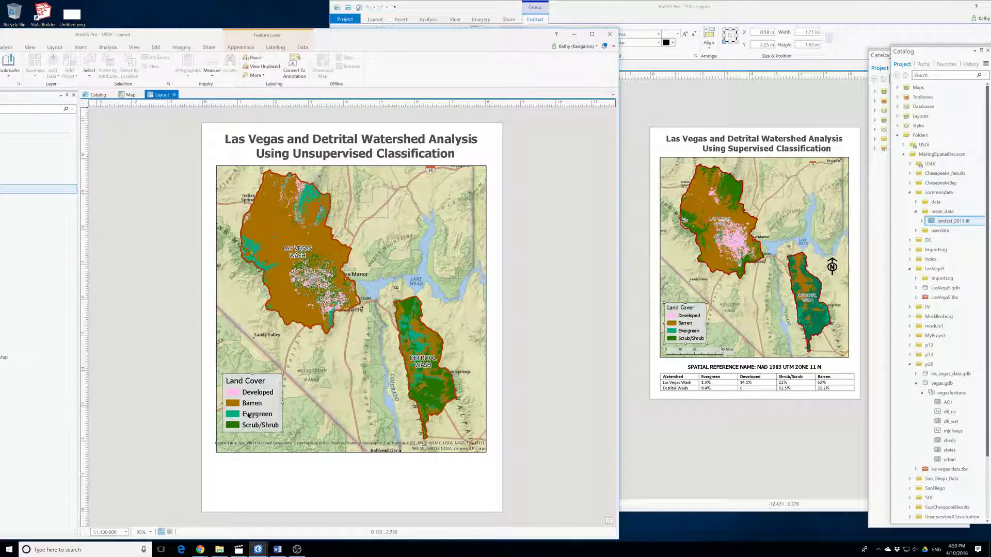
Copy the scale bar from the supervised classification layout into the unsupervised classification layout
click(672, 353)
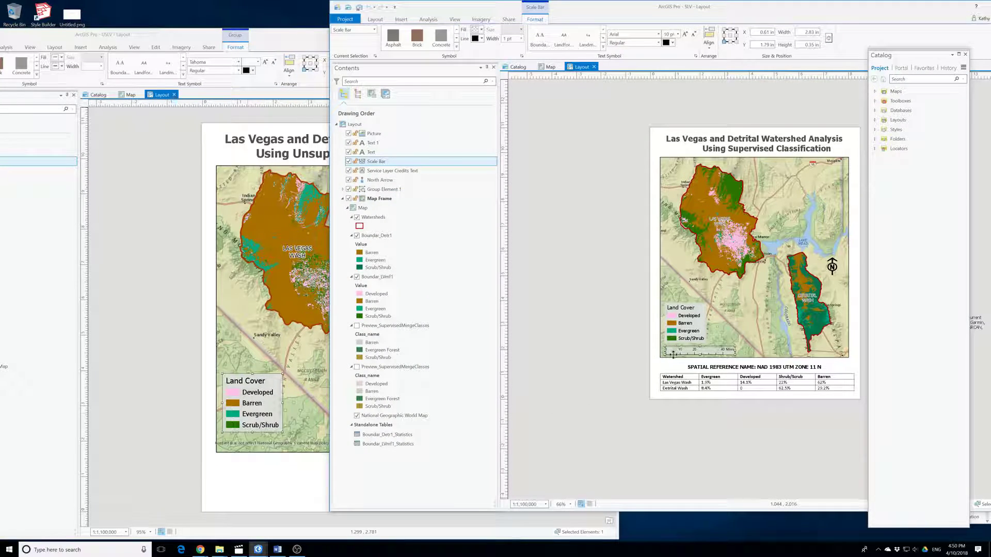
click(206, 509)
key(ctrl+v)
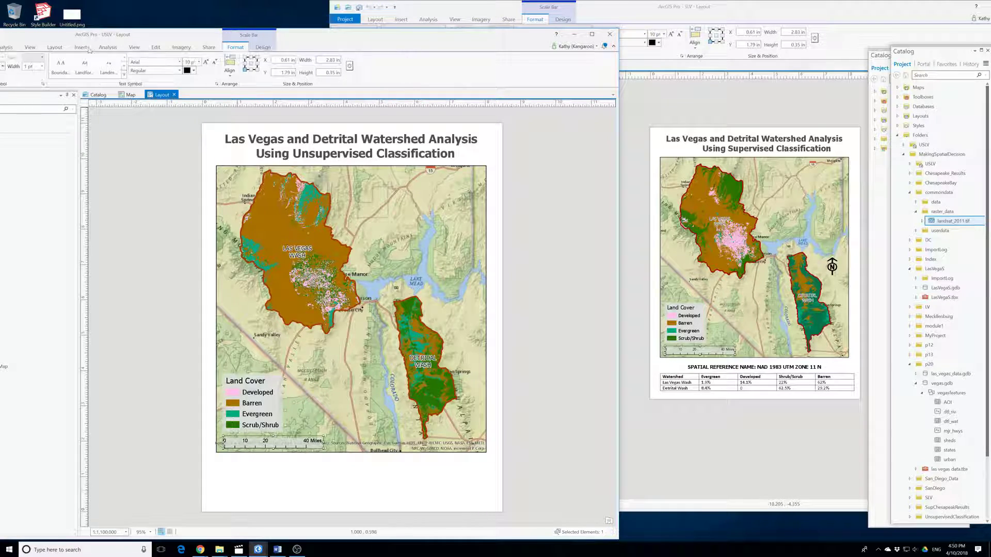
Bring the unsupervised classification project window fully into view and save the project
drag(93, 38, 167, 31)
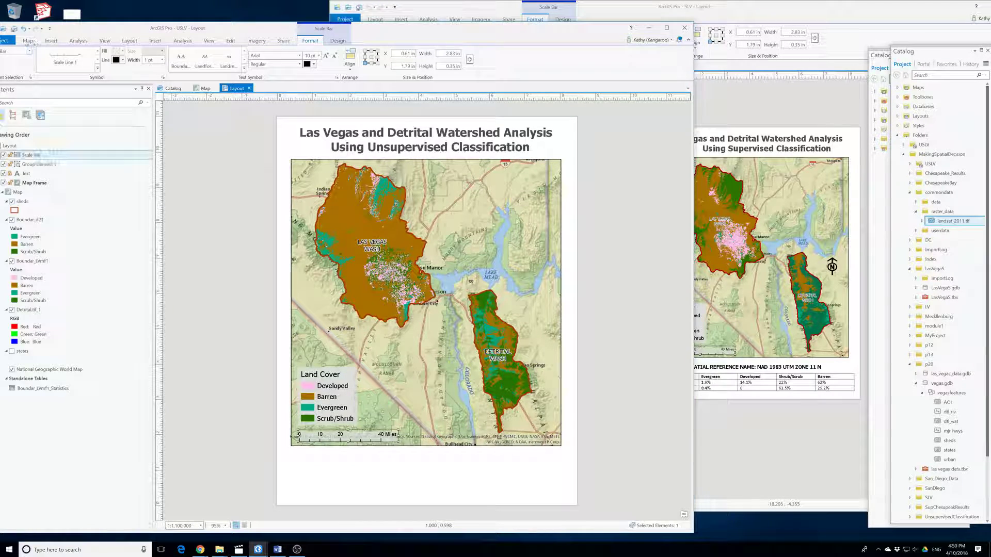
click(51, 41)
drag(86, 33, 149, 38)
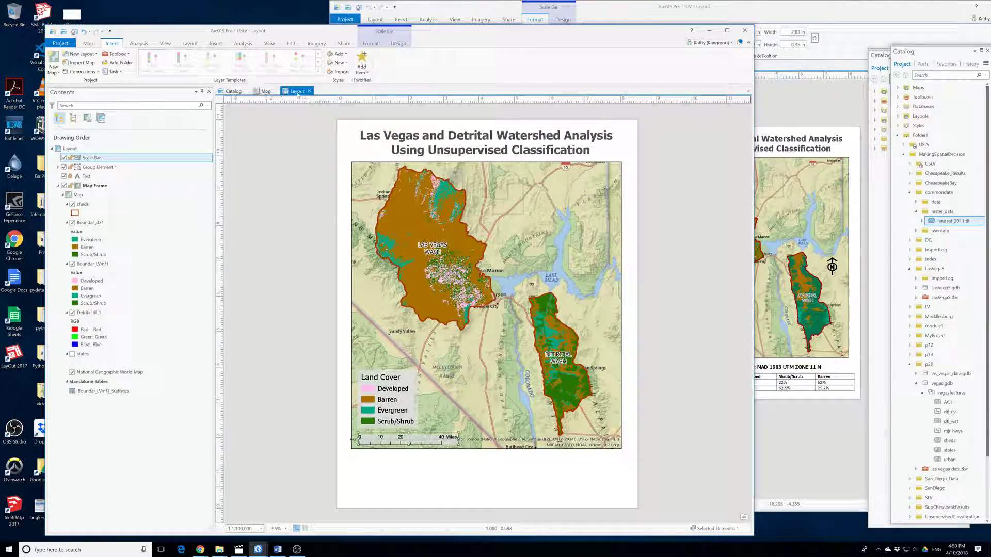
click(89, 44)
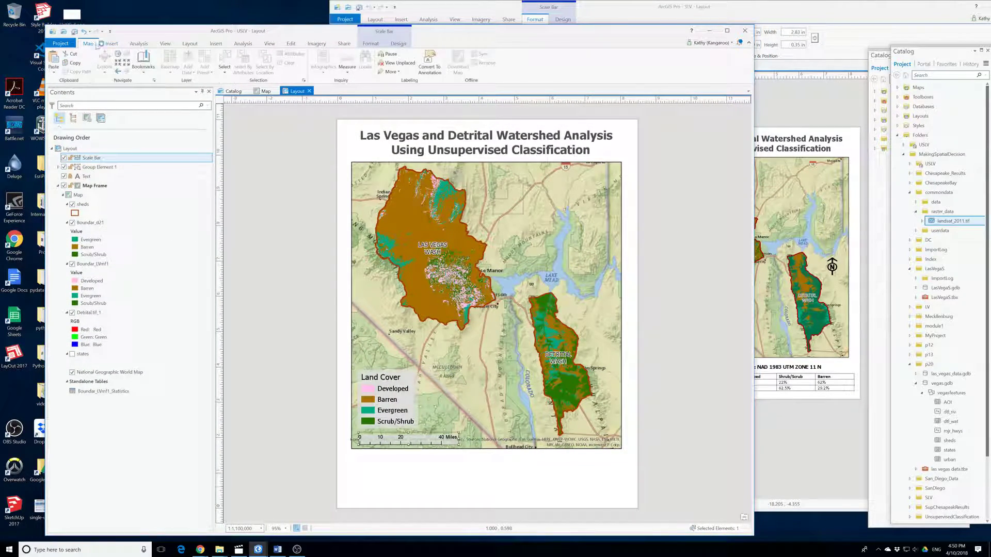
click(369, 44)
scroll(328, 44, up, 1)
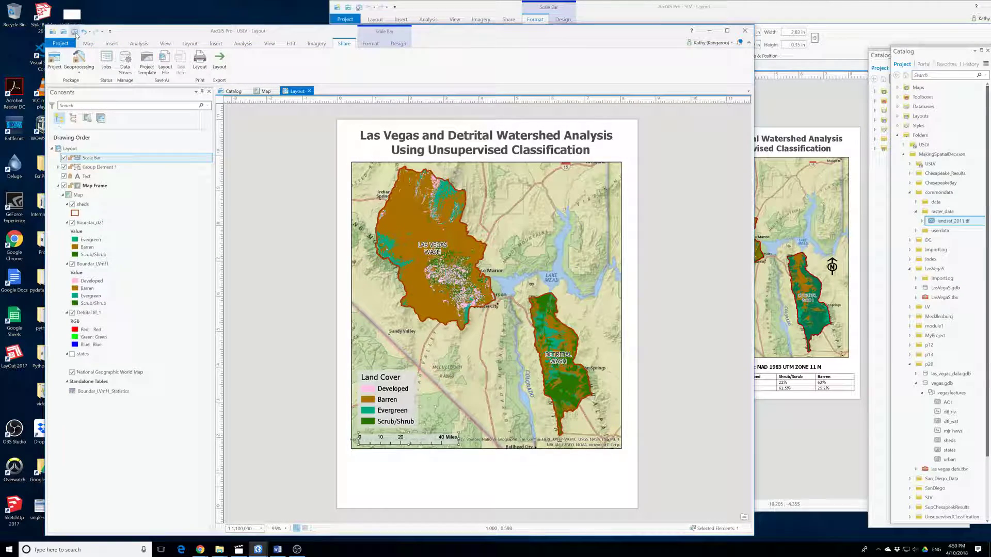
click(75, 33)
Copy the spatial reference text from the supervised layout into the unsupervised layout and centre it just below the map frame
click(815, 415)
click(730, 366)
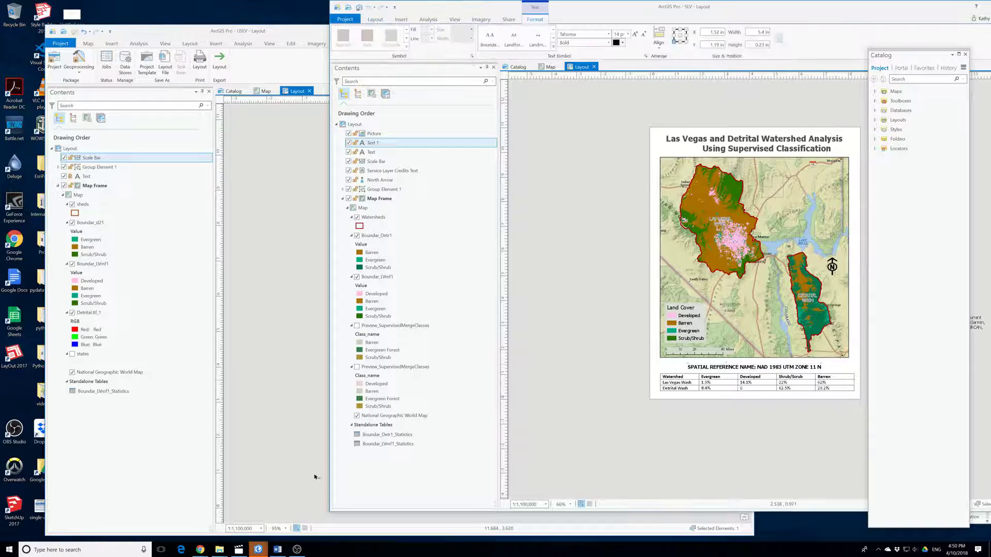
click(323, 436)
click(437, 464)
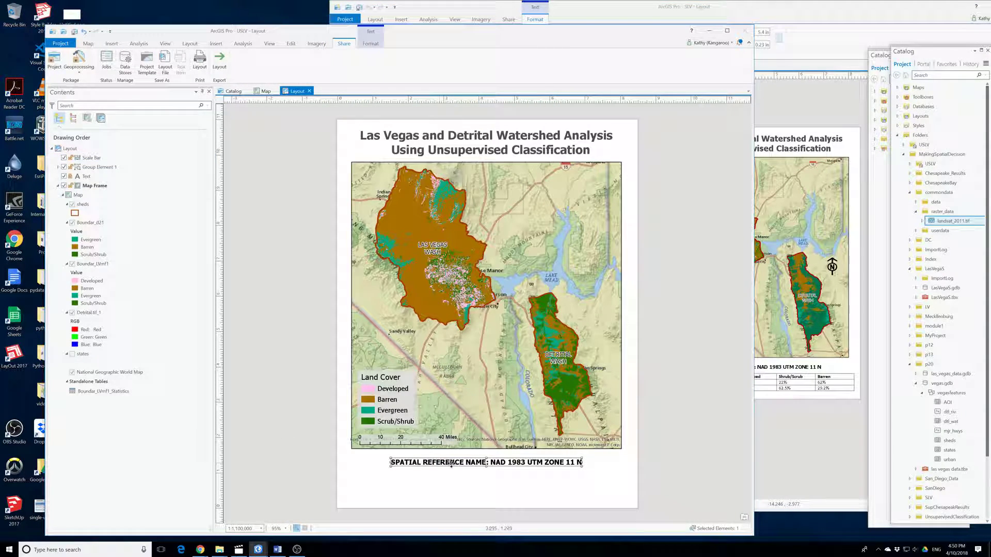
drag(460, 460, 459, 458)
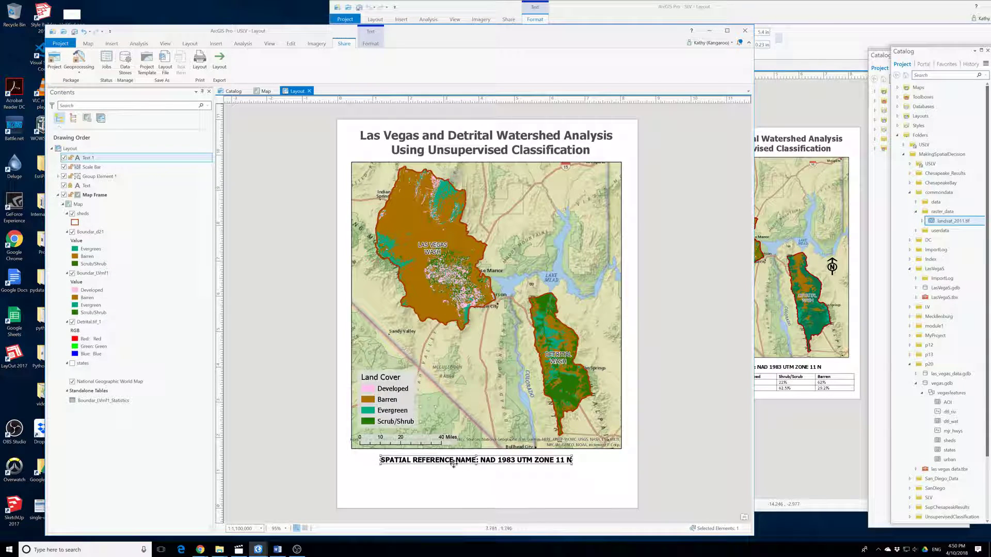
drag(455, 464, 462, 462)
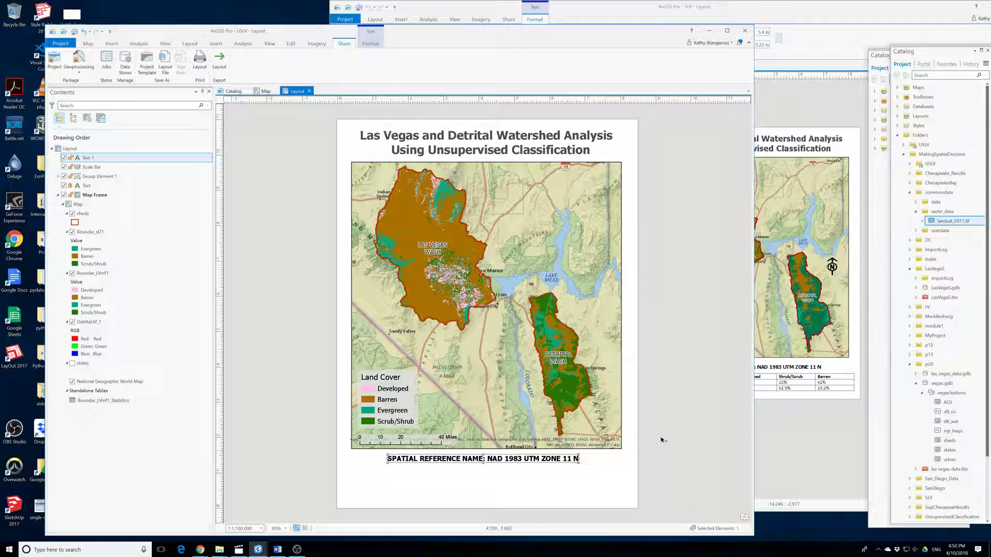
click(833, 265)
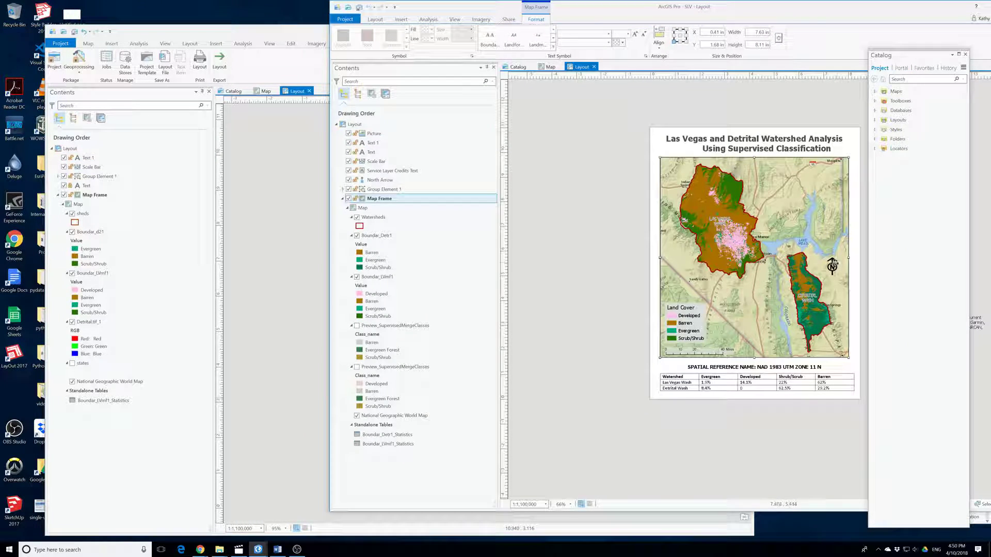
click(832, 266)
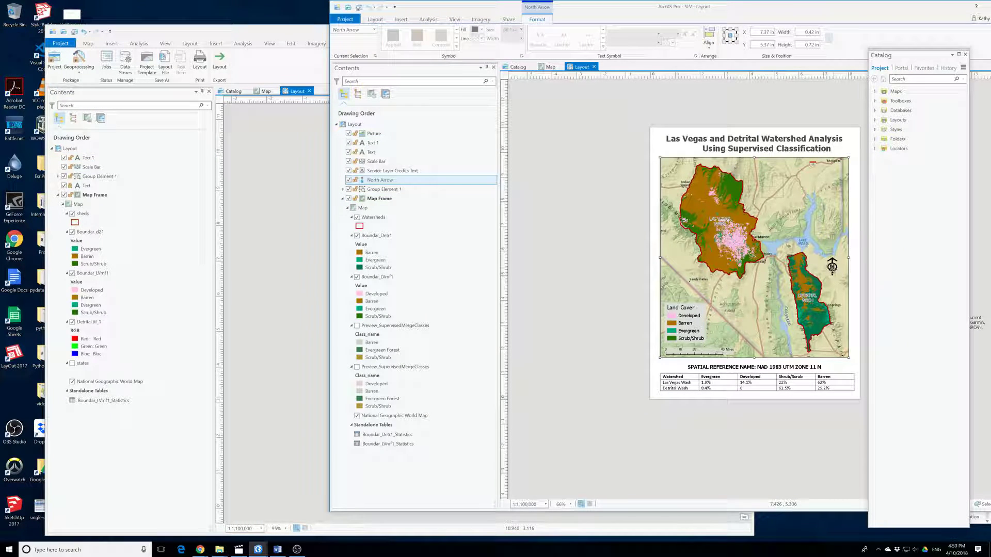
click(316, 278)
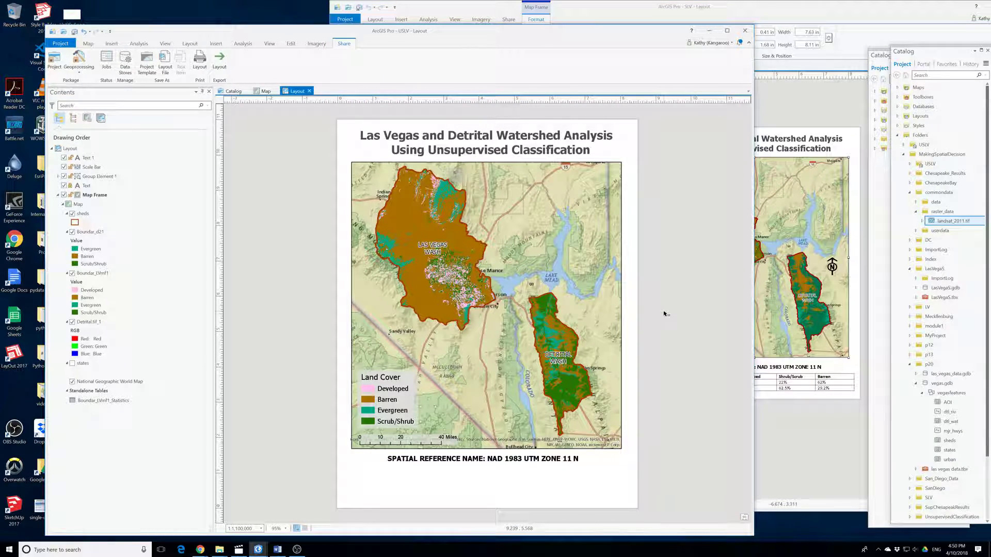
key(ctrl+v)
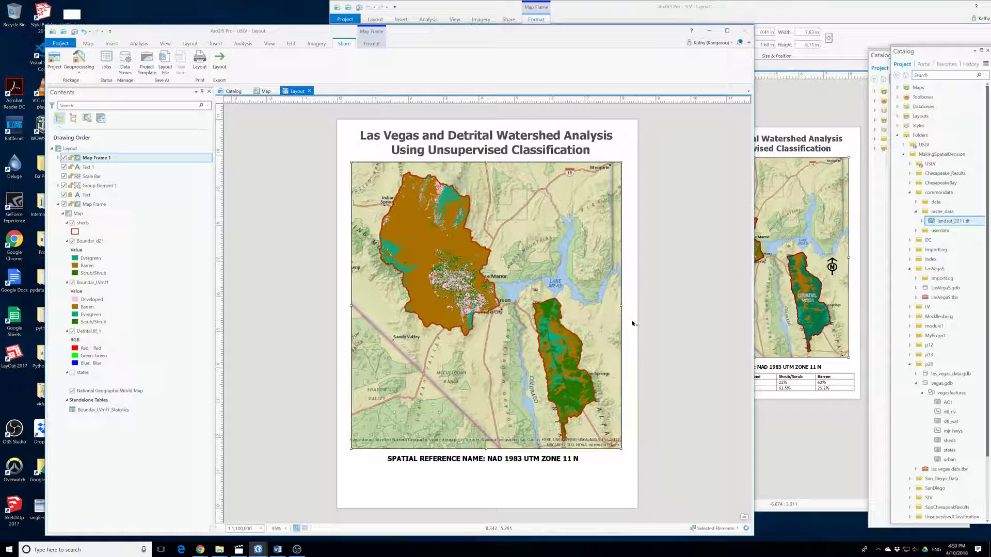
key(Delete)
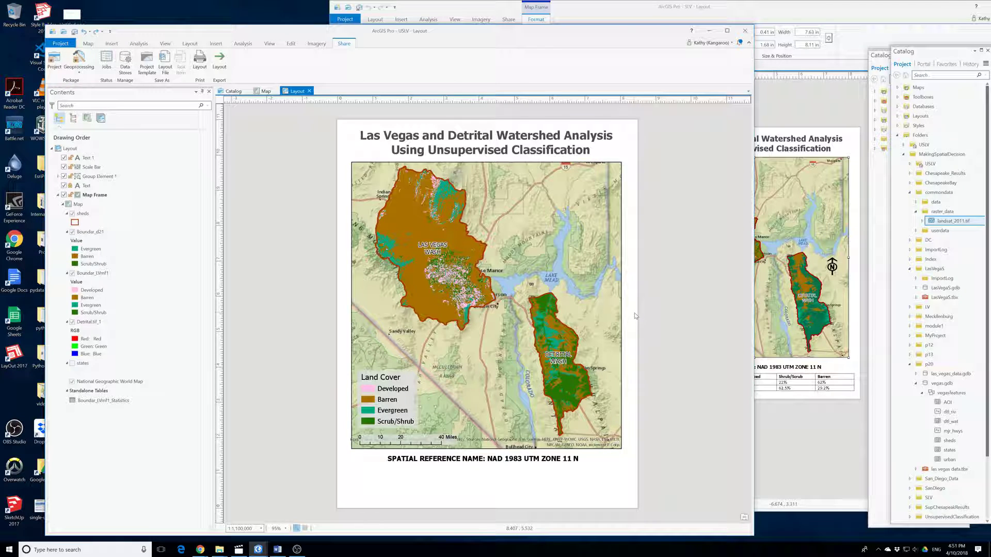
Copy the north arrow from the supervised classification layout into the unsupervised classification layout
click(832, 266)
click(831, 266)
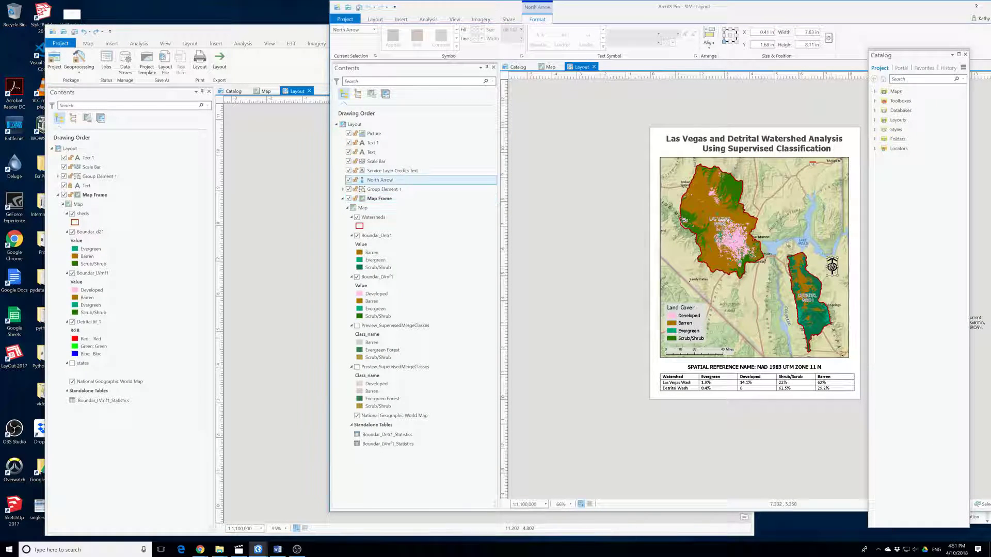
right_click(832, 268)
click(855, 303)
click(272, 306)
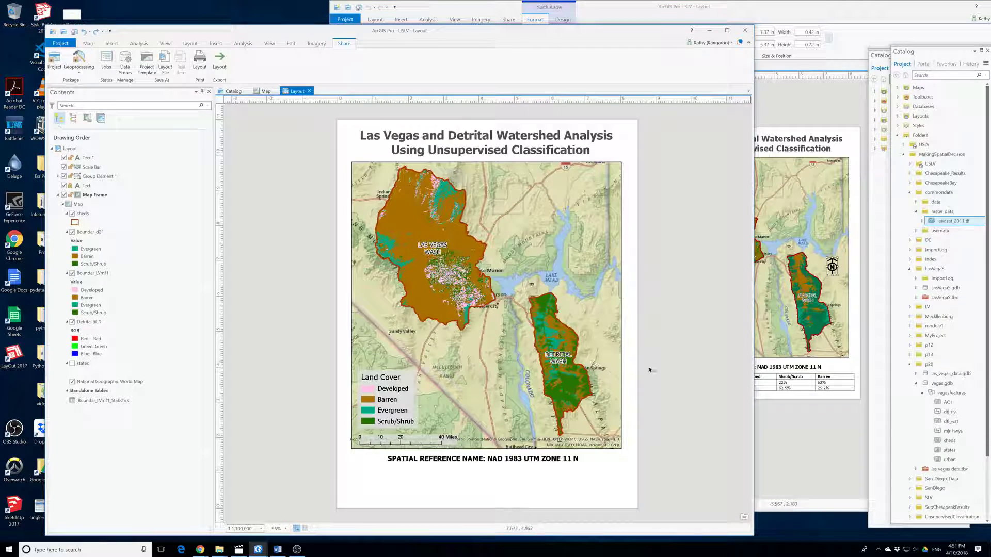
scroll(642, 372, down, 1)
right_click(668, 368)
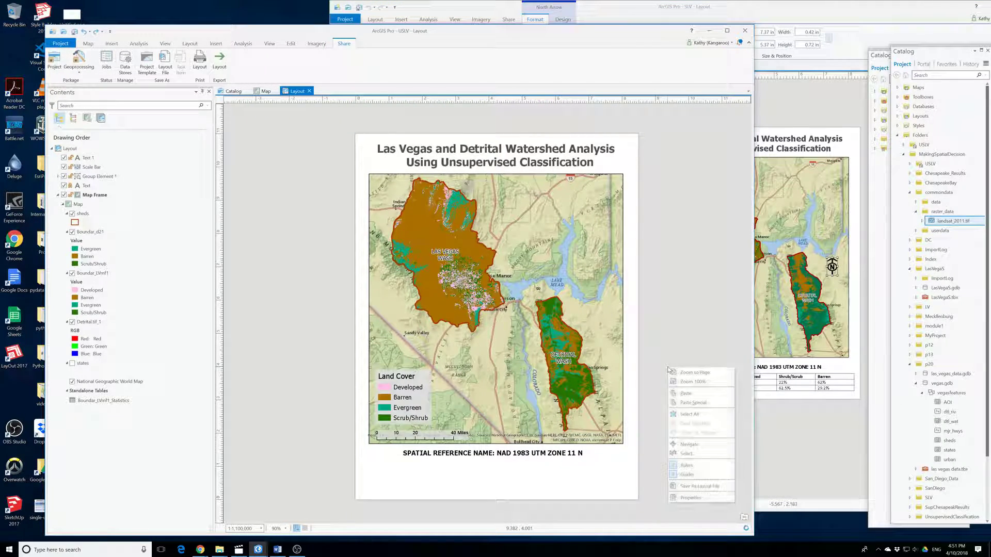
click(691, 393)
click(692, 330)
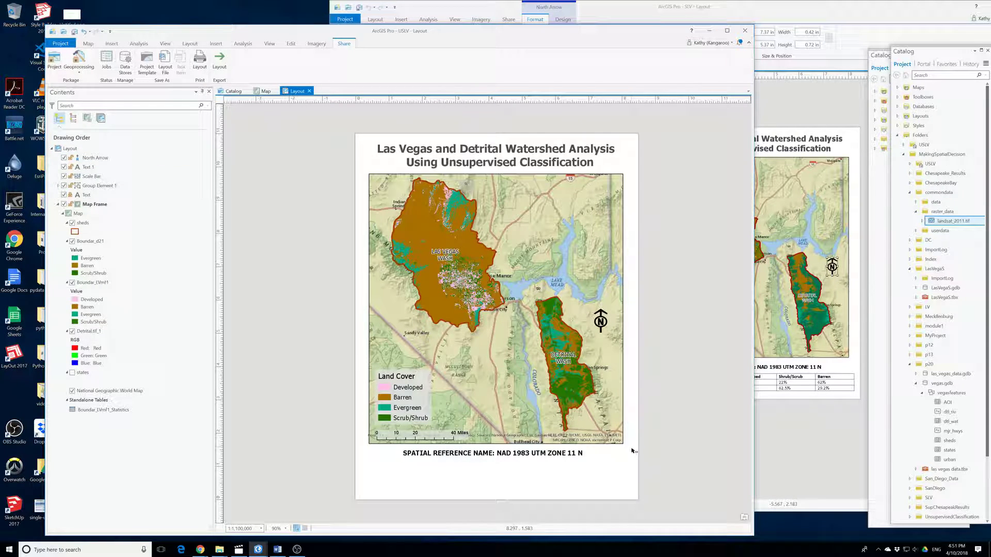
Save the unsupervised classification project with its updated layout, and reposition its window on the desktop
click(796, 447)
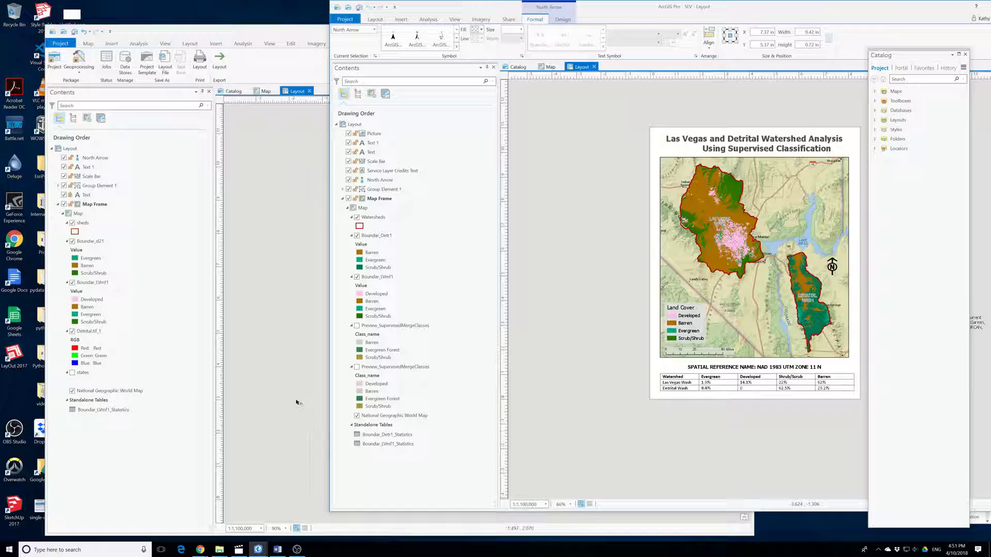
click(297, 402)
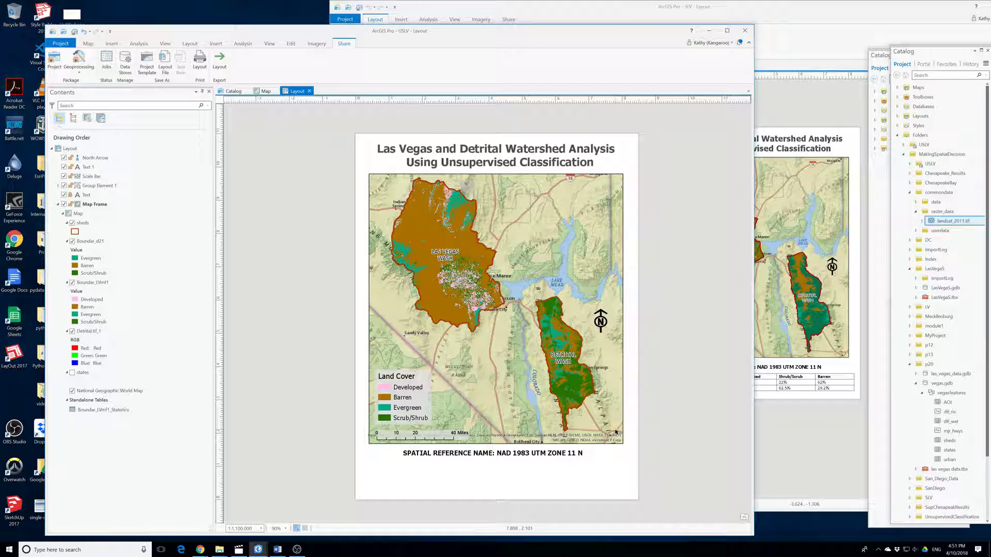
click(799, 454)
click(267, 349)
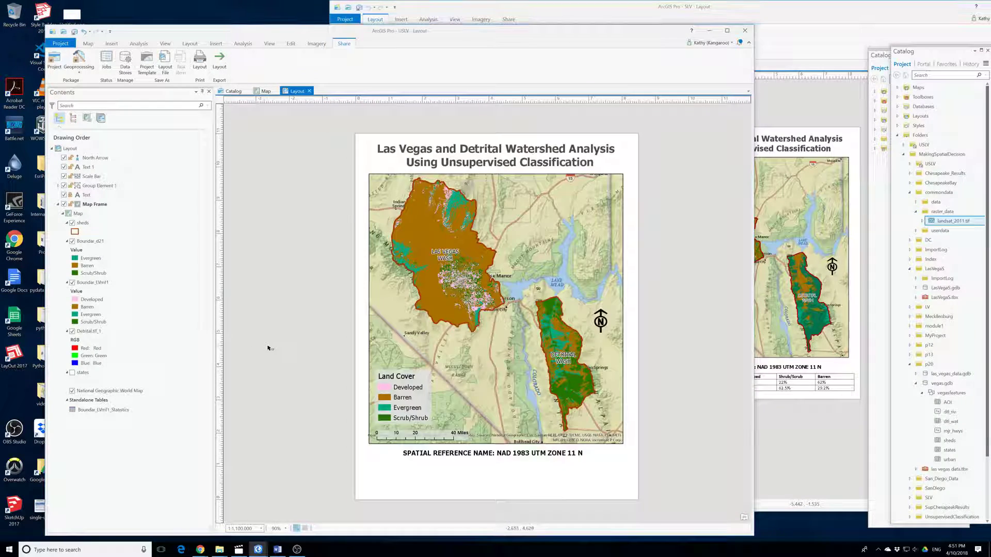
click(75, 32)
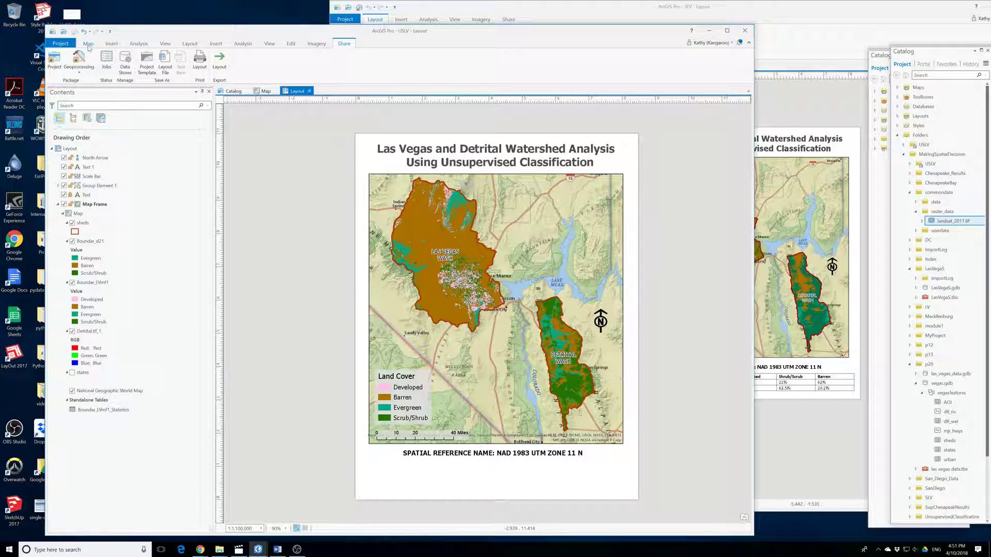
drag(463, 42, 429, 30)
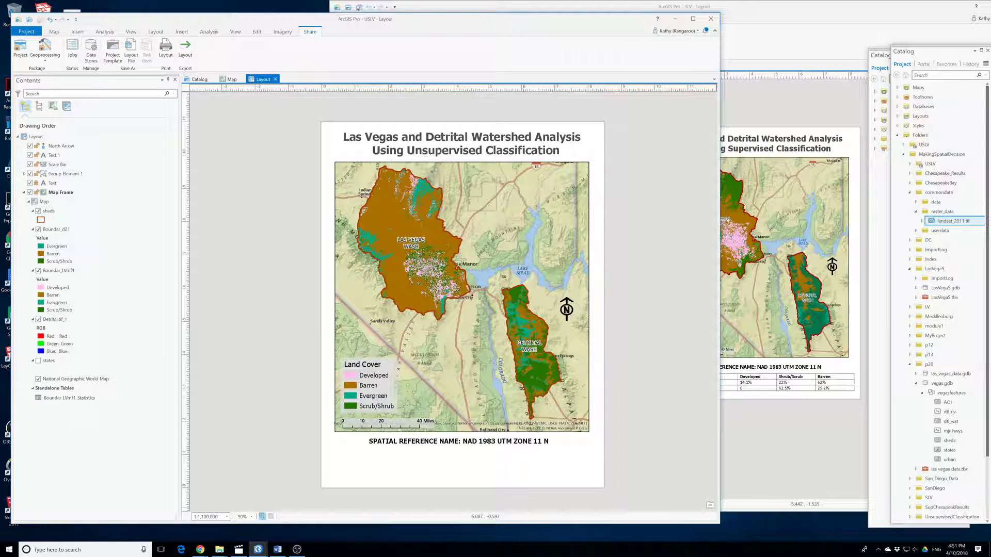
Check the watershed percentage table in Word, and examine the Boundar_LVmf1 layer's attribute table in the unsupervised project's map for its class percentages
click(277, 549)
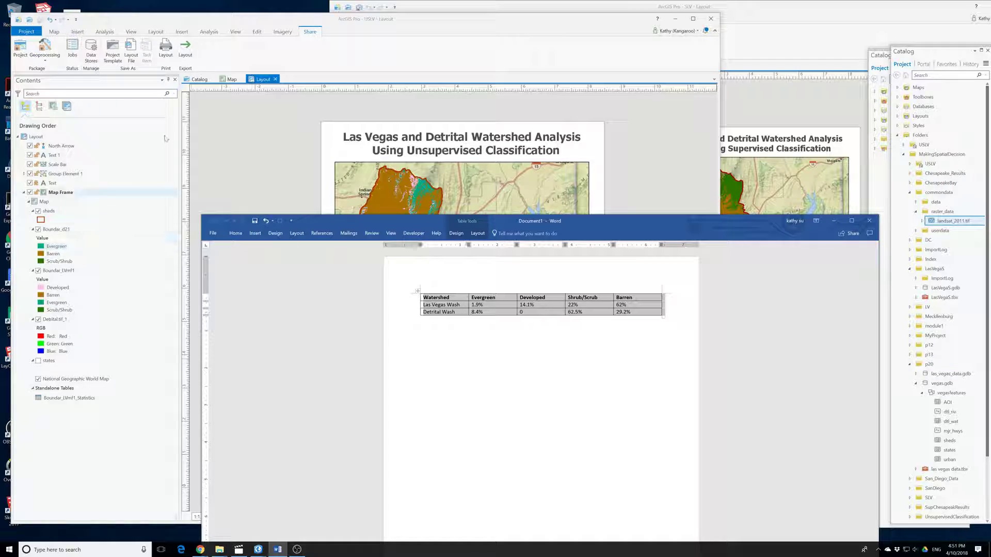
click(232, 82)
click(232, 83)
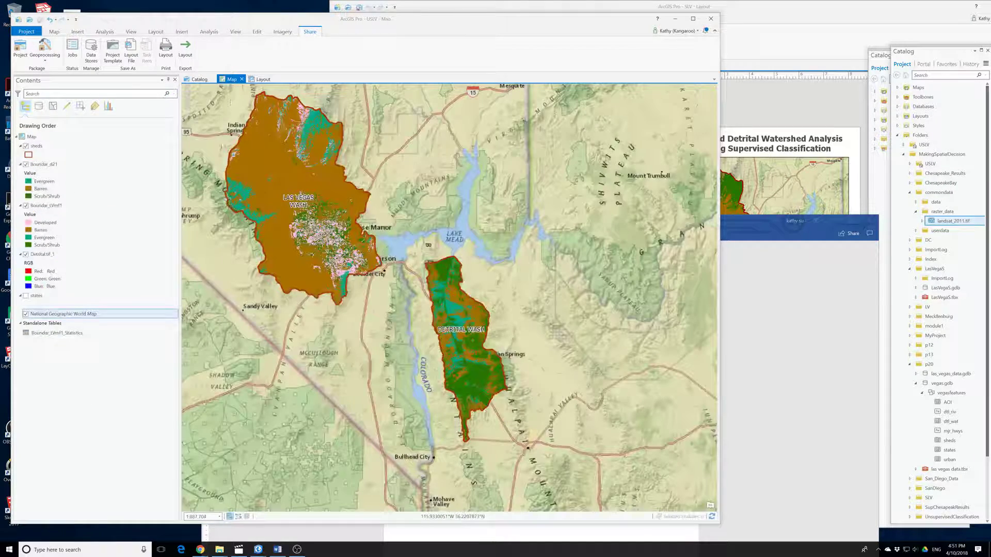
right_click(51, 207)
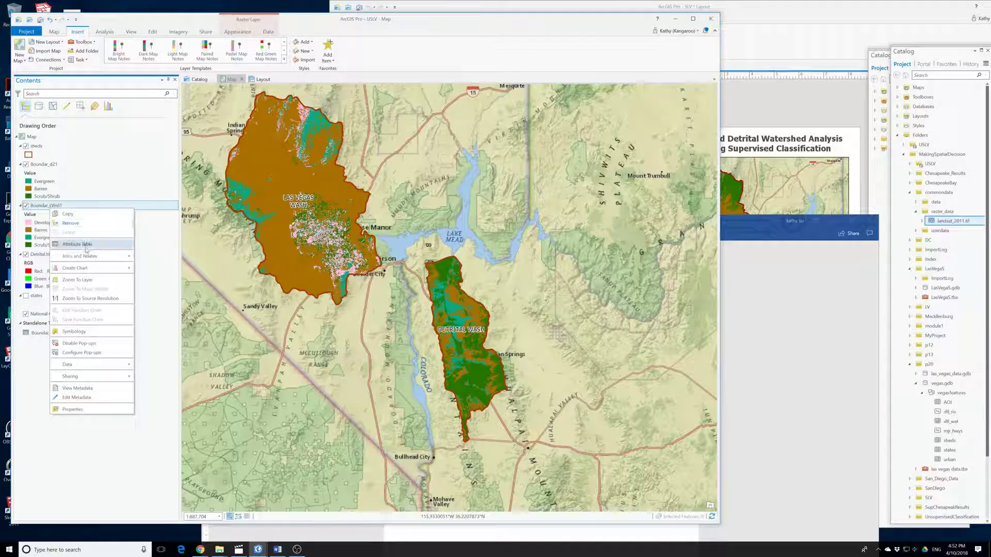
click(82, 245)
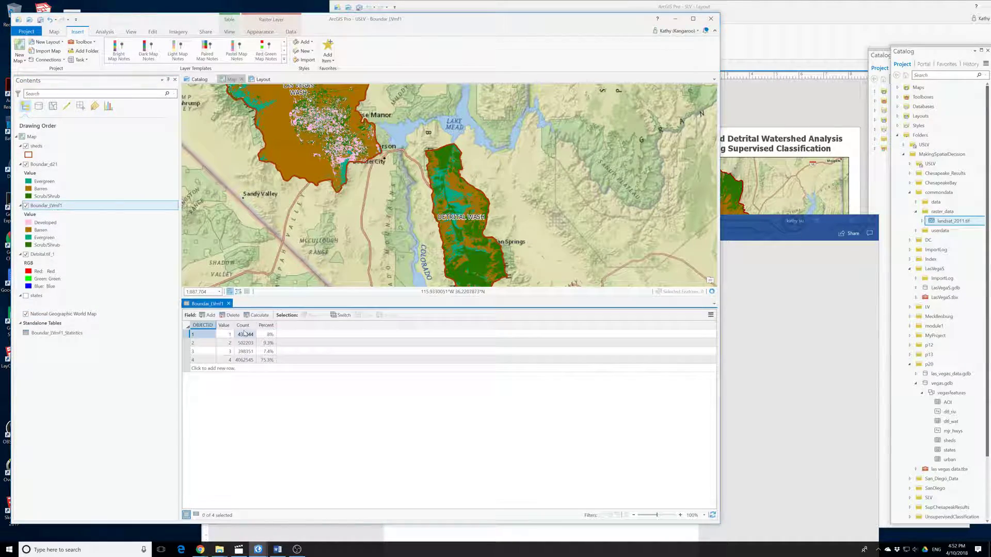
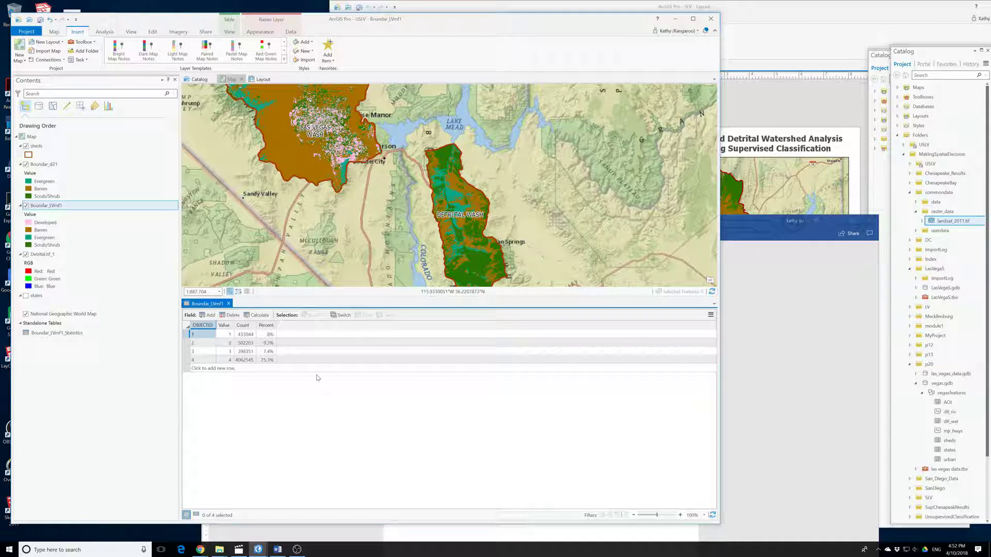
From the Boundar_d21 attribute table, run Summary Statistics for the Sum of the Count field into the output table Boundar_d21_Statistics
right_click(44, 164)
click(72, 198)
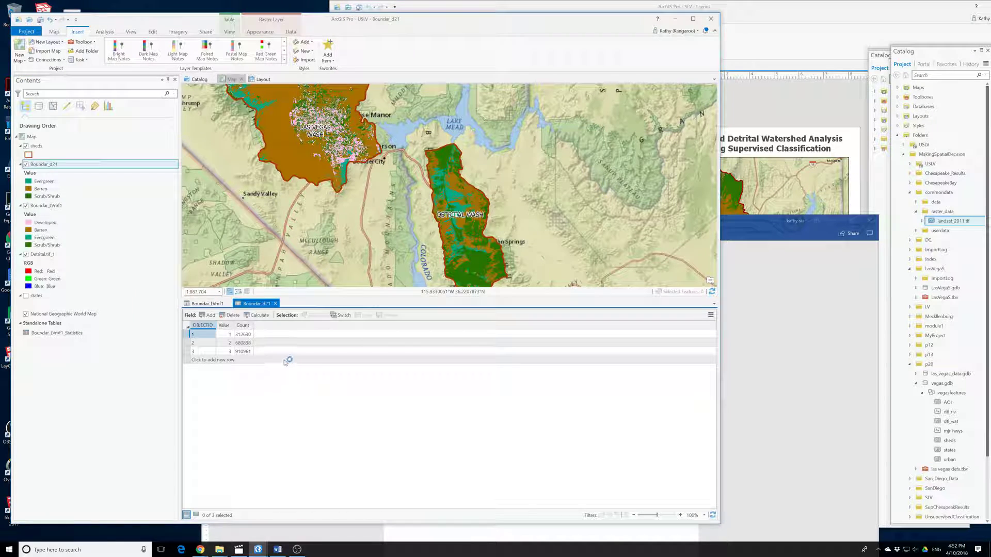
right_click(246, 326)
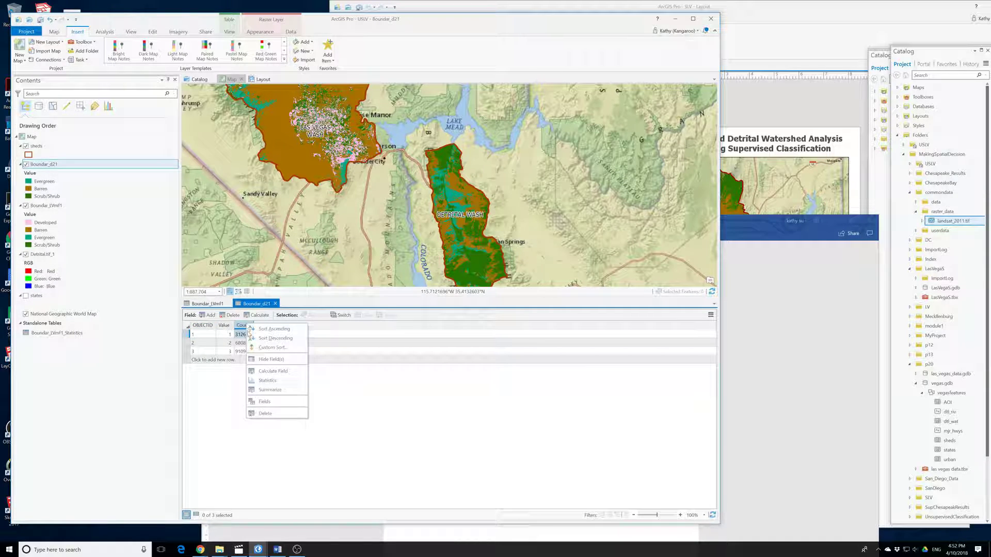
click(270, 390)
click(331, 214)
click(516, 195)
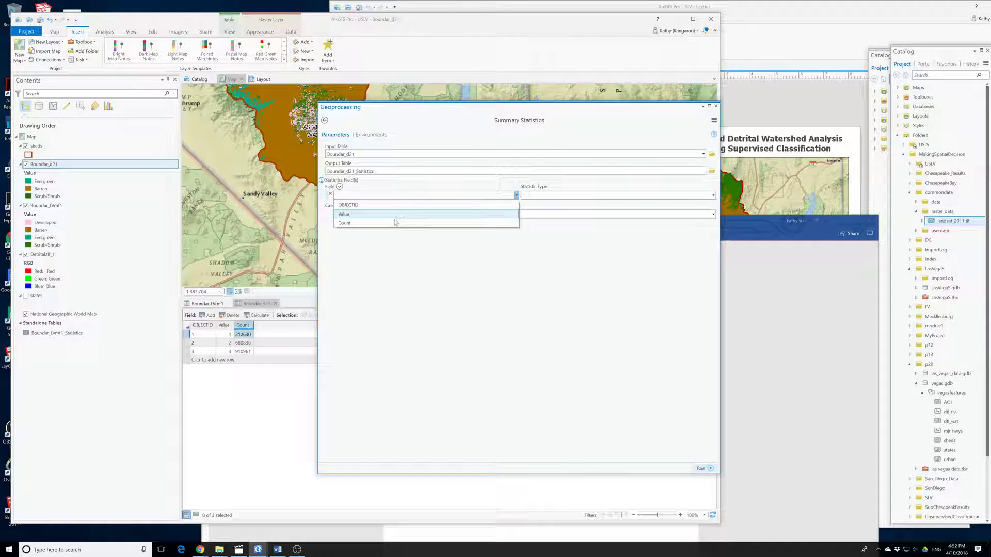
click(509, 221)
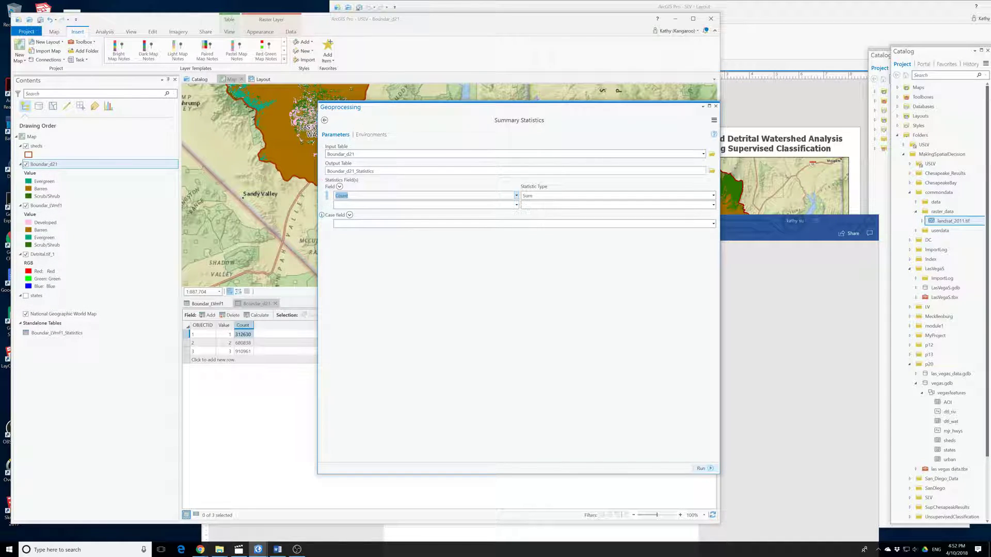
click(702, 468)
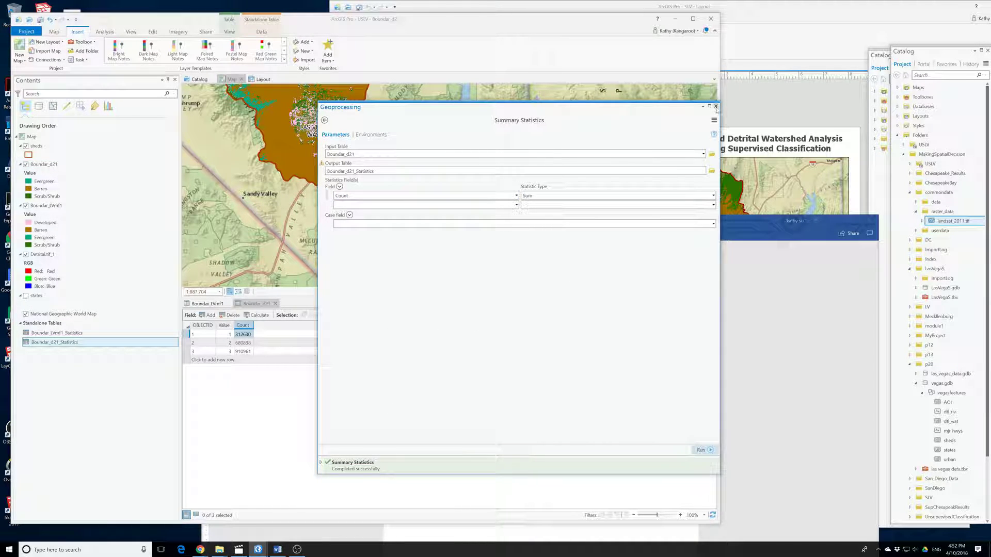
click(33, 385)
Read the summed pixel count in the Boundar_d21_Statistics table, and close that table
right_click(64, 343)
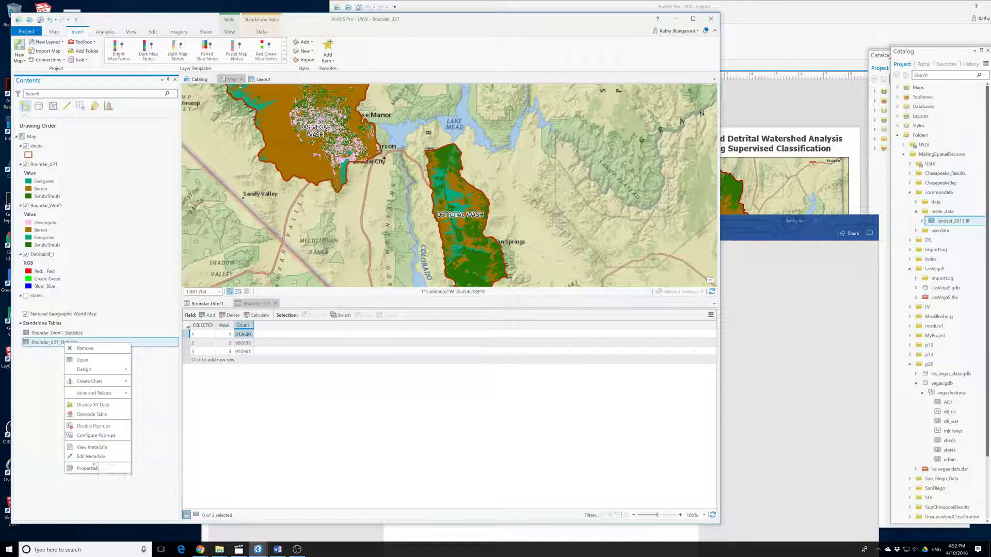
click(84, 360)
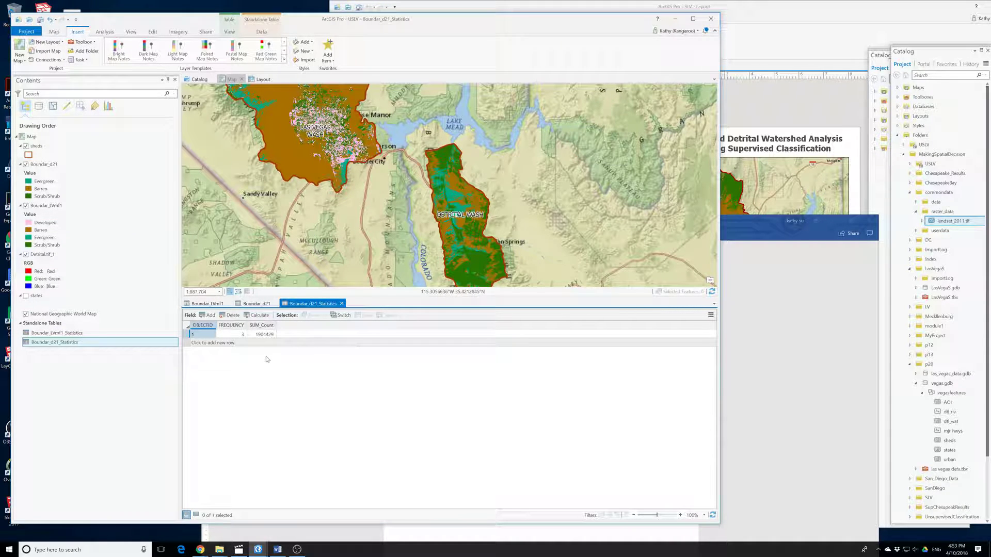
click(341, 303)
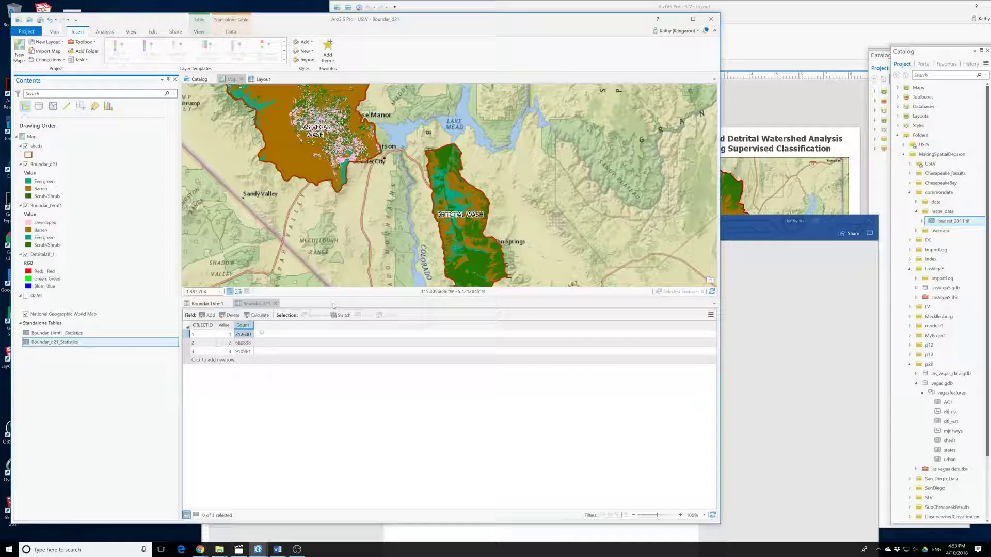
Add a field named Percent with the Float data type to the Boundar_d21 attribute table
click(209, 315)
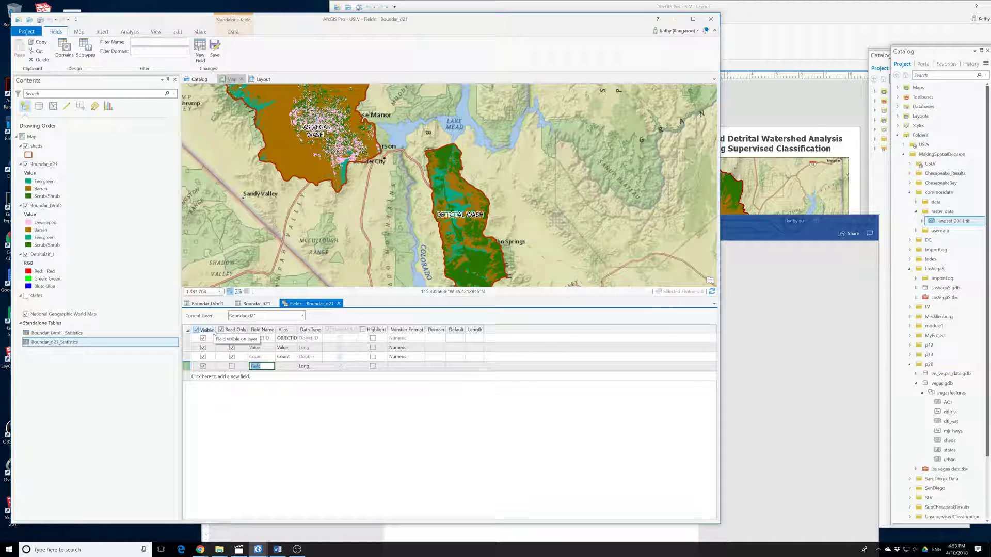
text(Percent)
click(308, 367)
click(310, 367)
click(306, 390)
Format the Percent field as Percentage with 1 decimal place, save the field changes, and close the fields view
click(405, 366)
click(421, 367)
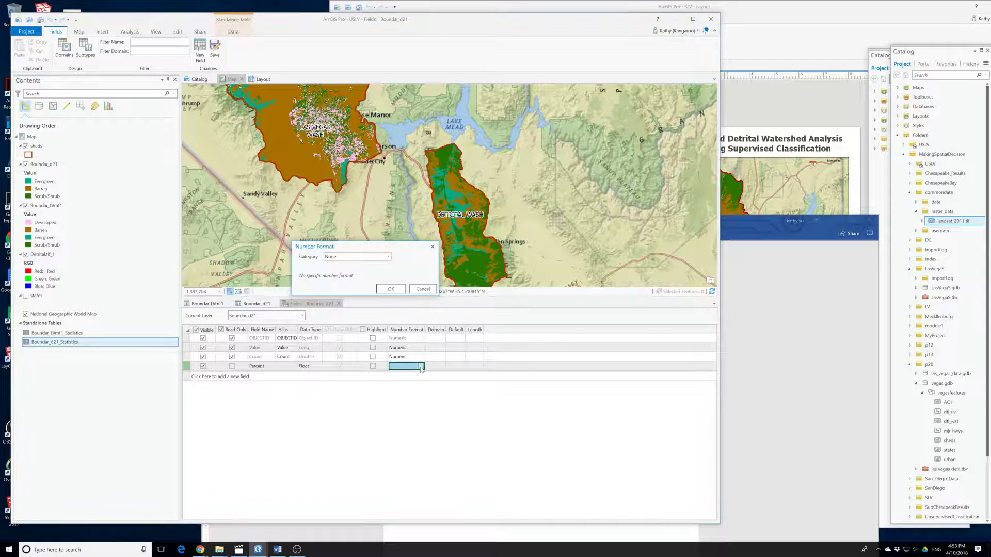
click(357, 256)
click(351, 312)
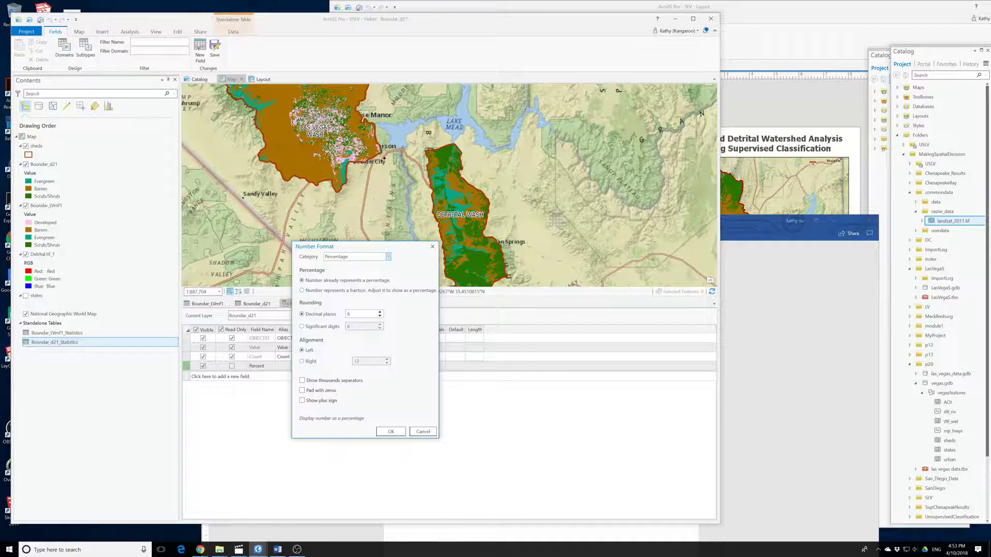
drag(351, 315, 339, 326)
text(1)
click(390, 431)
click(215, 56)
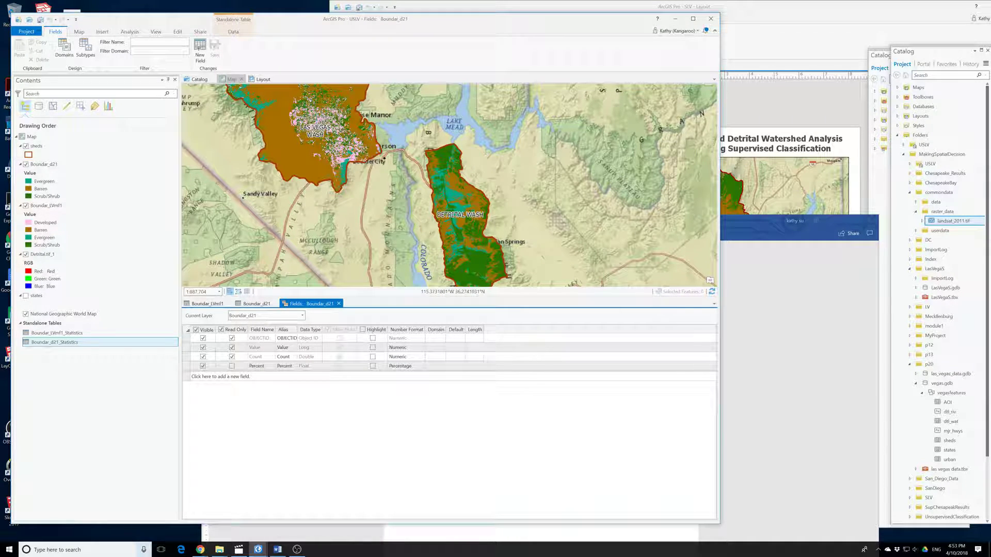
click(338, 303)
Calculate the Boundar_d21 Percent field as !Count! / 1904429 * 100, and close the Calculate Field tool
right_click(265, 326)
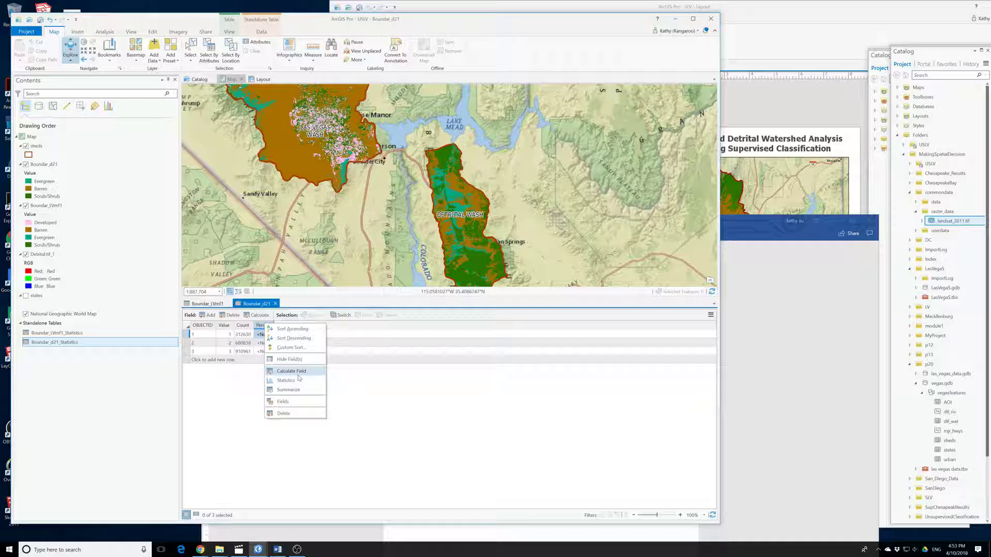
click(298, 375)
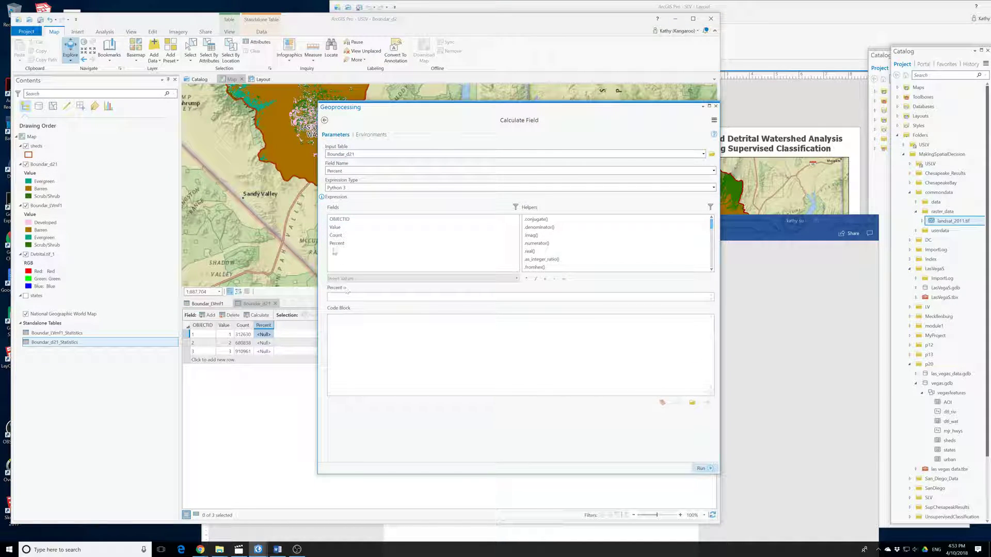
double_click(336, 235)
click(535, 279)
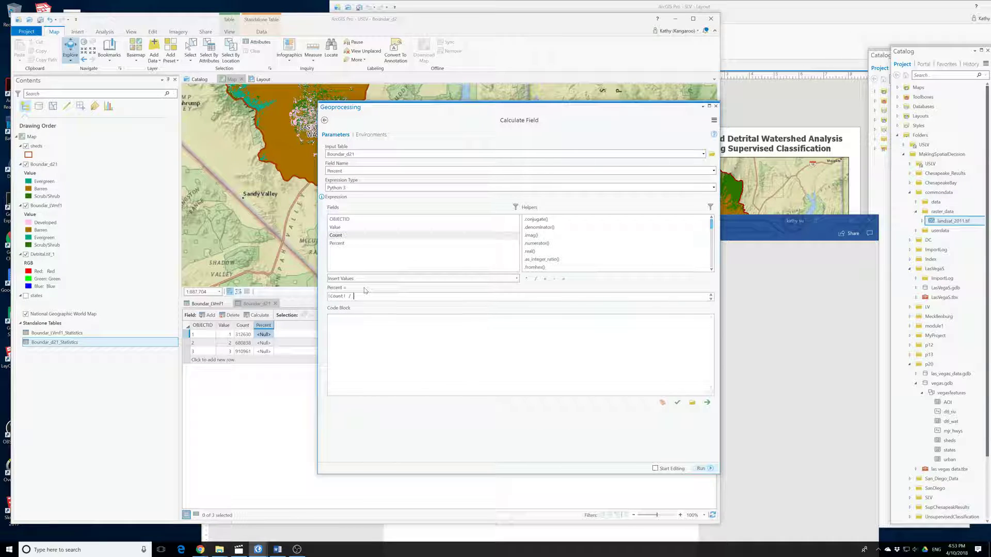
text(1904429)
click(527, 279)
click(415, 297)
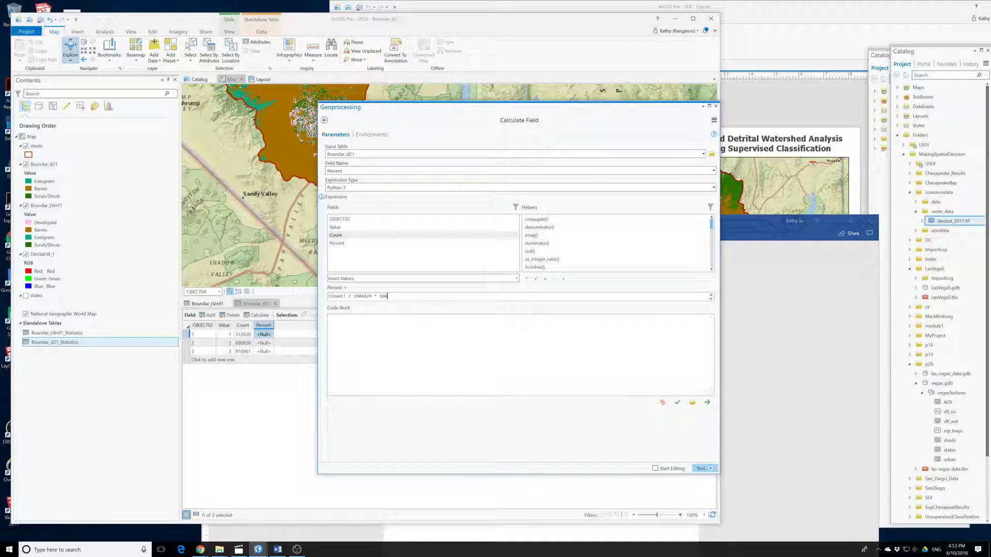
click(701, 469)
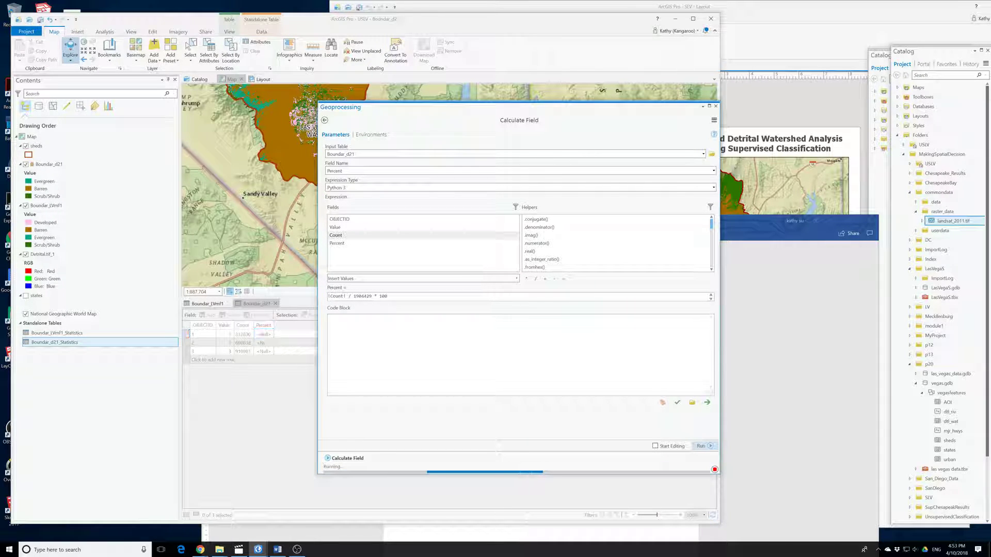
click(716, 106)
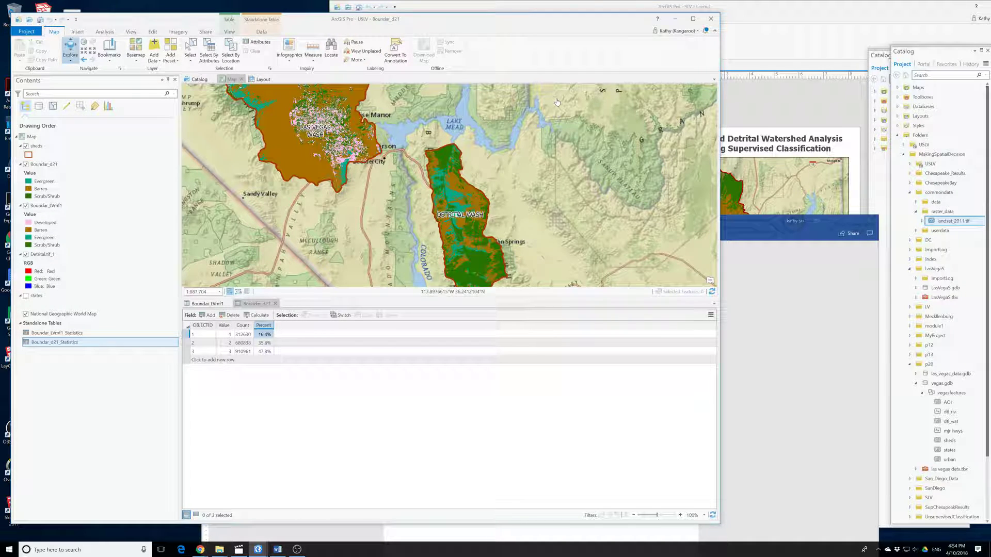
Check the watershed percentage table in Word, return to the unsupervised layout, and close both open attribute tables
click(758, 469)
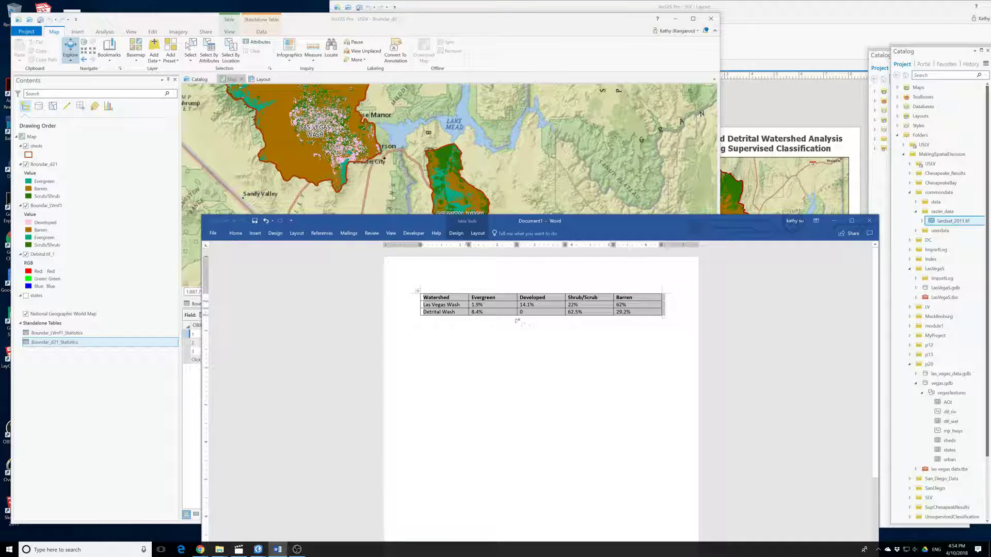
click(493, 313)
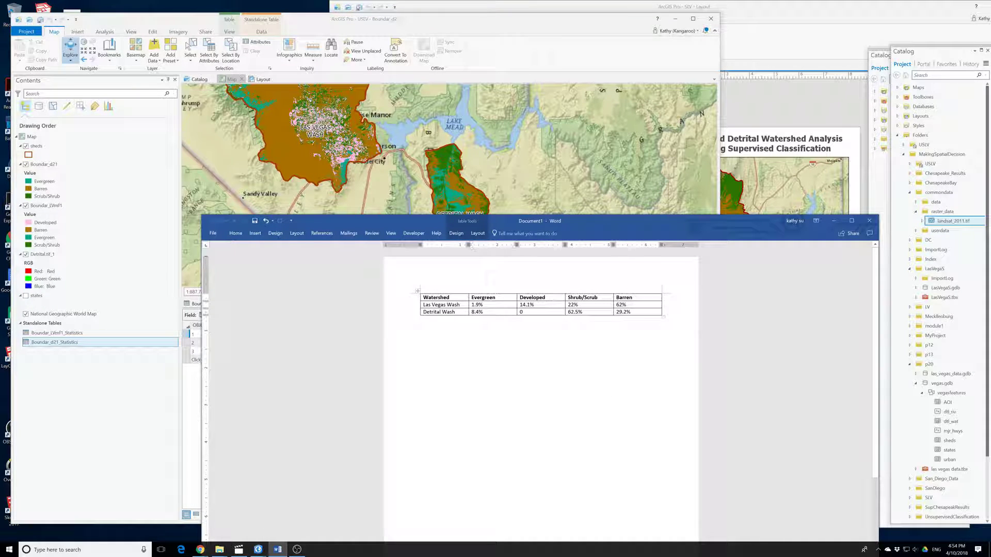
click(264, 80)
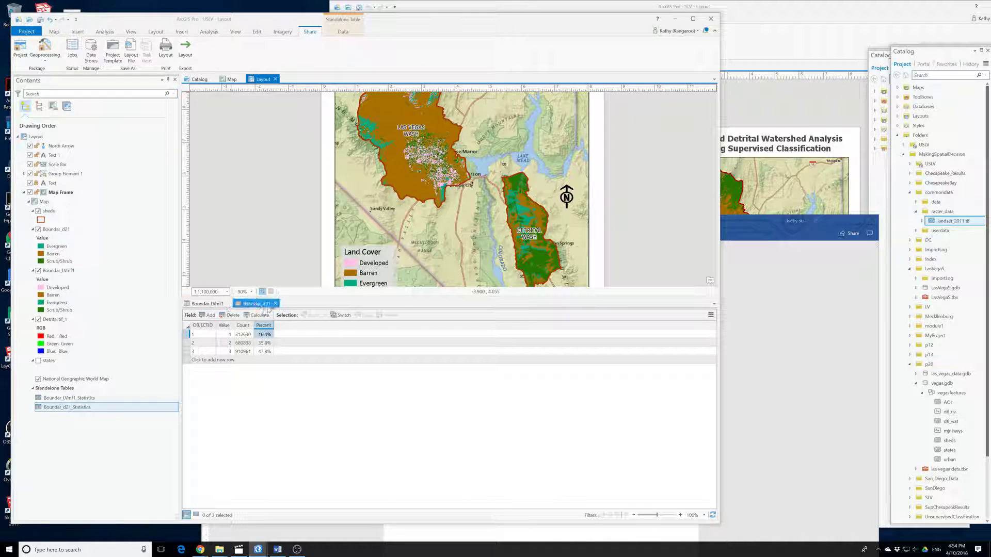
click(275, 304)
click(231, 304)
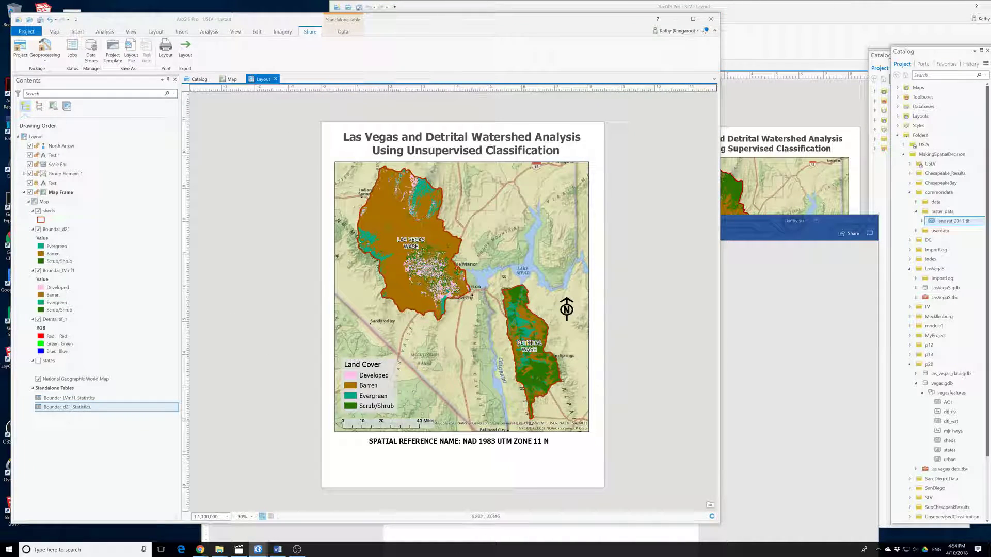
In the Word table's Las Vegas Wash row, set Evergreen to 8% and Developed to 9.3%
click(557, 536)
drag(414, 220, 420, 234)
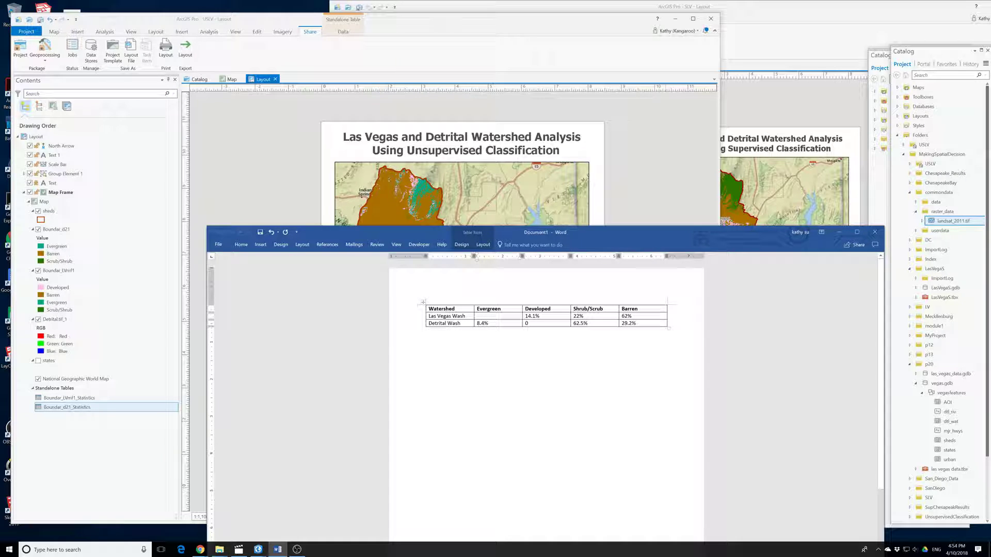
text(%)
drag(542, 316, 519, 317)
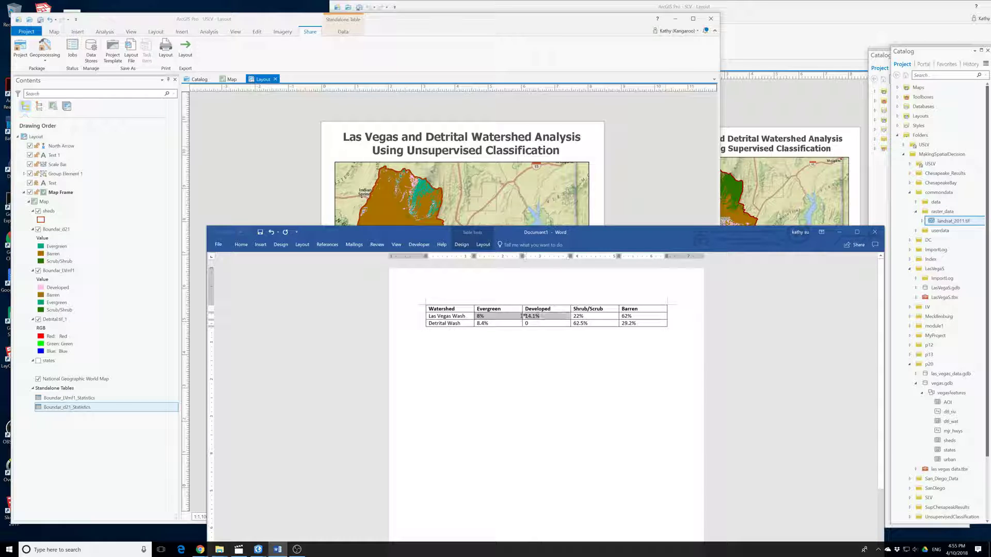
click(533, 316)
key(BackSpace)
key(BackSpace)
key(BackSpace)
key(BackSpace)
text(9.3)
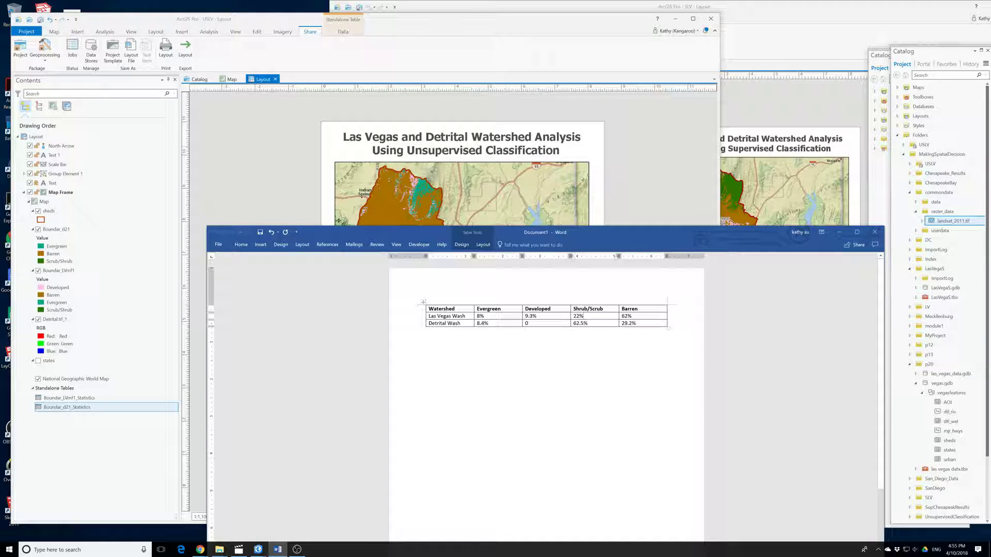
In the Las Vegas Wash row, set Shrub/Scrub to 7.4% and Barren to 75.3%
key(BackSpace)
key(BackSpace)
key(BackSpace)
text(7.4%)
key(BackSpace)
key(BackSpace)
key(BackSpace)
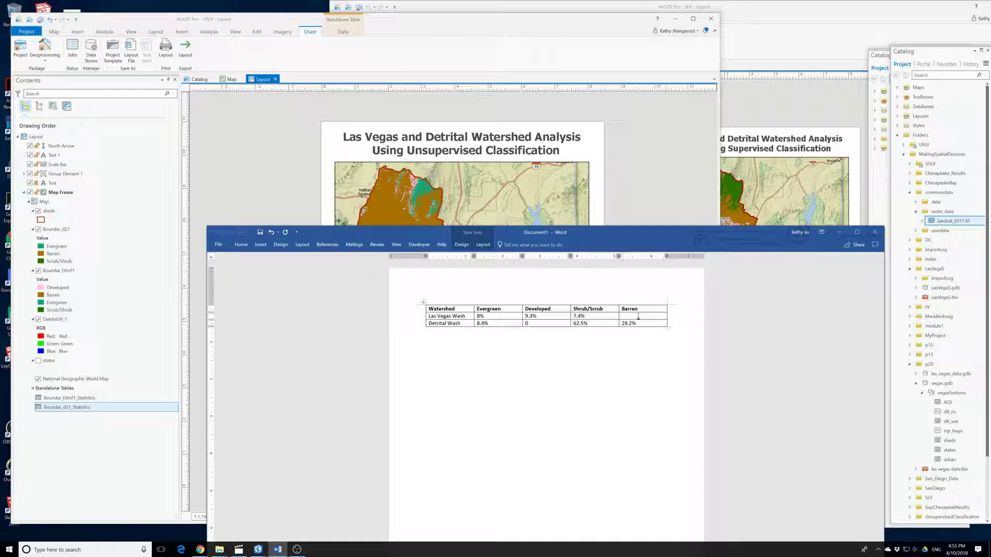
text(75.3)
In the Detrital Wash row, set Evergreen to 16.4%, Shrub/Scrub to 35.8% and Barren to 47.8%, keeping Developed at 0
click(488, 323)
key(BackSpace)
key(BackSpace)
key(BackSpace)
key(BackSpace)
text(164)
key(BackSpace)
text(.4%)
key(Tab)
key(Tab)
text(35.8%)
key(Tab)
text(47.8)
Copy the Word table into the unsupervised layout, place it below the spatial reference text, and enlarge it to about the map frame's width
drag(422, 325, 422, 309)
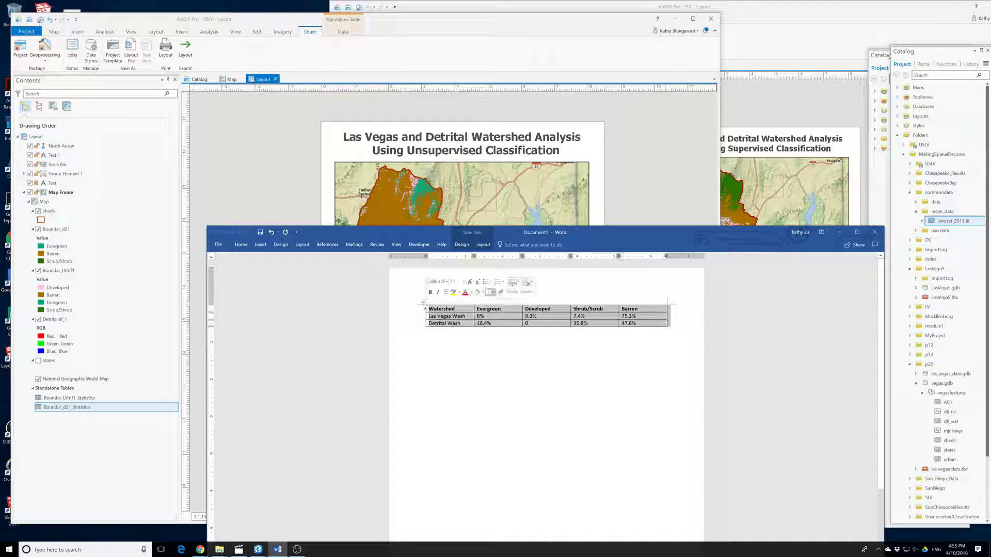
click(528, 174)
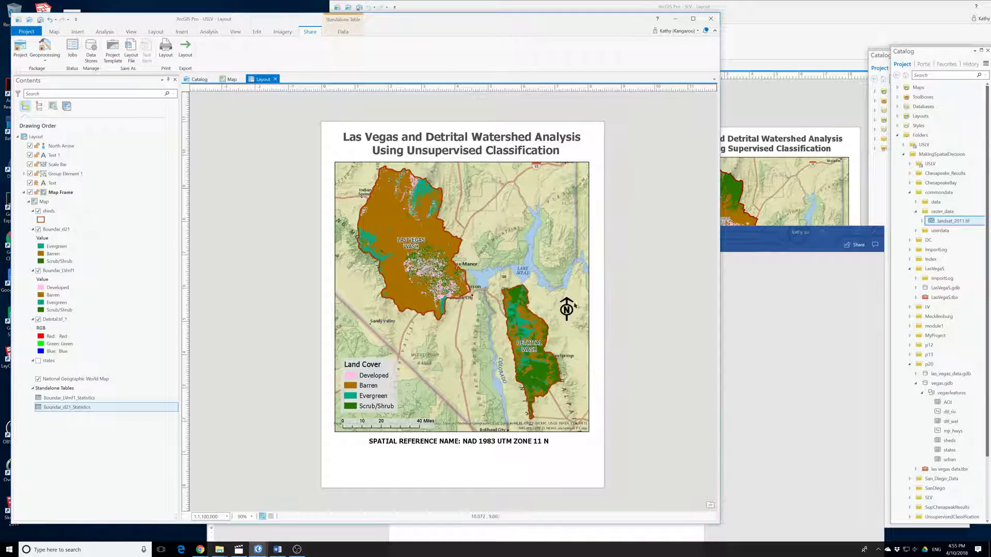
key(ctrl+v)
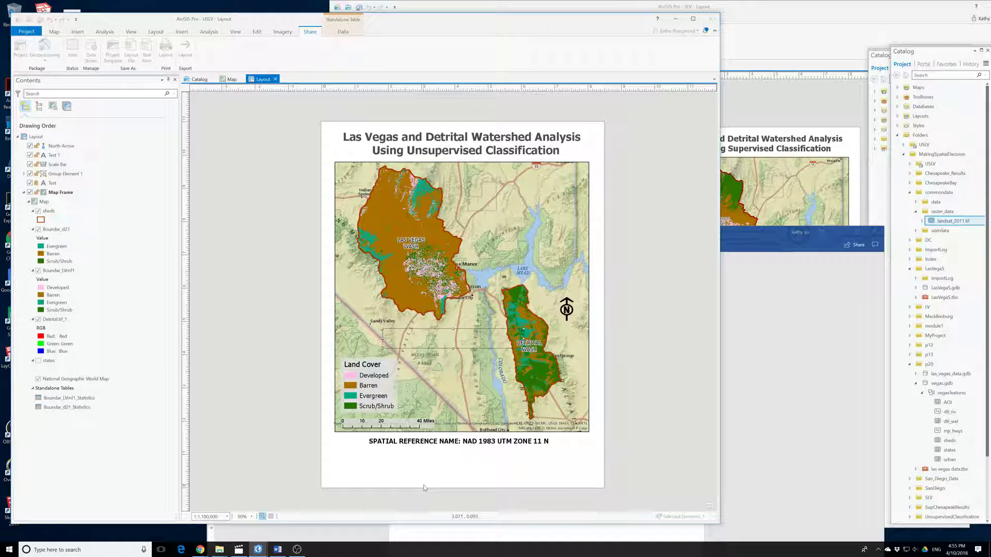
drag(405, 329, 357, 452)
drag(476, 471, 591, 489)
click(646, 442)
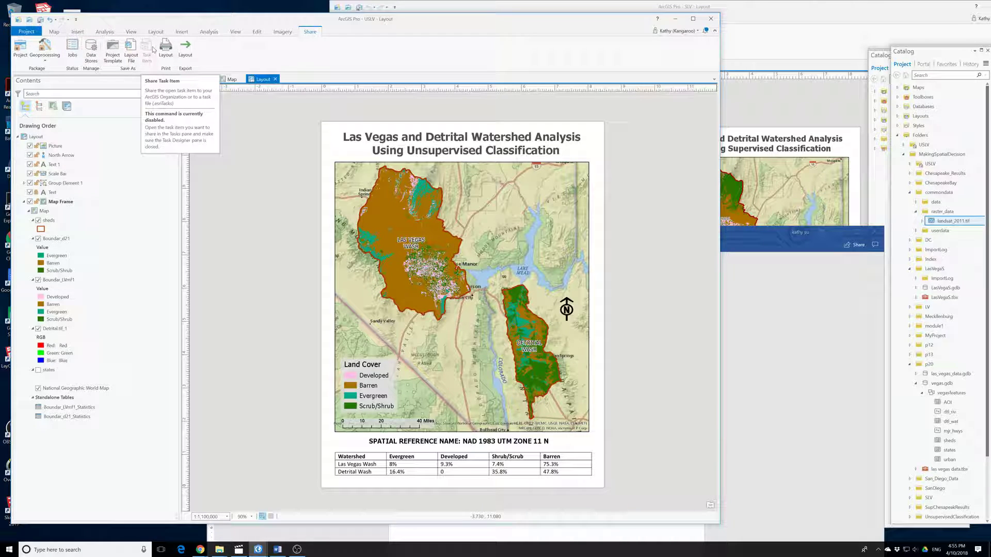
Save the USLV project, and export its layout to the Dropbox folder as the 300 DPI JPEG UnsupervisedClassificationLV.jpg
click(79, 32)
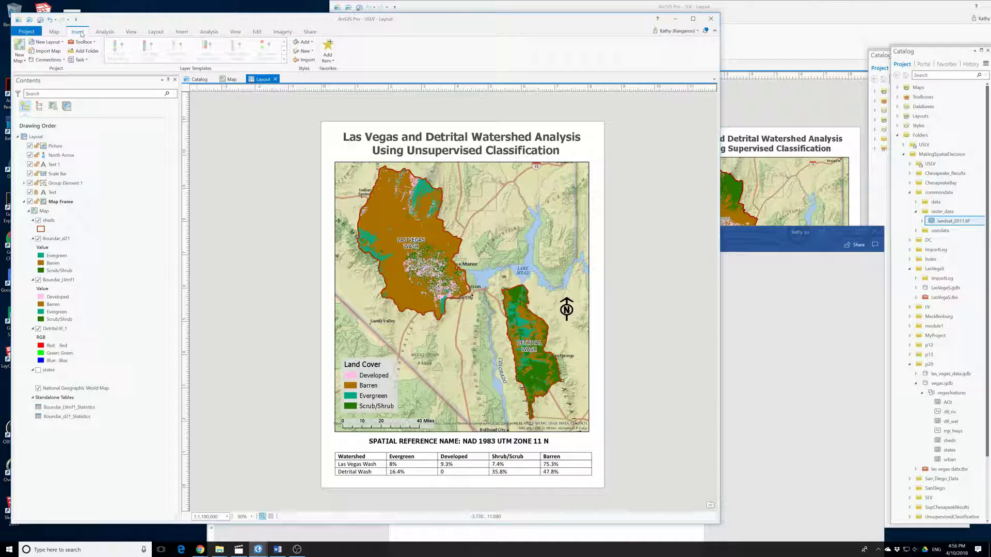
click(40, 19)
click(311, 32)
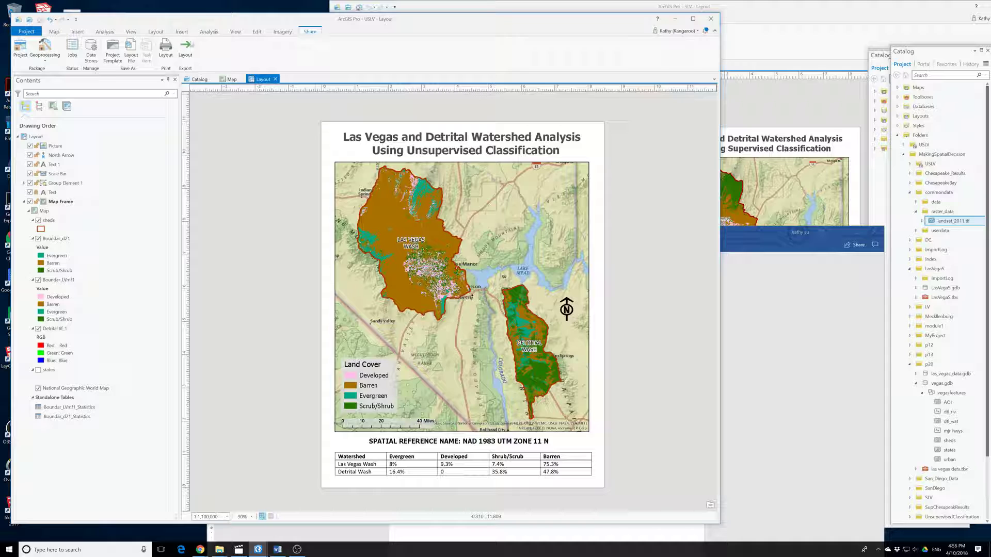
click(186, 50)
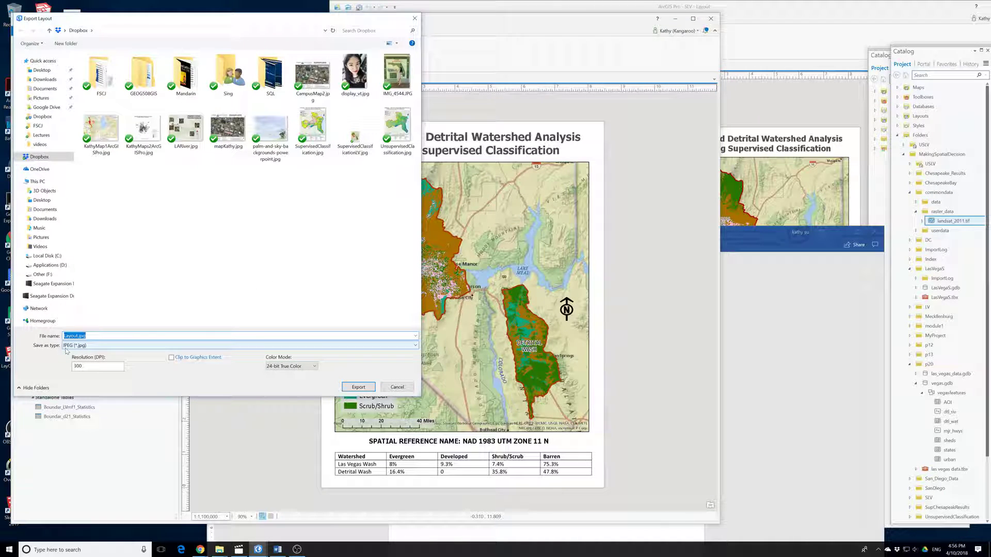
key(BackSpace)
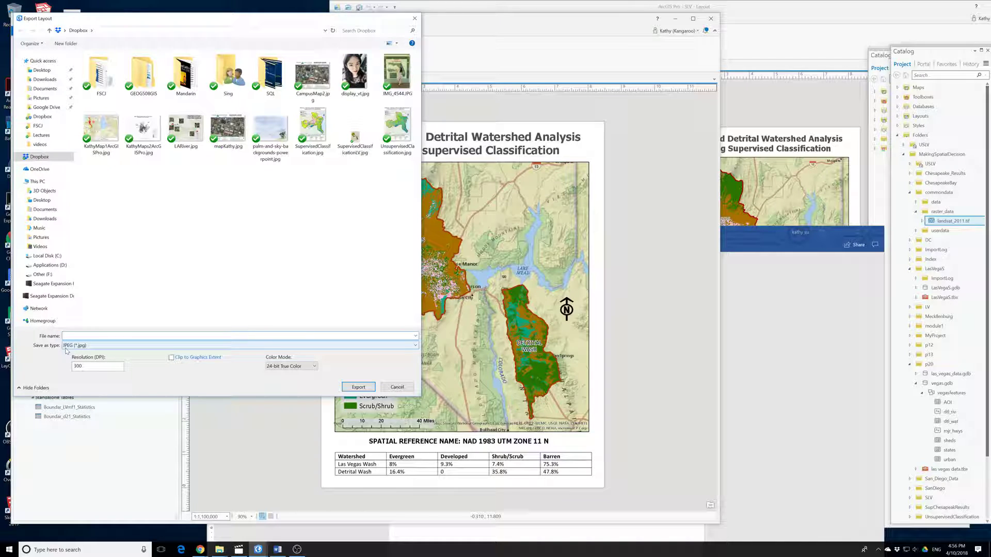
text(Un)
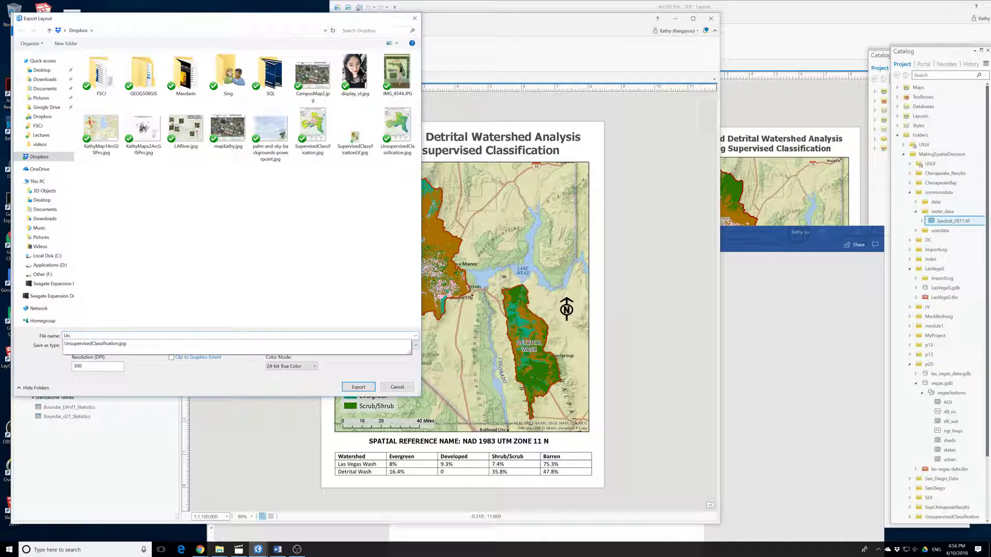
click(108, 344)
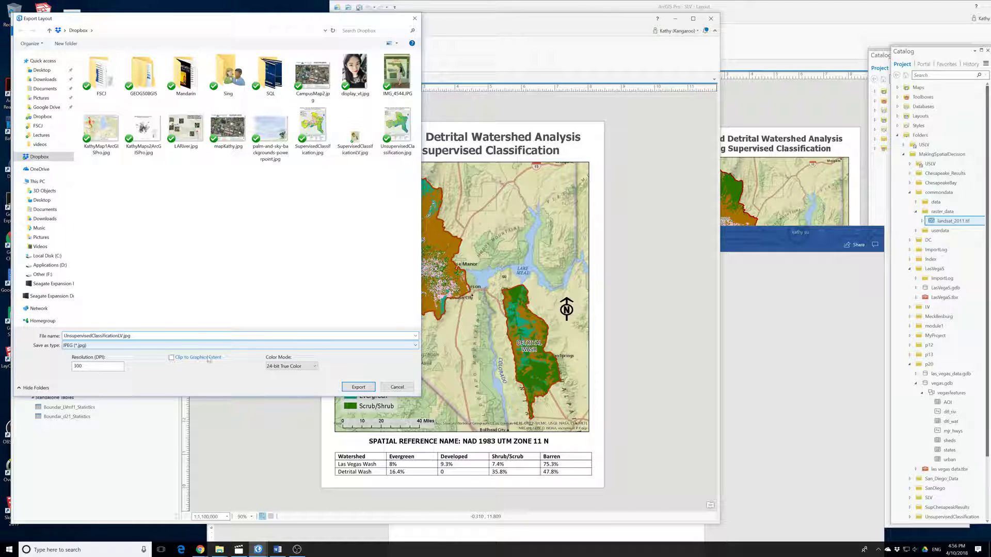
click(358, 387)
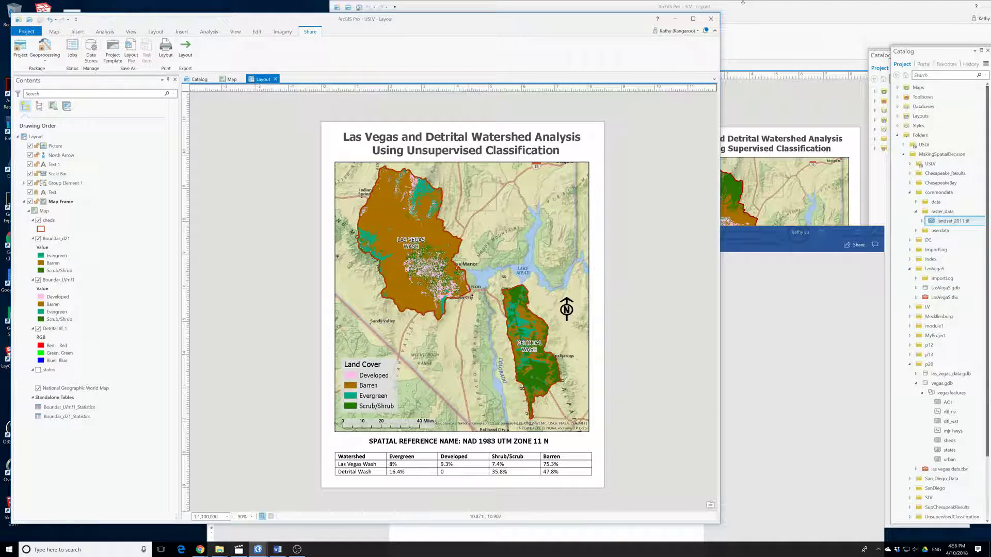
Close the USLV project, close the SLV project saving its changes, and close the Word document without saving
click(710, 18)
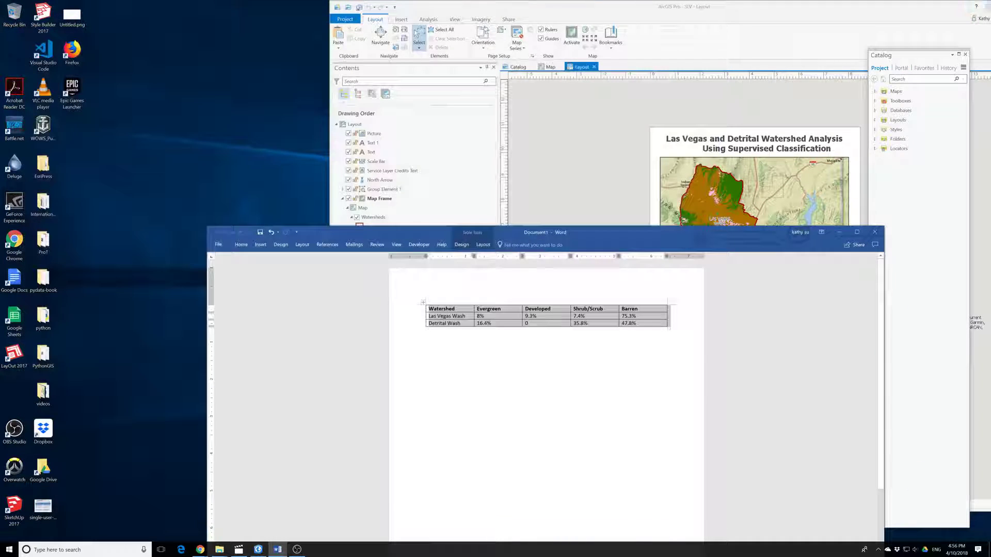
click(990, 7)
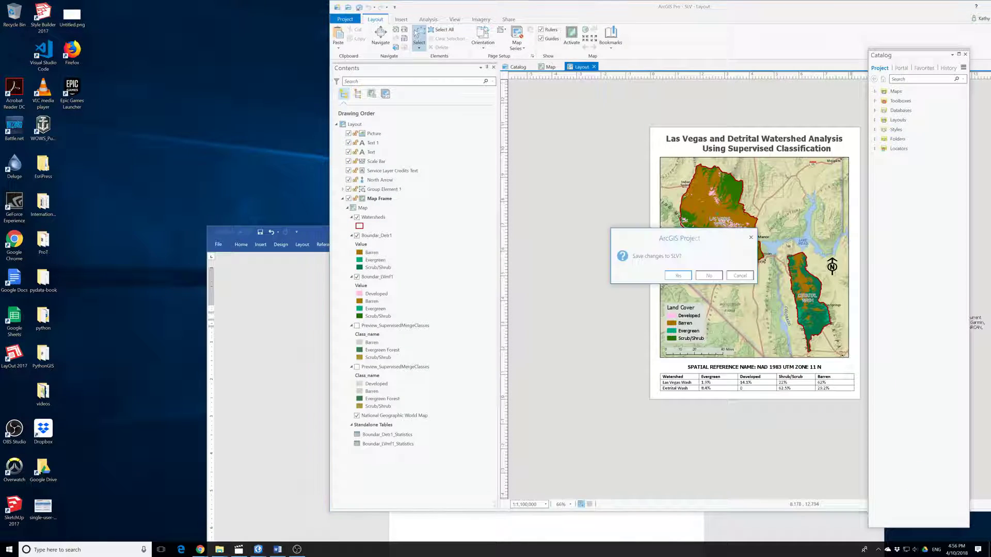
click(678, 276)
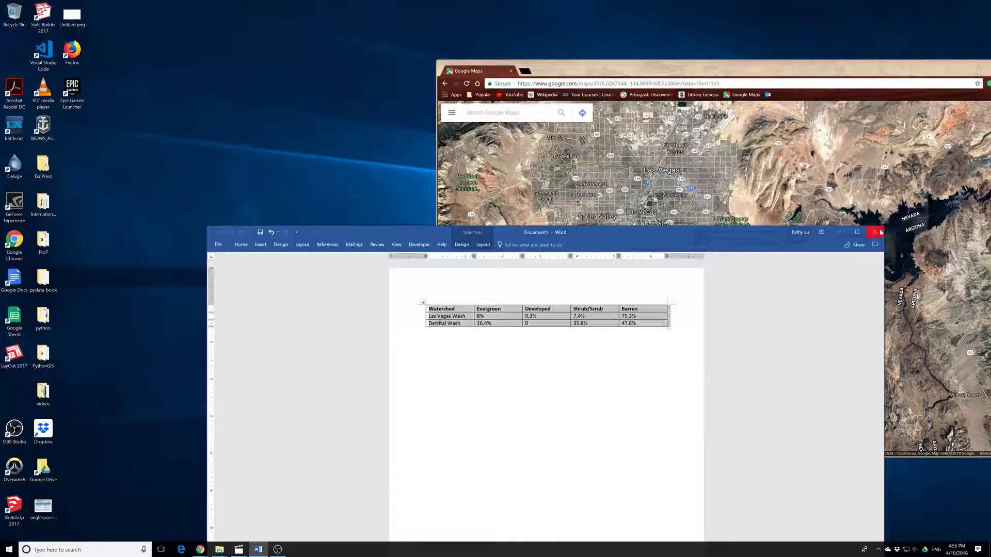
click(873, 232)
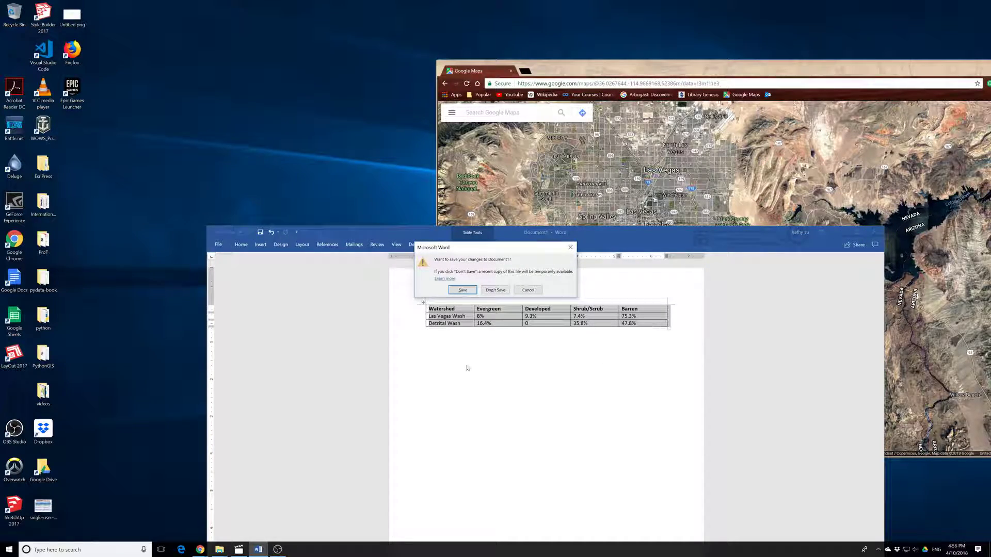
click(494, 289)
Search the computer for "arc" and reopen the USLV.aprx project in ArcGIS Pro
click(83, 549)
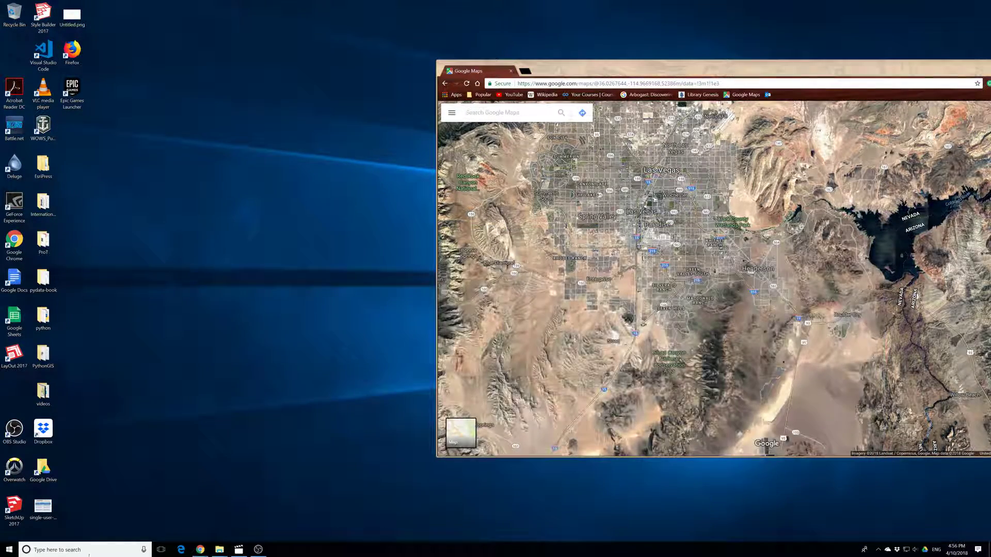
text(arc)
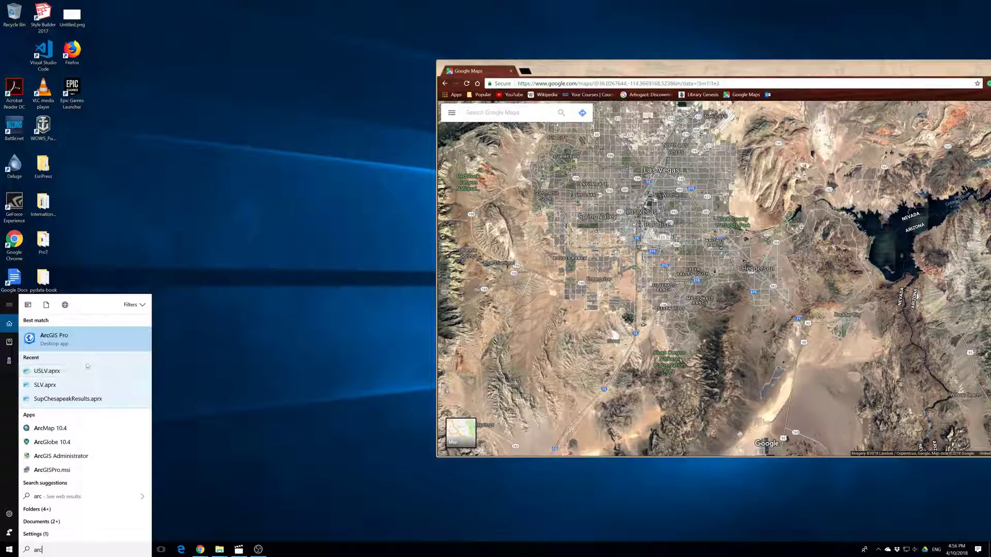
click(72, 375)
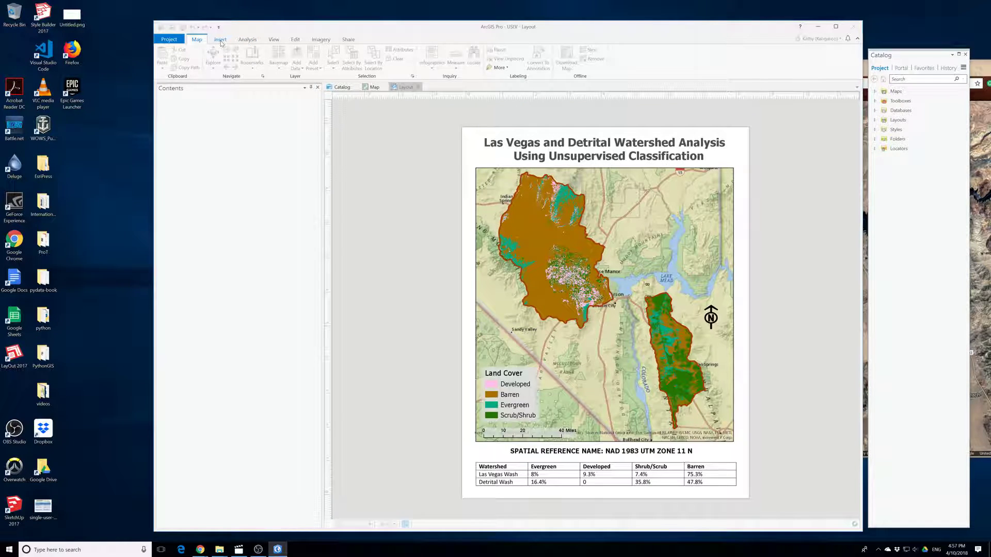
Insert Service Layer Credits dynamic text into the layout and move it outside the page, beside the map frame
click(220, 40)
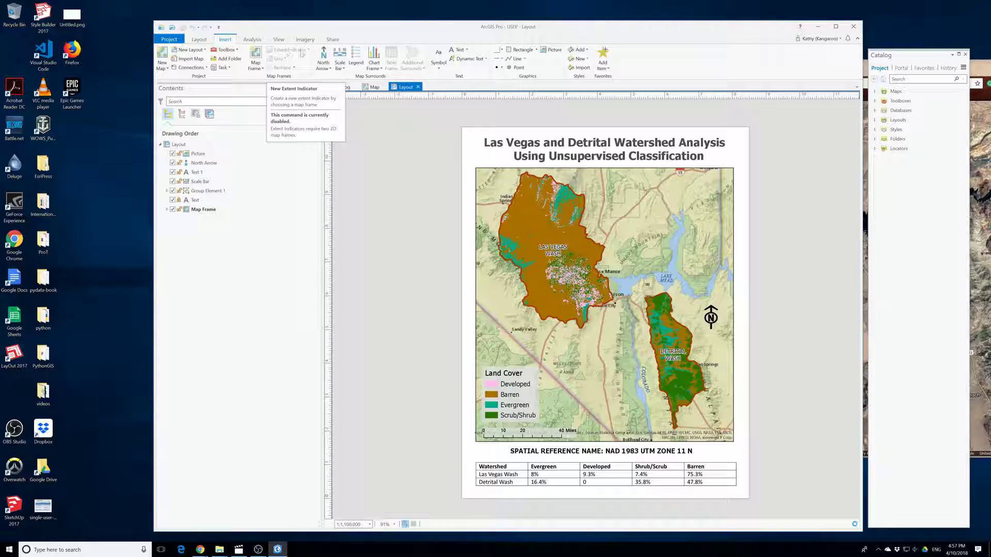
click(465, 60)
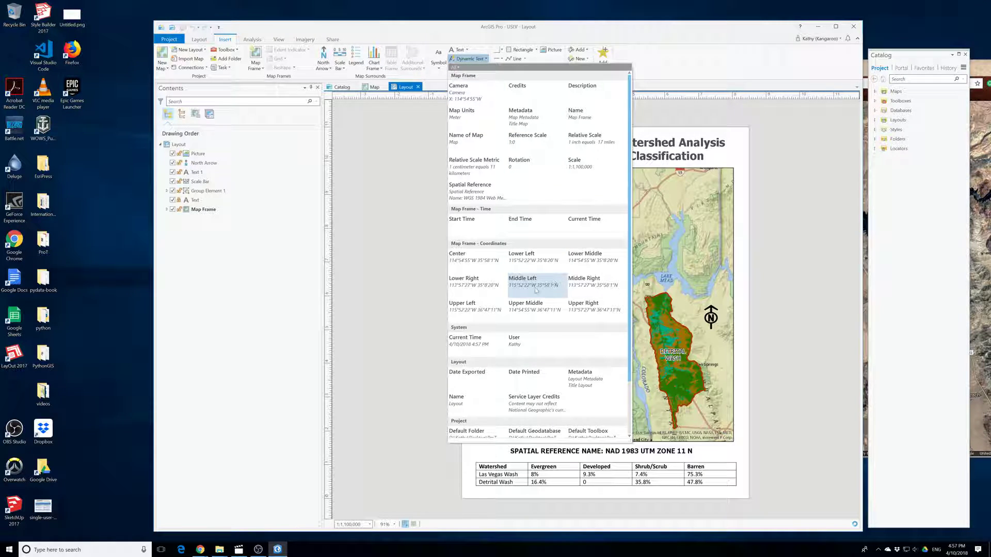
click(530, 407)
click(596, 285)
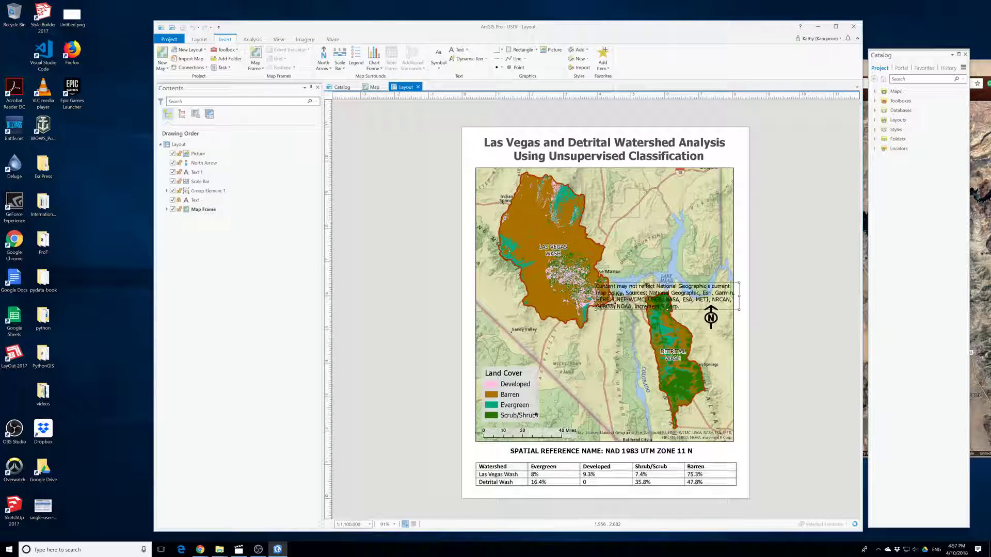
click(496, 120)
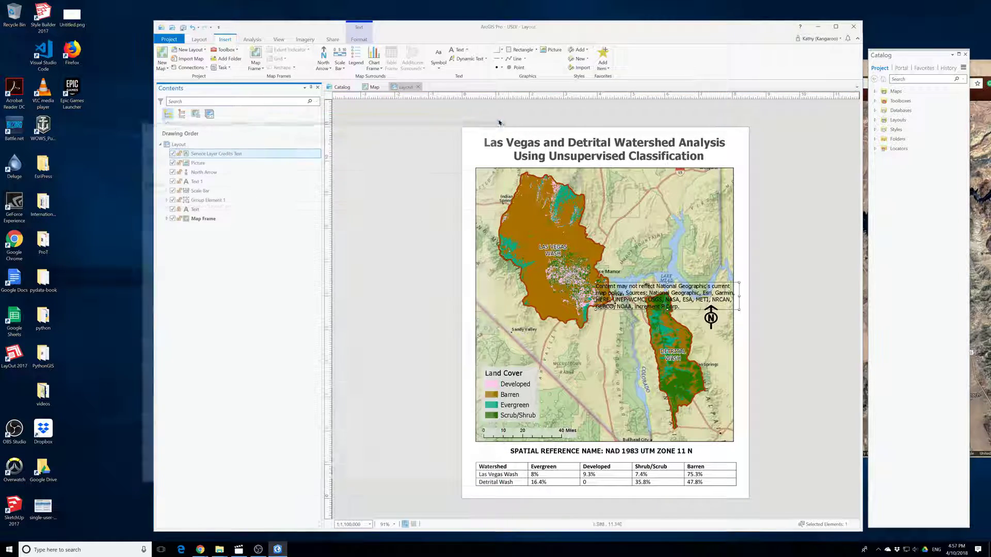
drag(617, 284, 806, 268)
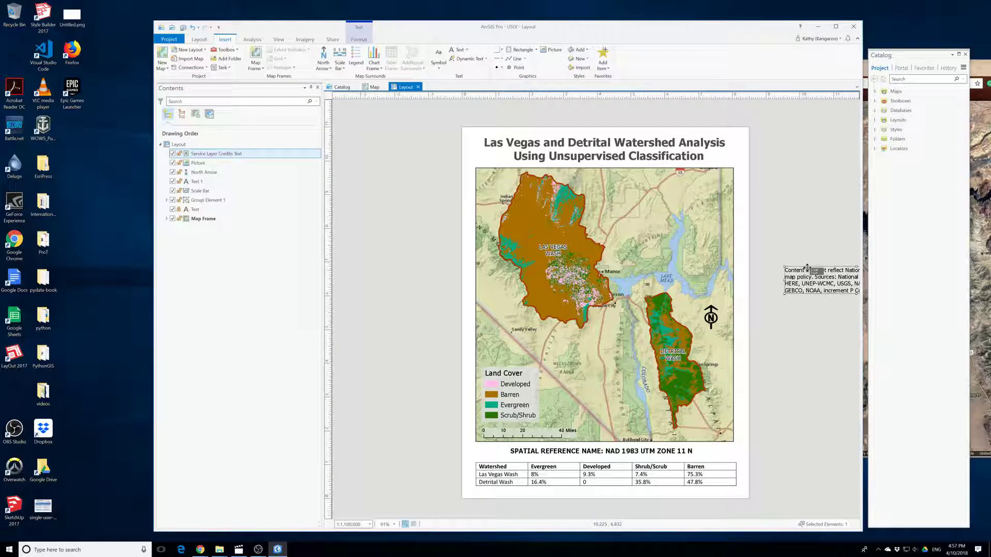
click(362, 41)
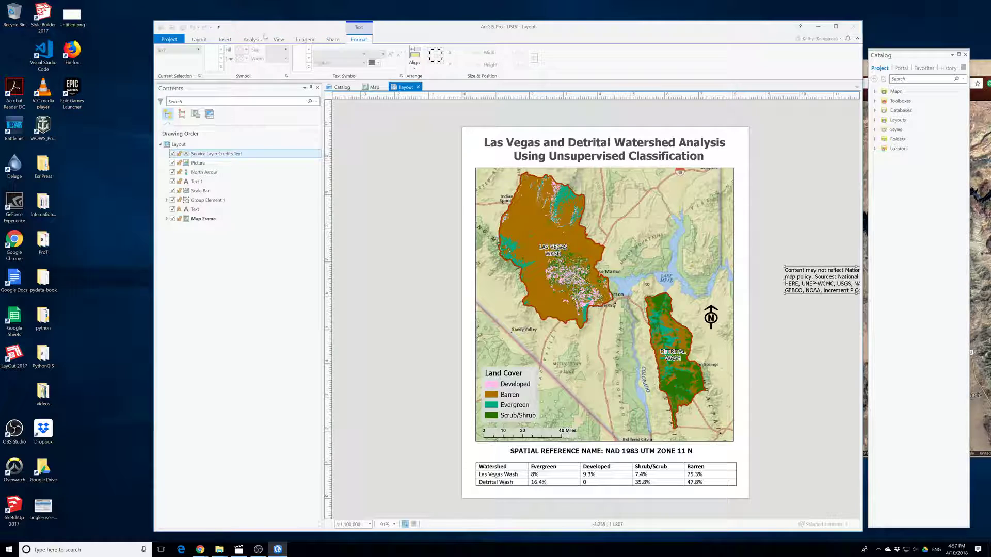
Export the layout again as a 300 DPI JPEG, replacing UnsupervisedClassificationLV.jpg in the Dropbox folder
click(334, 41)
click(328, 57)
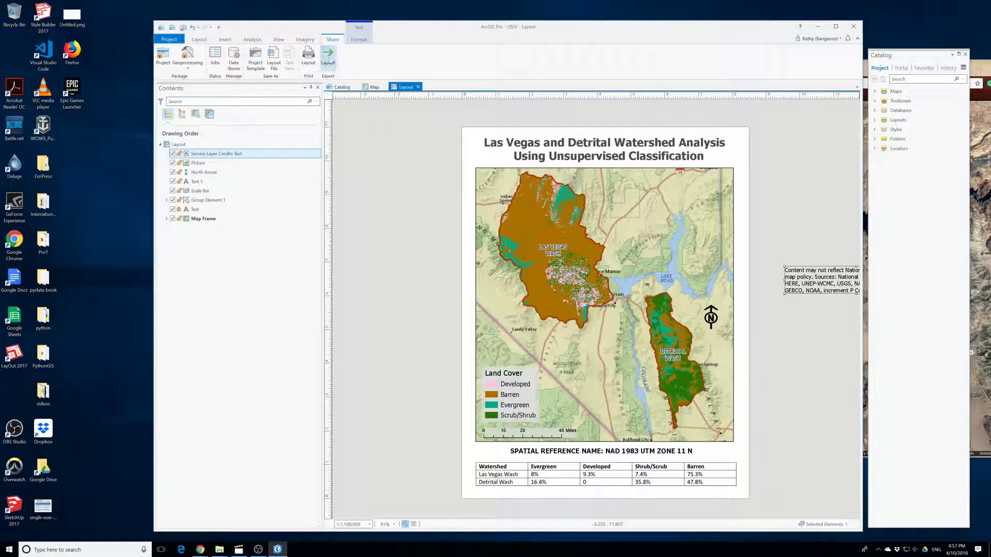
click(250, 200)
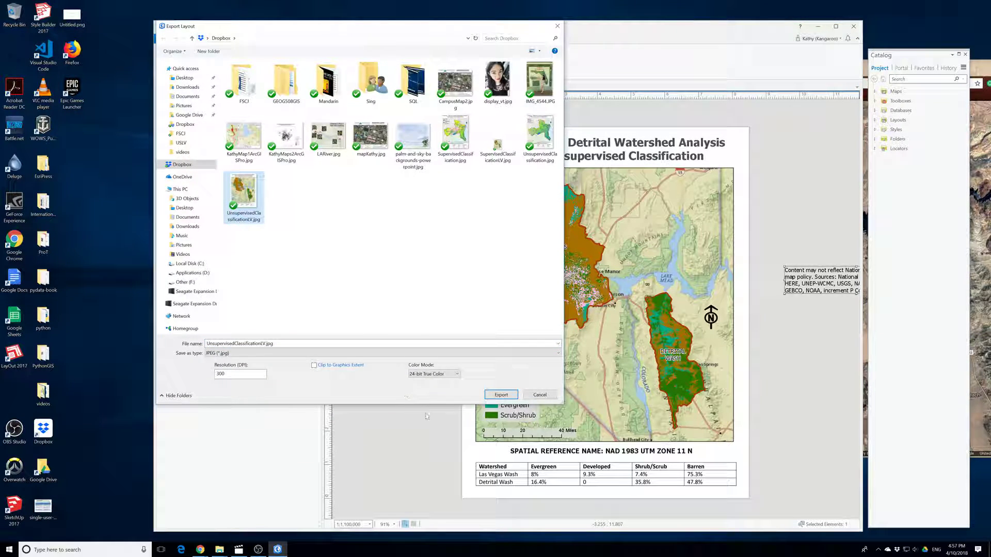
click(501, 395)
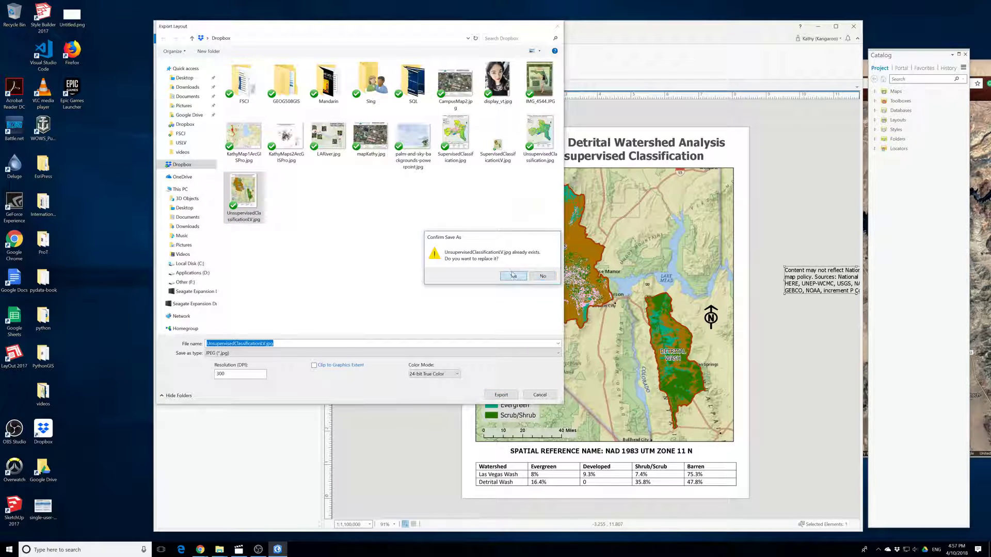
click(513, 275)
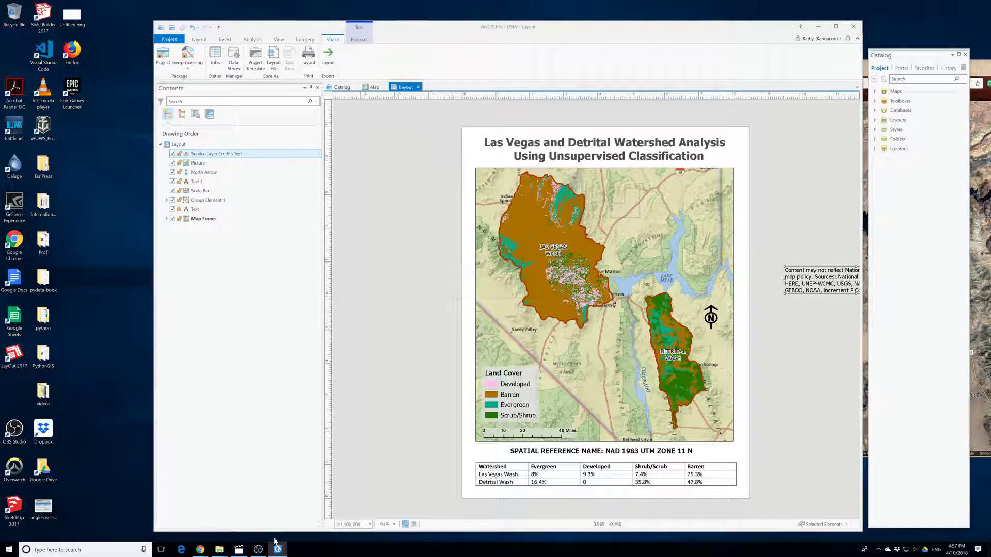
View the exported supervised and unsupervised Las Vegas classification images from the Dropbox folder, and close the photo viewer
click(220, 550)
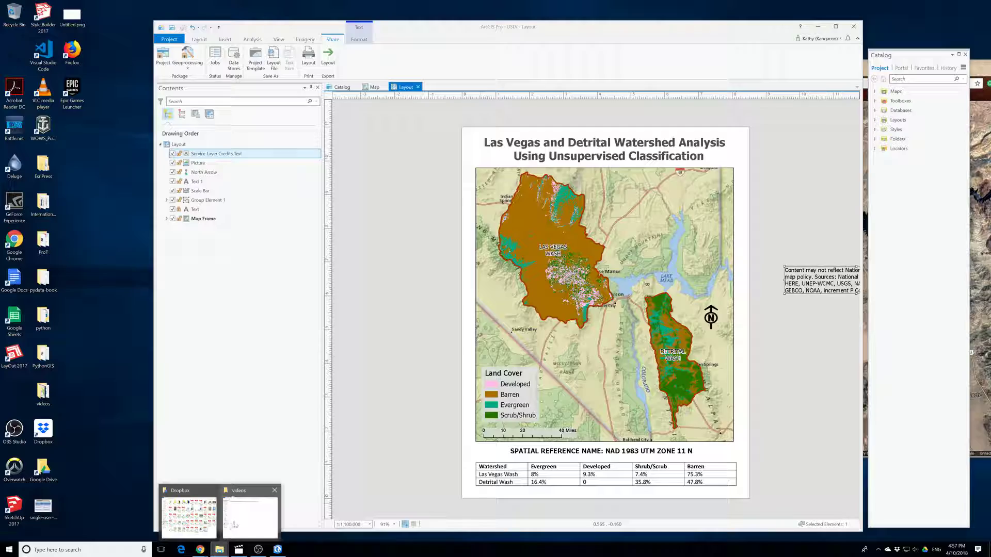
mouse_move(238, 523)
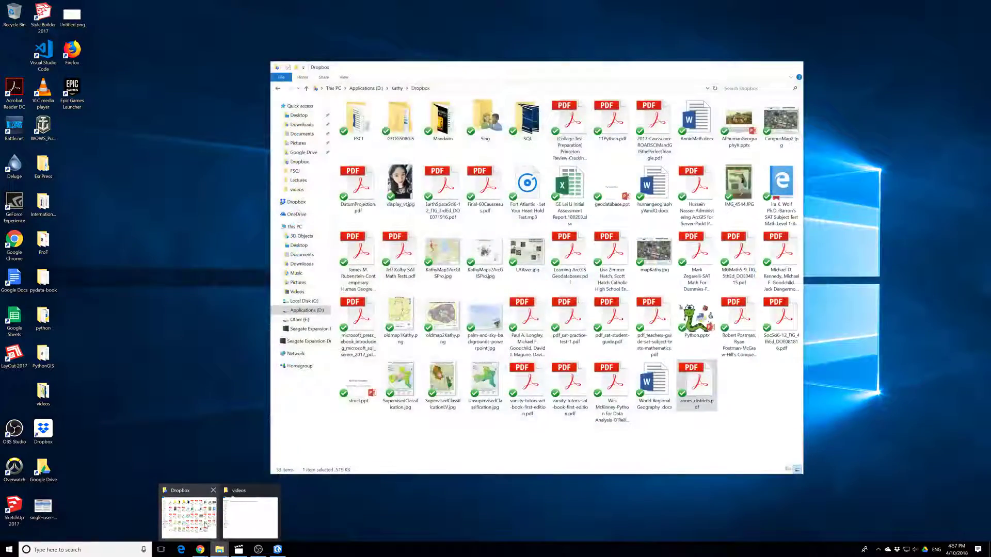
click(205, 524)
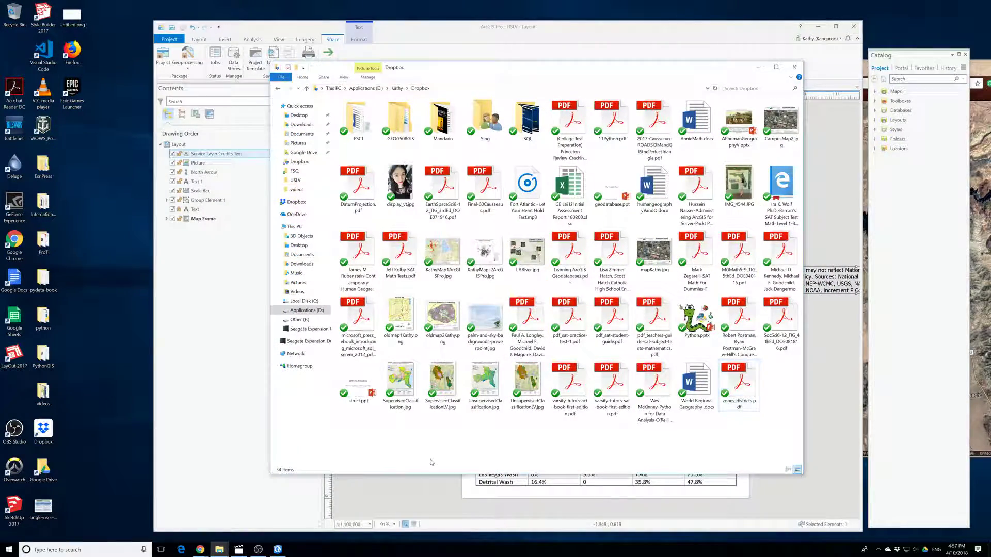
double_click(397, 377)
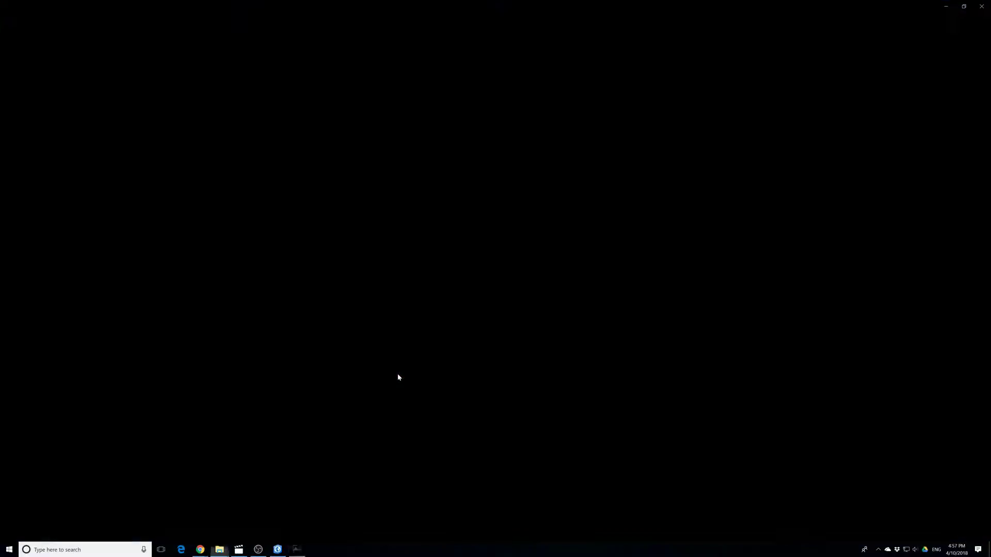
key(Right)
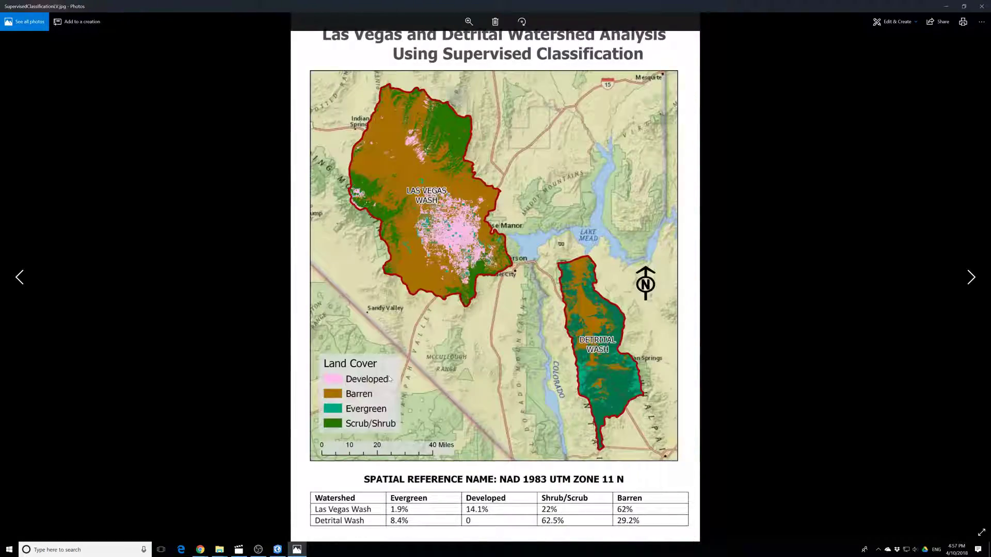
key(Right)
key(Left)
key(Right)
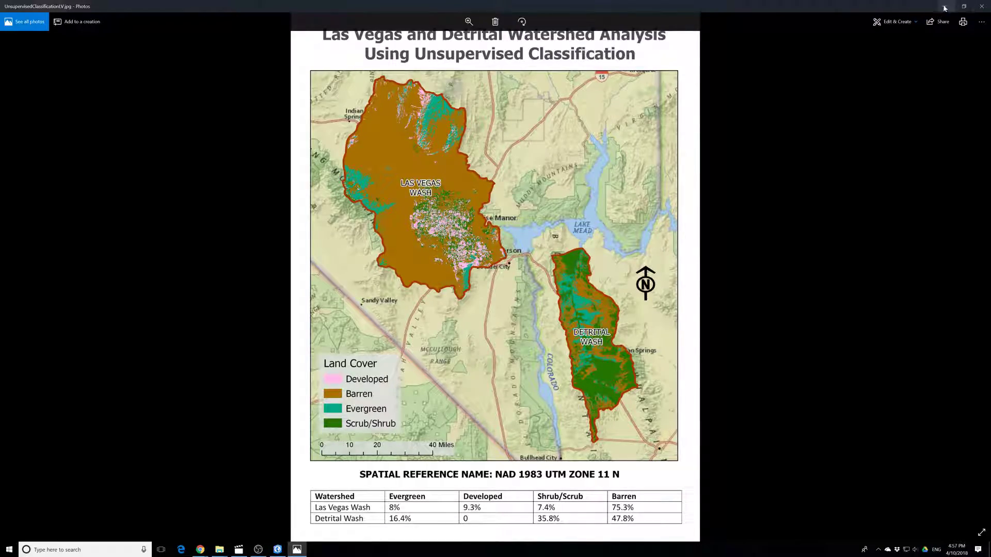
click(981, 6)
Rename SupervisedClassificationLV.jpg in the Dropbox folder as LVSupervisedClassificationLV.jpg
key(Right)
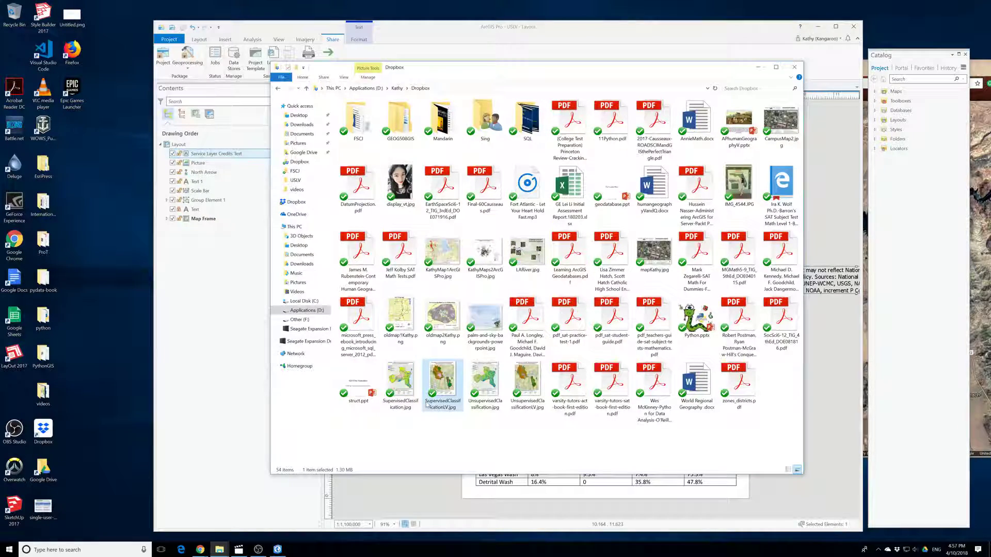
key(F2)
key(Home)
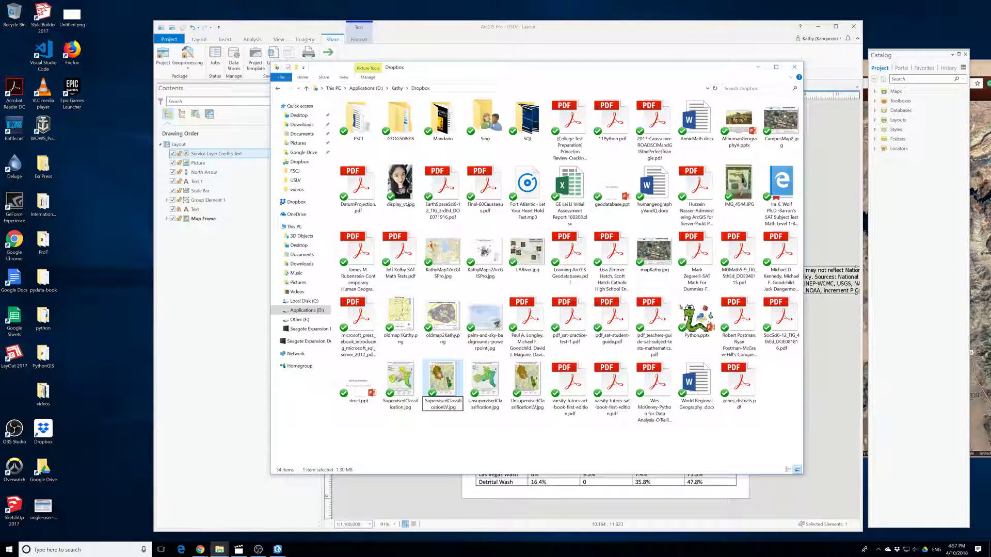
text(LV)
key(Return)
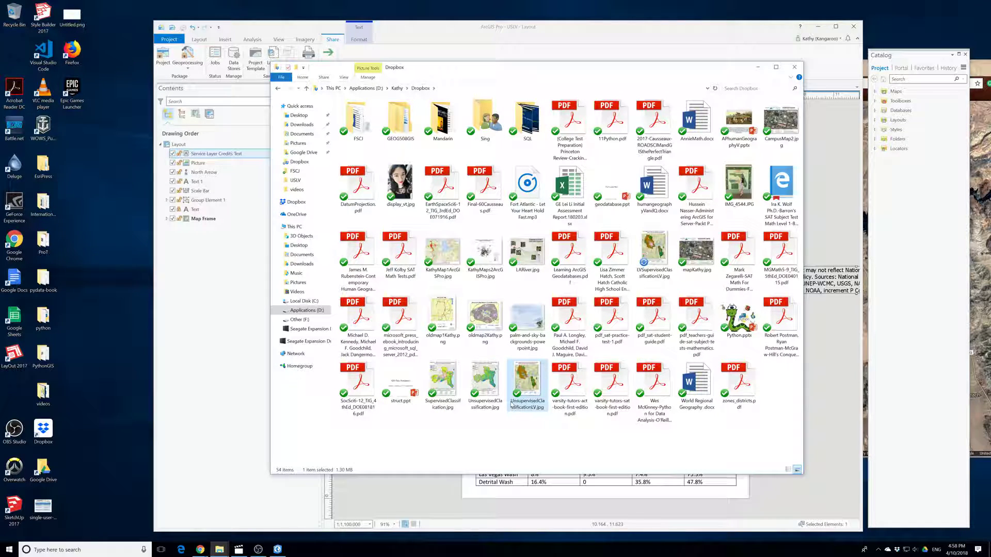
Rename UnsupervisedClassificationLV.jpg in the Dropbox folder as LVUnsupervisedClassificationLV.jpg
click(511, 405)
key(Home)
text(LV)
key(Return)
Compare the land cover maps and percentage tables of LVSupervisedClassificationLV.jpg and LVUnsupervisedClassificationLV.jpg in the photo viewer, and close it
double_click(655, 252)
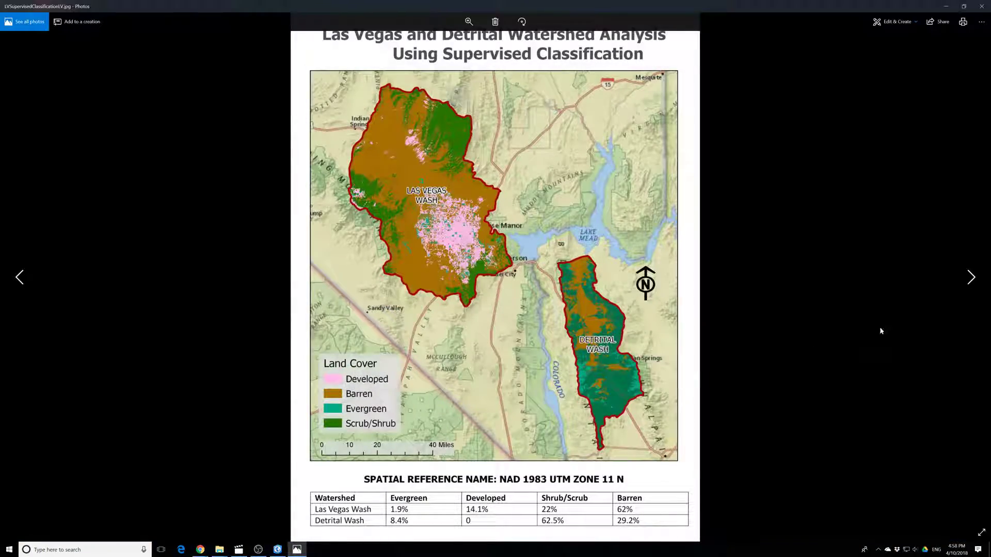
click(970, 277)
click(970, 278)
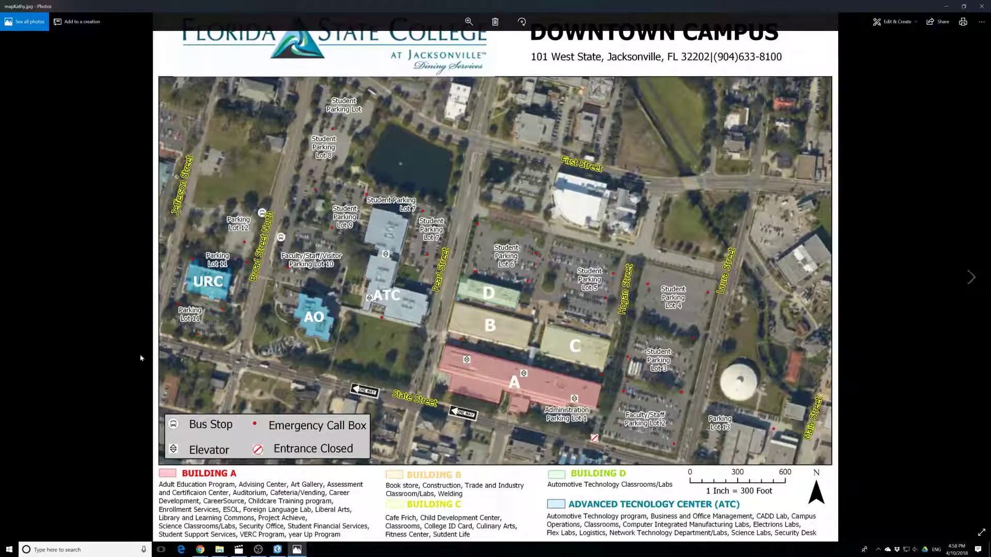
click(20, 278)
click(20, 278)
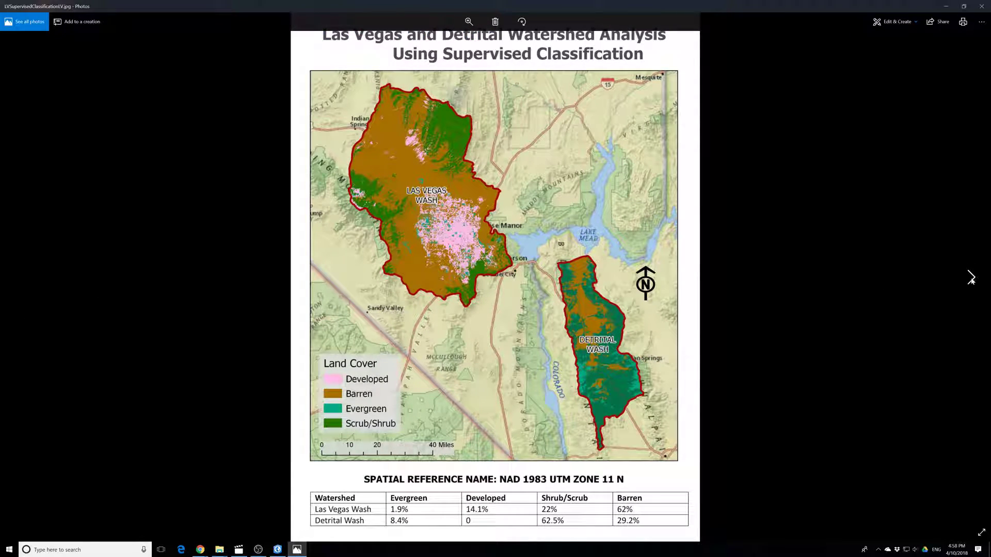
click(967, 277)
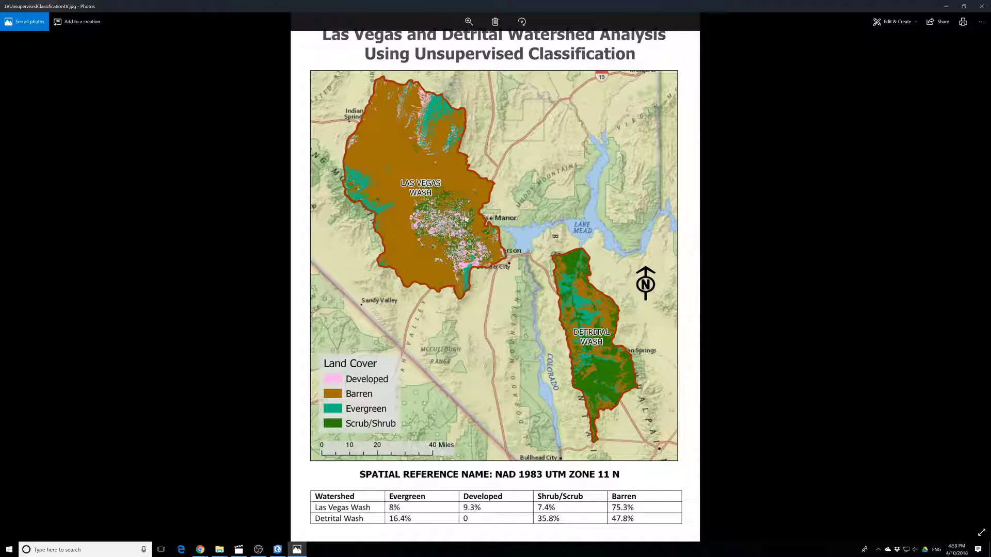
click(20, 278)
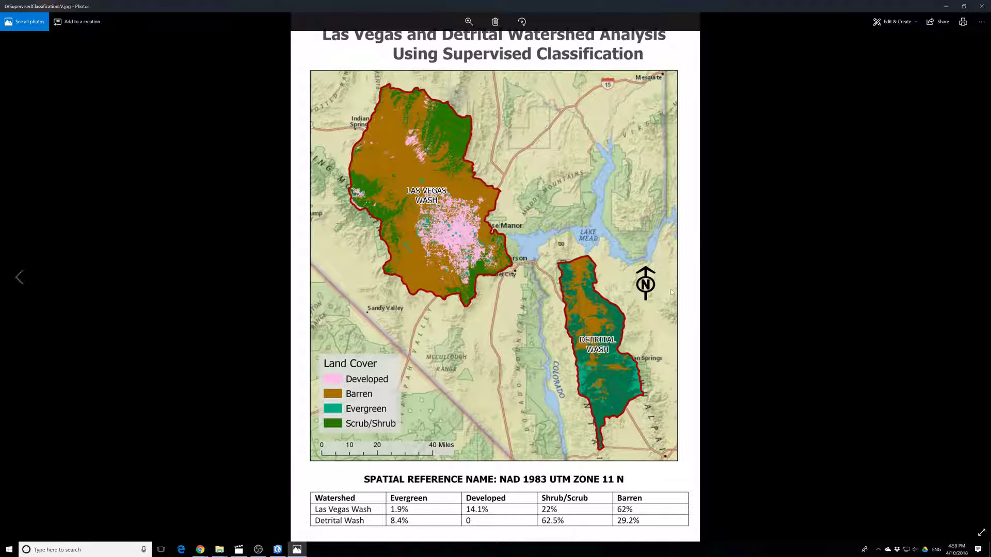
click(970, 277)
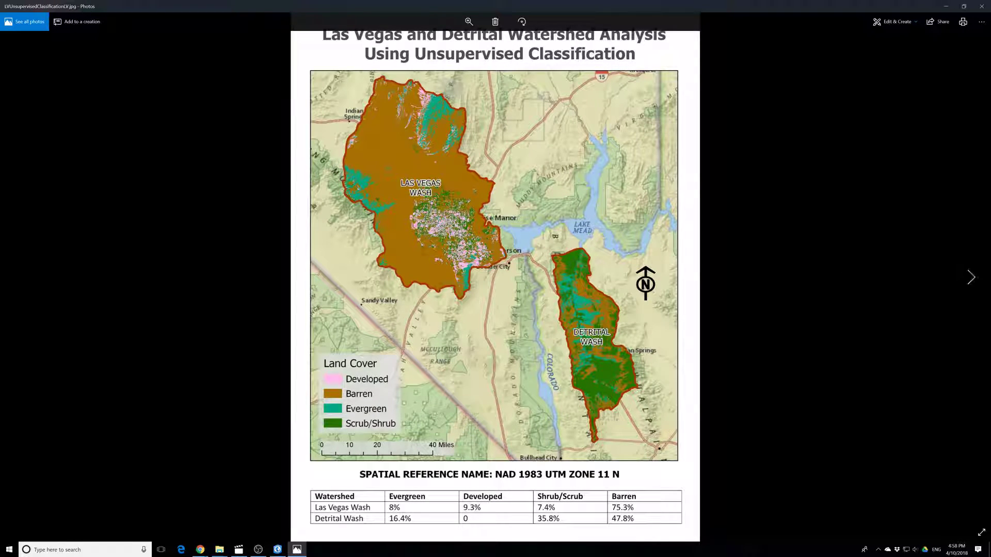
click(19, 279)
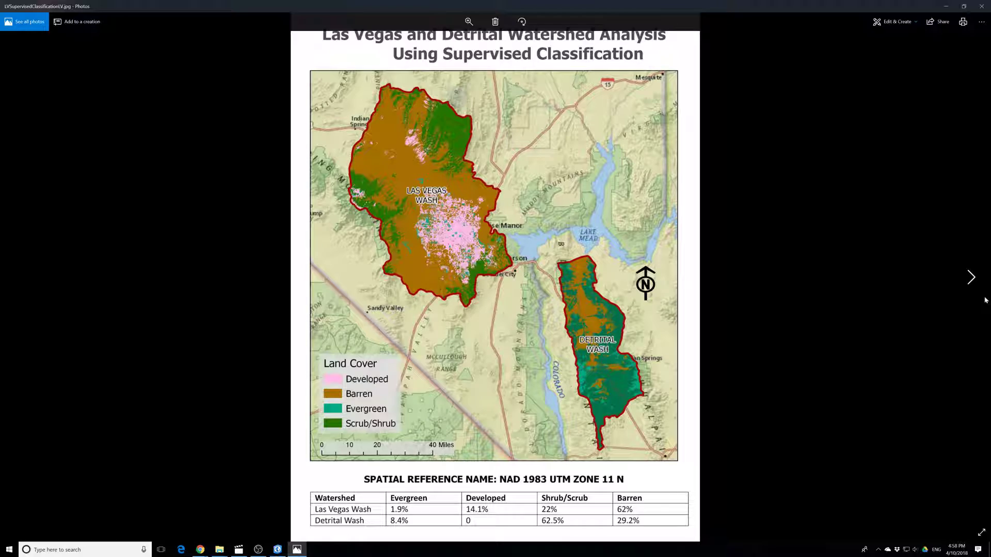
click(973, 281)
click(20, 281)
click(981, 6)
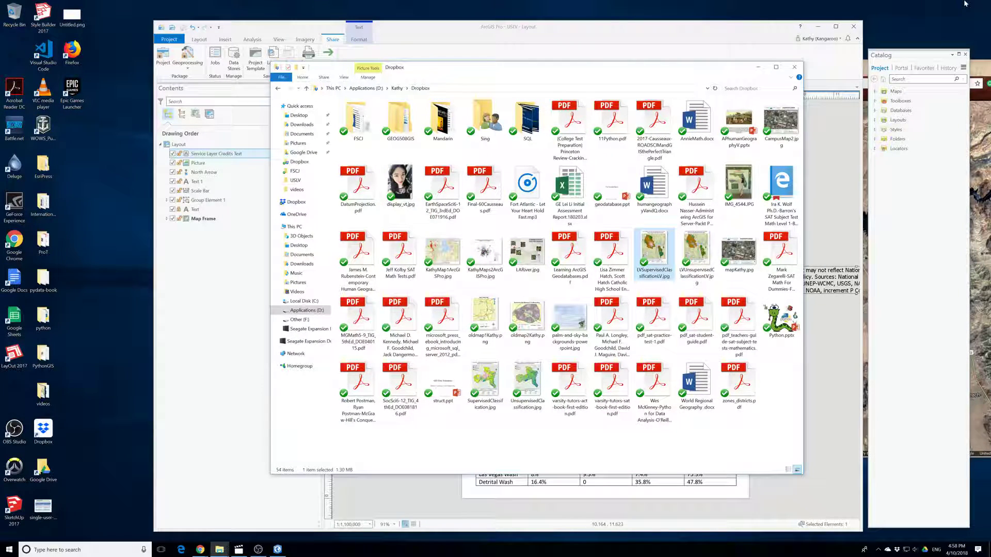